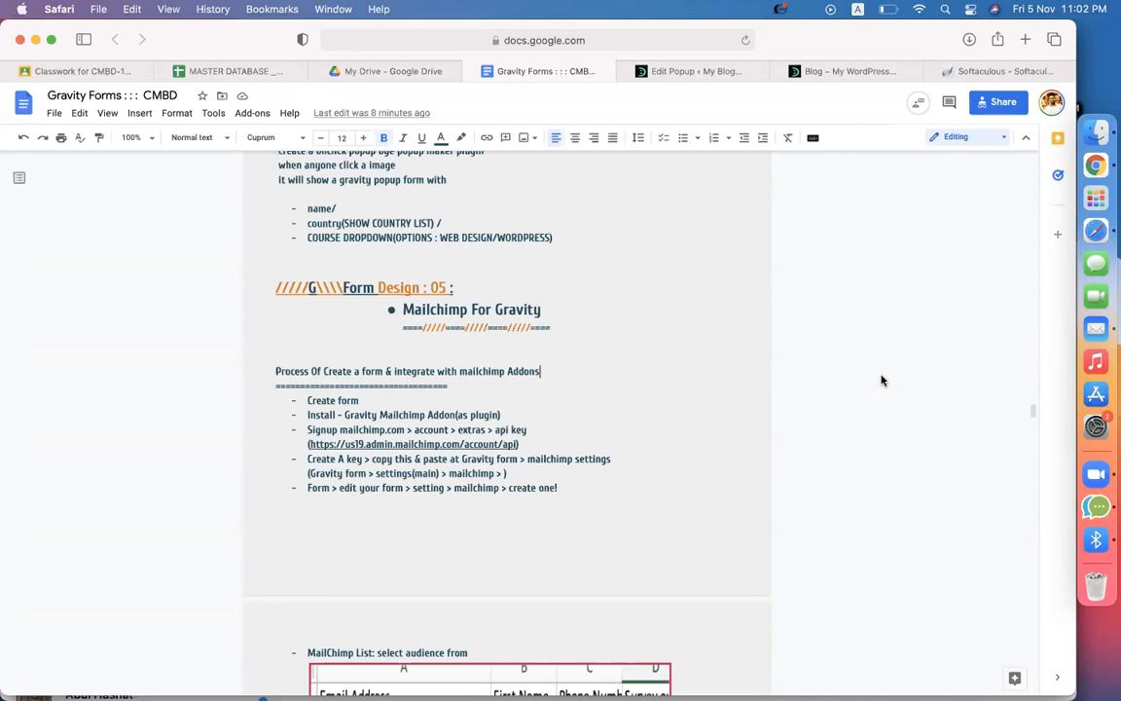
In a new Safari tab, search Google for 'developerszone.net gravity'
{"action": "left_click", "coordinate": [1013, 72]}
{"action": "left_click", "coordinate": [703, 39]}
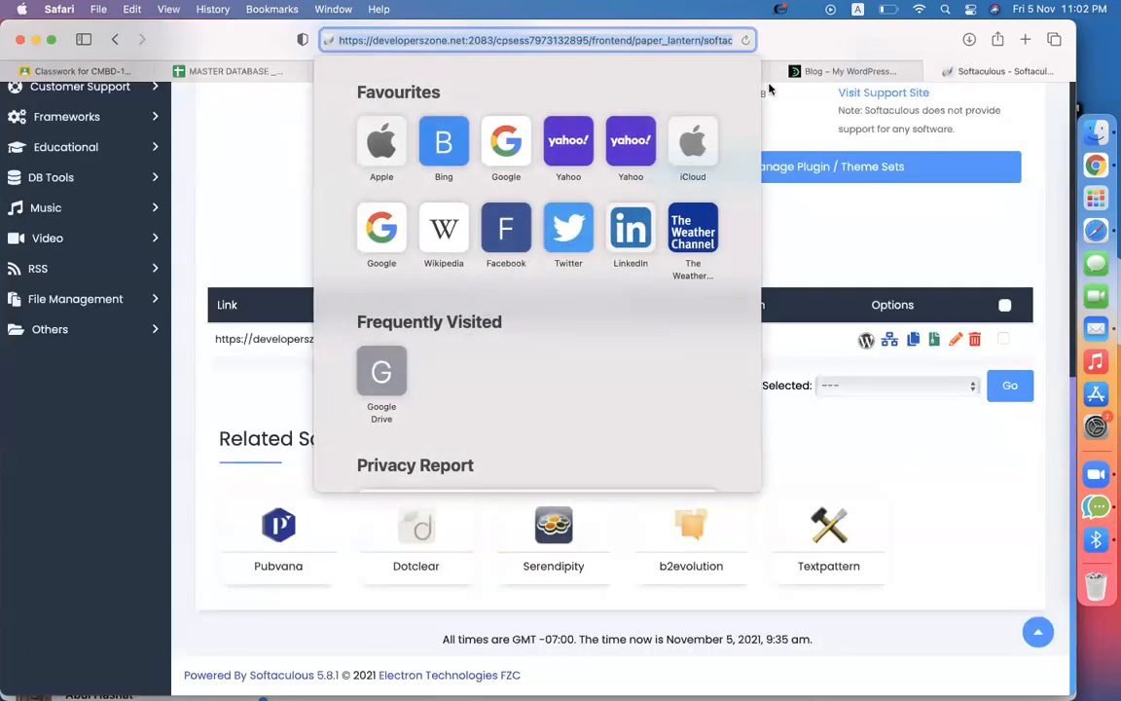
{"action": "left_click", "coordinate": [893, 210]}
{"action": "left_click", "coordinate": [663, 40]}
{"action": "left_click", "coordinate": [890, 200]}
{"action": "left_click", "coordinate": [1025, 39]}
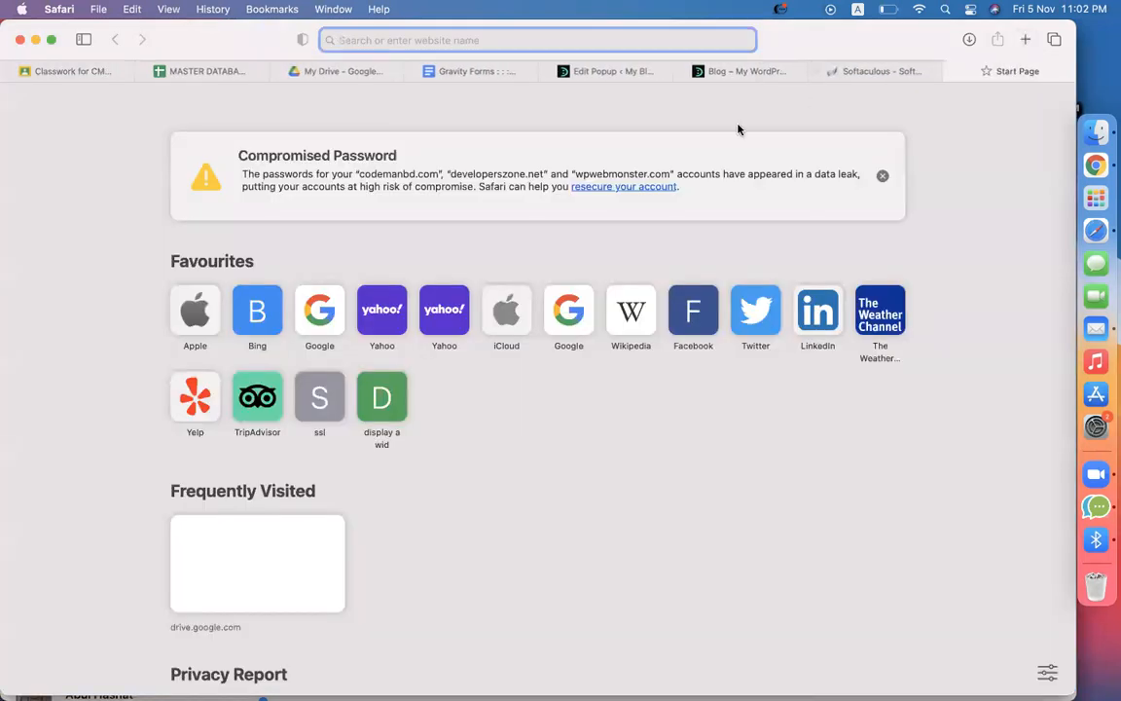
{"action": "type", "text": "developerszone.net"}
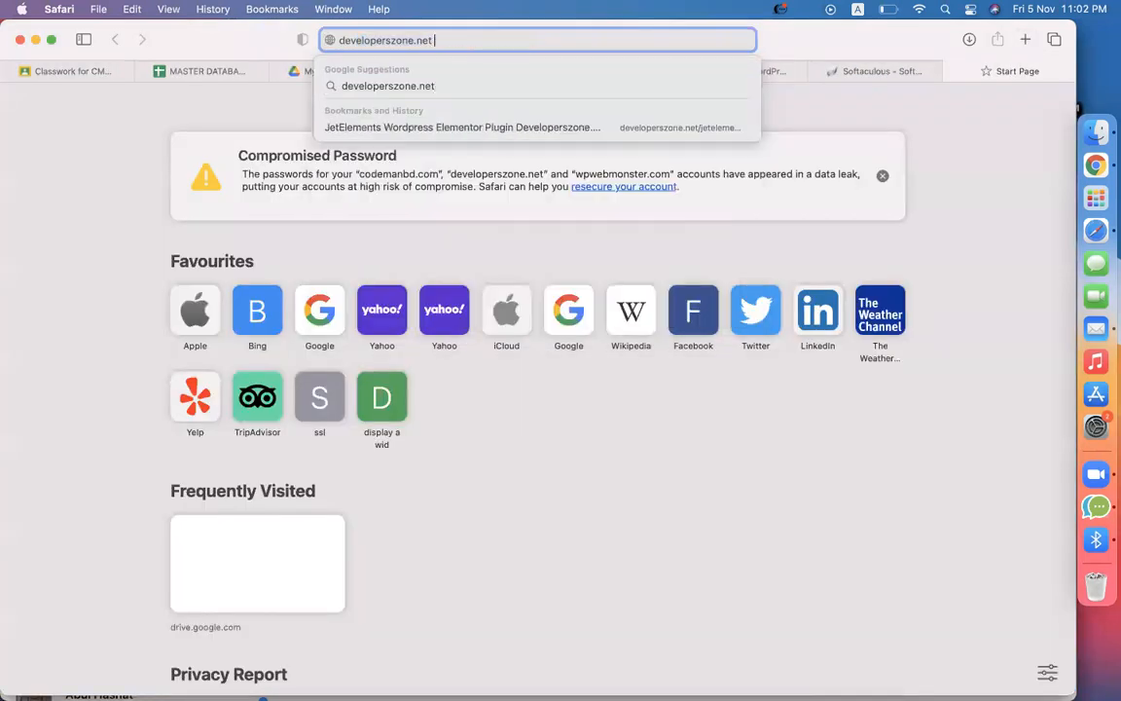
{"action": "type", "text": "gravity"}
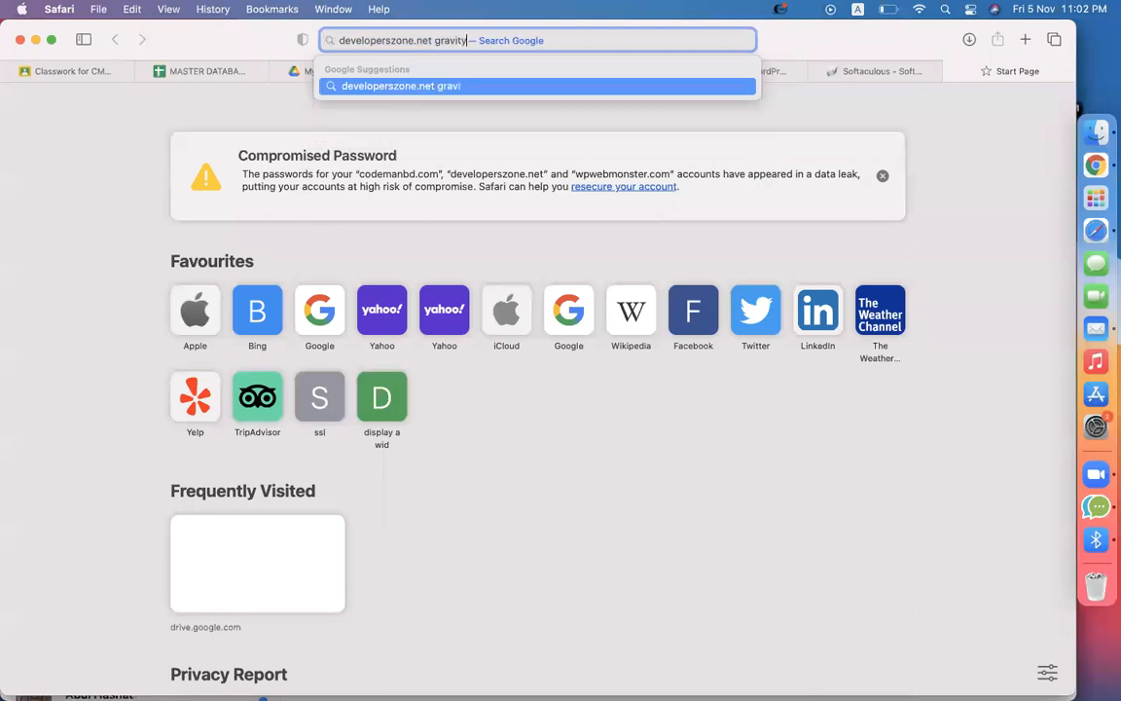
{"action": "key", "text": "Return"}
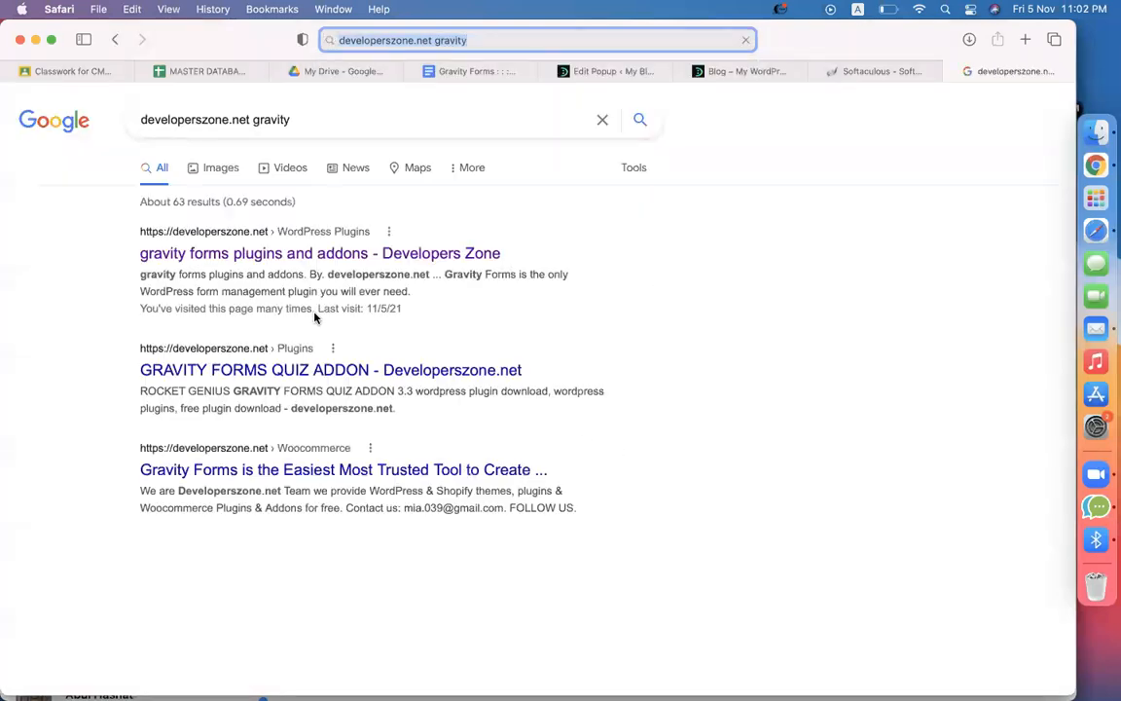
Open the Gravity Forms plugins and addons result and follow its Download Now link to MEGA
{"action": "left_click", "coordinate": [249, 253]}
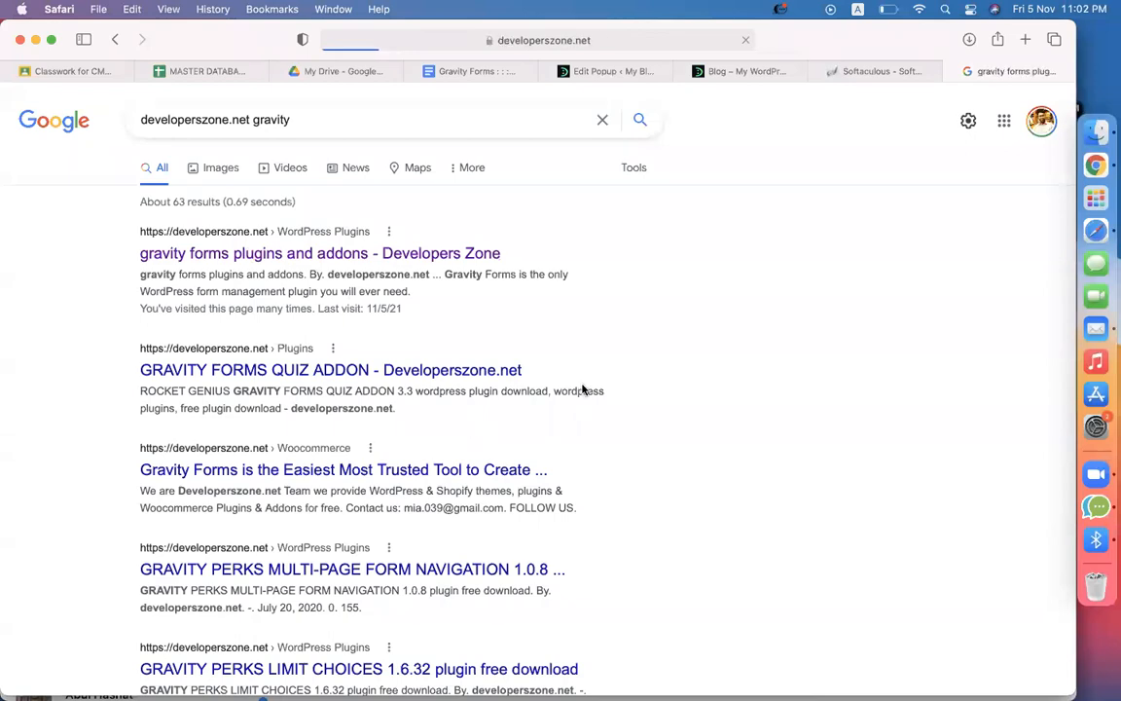
{"action": "scroll", "coordinate": [582, 390], "scroll_direction": "down", "scroll_amount": 15}
{"action": "scroll", "coordinate": [582, 390], "scroll_direction": "down", "scroll_amount": 20}
{"action": "scroll", "coordinate": [662, 412], "scroll_direction": "down", "scroll_amount": 15}
{"action": "scroll", "coordinate": [663, 408], "scroll_direction": "up", "scroll_amount": 10}
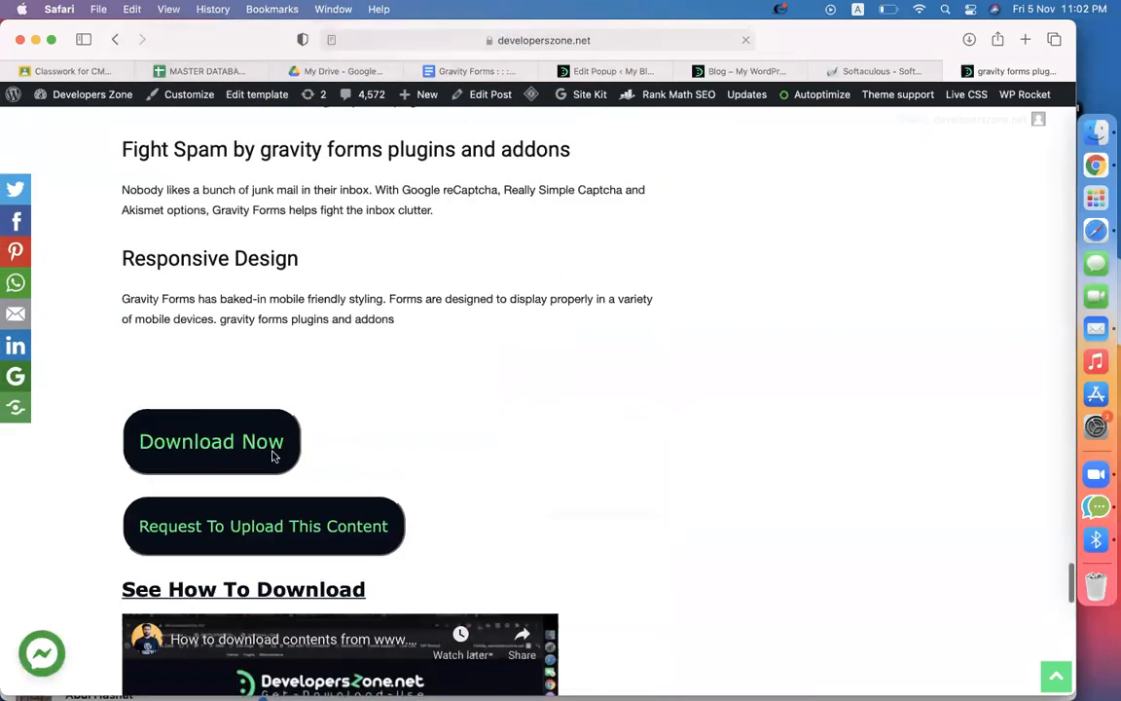
{"action": "left_click", "coordinate": [207, 456]}
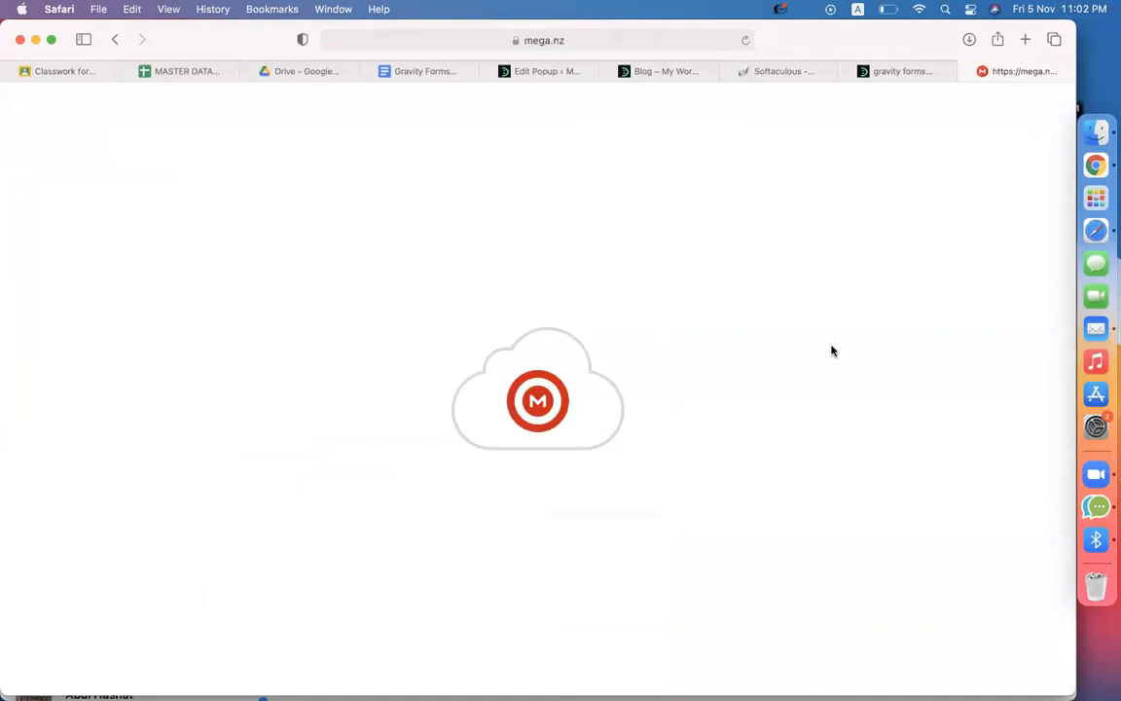
Close the article tab and standard-download gravityformsmailchimp-4.6.zip from MEGA's RocketGenius folder
{"action": "left_click", "coordinate": [851, 75]}
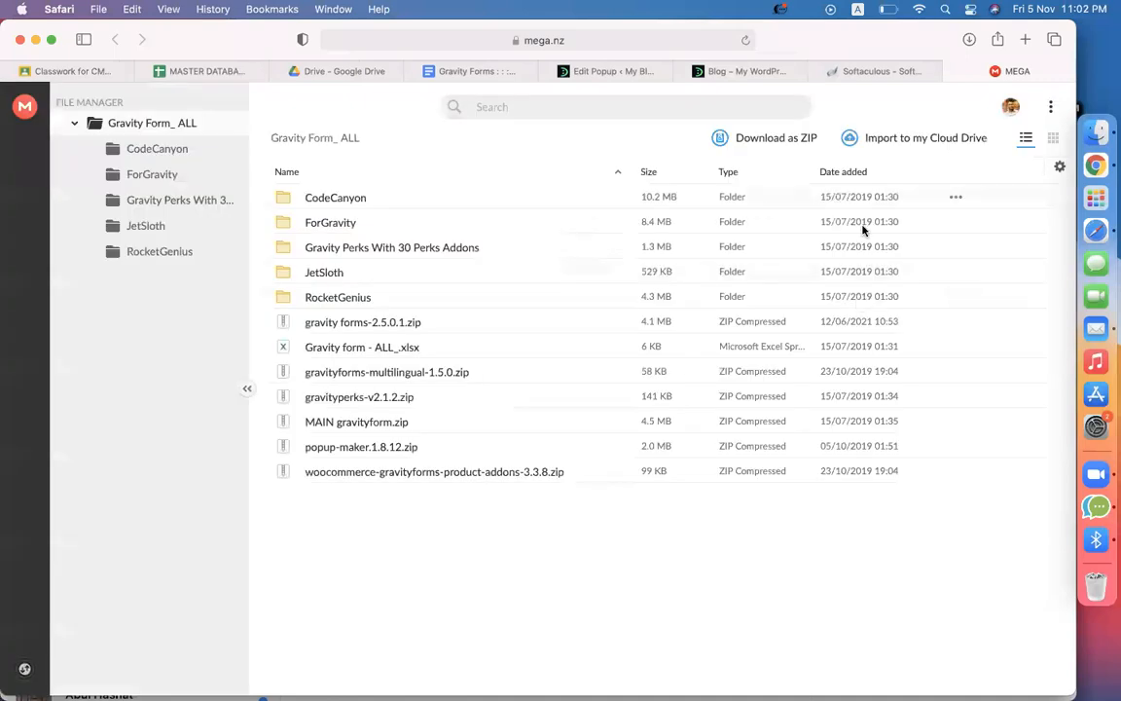
{"action": "double_click", "coordinate": [314, 299]}
{"action": "scroll", "coordinate": [389, 375], "scroll_direction": "down", "scroll_amount": 5}
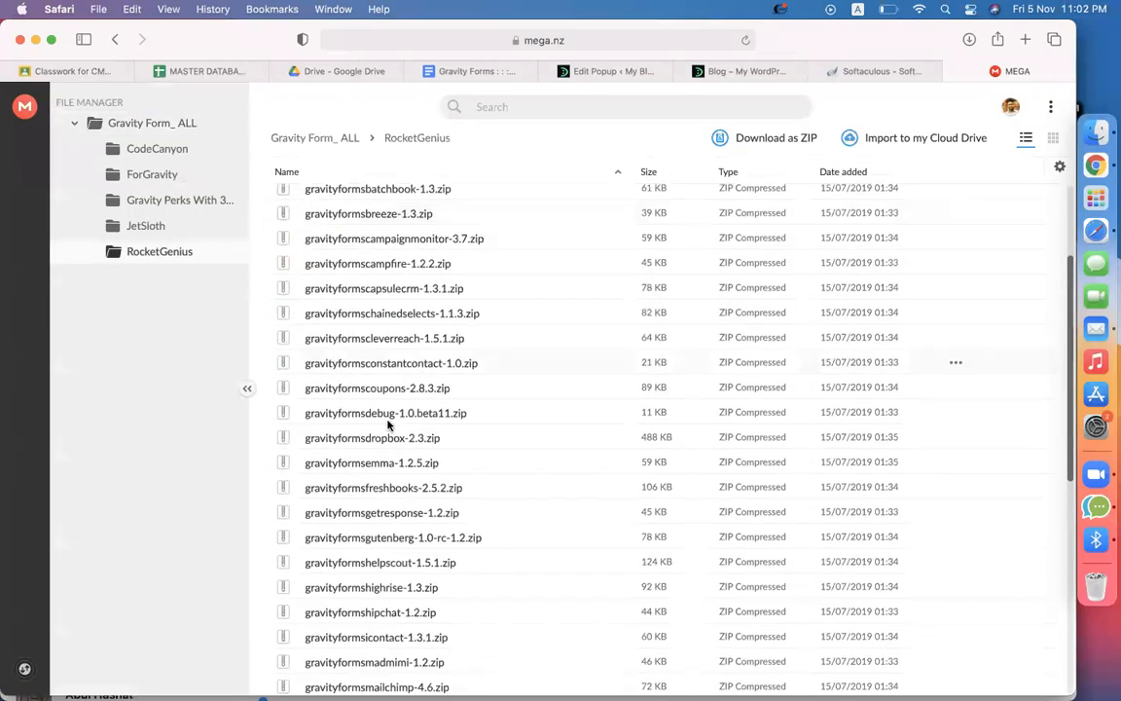
{"action": "scroll", "coordinate": [409, 379], "scroll_direction": "down", "scroll_amount": 5}
{"action": "left_click", "coordinate": [348, 482]}
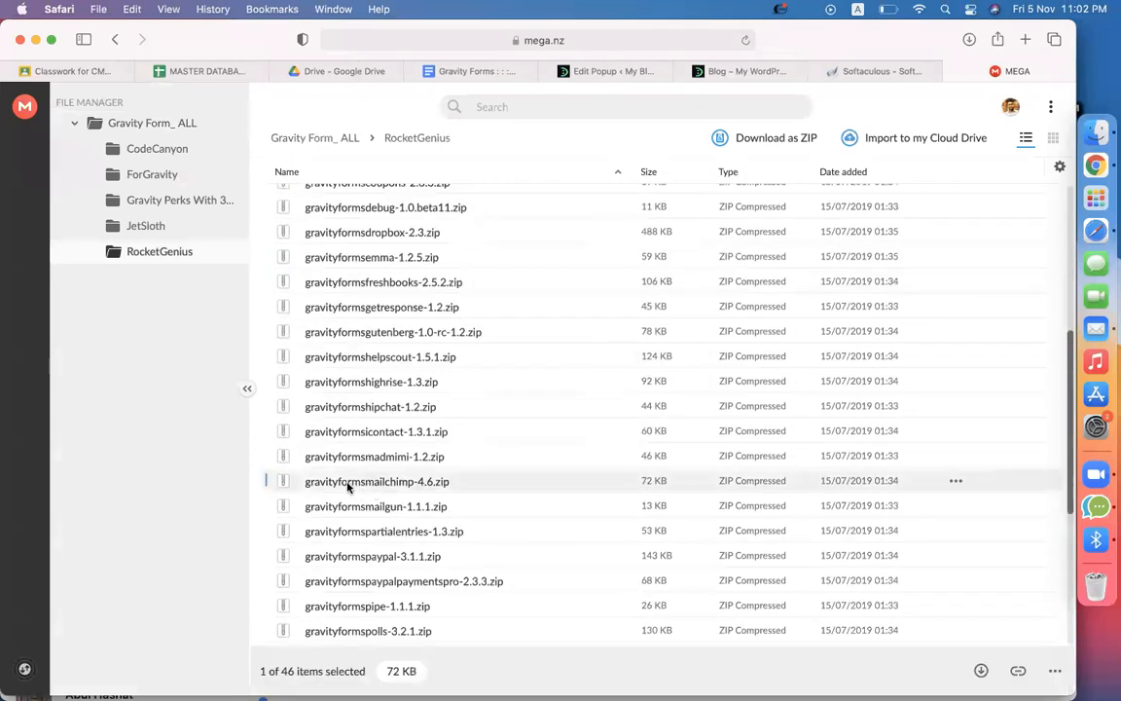
{"action": "right_click", "coordinate": [348, 486]}
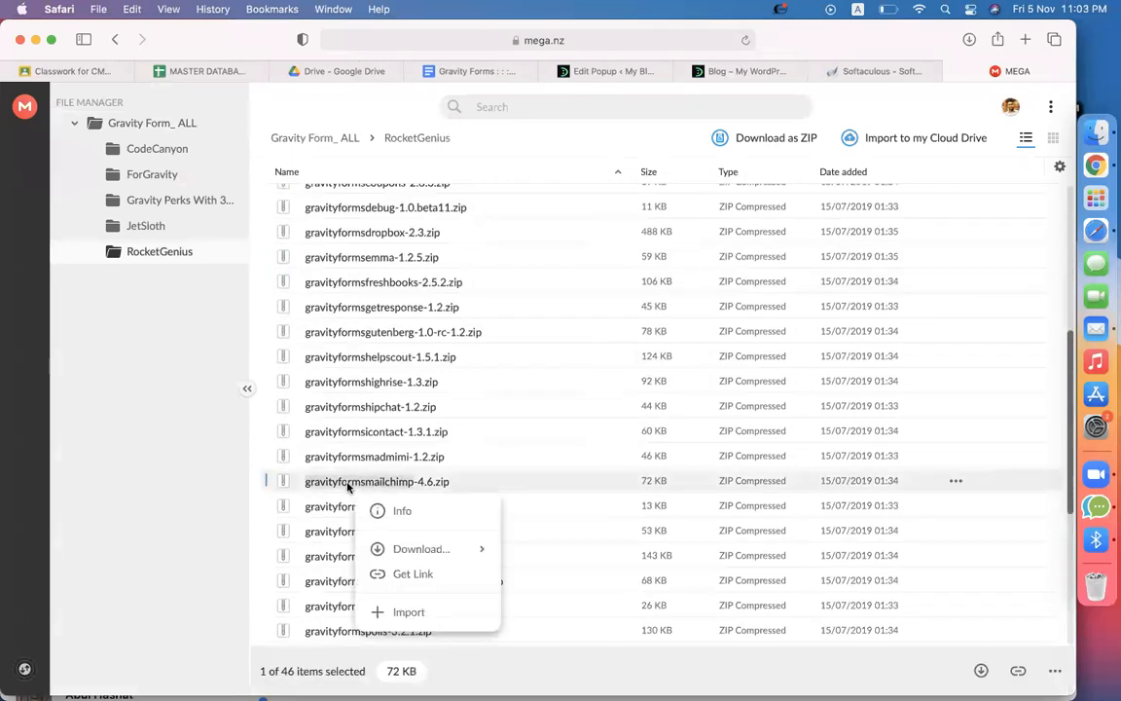
{"action": "left_click", "coordinate": [399, 547]}
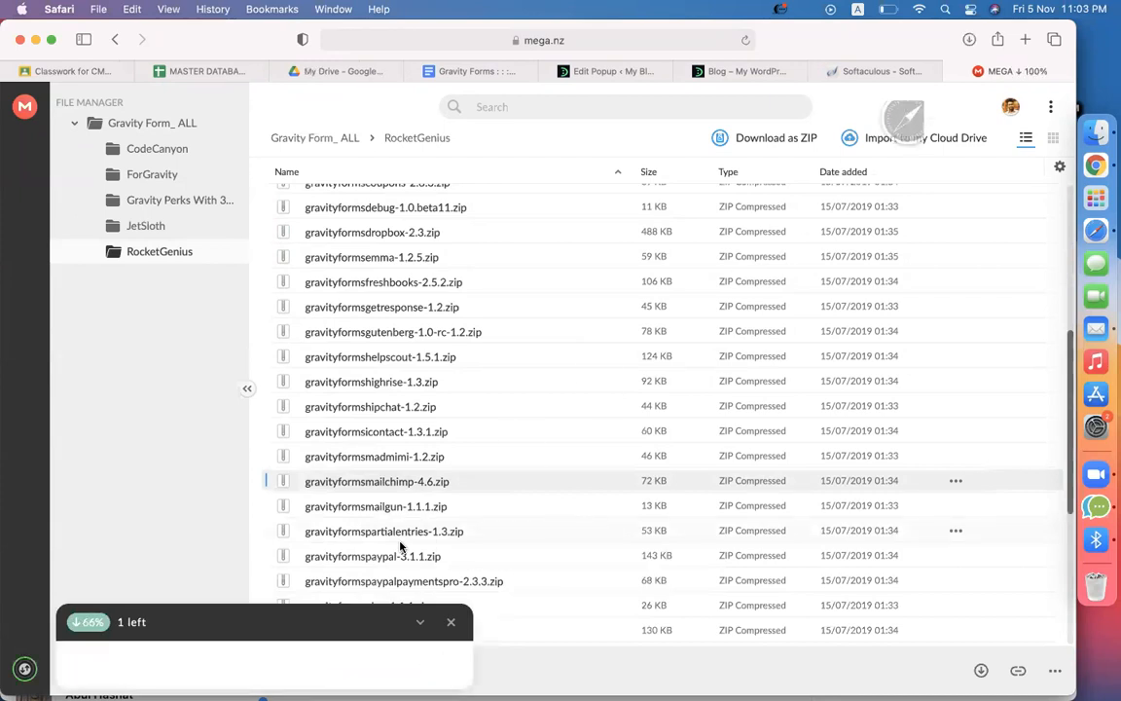
{"action": "left_click", "coordinate": [719, 71]}
Upload and install gravityformsmailchimp-4.6.zip through Plugins > Add New > Upload Plugin
{"action": "mouse_move", "coordinate": [33, 93]}
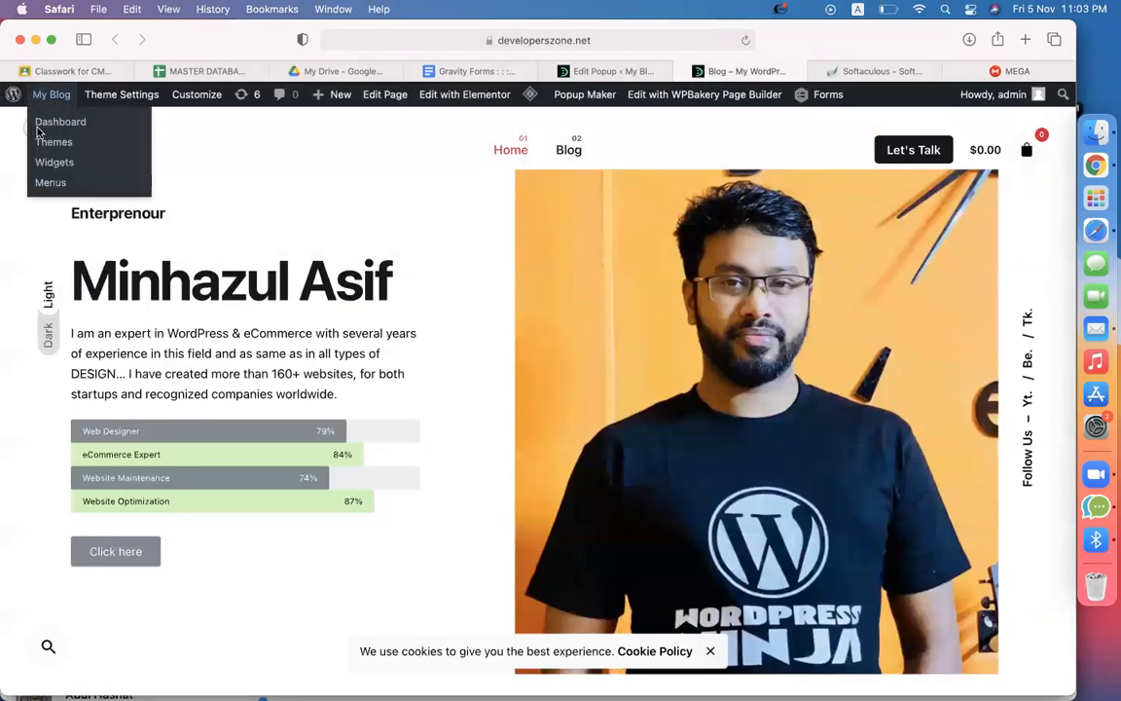
{"action": "left_click", "coordinate": [64, 124]}
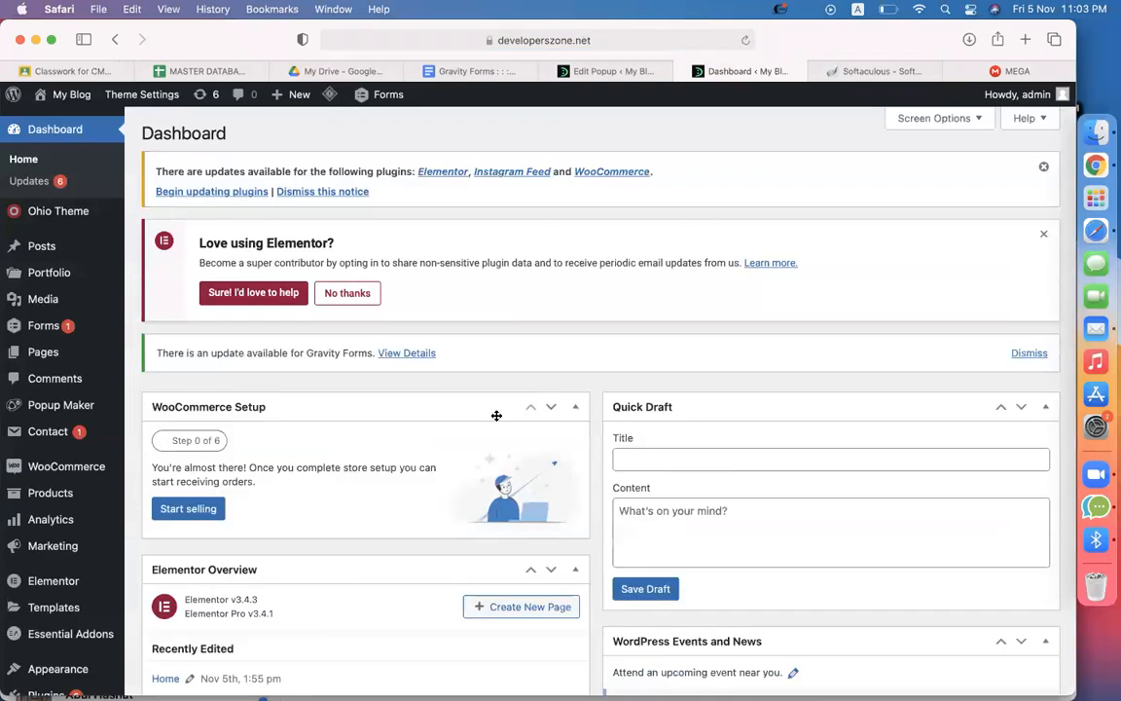
{"action": "scroll", "coordinate": [65, 589], "scroll_direction": "down", "scroll_amount": 5}
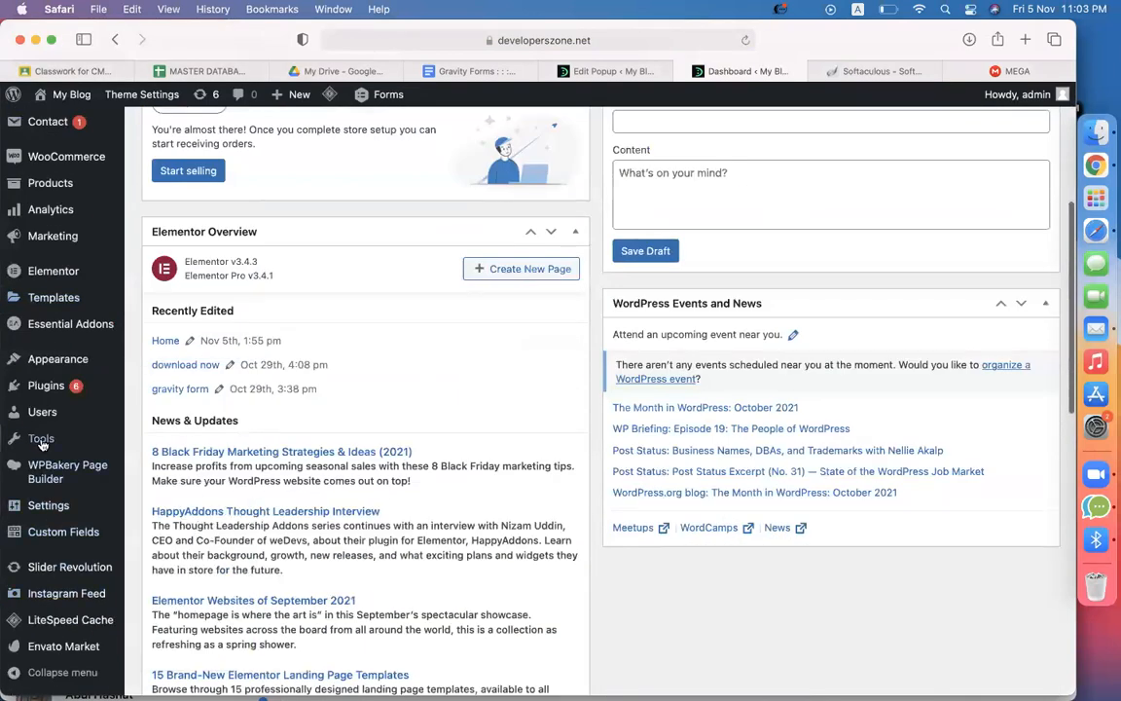
{"action": "left_click", "coordinate": [152, 409]}
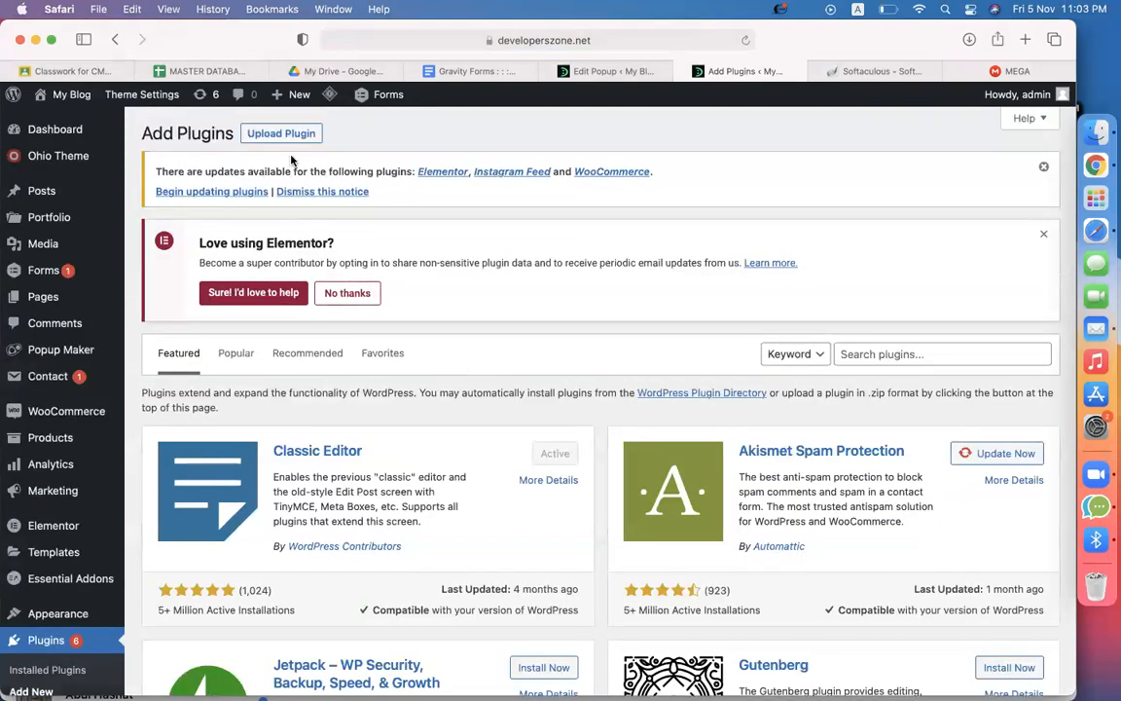
{"action": "left_click", "coordinate": [281, 133]}
{"action": "left_click", "coordinate": [476, 459]}
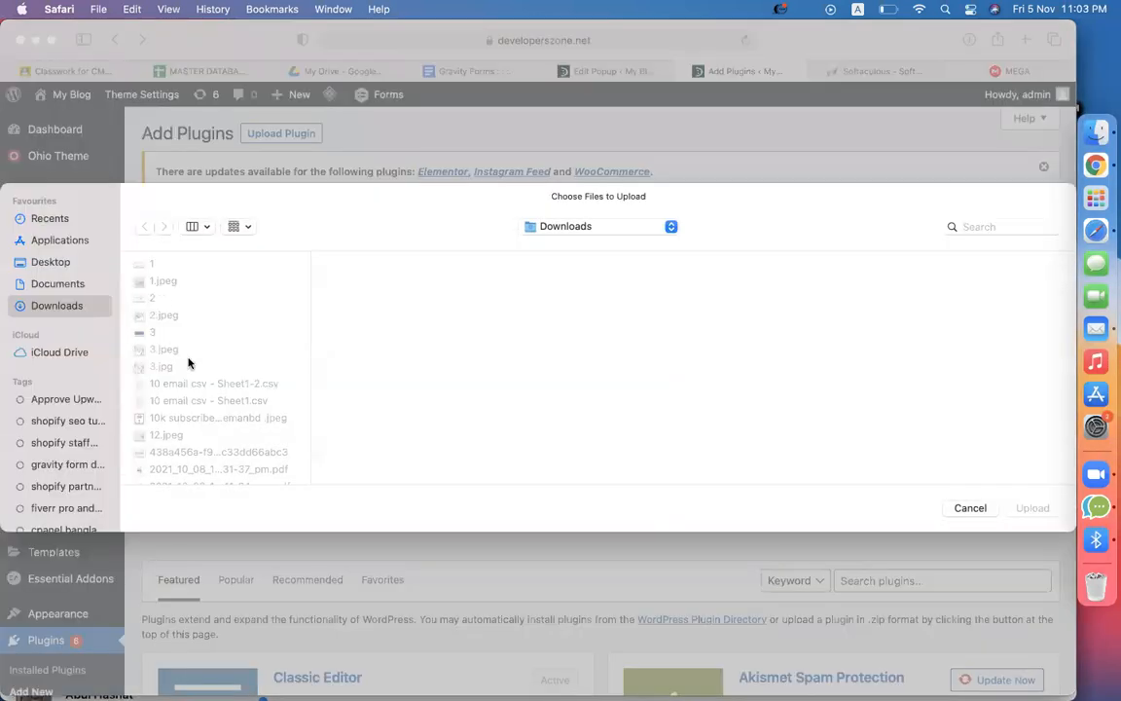
{"action": "type", "text": "gr"}
{"action": "key", "text": "Down"}
{"action": "key", "text": "Down"}
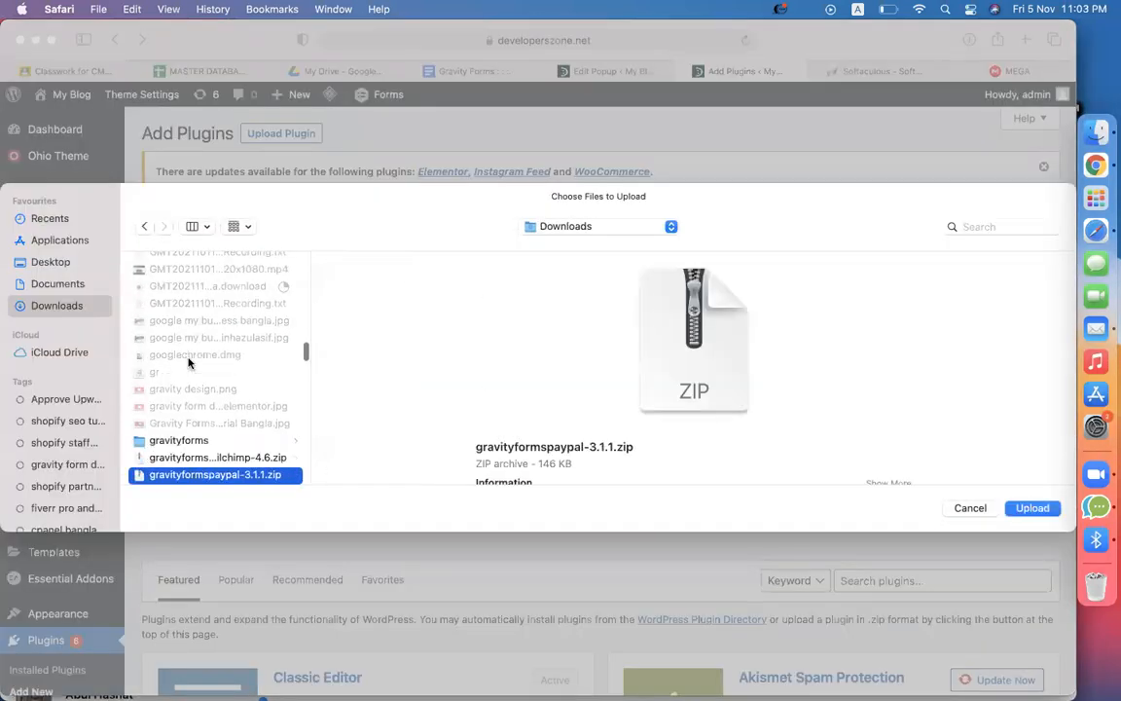
{"action": "key", "text": "Up"}
{"action": "key", "text": "Return"}
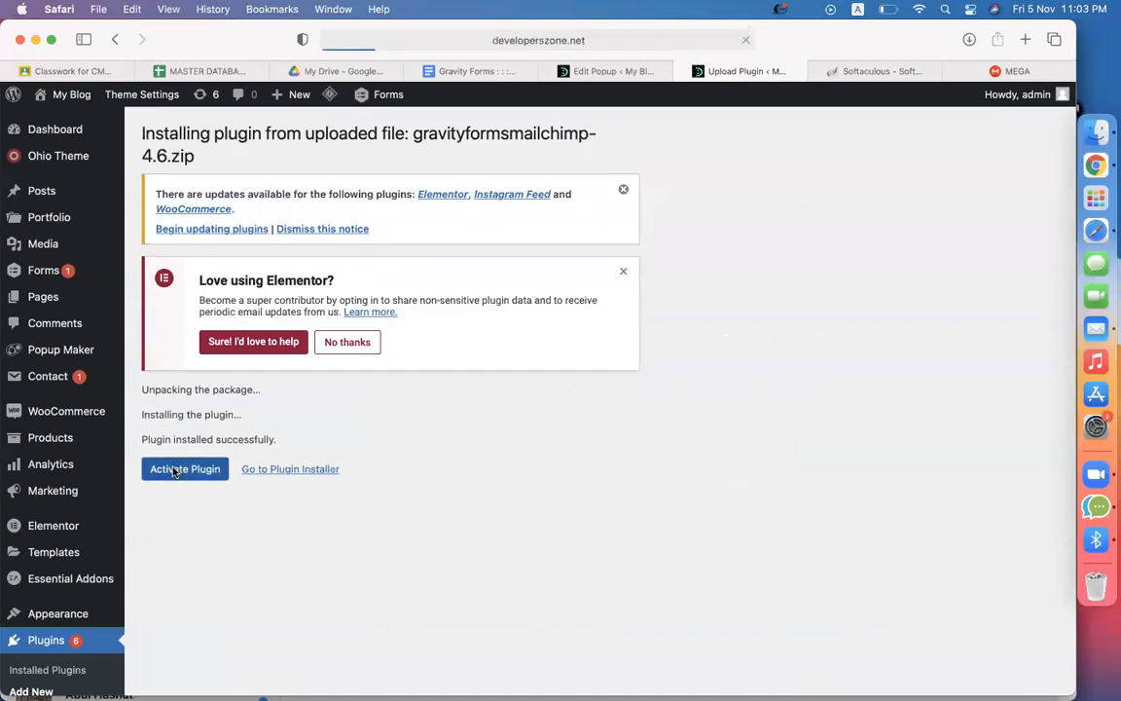
{"action": "key", "text": "super+t"}
Search Google for mailchimp and open the official Mailchimp website
{"action": "type", "text": "mail"}
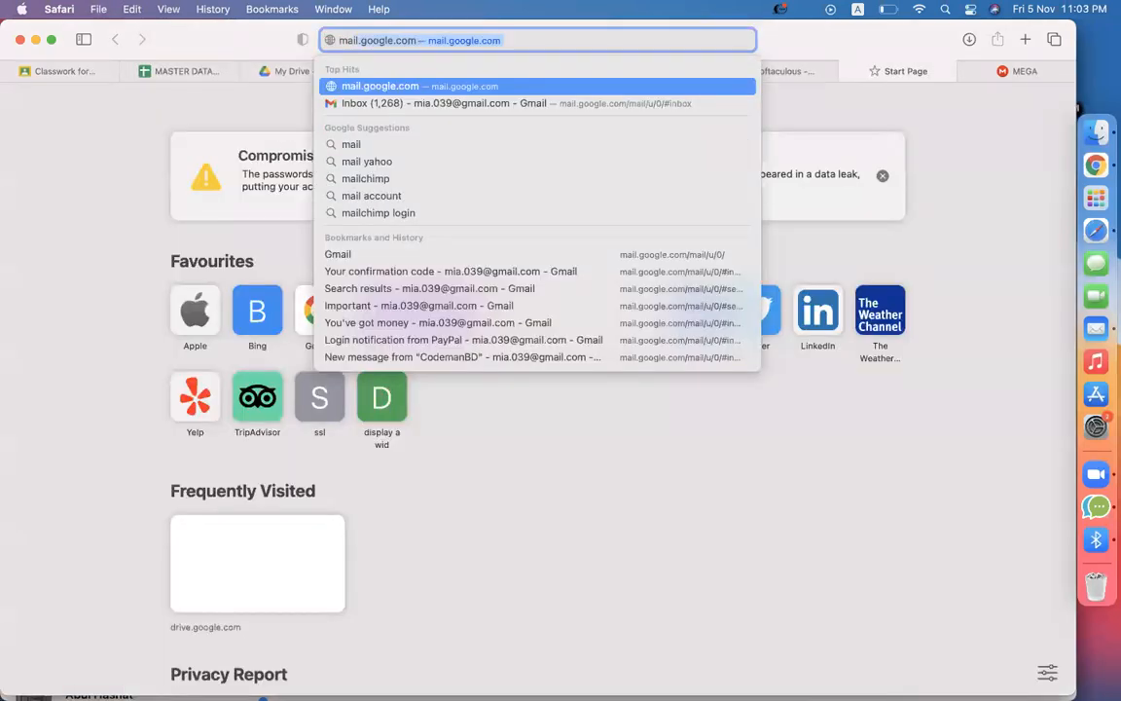
{"action": "type", "text": "cham"}
{"action": "key", "text": "BackSpace"}
{"action": "key", "text": "BackSpace"}
{"action": "type", "text": "imp"}
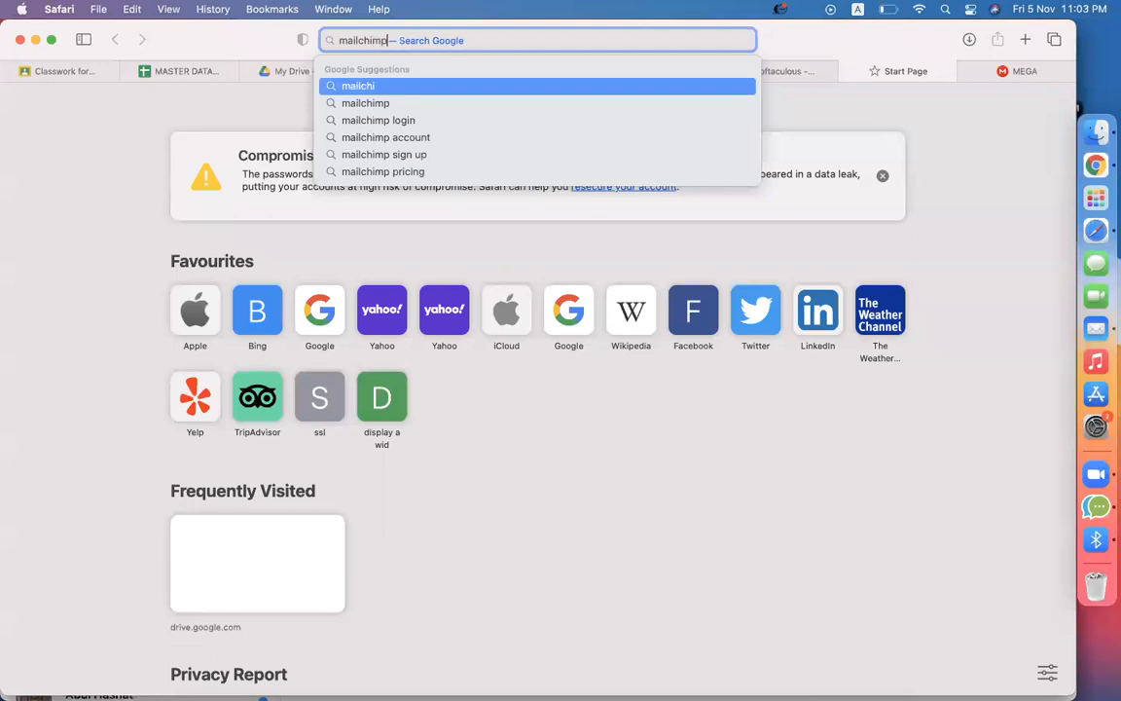
{"action": "key", "text": "Return"}
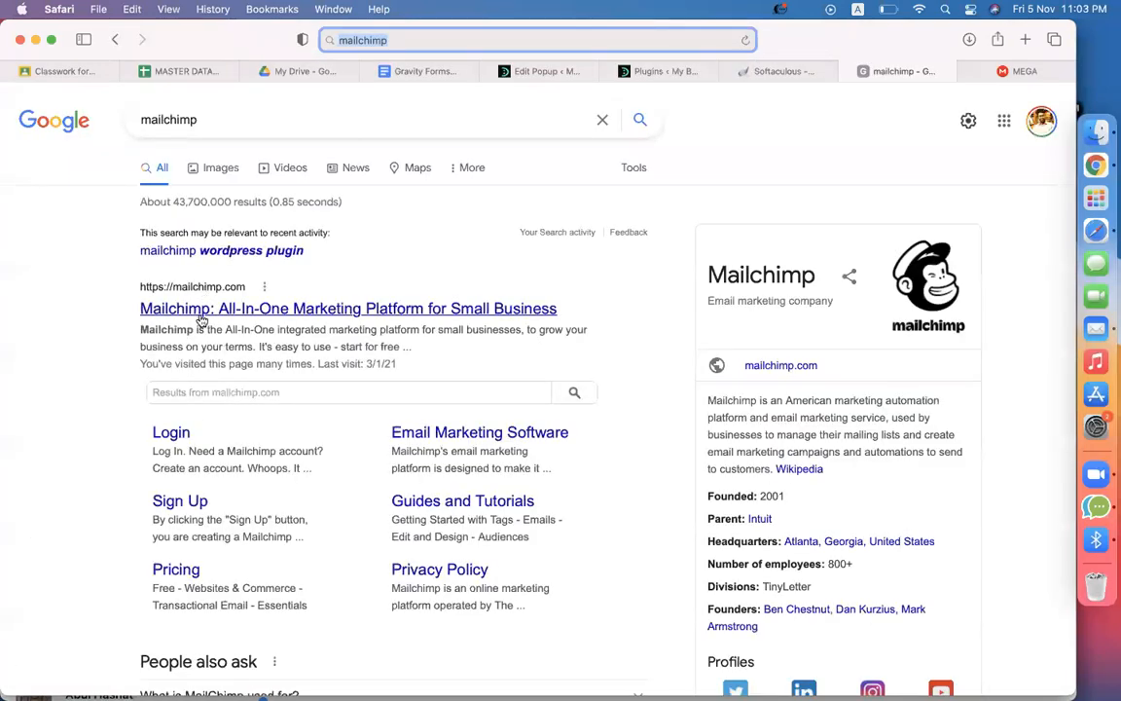
{"action": "left_click", "coordinate": [201, 311]}
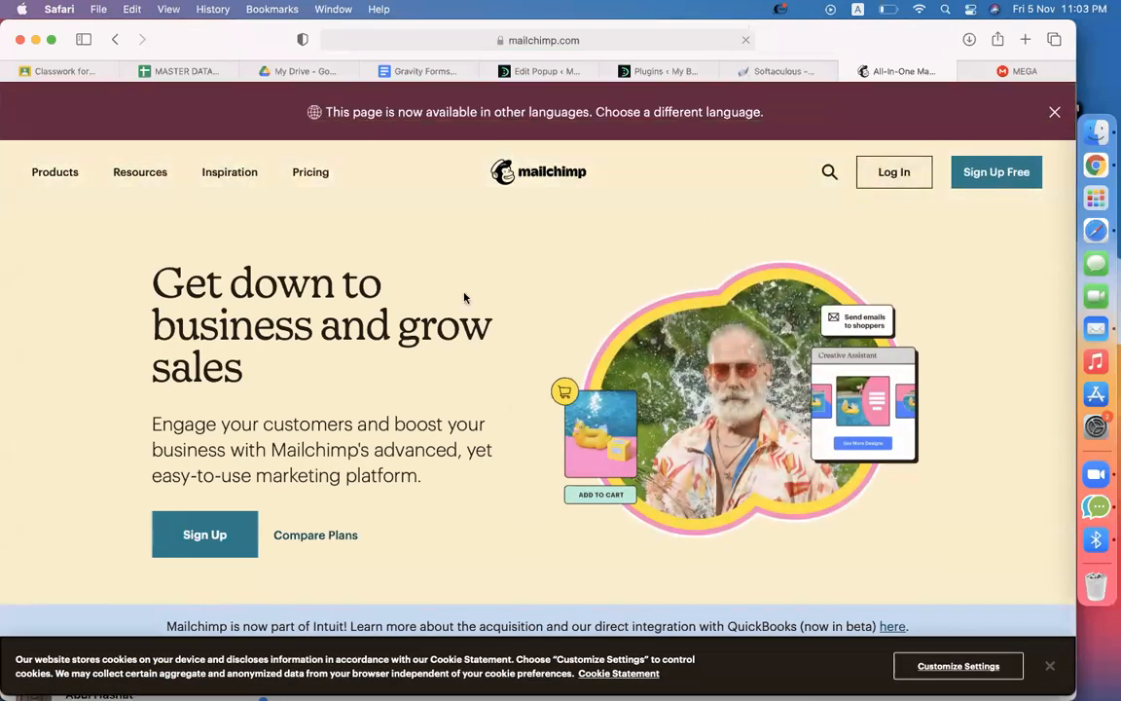
Log in with the saved credentials, skip the password change, and pass the emailed verification code
{"action": "left_click", "coordinate": [882, 180]}
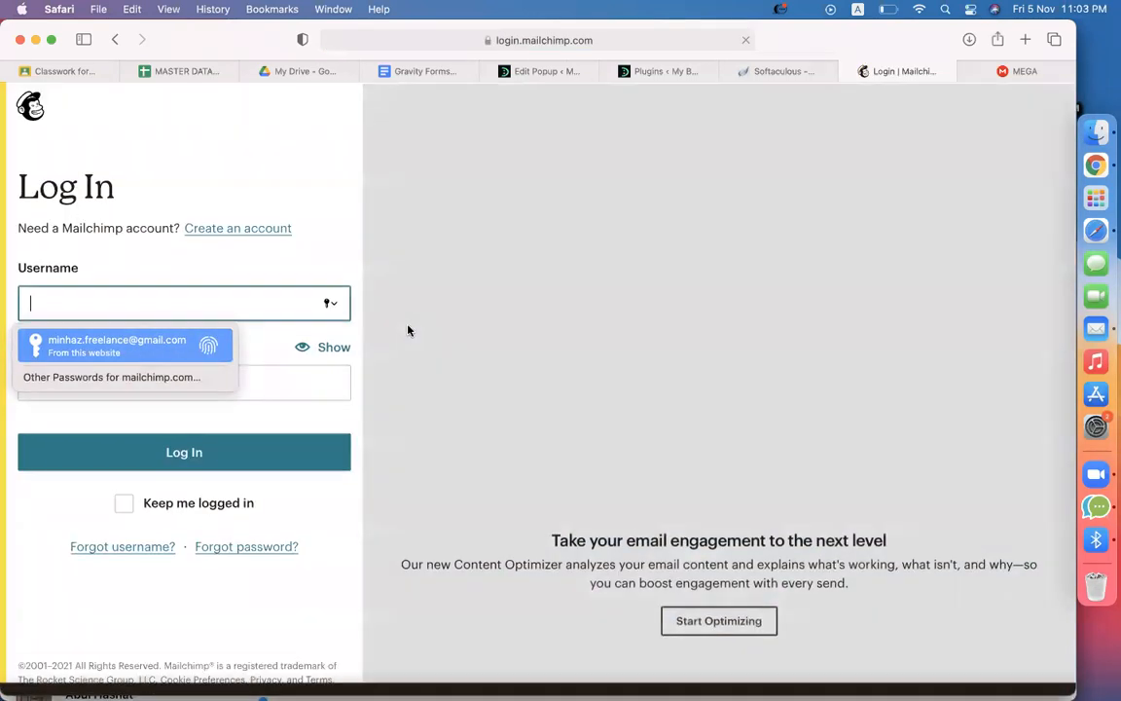
{"action": "key", "text": "Return"}
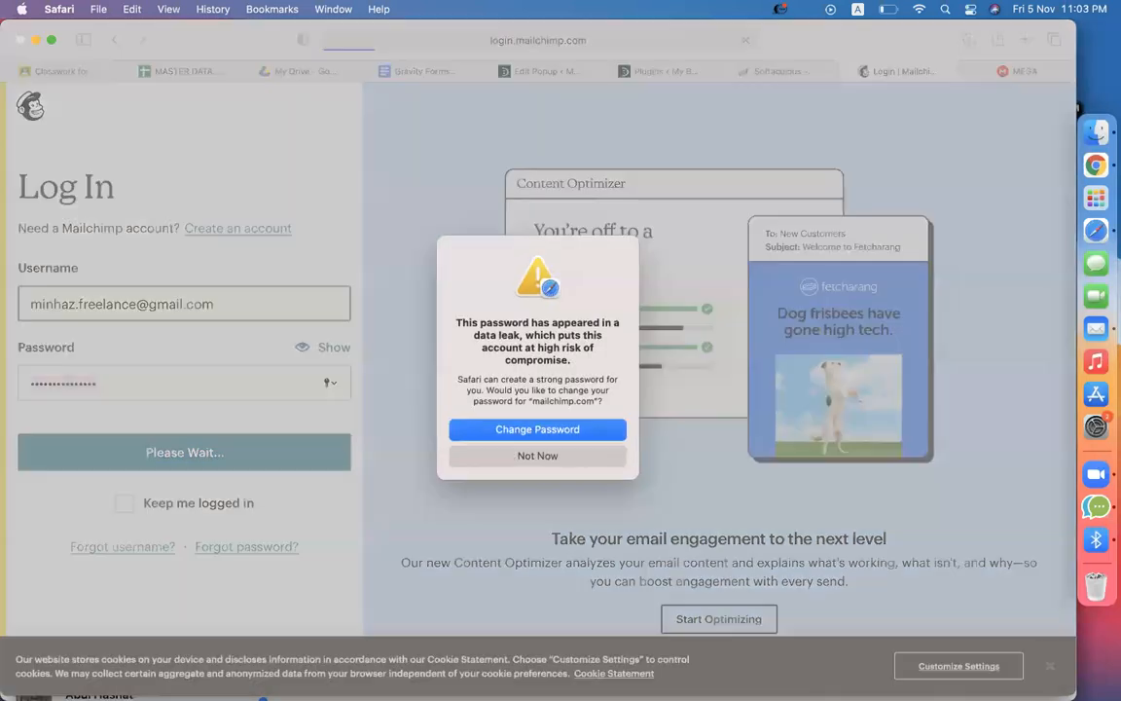
{"action": "left_click", "coordinate": [493, 457]}
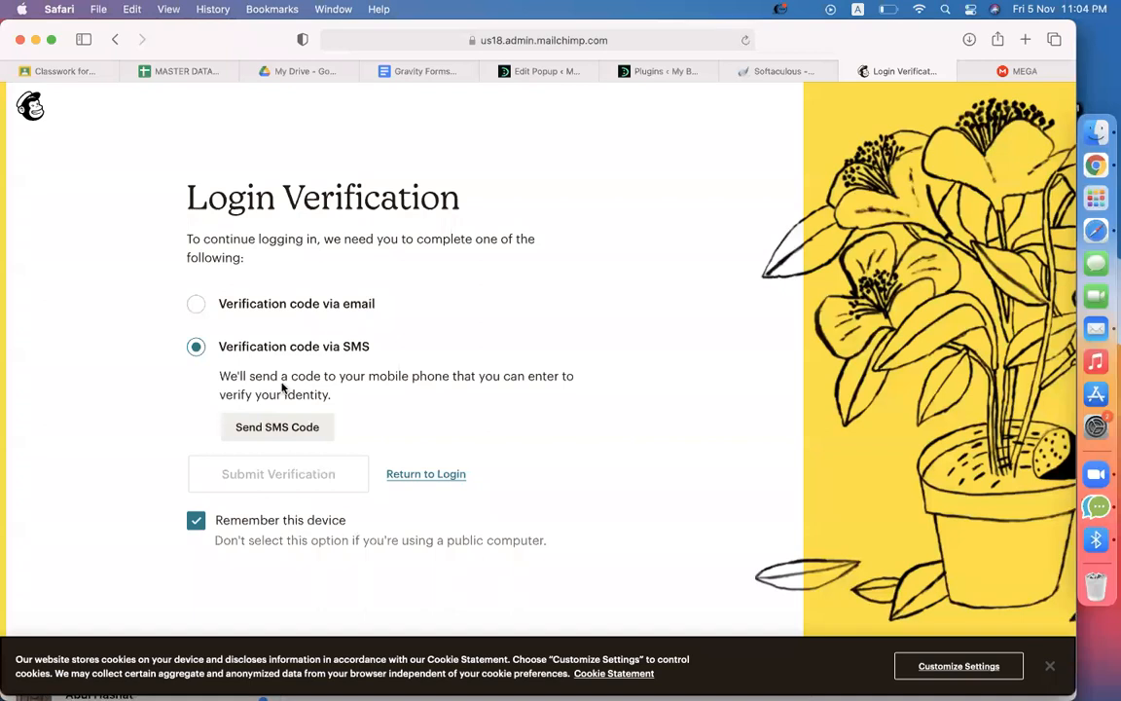
{"action": "left_click", "coordinate": [259, 305]}
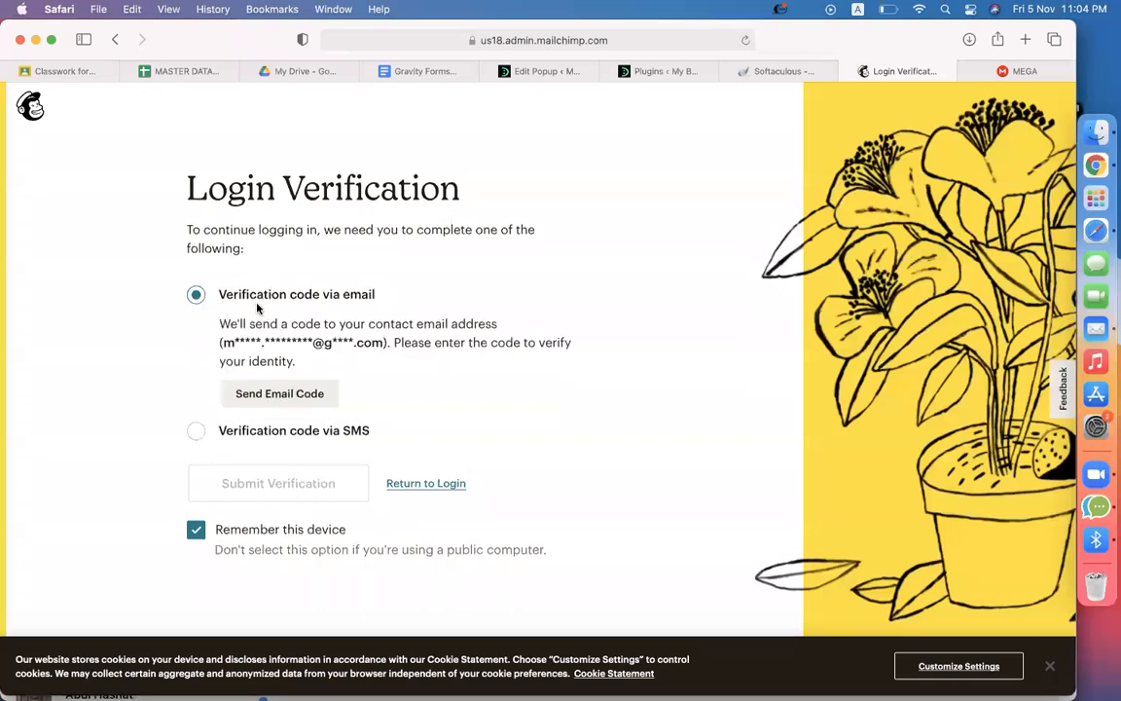
{"action": "left_click", "coordinate": [277, 399]}
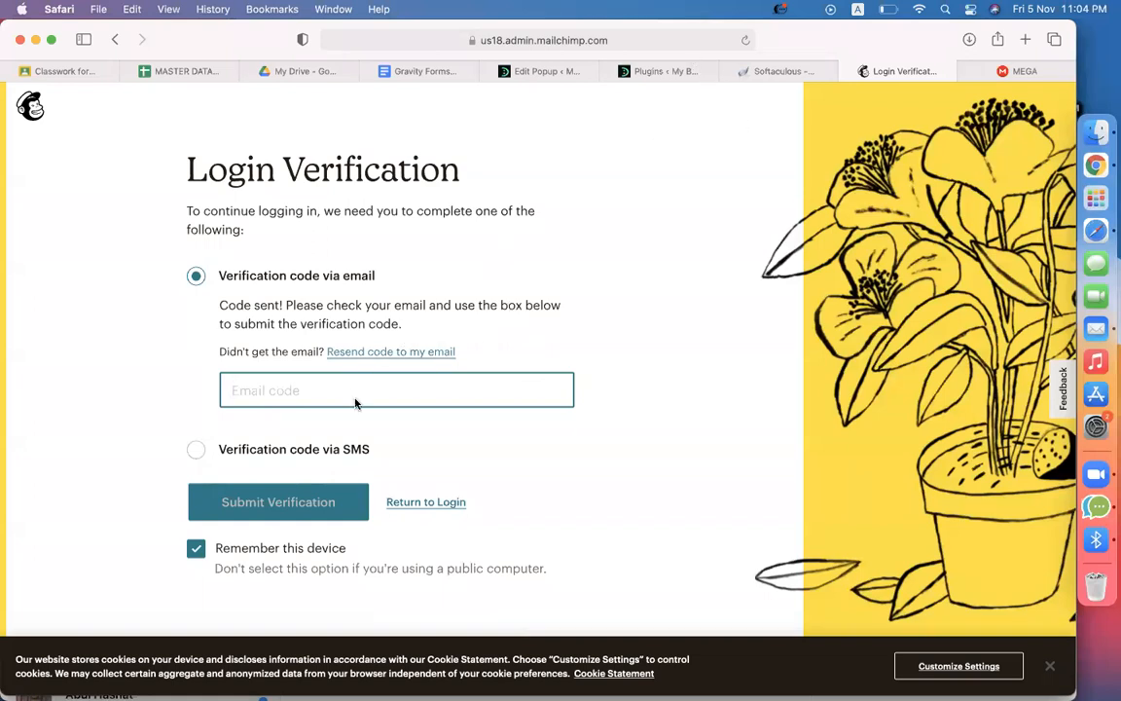
{"action": "type", "text": "9"}
{"action": "key", "text": "Return"}
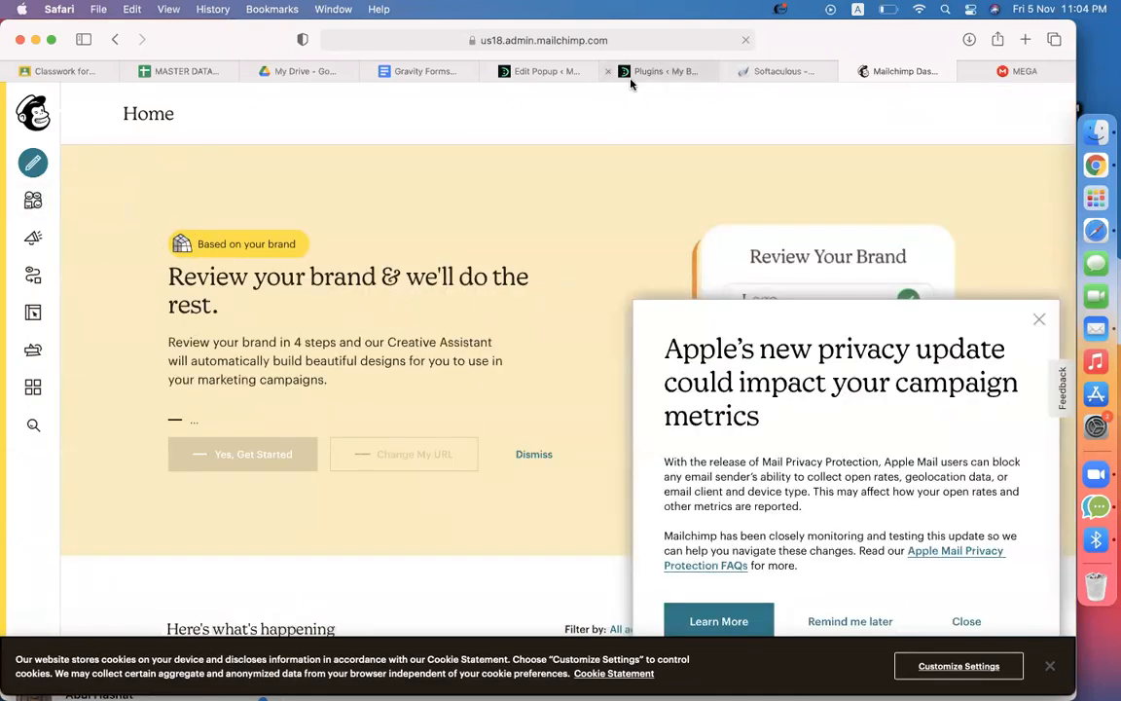
{"action": "left_click", "coordinate": [635, 74]}
Create a new Gravity Forms form titled 'subscribe form'
{"action": "scroll", "coordinate": [382, 436], "scroll_direction": "down", "scroll_amount": 5}
{"action": "scroll", "coordinate": [382, 435], "scroll_direction": "up", "scroll_amount": 5}
{"action": "left_click", "coordinate": [570, 73]}
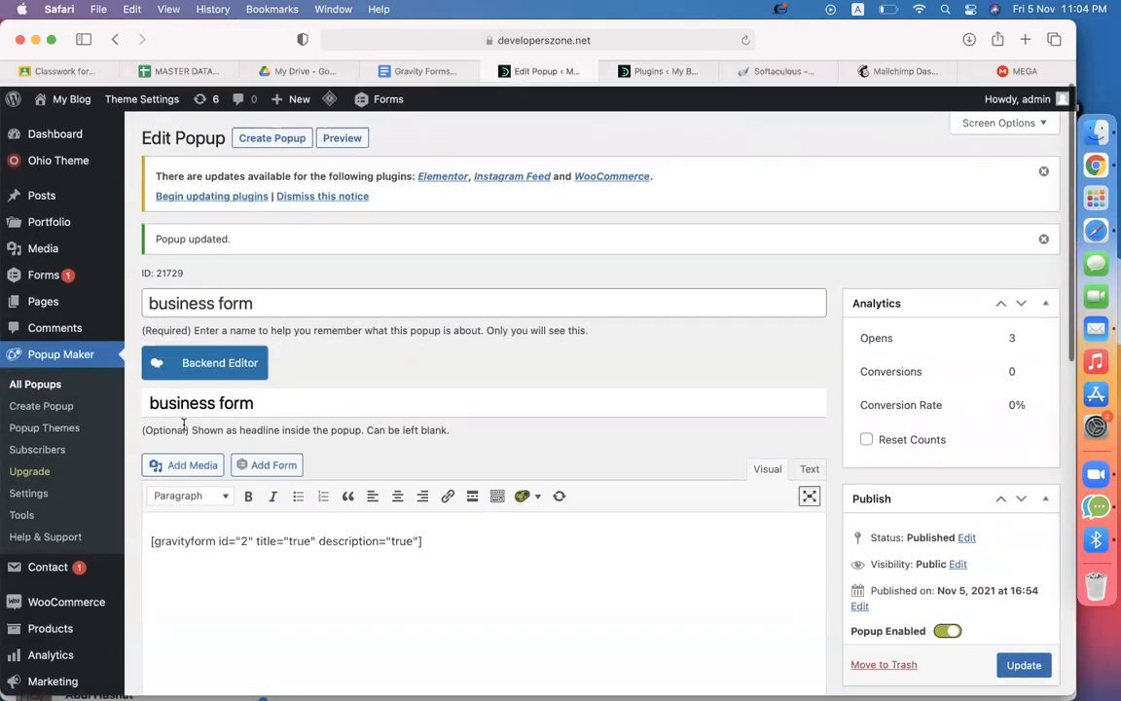
{"action": "mouse_move", "coordinate": [39, 279]}
{"action": "left_click", "coordinate": [171, 276]}
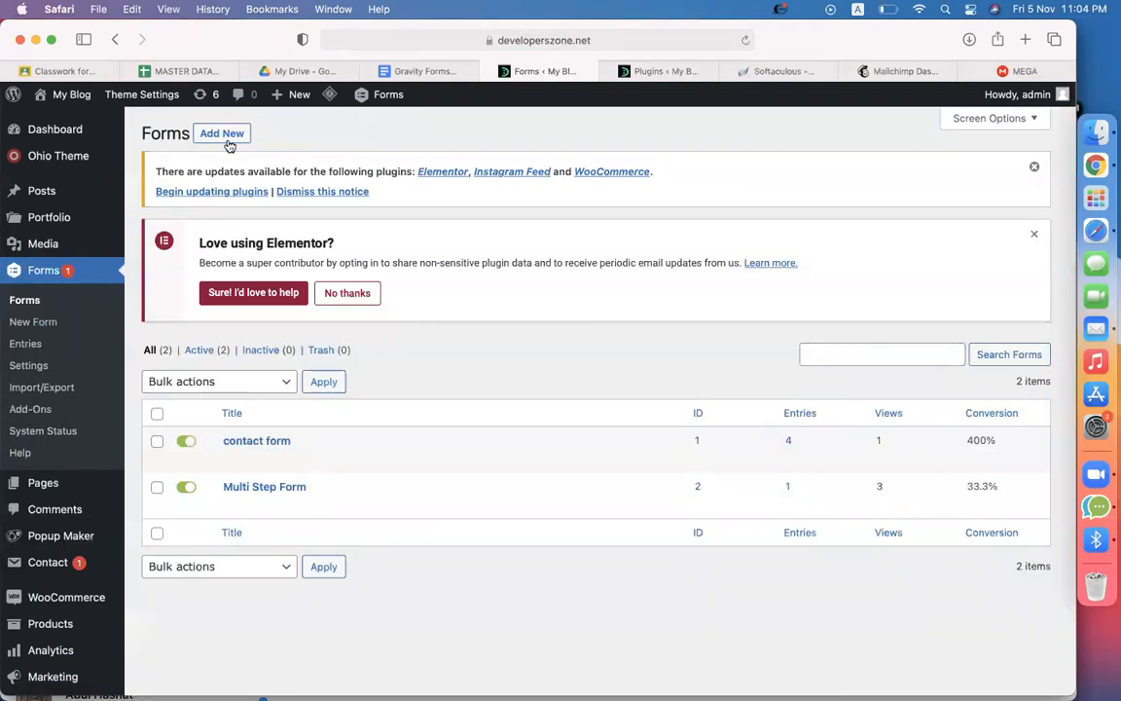
{"action": "left_click", "coordinate": [223, 135]}
{"action": "type", "text": "subs"}
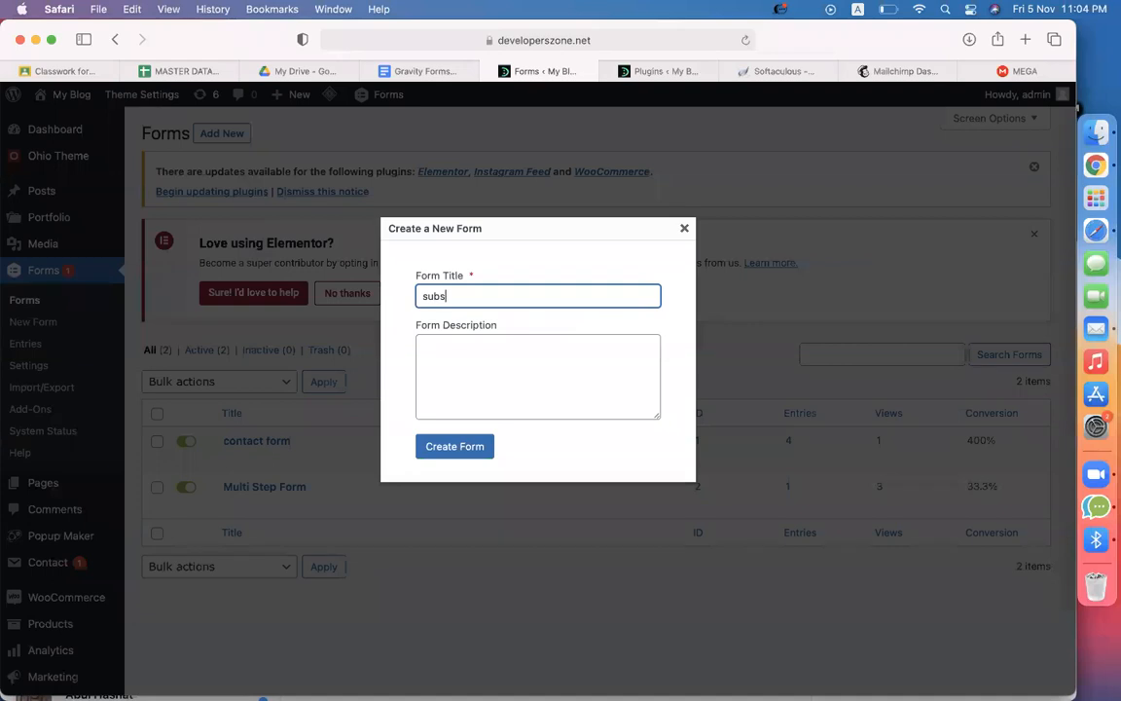
{"action": "type", "text": "cribe form"}
{"action": "key", "text": "Return"}
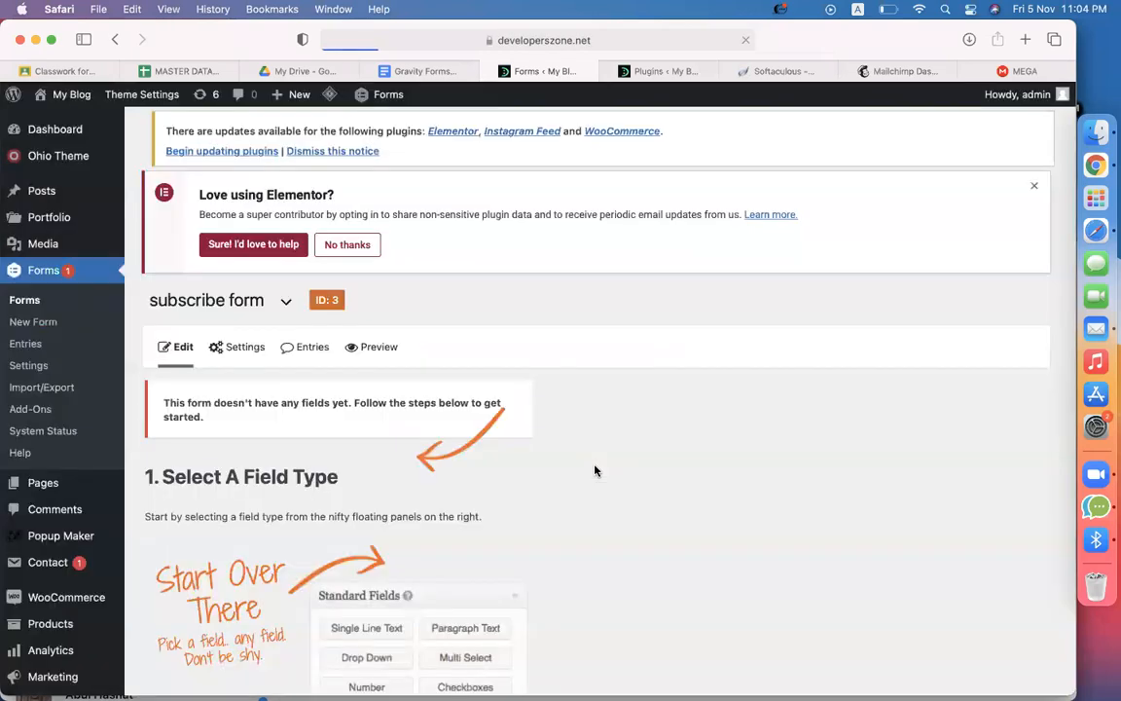
Add an Email field and a Single Line Text field above it
{"action": "scroll", "coordinate": [540, 523], "scroll_direction": "down", "scroll_amount": 4}
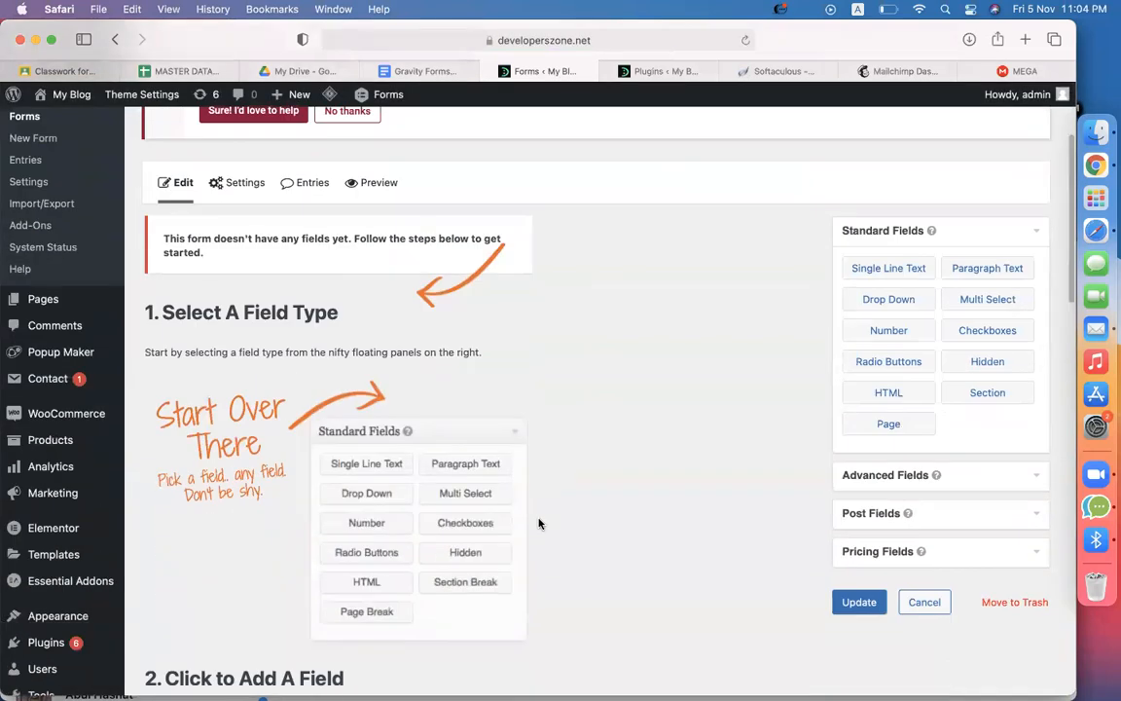
{"action": "left_click", "coordinate": [888, 481]}
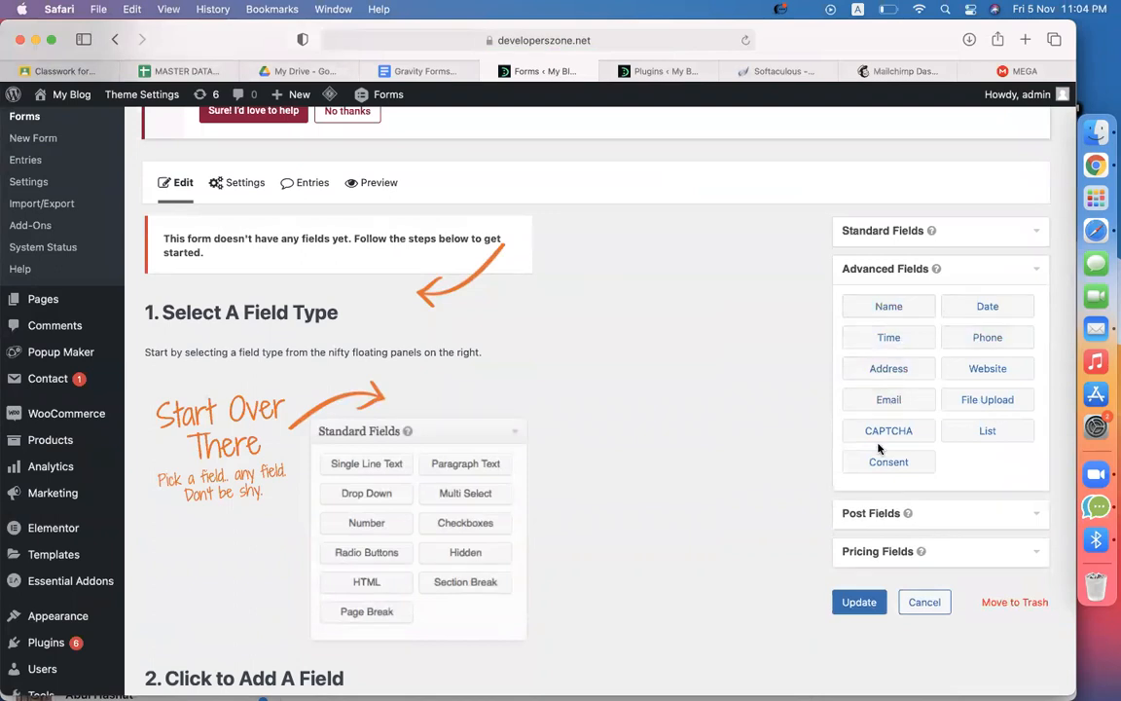
{"action": "left_click_drag", "start_coordinate": [882, 400], "coordinate": [265, 385]}
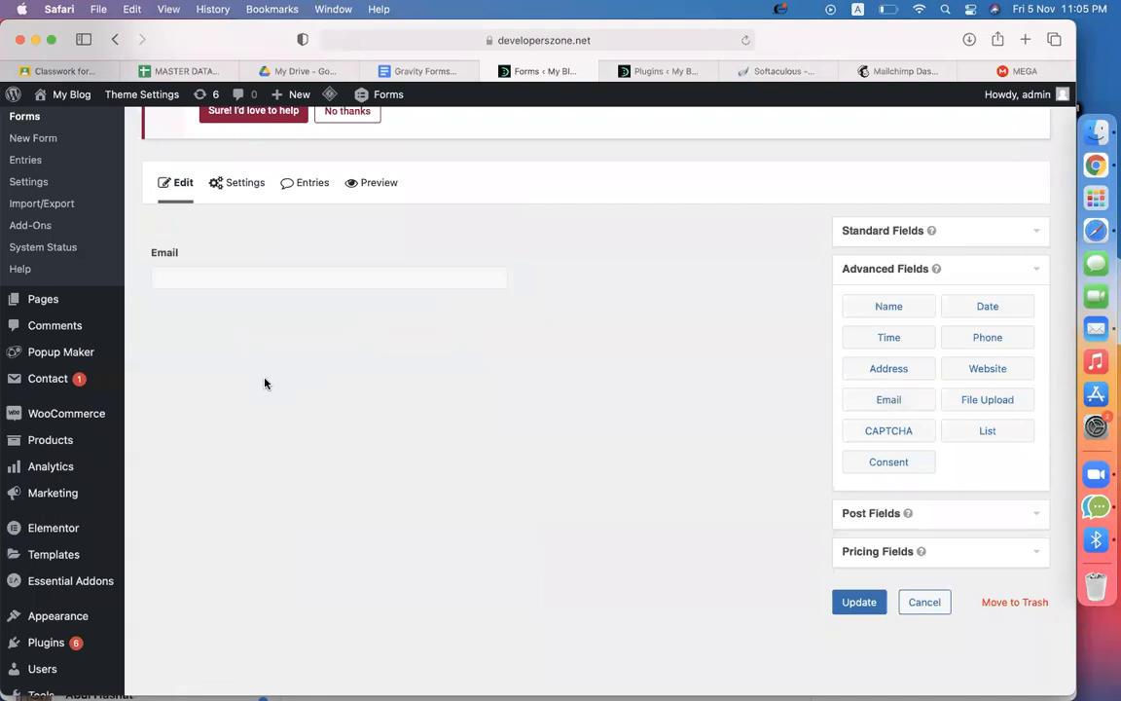
{"action": "left_click", "coordinate": [859, 231]}
{"action": "left_click_drag", "start_coordinate": [871, 281], "coordinate": [363, 259]}
Label the text field 'Name' and save the form with Update
{"action": "left_click", "coordinate": [299, 249]}
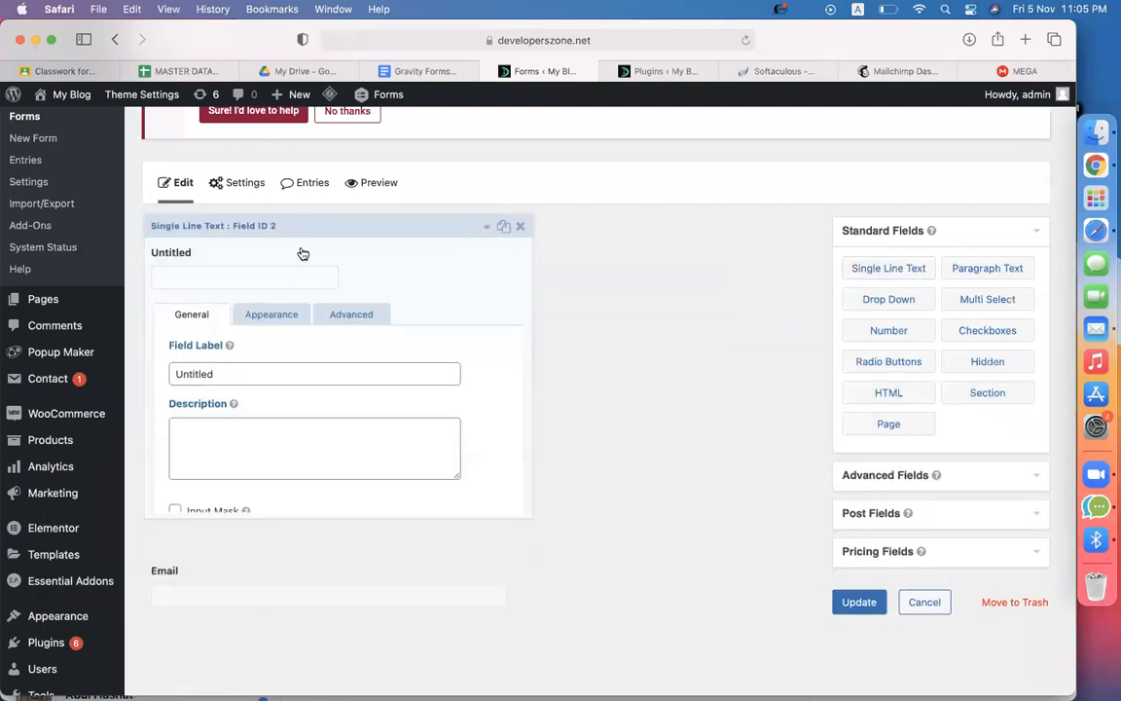
{"action": "left_click", "coordinate": [269, 384]}
{"action": "key", "text": "super+a"}
{"action": "type", "text": "Na,e"}
{"action": "key", "text": "BackSpace"}
{"action": "key", "text": "BackSpace"}
{"action": "type", "text": "me"}
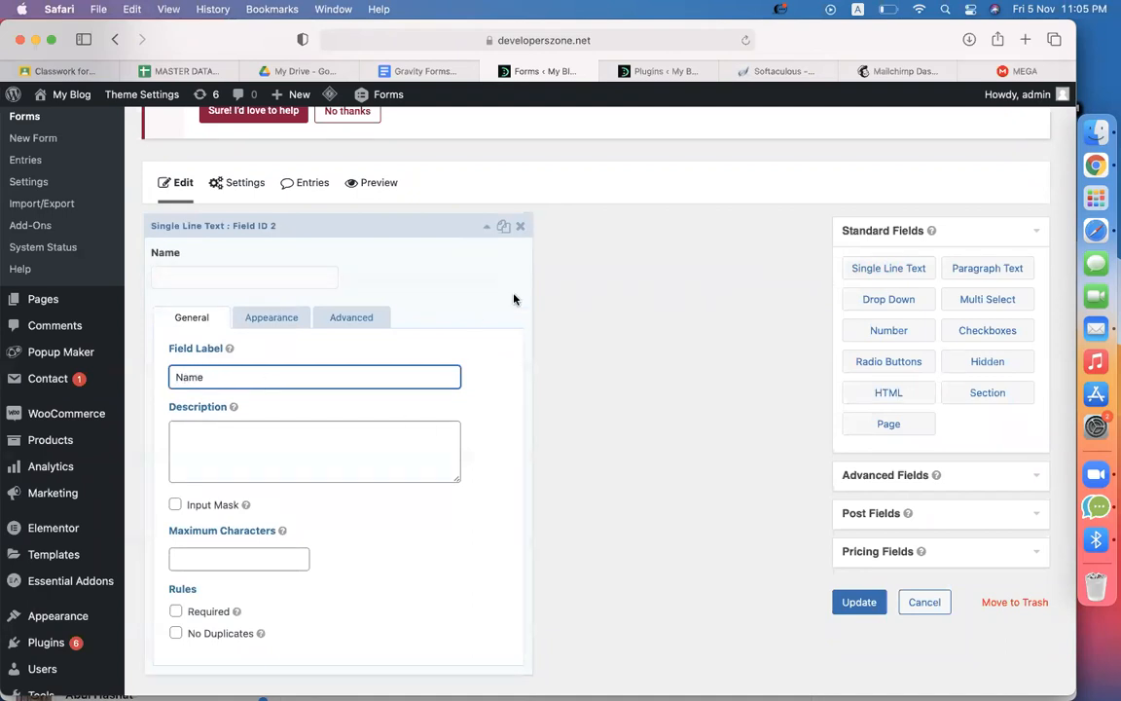
{"action": "left_click", "coordinate": [487, 228]}
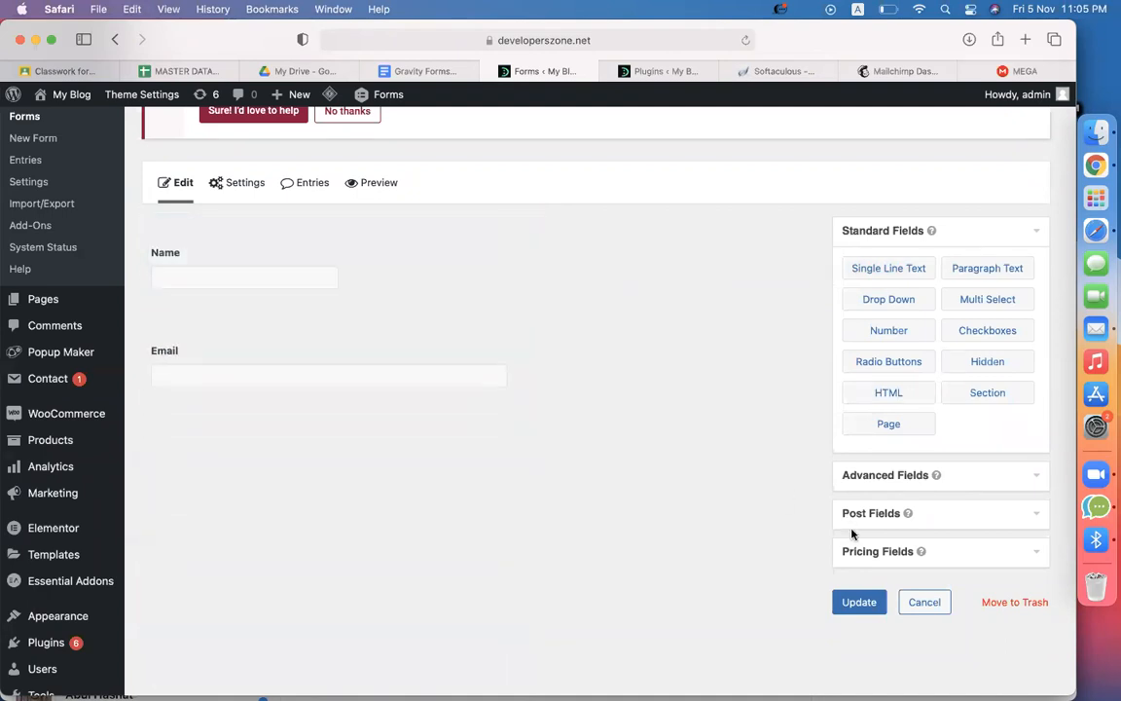
{"action": "left_click", "coordinate": [865, 600]}
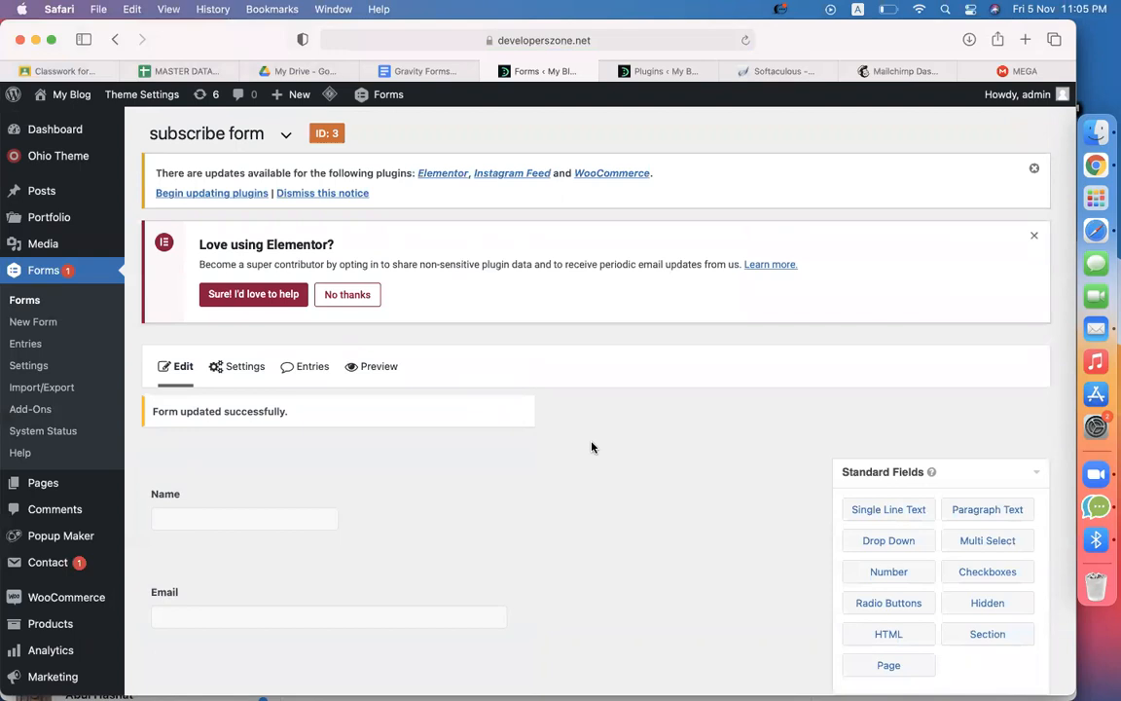
{"action": "left_click", "coordinate": [647, 80]}
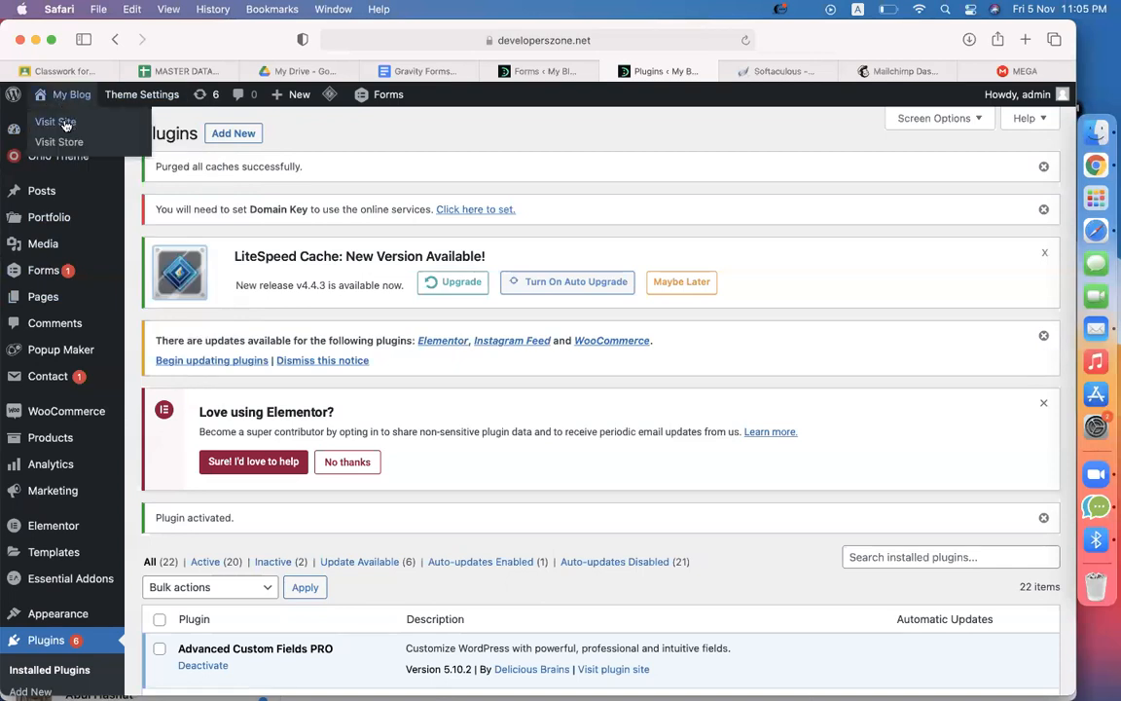
Visit the live site and launch Edit with Elementor on the Home page
{"action": "left_click", "coordinate": [58, 118]}
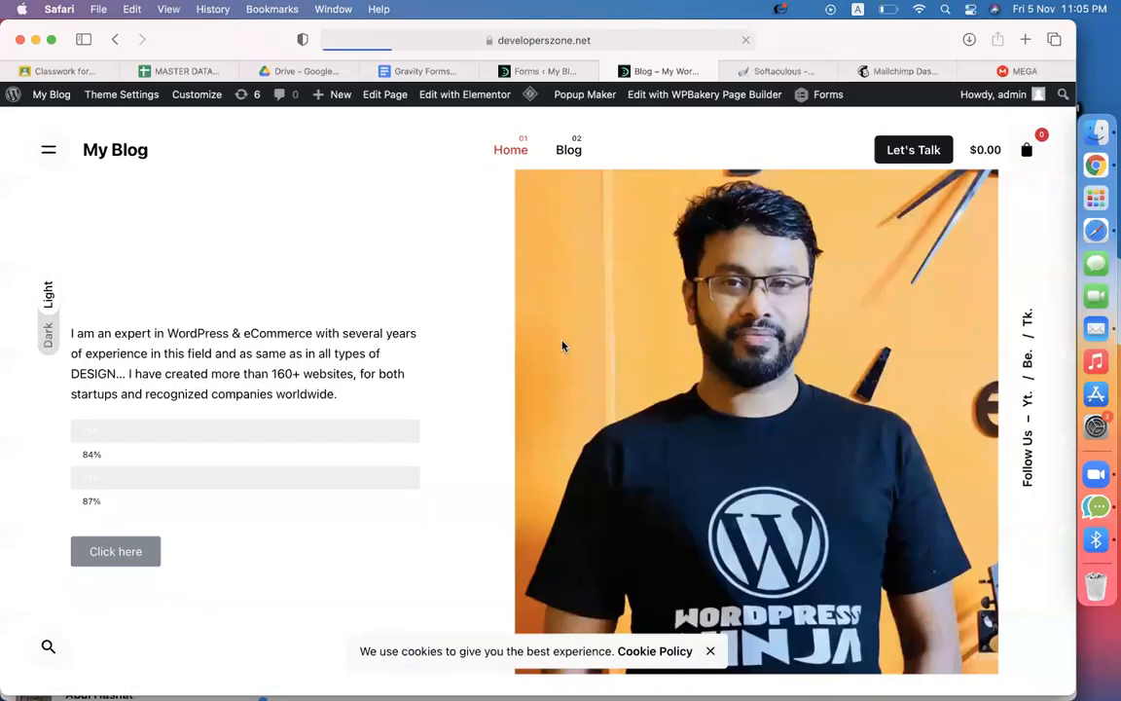
{"action": "left_click", "coordinate": [487, 106]}
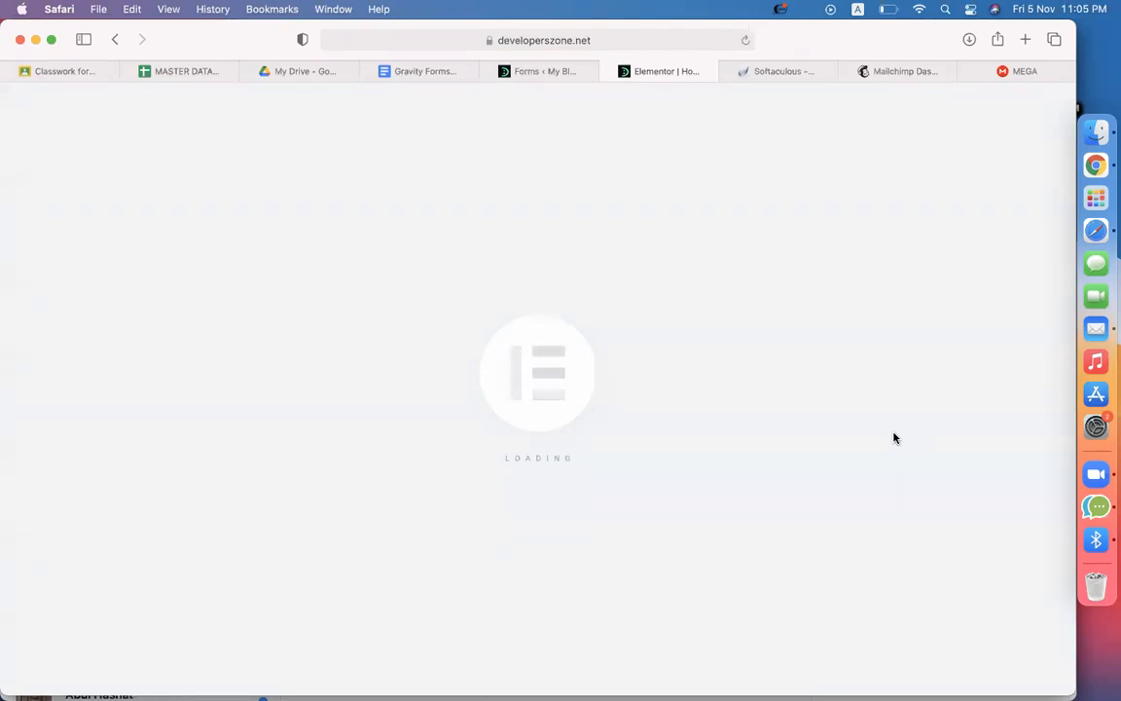
Scroll the Elementor page down to the Contact US section
{"action": "left_click", "coordinate": [537, 74]}
{"action": "left_click", "coordinate": [644, 71]}
{"action": "scroll", "coordinate": [508, 429], "scroll_direction": "down", "scroll_amount": 5}
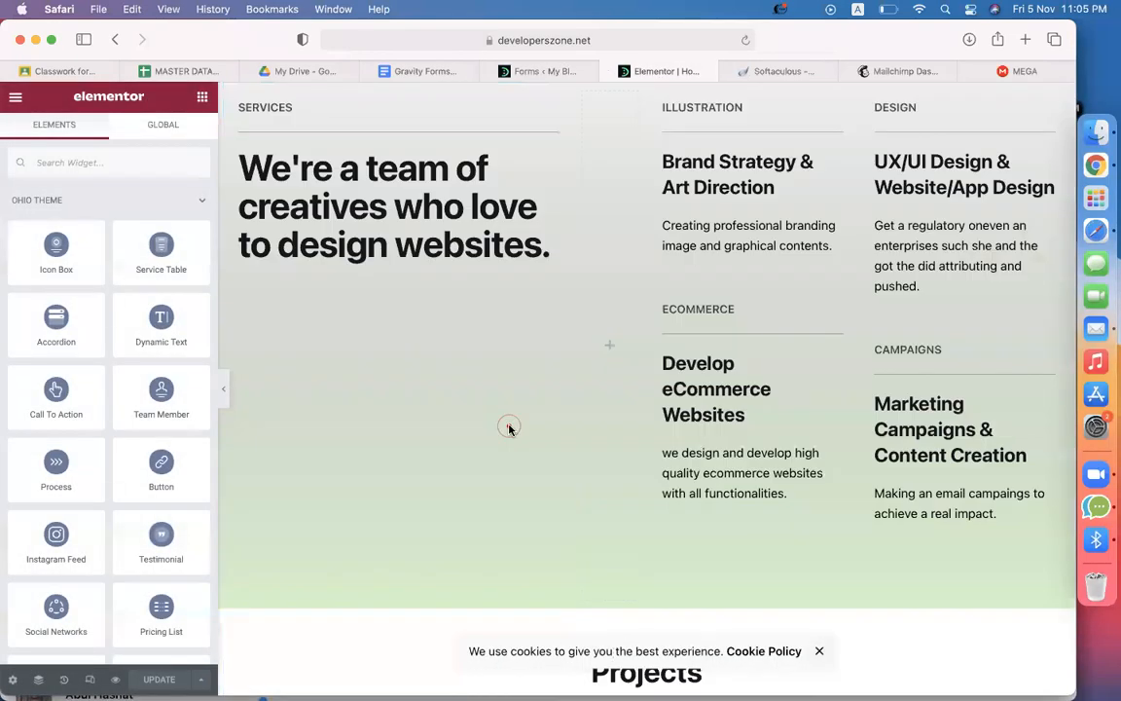
{"action": "scroll", "coordinate": [508, 429], "scroll_direction": "down", "scroll_amount": 10}
{"action": "scroll", "coordinate": [513, 431], "scroll_direction": "up", "scroll_amount": 6}
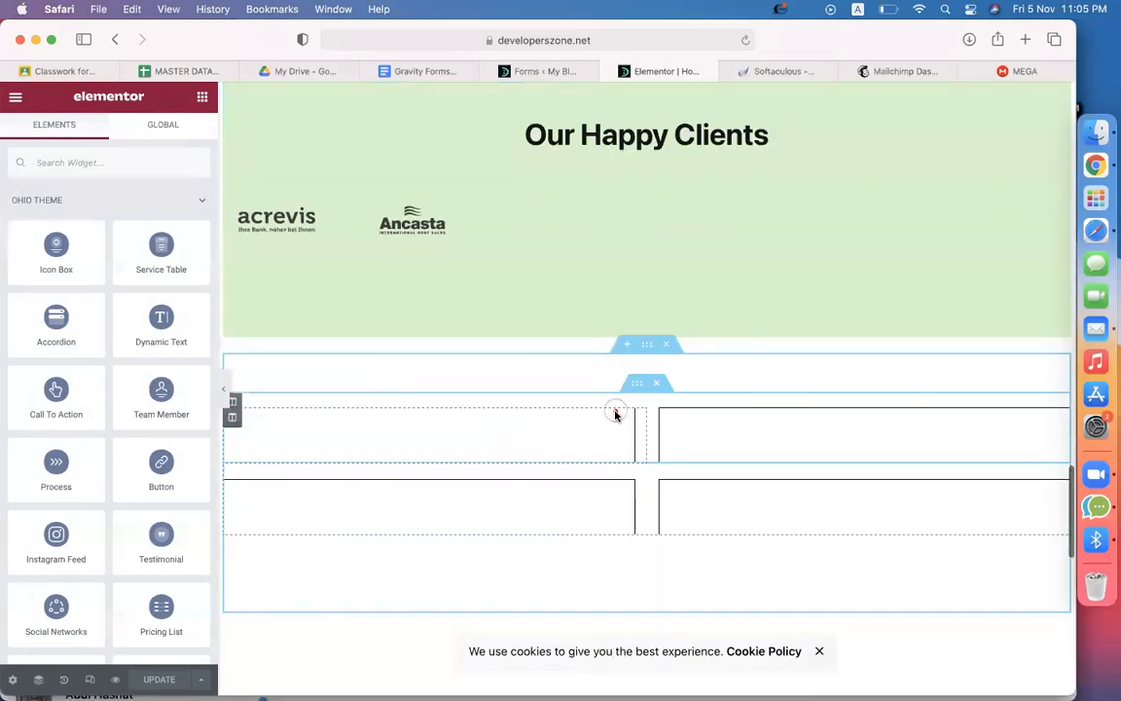
{"action": "scroll", "coordinate": [684, 406], "scroll_direction": "down", "scroll_amount": 3}
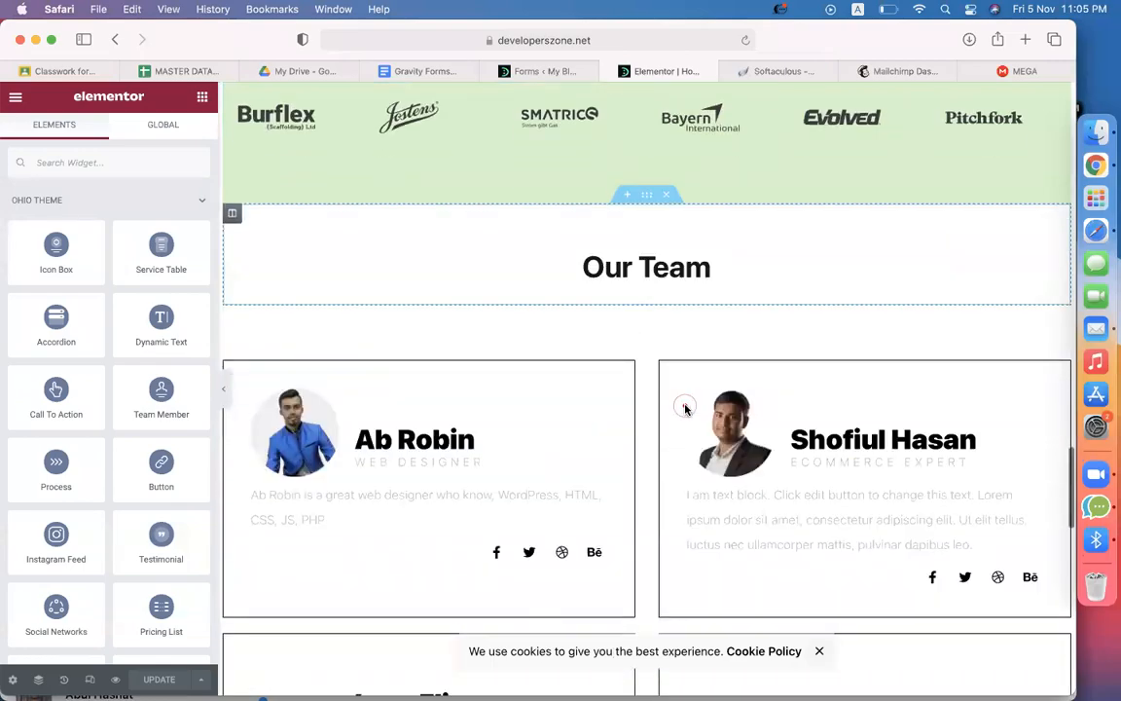
{"action": "scroll", "coordinate": [684, 409], "scroll_direction": "down", "scroll_amount": 3}
{"action": "scroll", "coordinate": [684, 409], "scroll_direction": "up", "scroll_amount": 10}
{"action": "scroll", "coordinate": [684, 409], "scroll_direction": "down", "scroll_amount": 10}
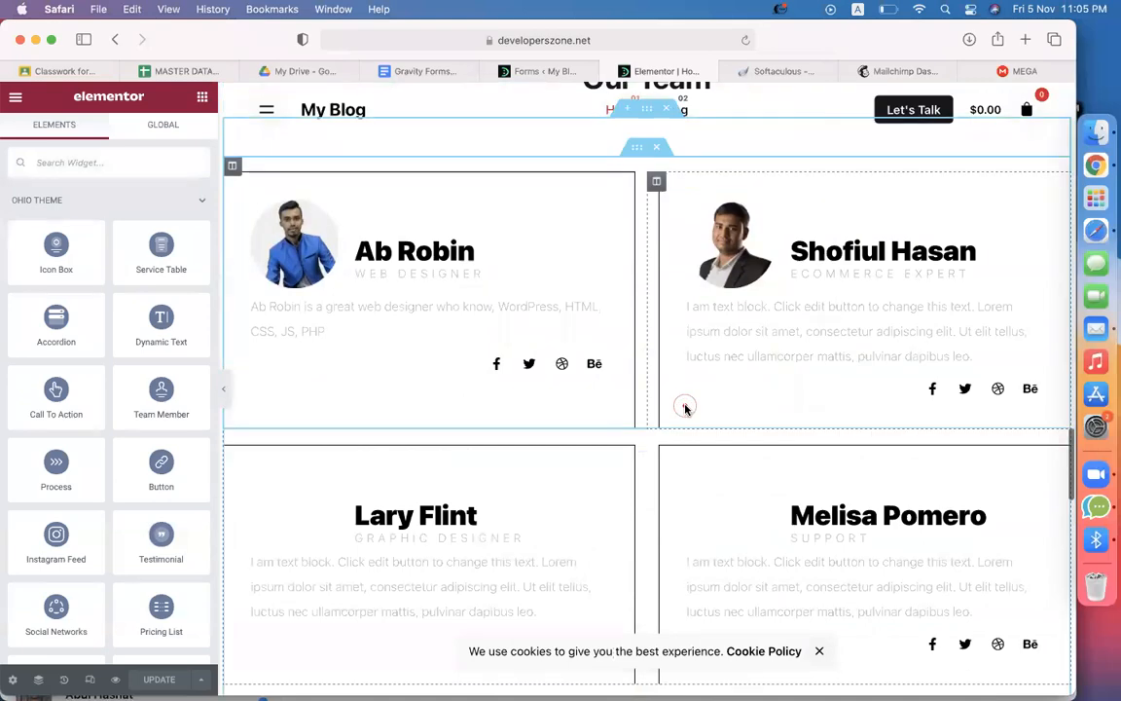
{"action": "scroll", "coordinate": [684, 409], "scroll_direction": "down", "scroll_amount": 5}
{"action": "scroll", "coordinate": [684, 407], "scroll_direction": "up", "scroll_amount": 2}
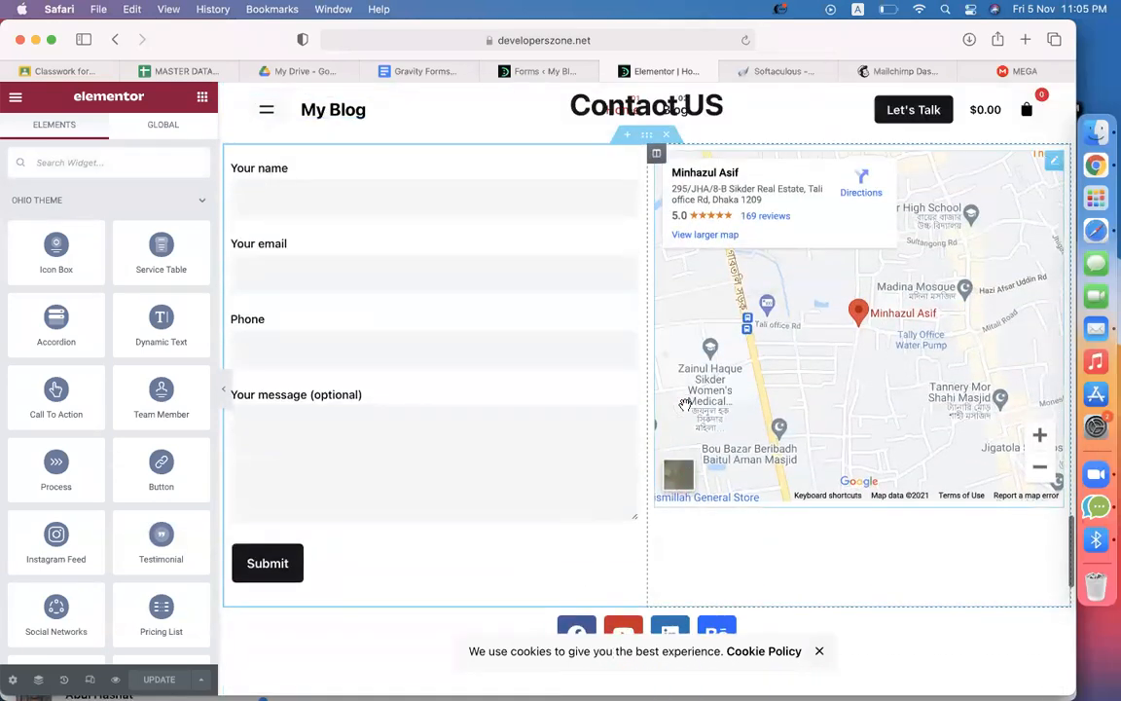
{"action": "scroll", "coordinate": [685, 404], "scroll_direction": "up", "scroll_amount": 2}
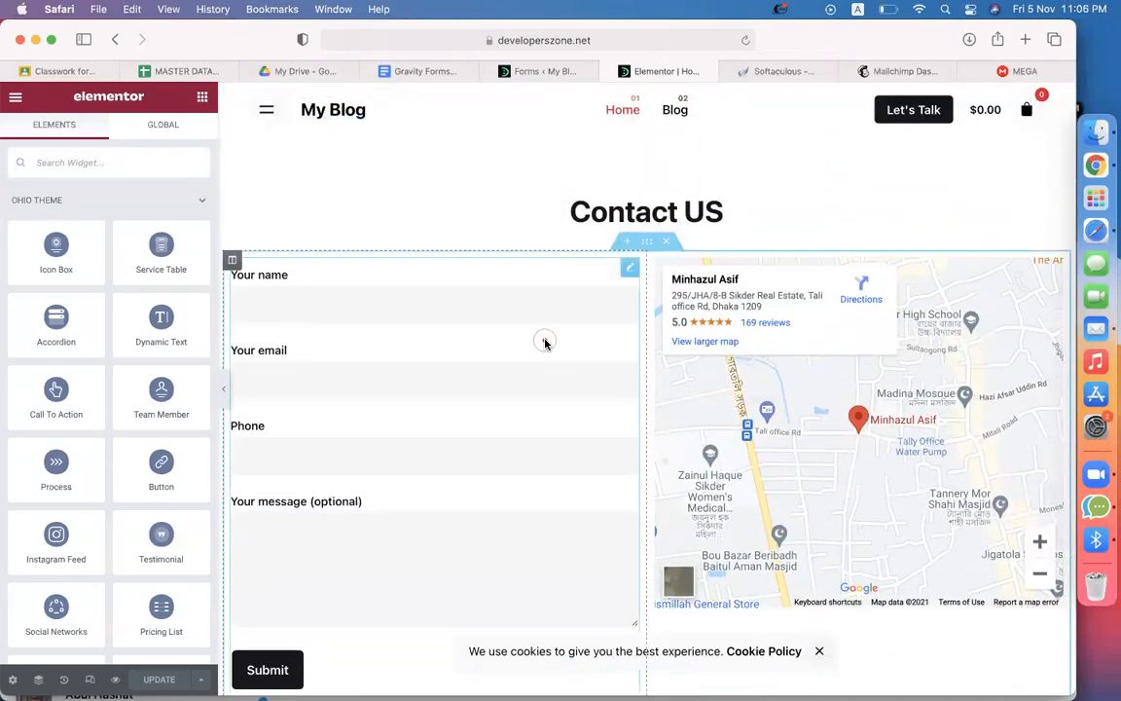
Delete the Contact Form 7 shortcode widget and drag in a Gravity Forms widget found via 'grav'
{"action": "left_click", "coordinate": [629, 269]}
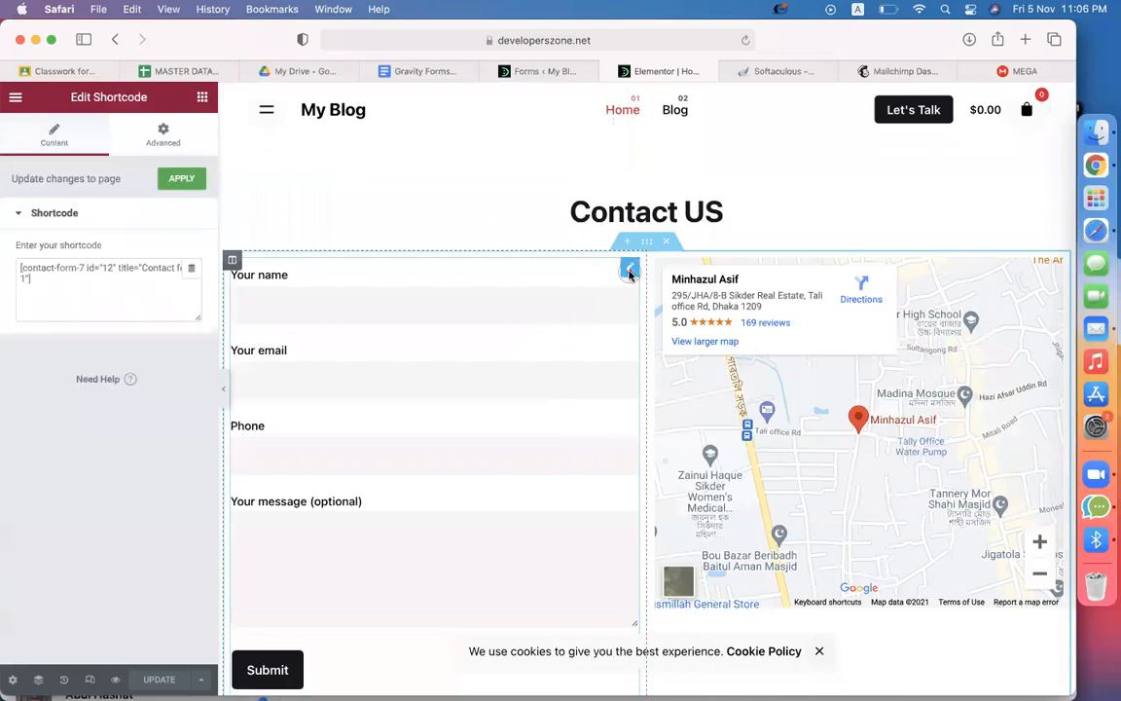
{"action": "right_click", "coordinate": [630, 273]}
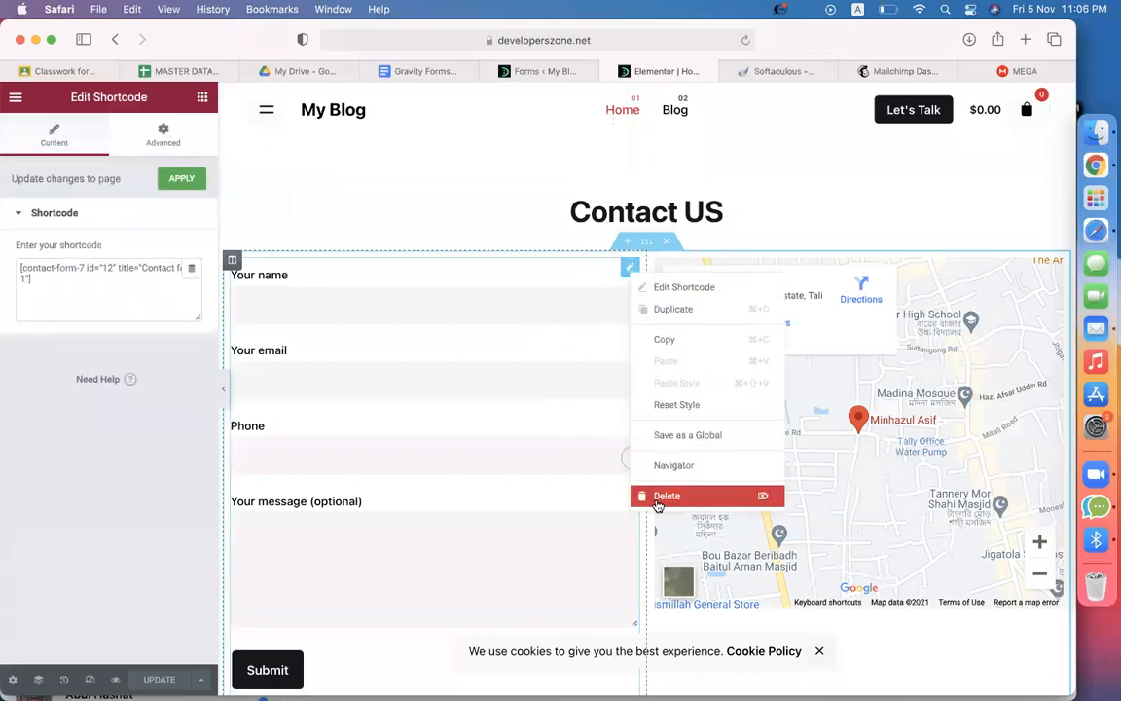
{"action": "left_click", "coordinate": [650, 493]}
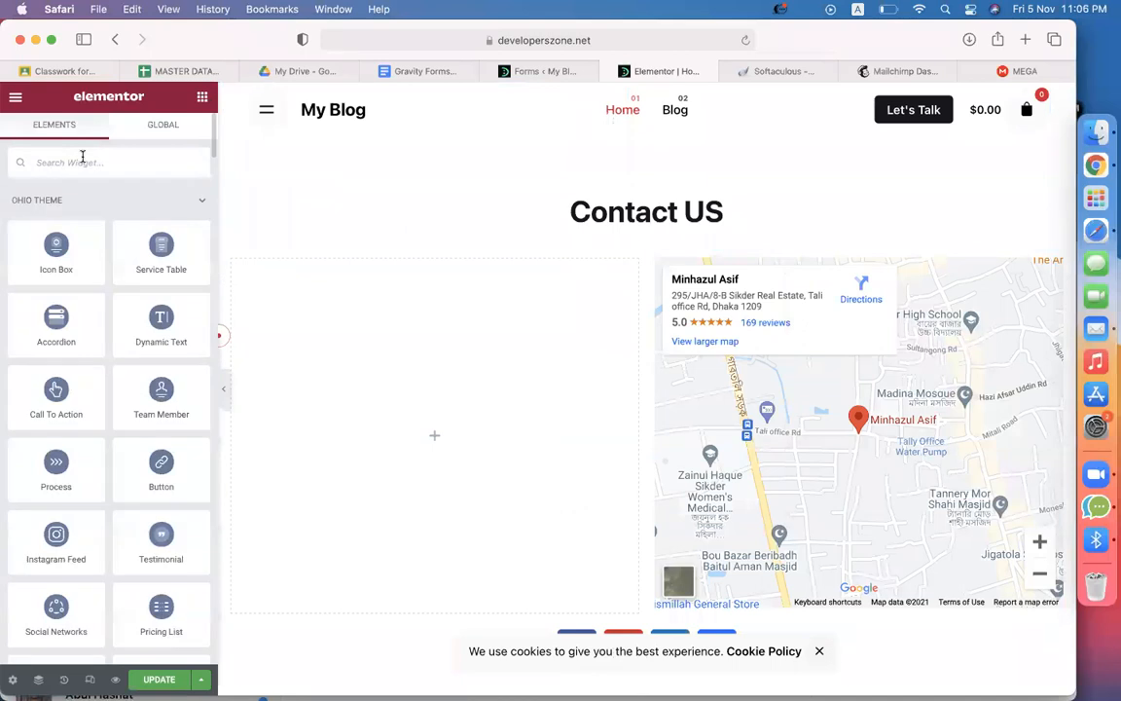
{"action": "type", "text": "gravi"}
{"action": "left_click_drag", "start_coordinate": [44, 217], "coordinate": [436, 513]}
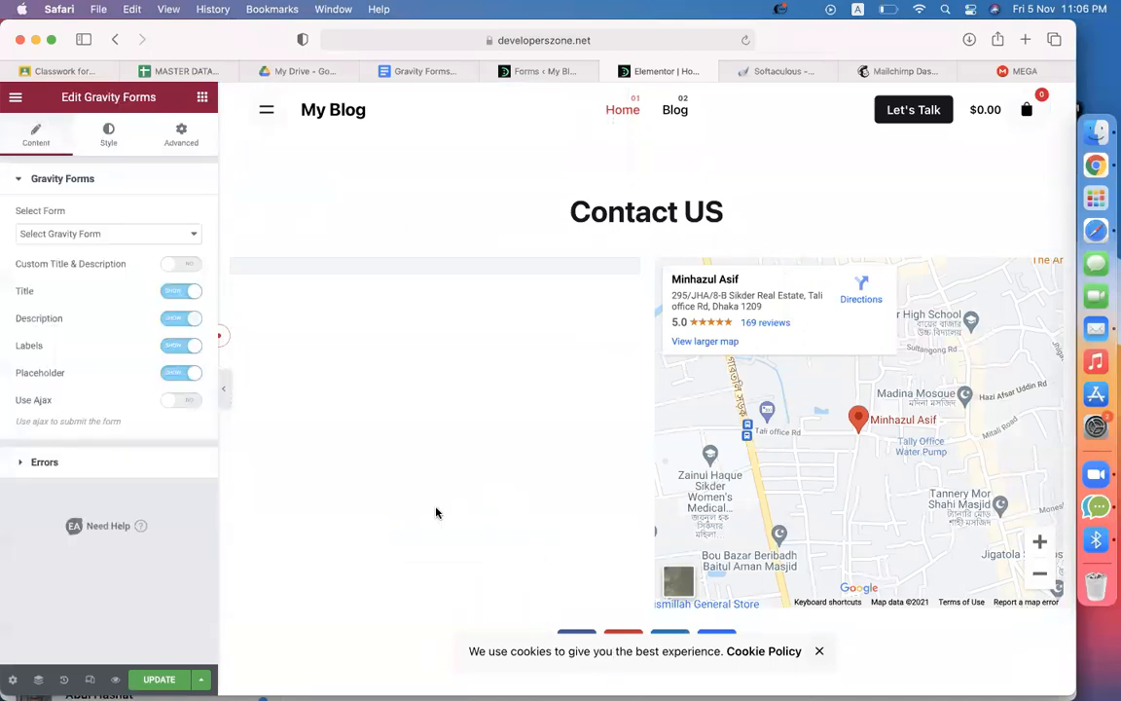
Select 'subscribe form' in the Gravity Forms widget and switch its Title toggle off
{"action": "left_click", "coordinate": [53, 233]}
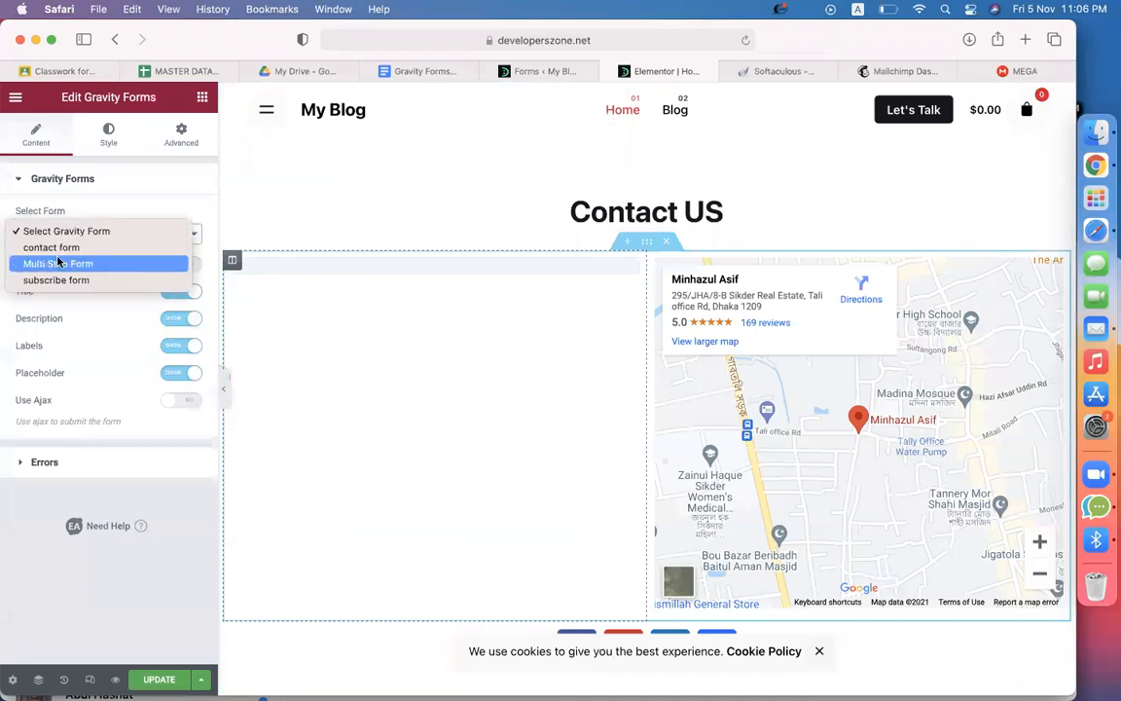
{"action": "left_click", "coordinate": [55, 280]}
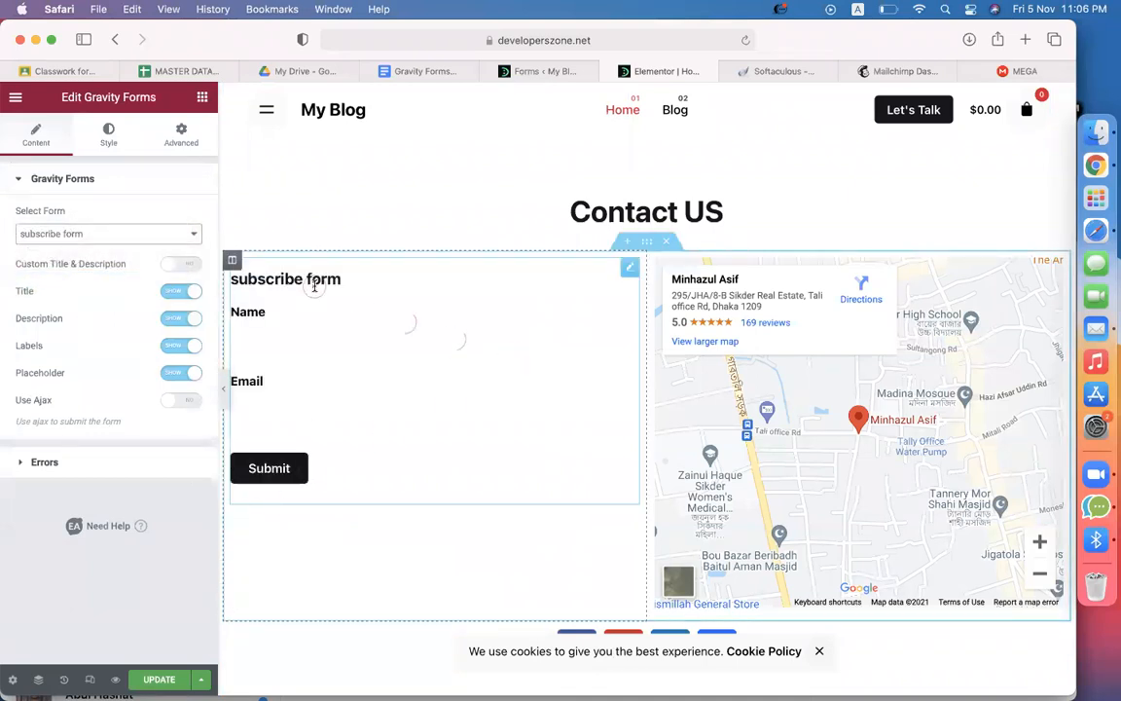
{"action": "left_click", "coordinate": [193, 293]}
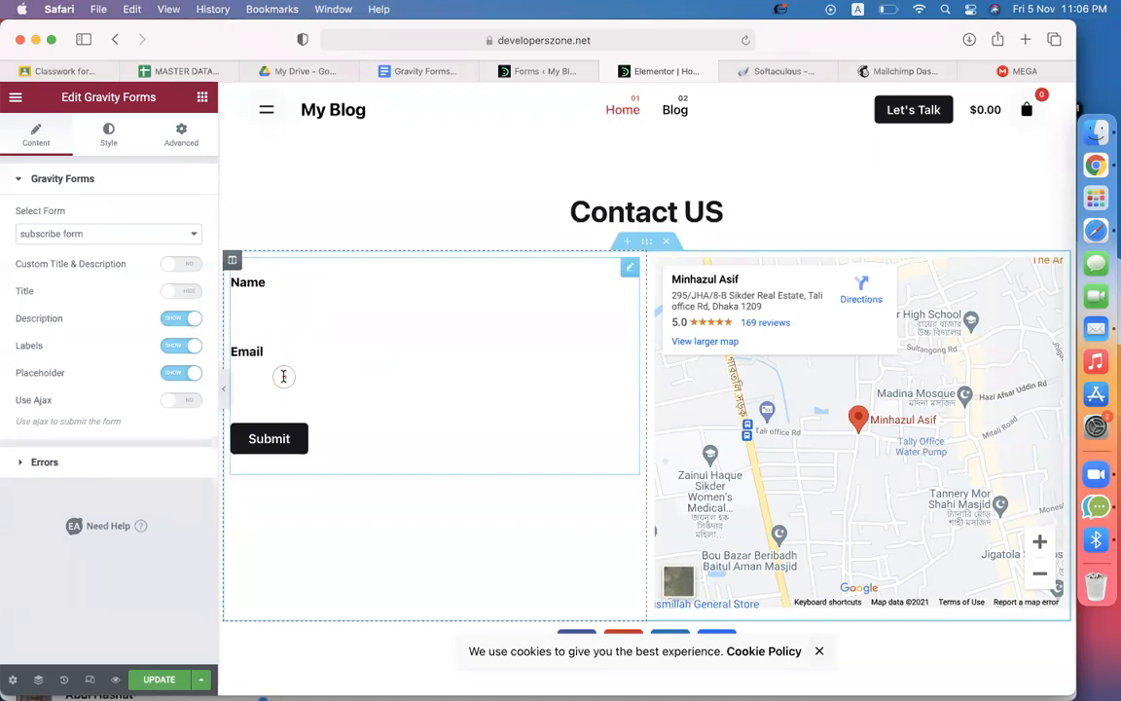
{"action": "left_click", "coordinate": [109, 141]}
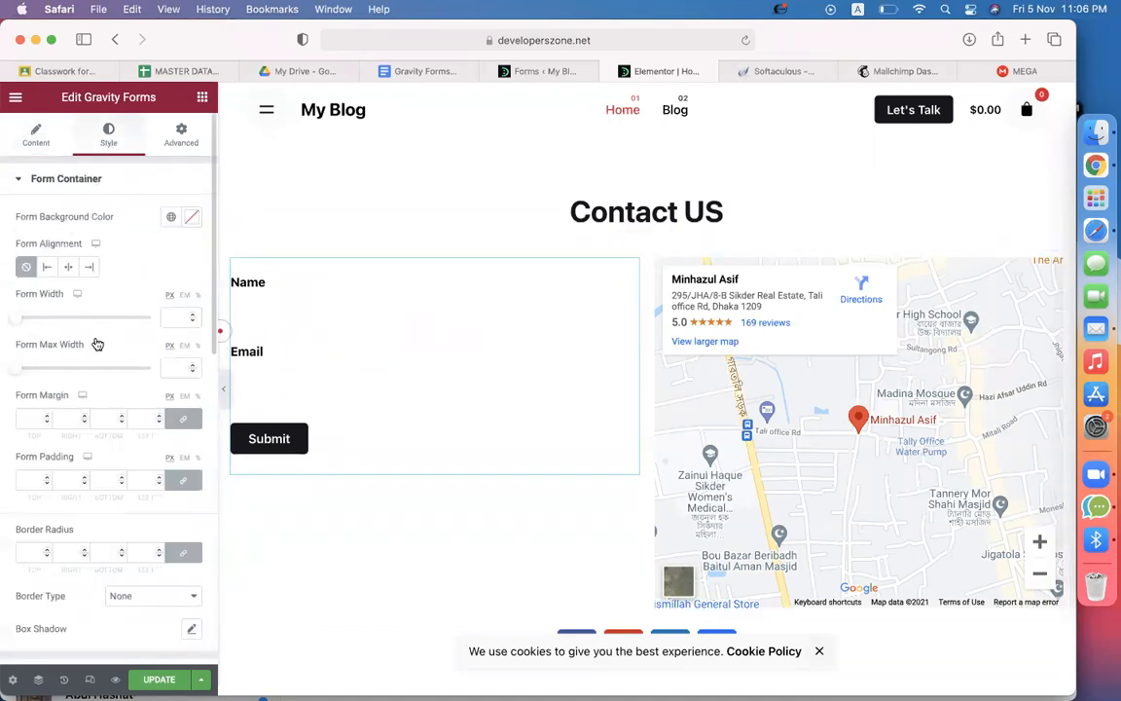
Set the form background colour to pale cyan #E2FFFC
{"action": "scroll", "coordinate": [97, 379], "scroll_direction": "down", "scroll_amount": 4}
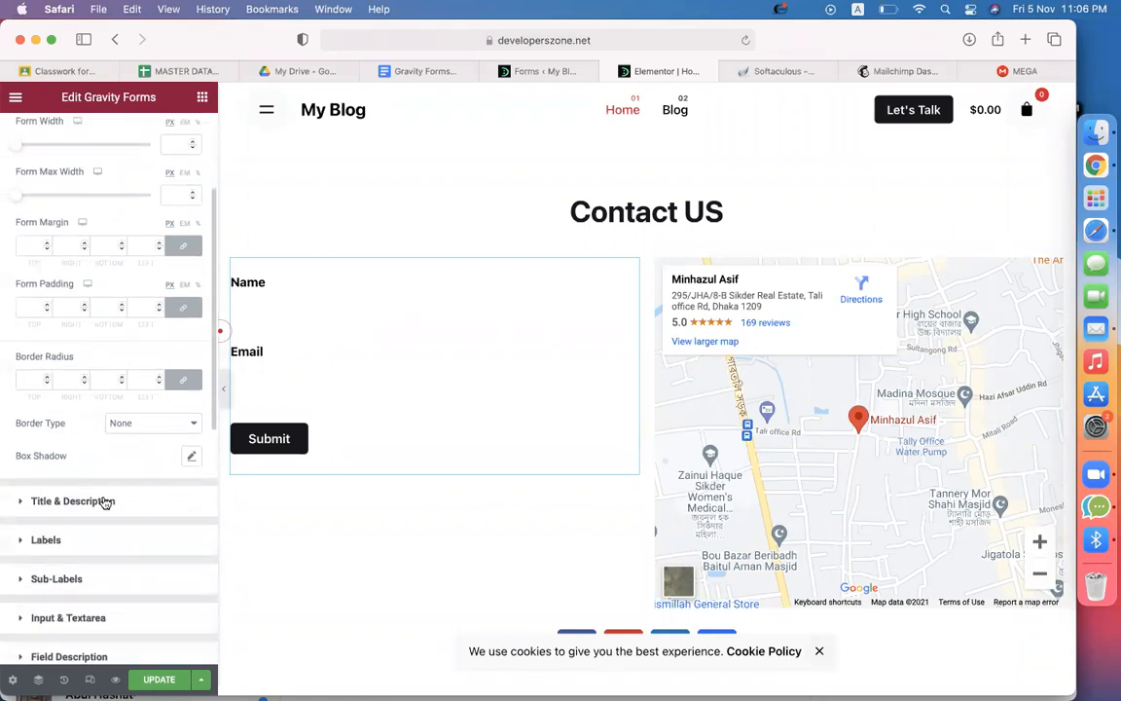
{"action": "scroll", "coordinate": [105, 502], "scroll_direction": "down", "scroll_amount": 3}
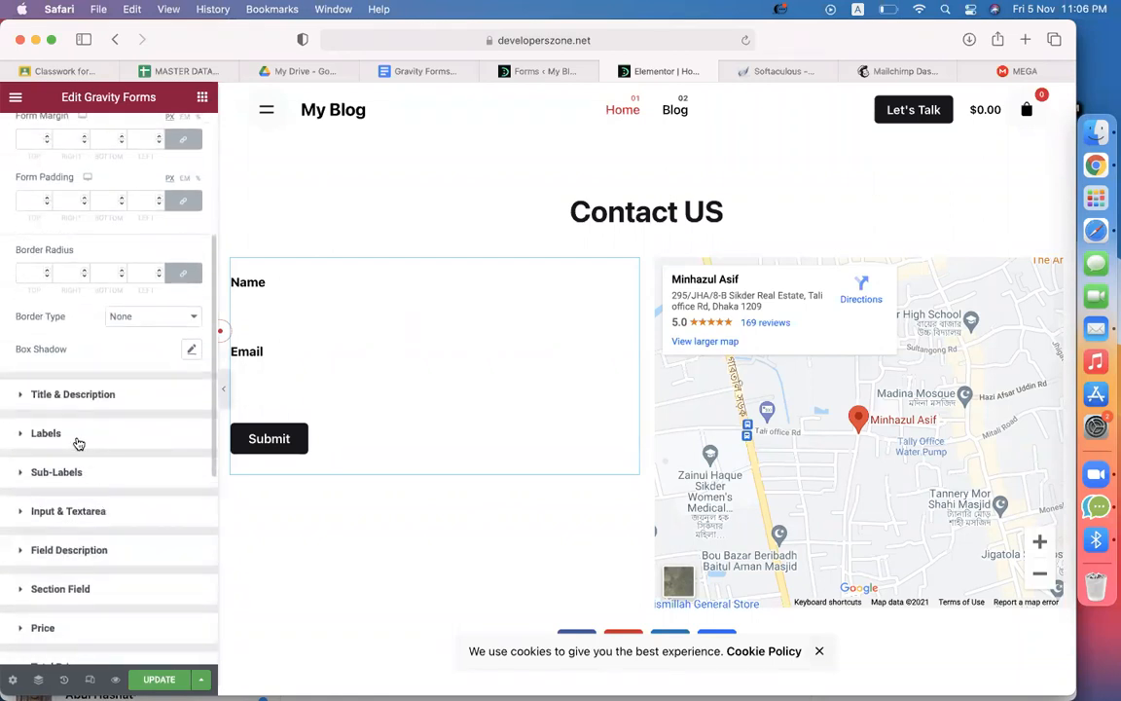
{"action": "scroll", "coordinate": [79, 444], "scroll_direction": "up", "scroll_amount": 7}
{"action": "left_click", "coordinate": [190, 218]}
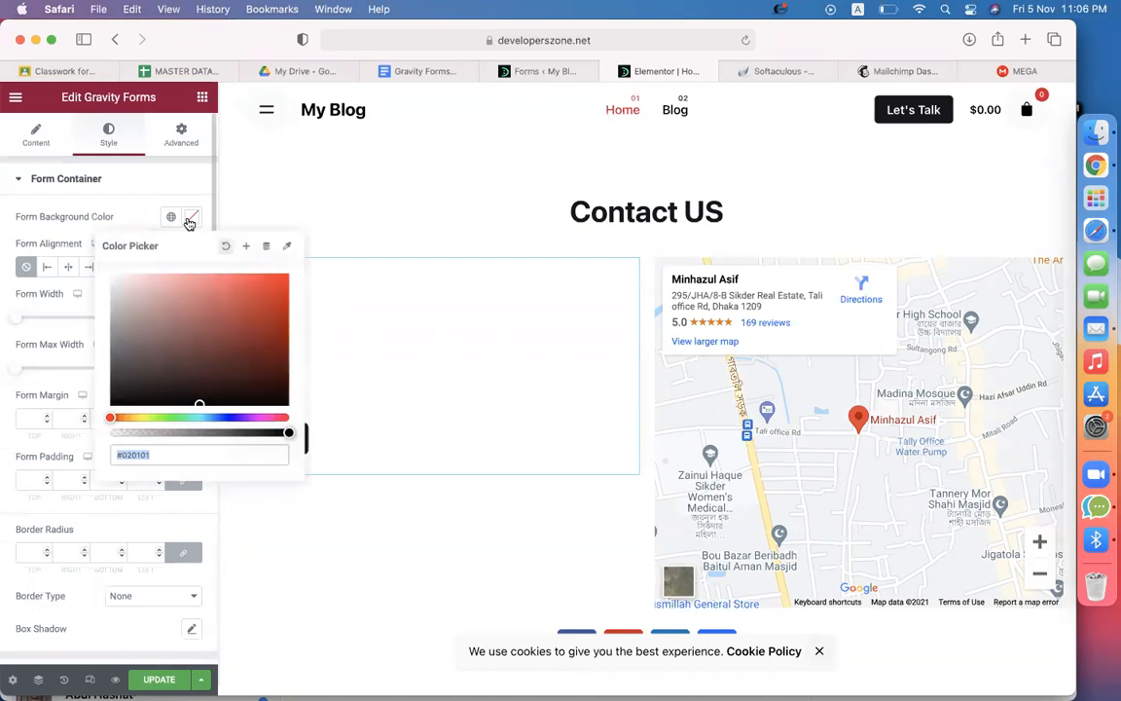
{"action": "left_click", "coordinate": [196, 419]}
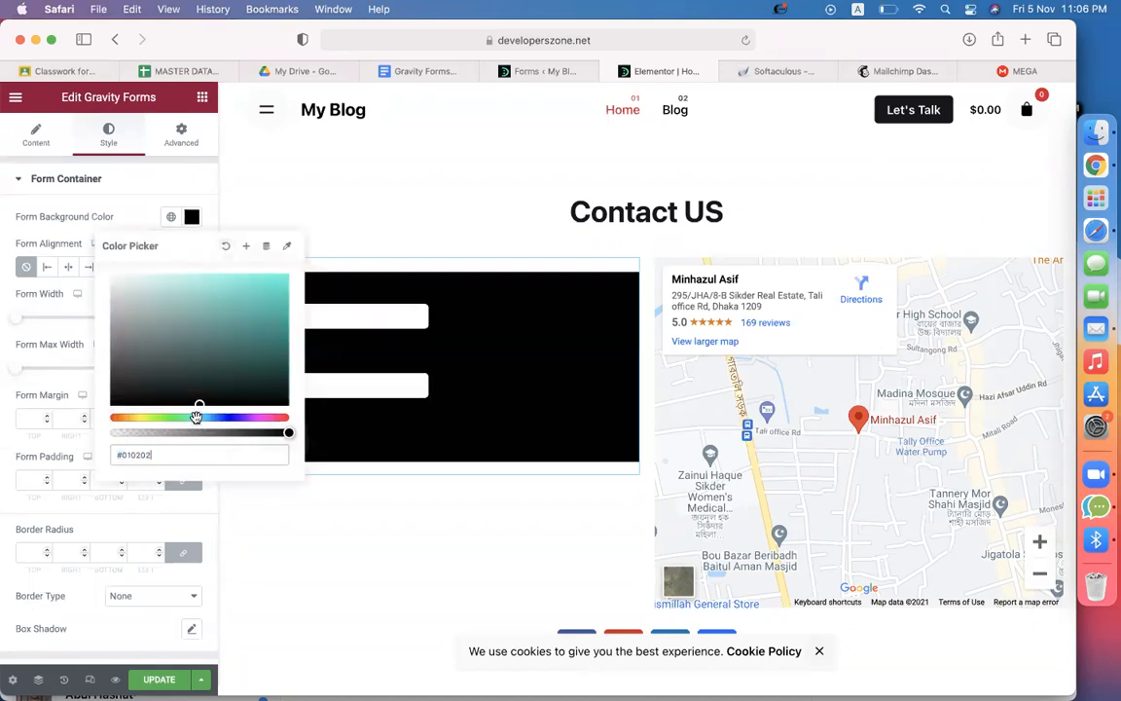
{"action": "mouse_move", "coordinate": [195, 406]}
{"action": "left_mouse_down"}
{"action": "mouse_move", "coordinate": [150, 330]}
{"action": "mouse_move", "coordinate": [131, 250]}
{"action": "mouse_move", "coordinate": [137, 275]}
{"action": "left_mouse_up"}
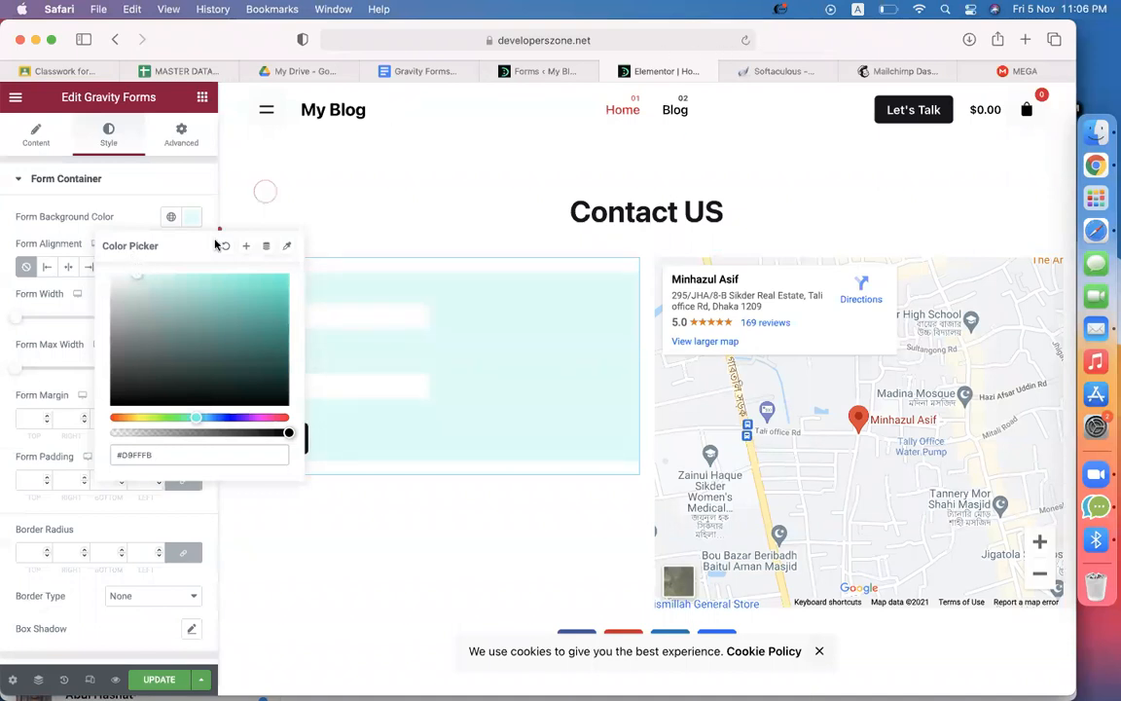
{"action": "left_click", "coordinate": [167, 198]}
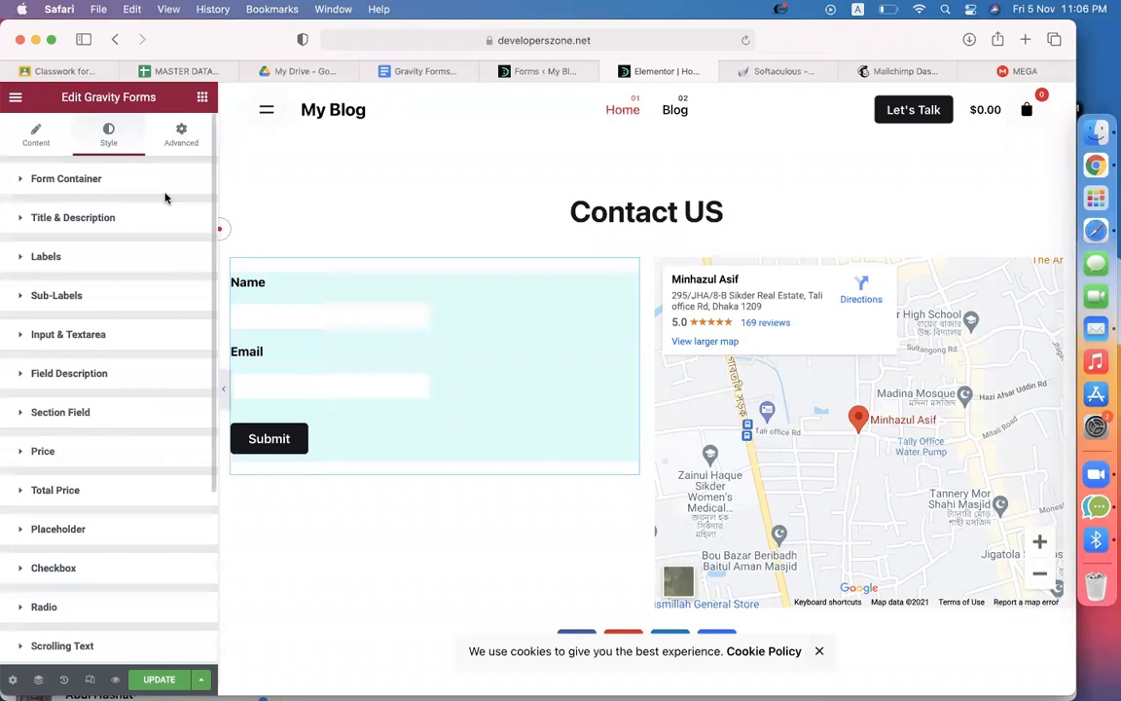
Give the Form Container 50 px padding on all sides
{"action": "left_click", "coordinate": [142, 181]}
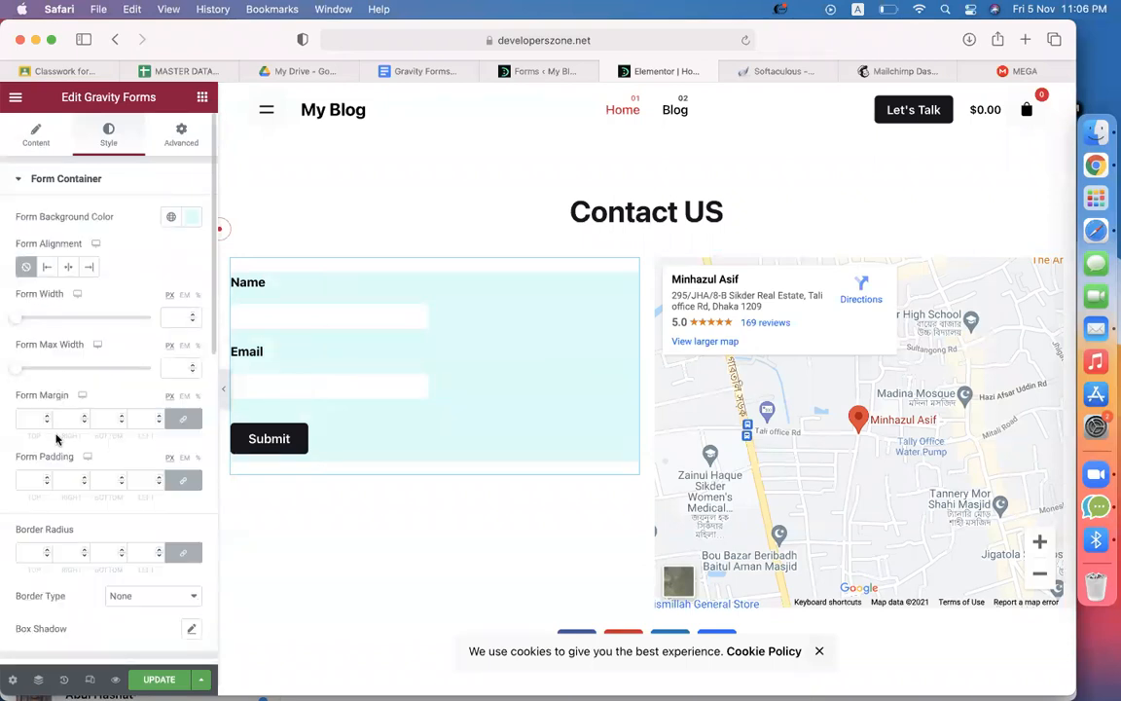
{"action": "left_click", "coordinate": [32, 480]}
{"action": "type", "text": "50"}
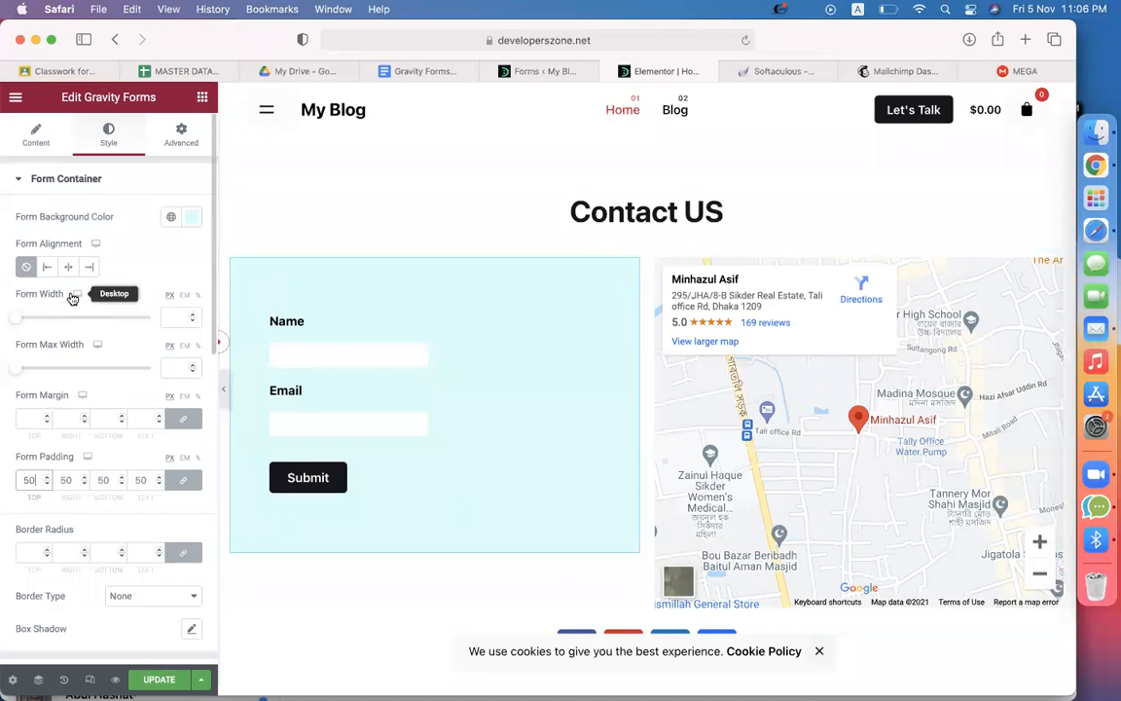
{"action": "scroll", "coordinate": [141, 399], "scroll_direction": "down", "scroll_amount": 5}
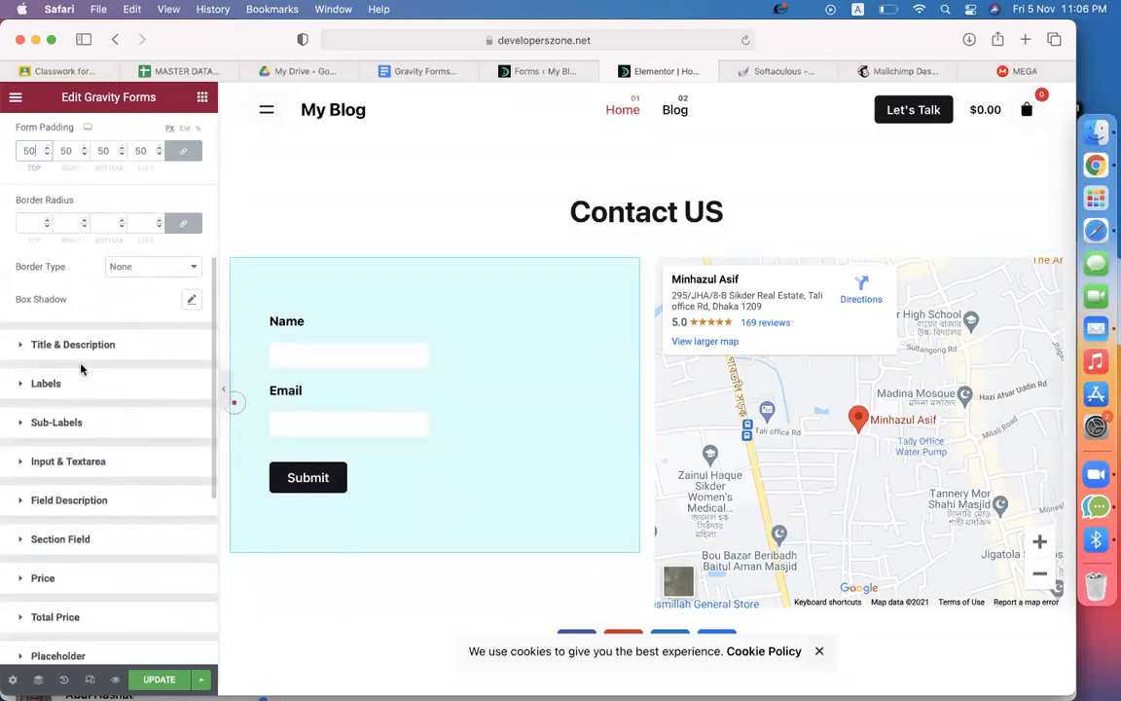
Drag the Input & Textarea Input Width slider to 456 px for the Name and Email fields
{"action": "left_click", "coordinate": [87, 463]}
{"action": "scroll", "coordinate": [97, 409], "scroll_direction": "down", "scroll_amount": 3}
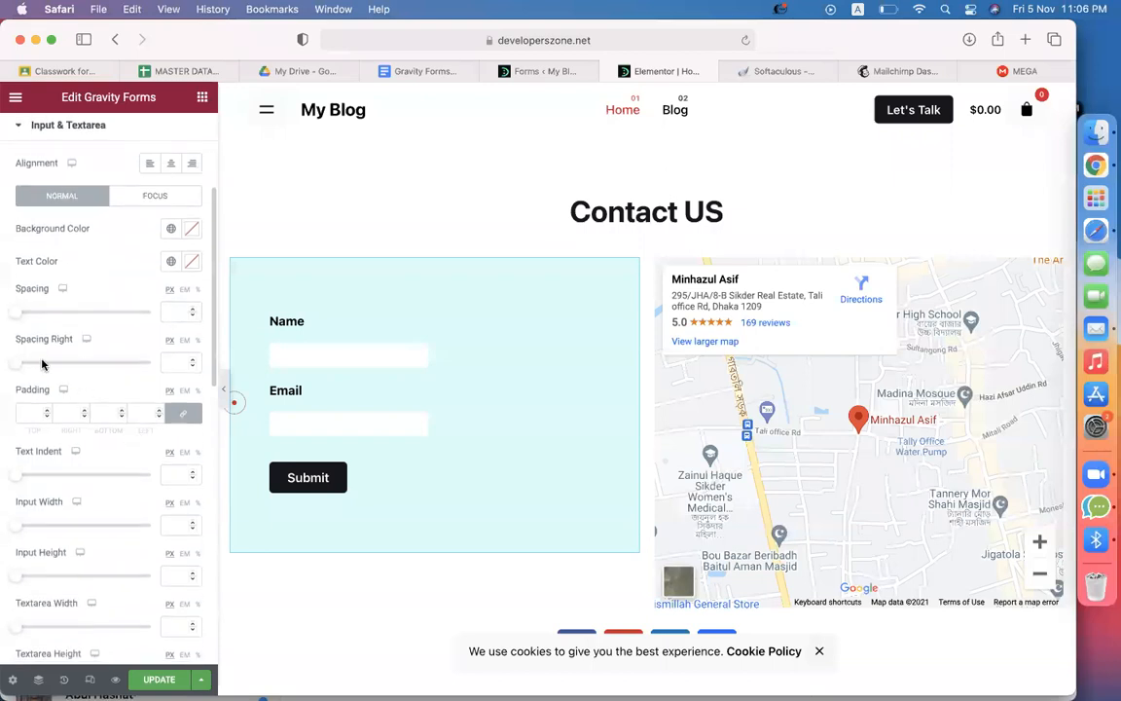
{"action": "scroll", "coordinate": [35, 428], "scroll_direction": "down", "scroll_amount": 2}
{"action": "left_click_drag", "start_coordinate": [13, 428], "coordinate": [56, 422]}
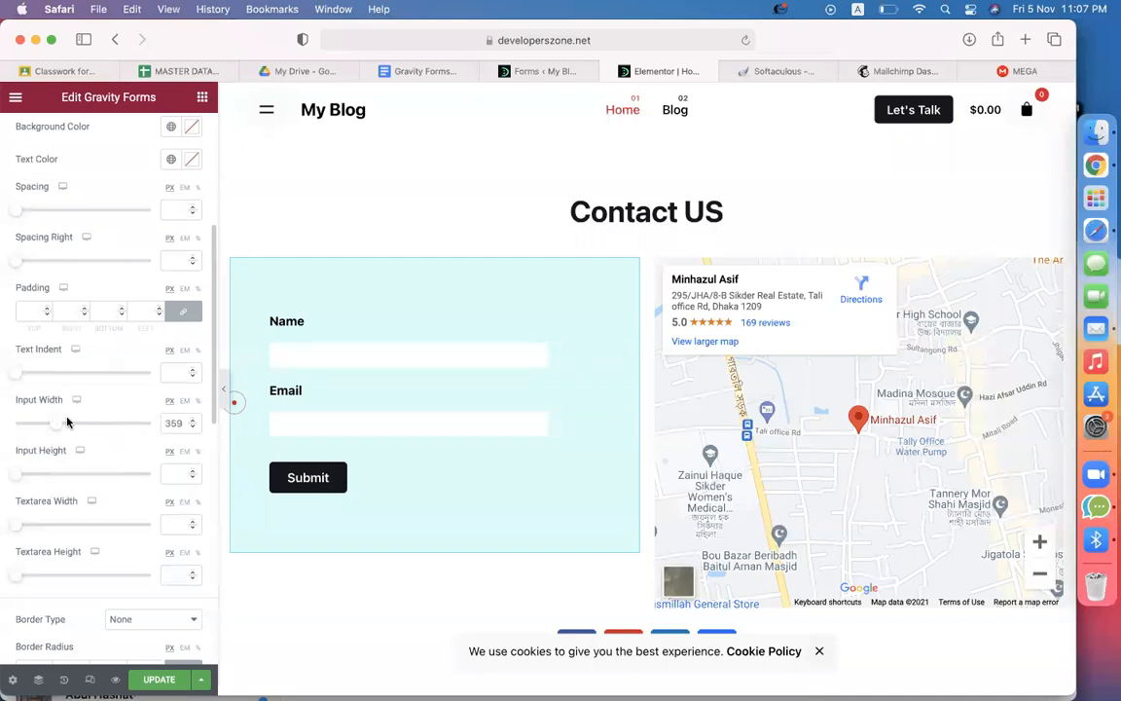
{"action": "left_click_drag", "start_coordinate": [64, 425], "coordinate": [74, 426]}
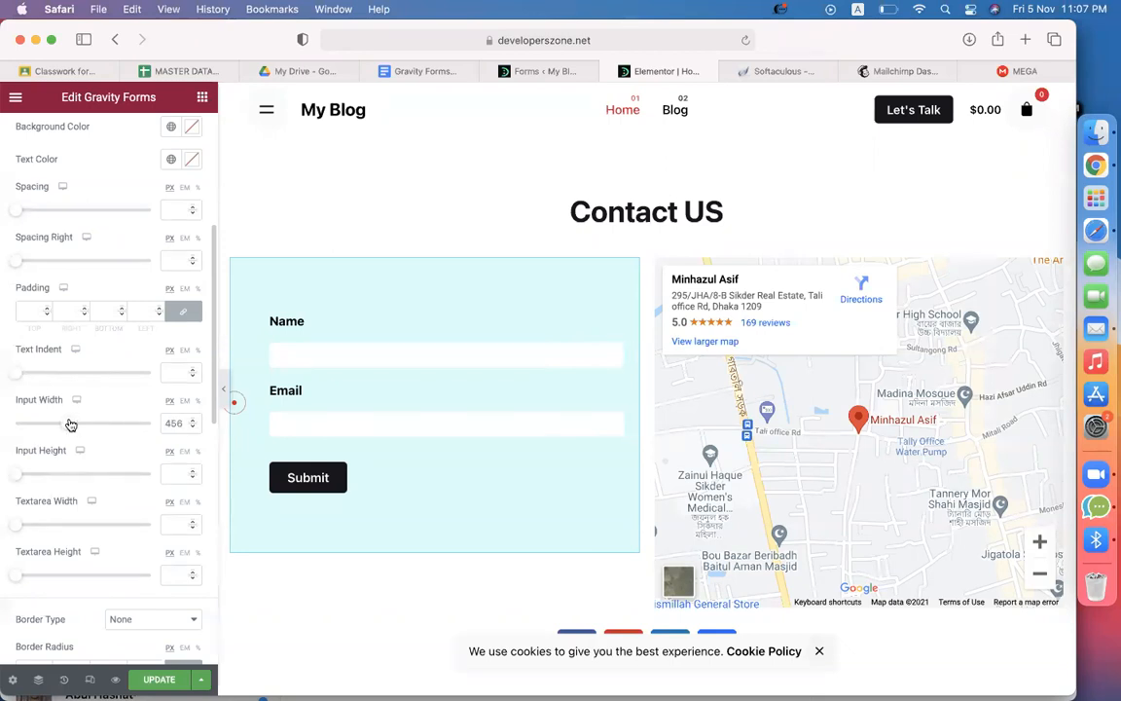
{"action": "scroll", "coordinate": [109, 327], "scroll_direction": "up", "scroll_amount": 5}
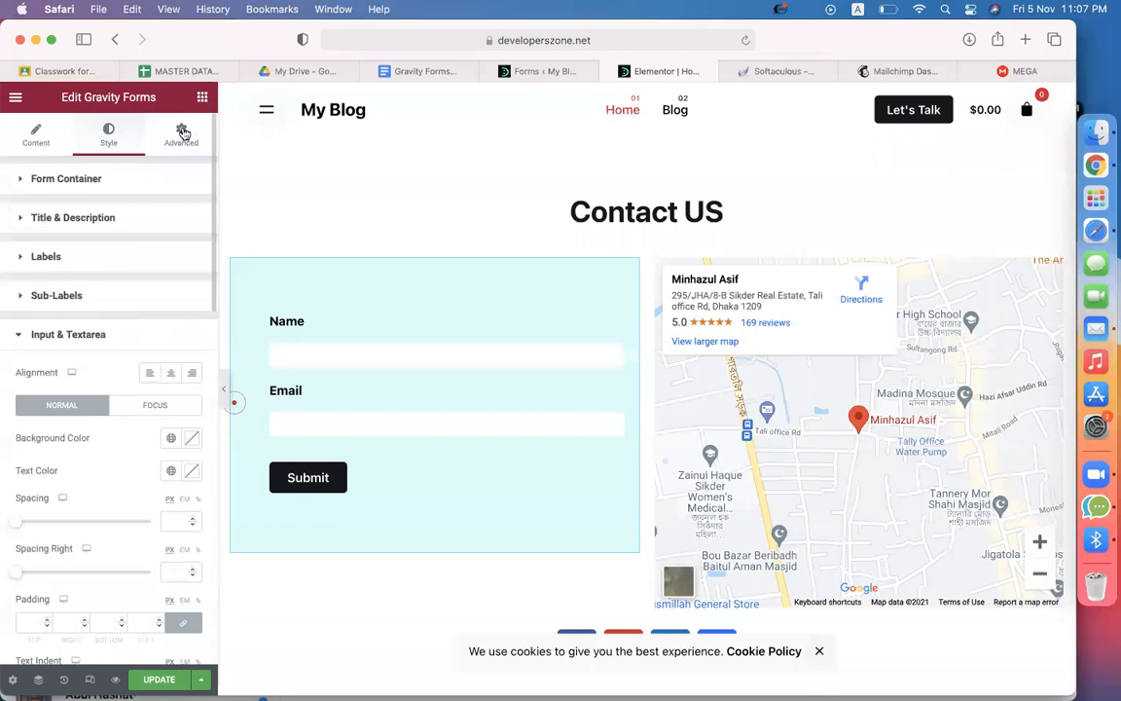
{"action": "left_click", "coordinate": [203, 100]}
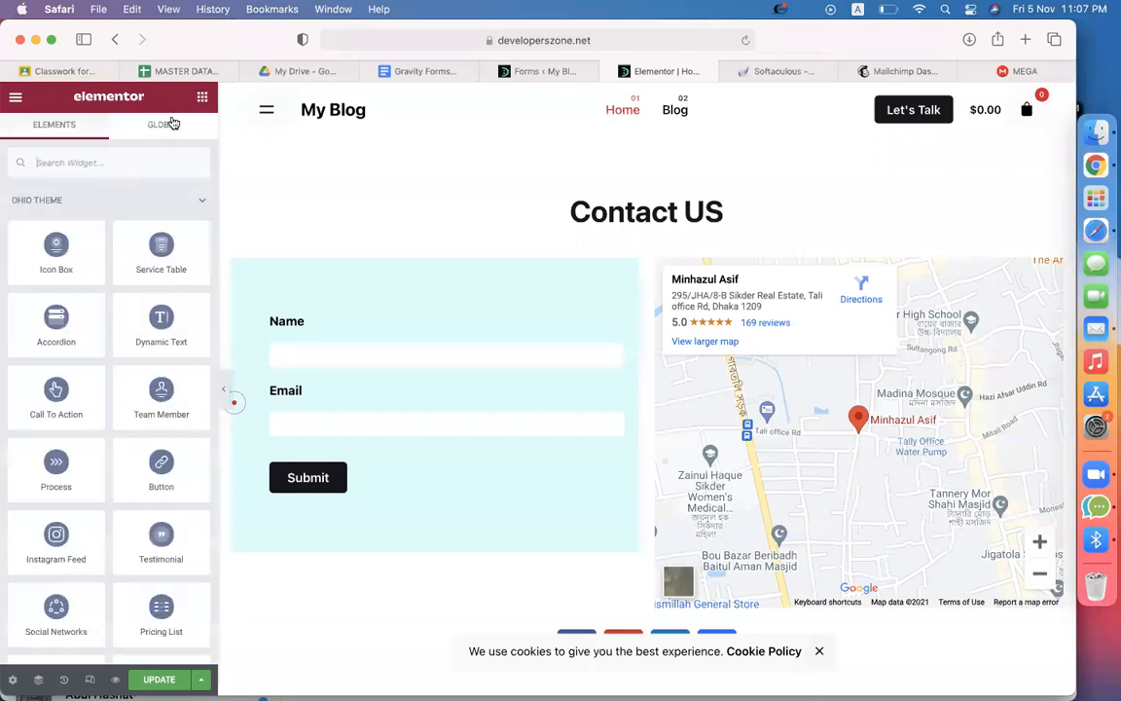
Add a Heading widget above the form and title it 'Subscribe Now'
{"action": "left_click", "coordinate": [96, 155]}
{"action": "type", "text": "n"}
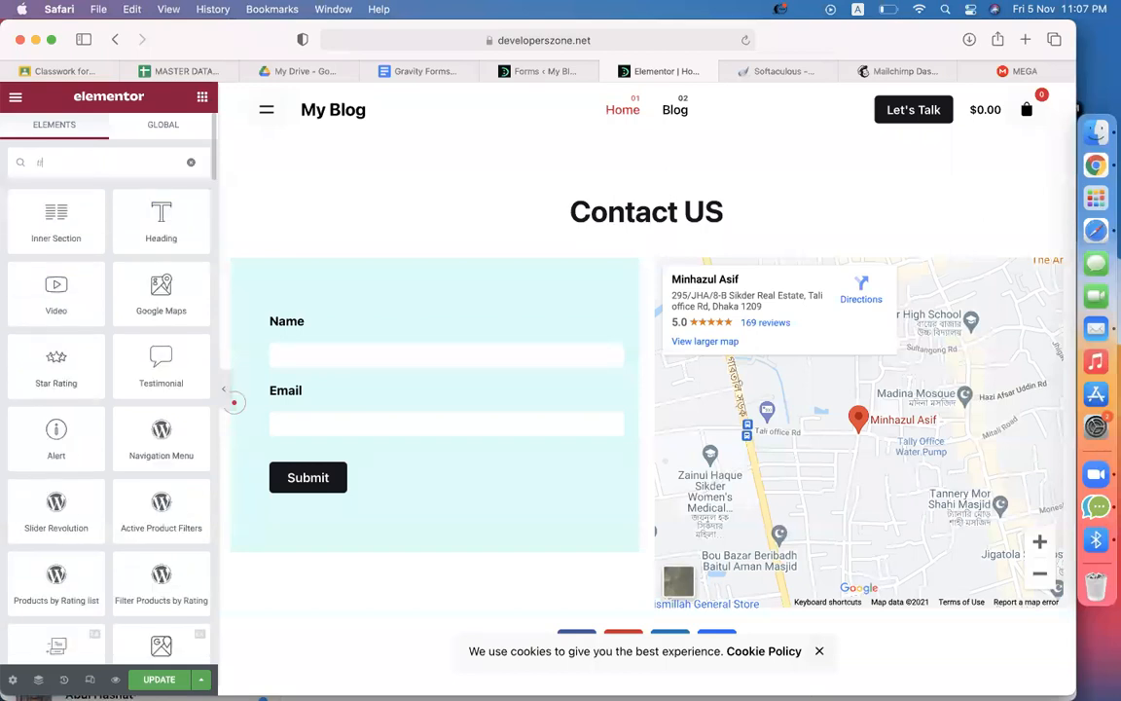
{"action": "left_click_drag", "start_coordinate": [148, 197], "coordinate": [305, 313]}
{"action": "left_click", "coordinate": [167, 244]}
{"action": "key", "text": "super+a"}
{"action": "type", "text": "Subsc"}
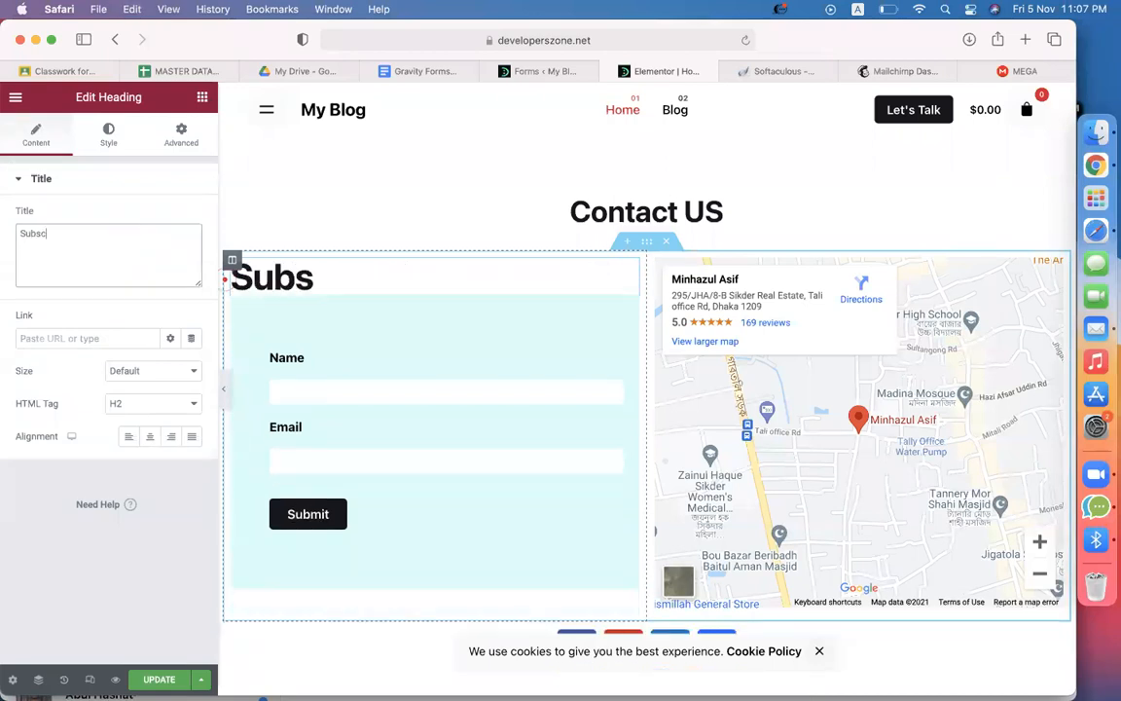
{"action": "type", "text": "ribe Now"}
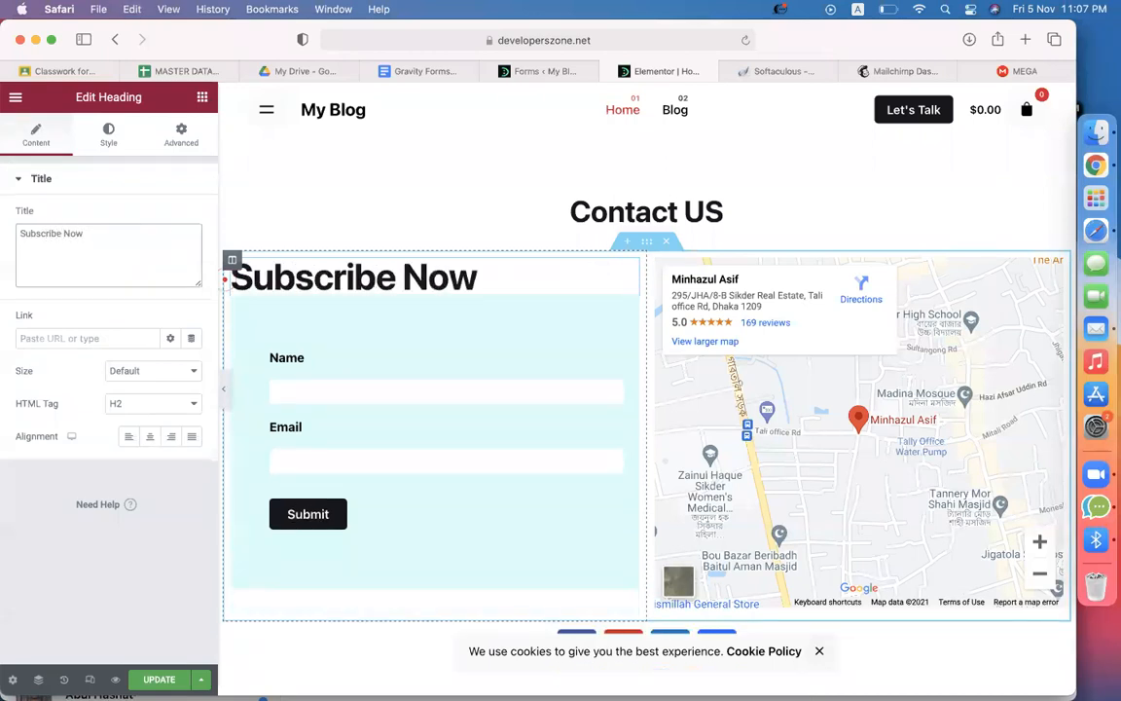
Set the heading's top and bottom margins to 20 px
{"action": "left_click", "coordinate": [181, 134]}
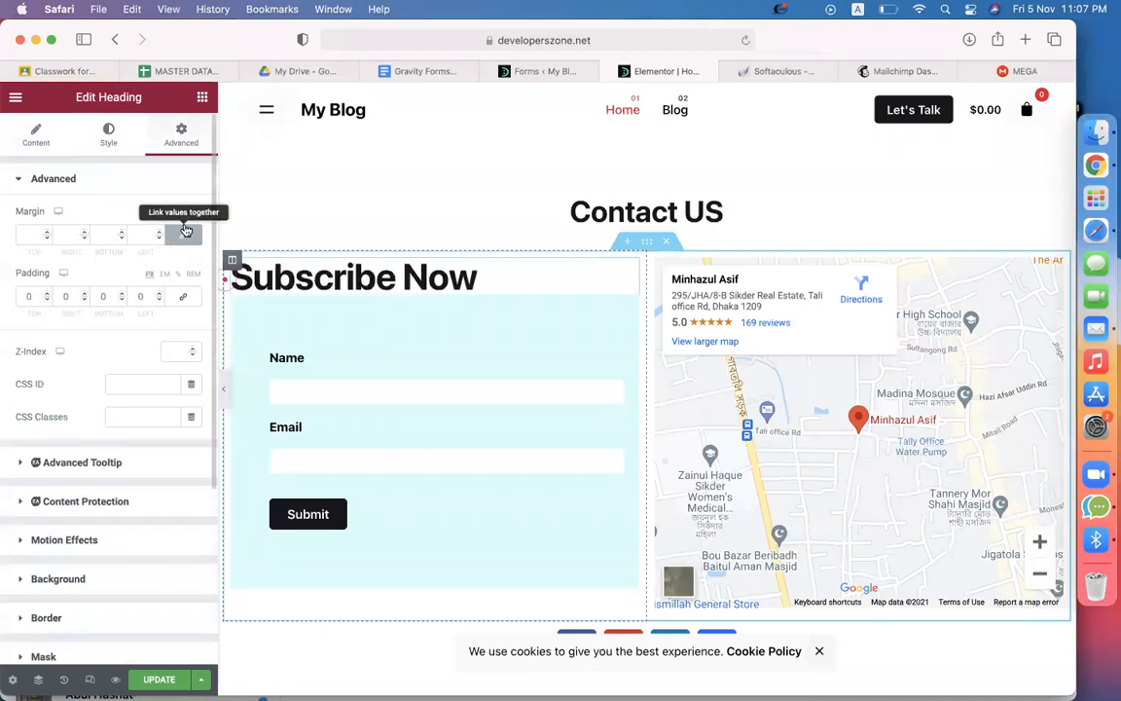
{"action": "left_click", "coordinate": [30, 235]}
{"action": "type", "text": "200"}
{"action": "key", "text": "BackSpace"}
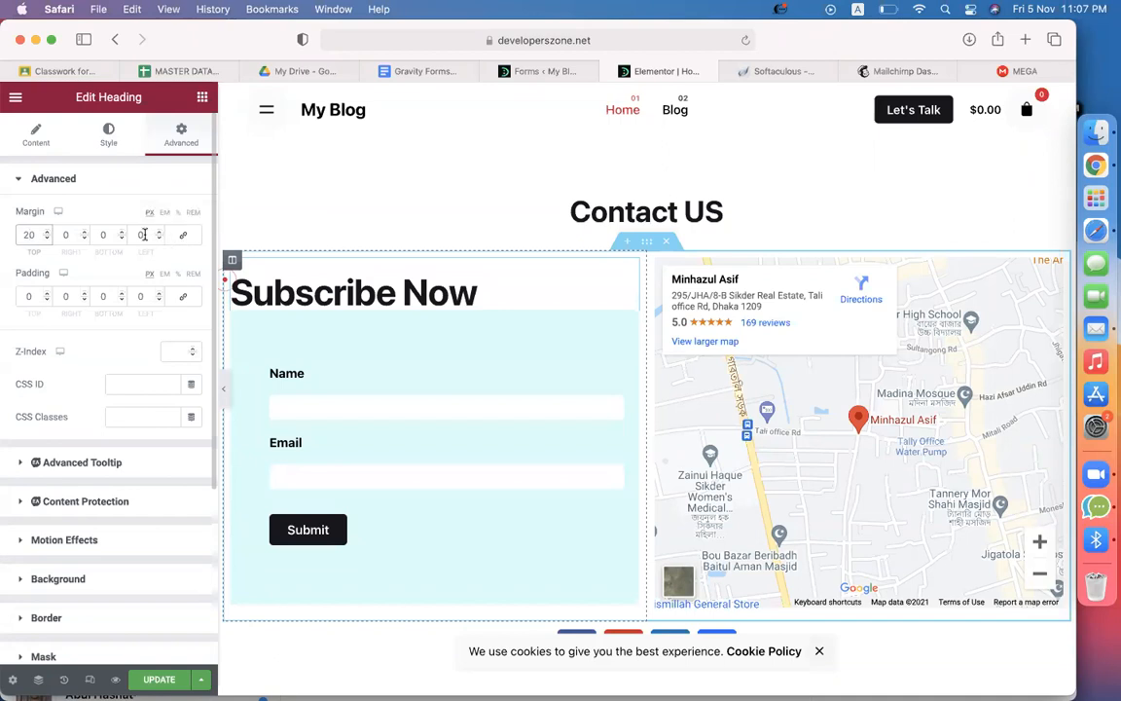
{"action": "left_click", "coordinate": [104, 234]}
{"action": "type", "text": "1"}
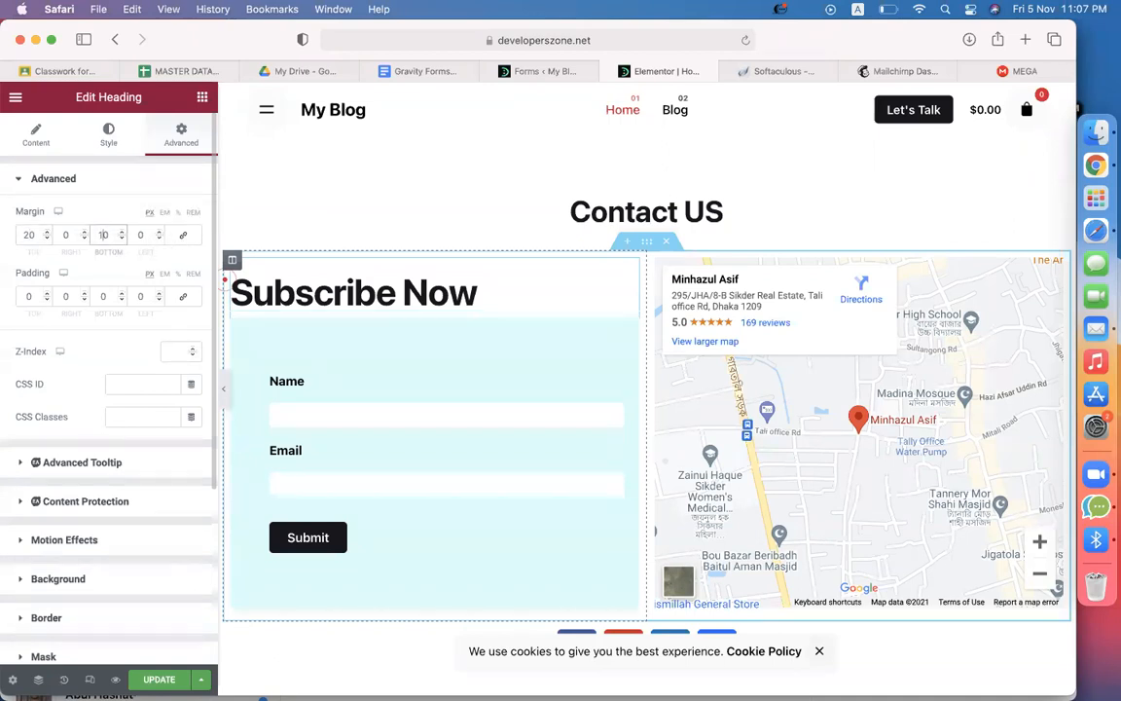
{"action": "key", "text": "BackSpace"}
{"action": "type", "text": "2"}
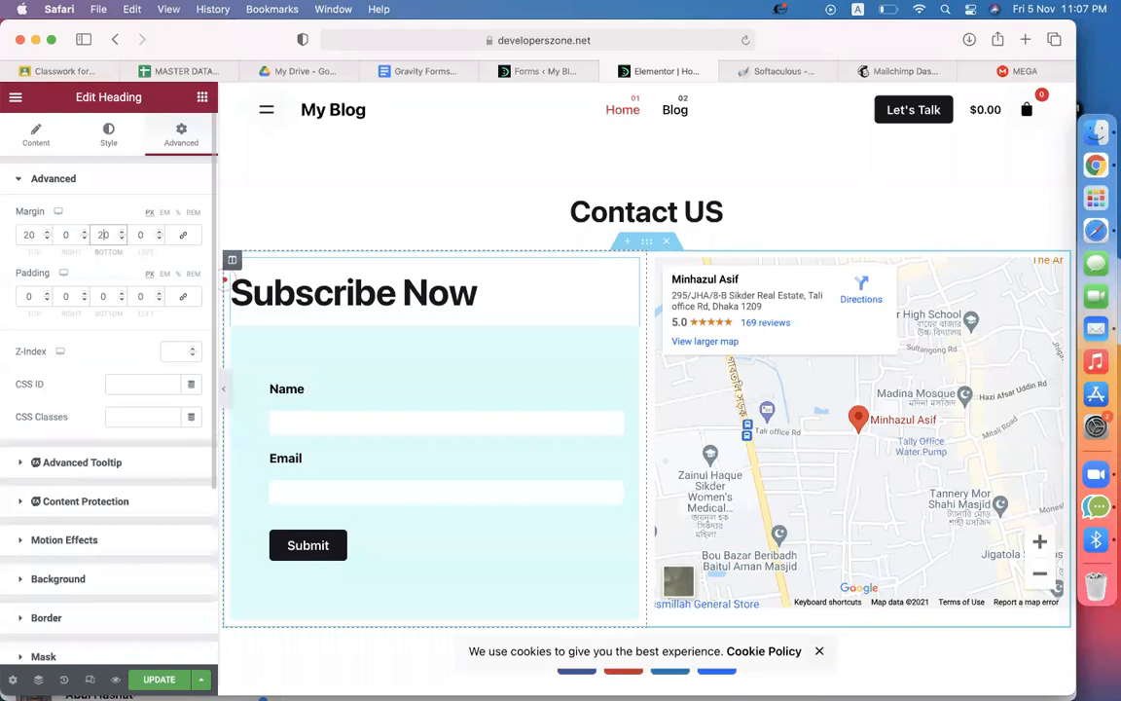
Set the Subscribe Now heading's text colour to teal green #0D7B57
{"action": "left_click", "coordinate": [108, 136]}
{"action": "left_click", "coordinate": [191, 220]}
{"action": "left_click", "coordinate": [193, 220]}
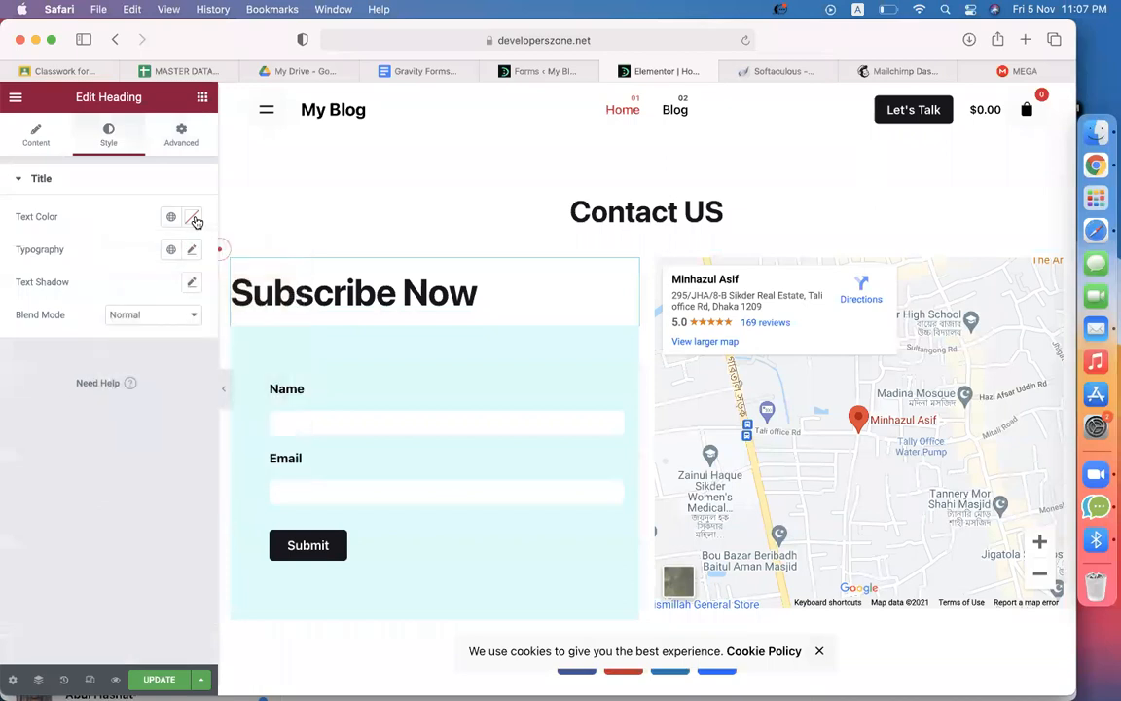
{"action": "left_click", "coordinate": [191, 218]}
{"action": "left_click", "coordinate": [200, 404]}
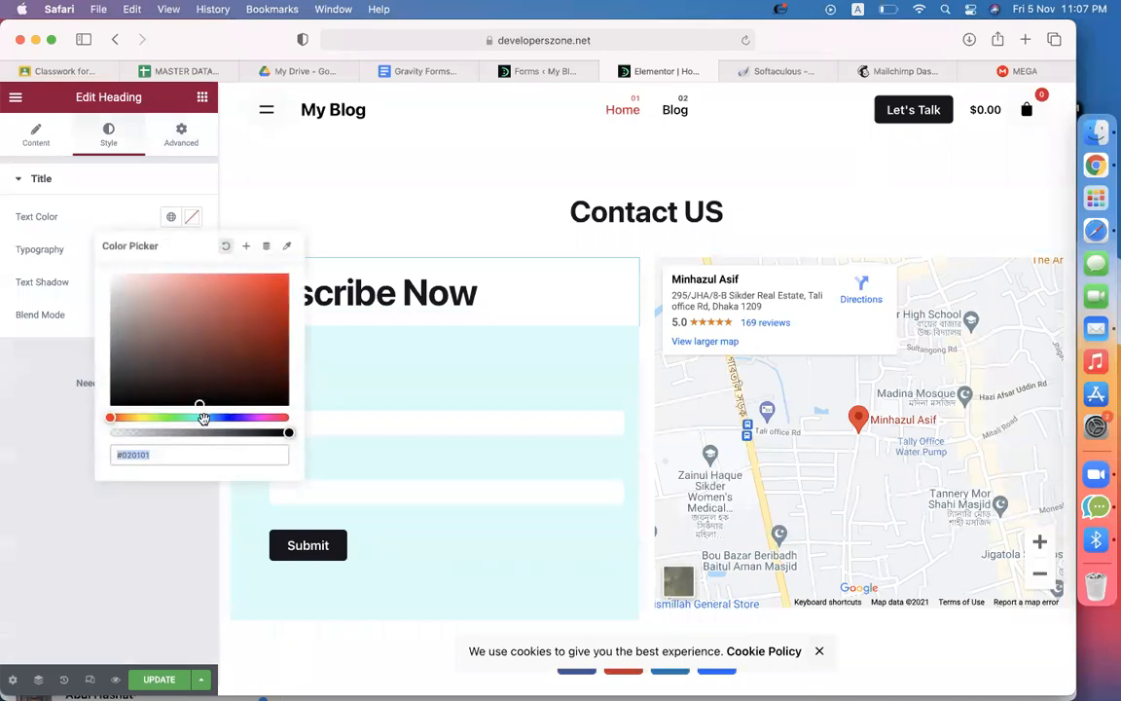
{"action": "left_click", "coordinate": [217, 419]}
{"action": "left_click_drag", "start_coordinate": [250, 365], "coordinate": [271, 341]}
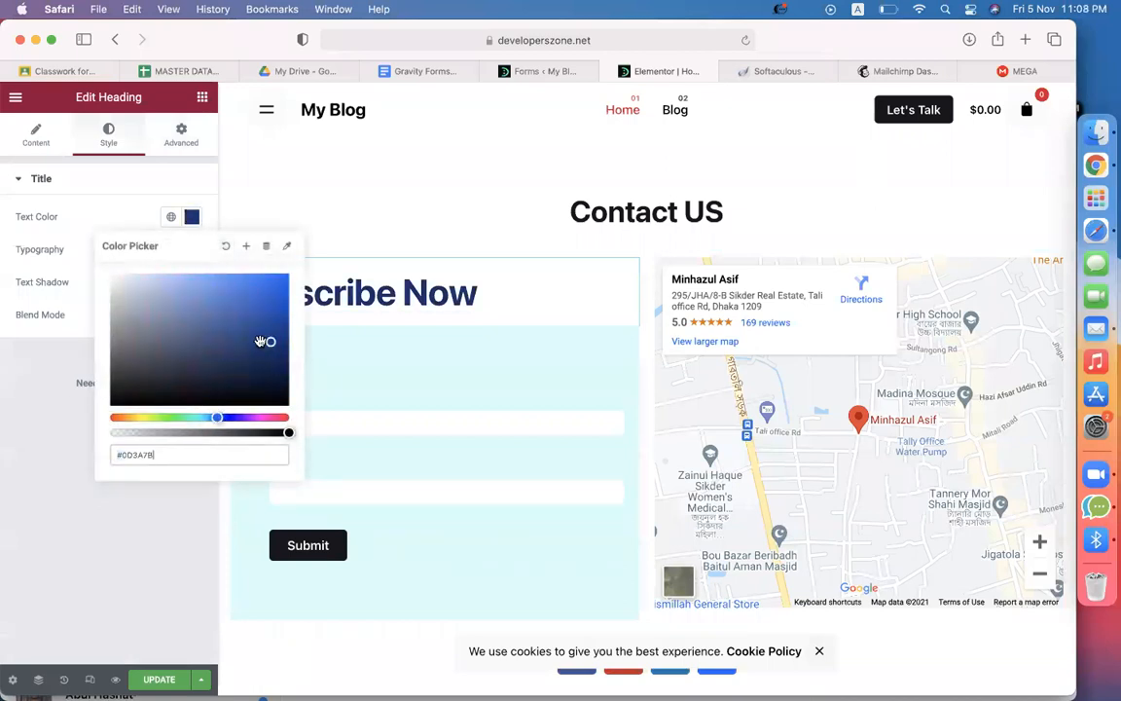
{"action": "left_click", "coordinate": [188, 417]}
{"action": "left_click_drag", "start_coordinate": [192, 416], "coordinate": [194, 417]}
{"action": "left_click", "coordinate": [126, 509]}
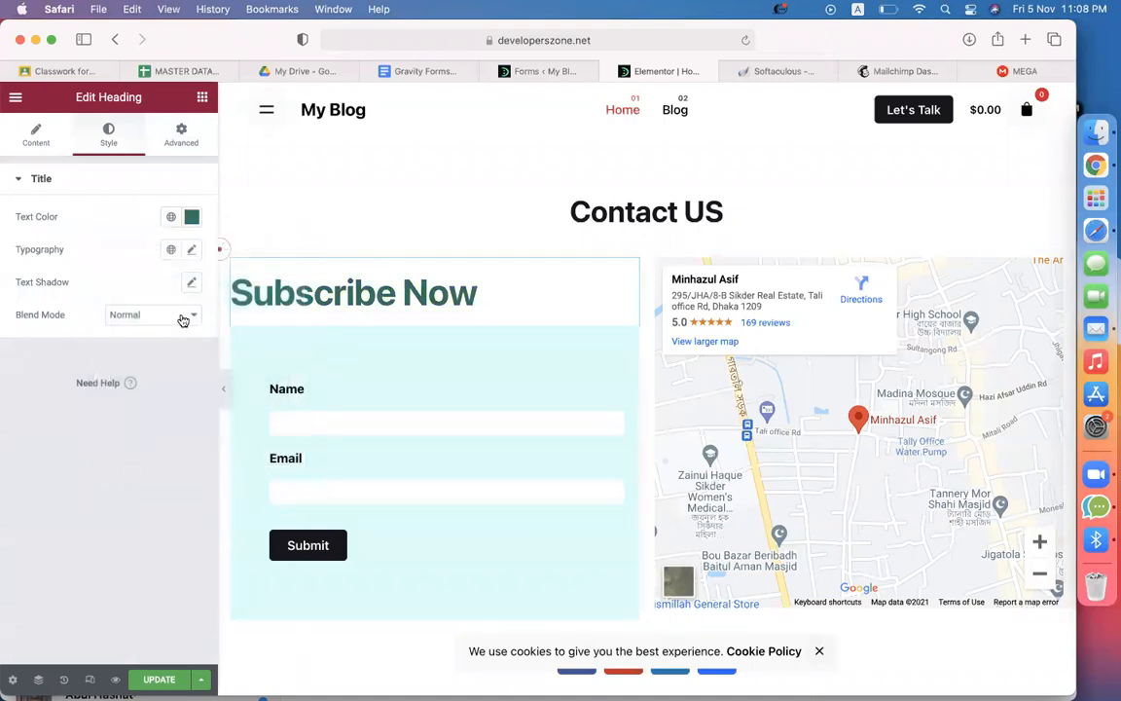
Set the heading's typography font size to 39 px
{"action": "left_click", "coordinate": [194, 250]}
{"action": "left_click_drag", "start_coordinate": [29, 377], "coordinate": [51, 380]}
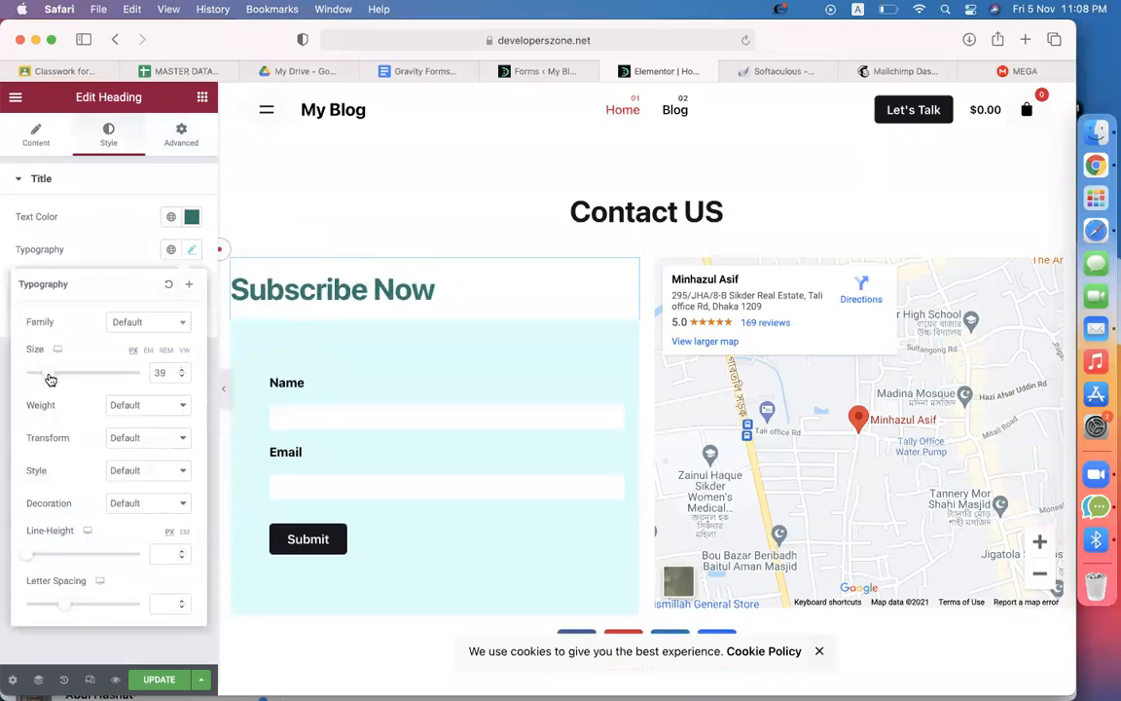
{"action": "left_click", "coordinate": [94, 175]}
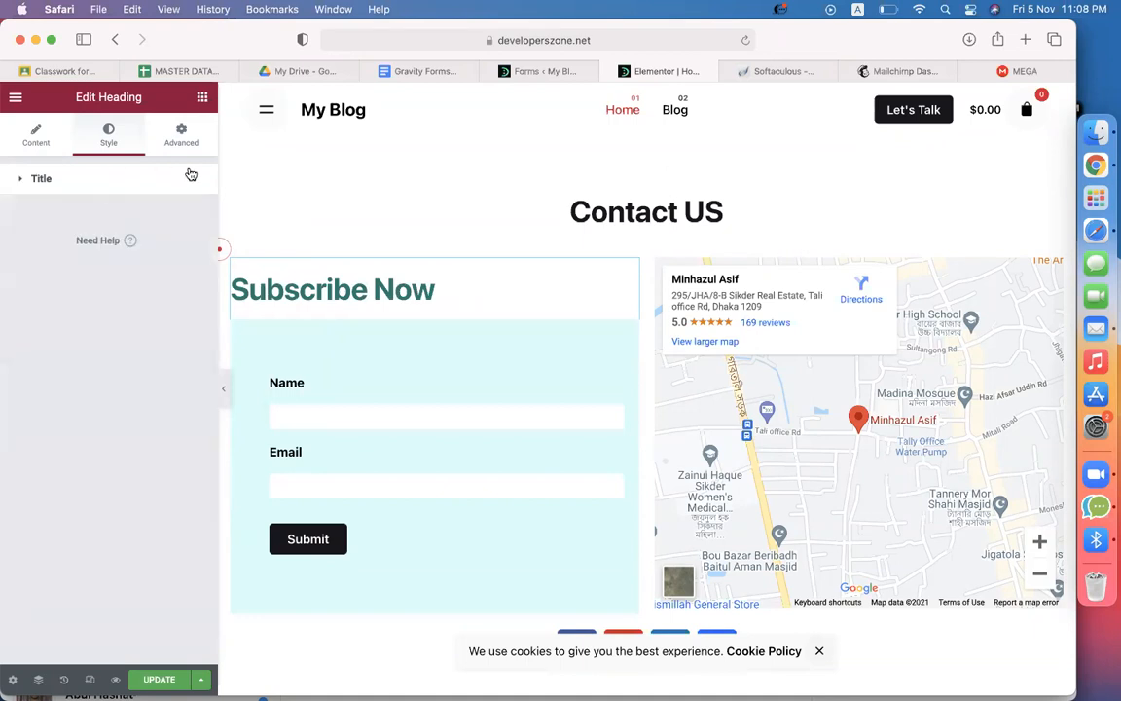
Give the Subscribe Now heading a 20 px left padding
{"action": "left_click", "coordinate": [181, 134]}
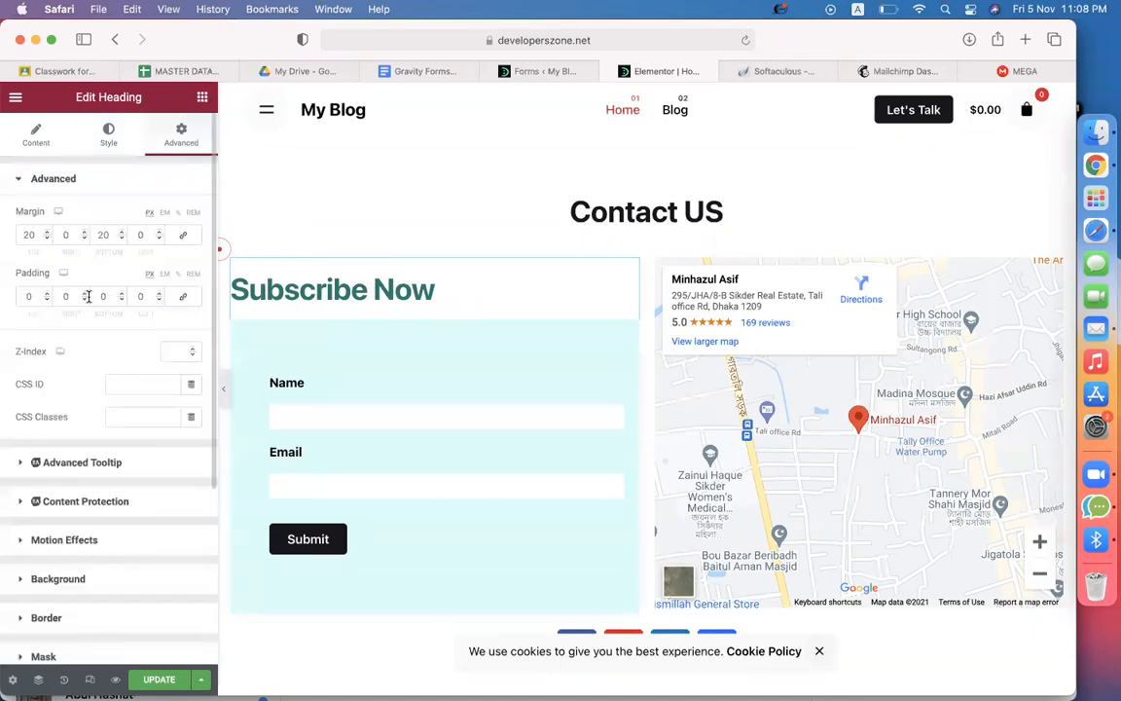
{"action": "type", "text": "20"}
{"action": "key", "text": "BackSpace"}
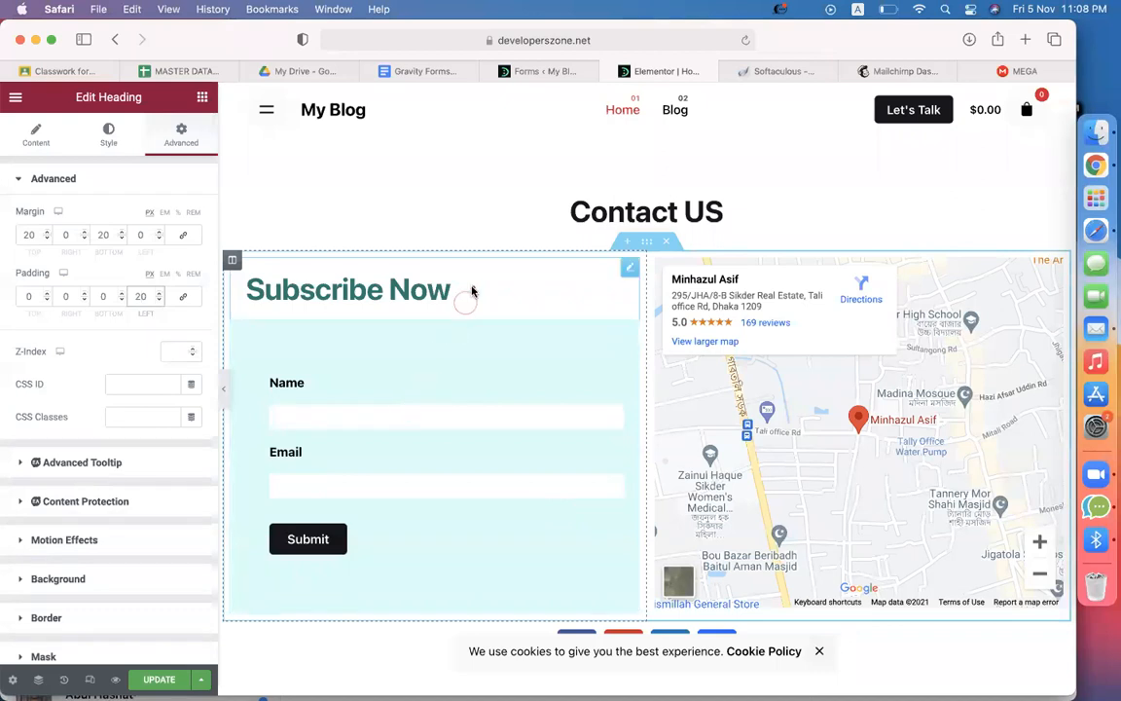
Give the left column a classic light cyan #09FFF8 background and update the page
{"action": "left_click", "coordinate": [284, 329]}
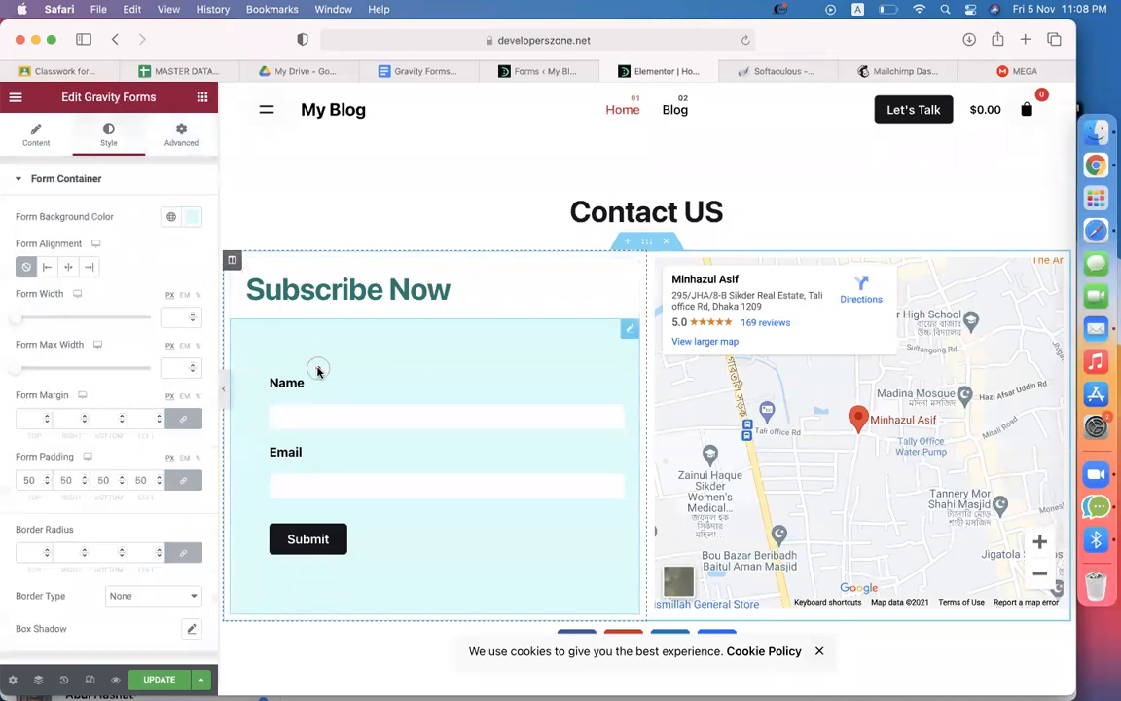
{"action": "left_click", "coordinate": [193, 217]}
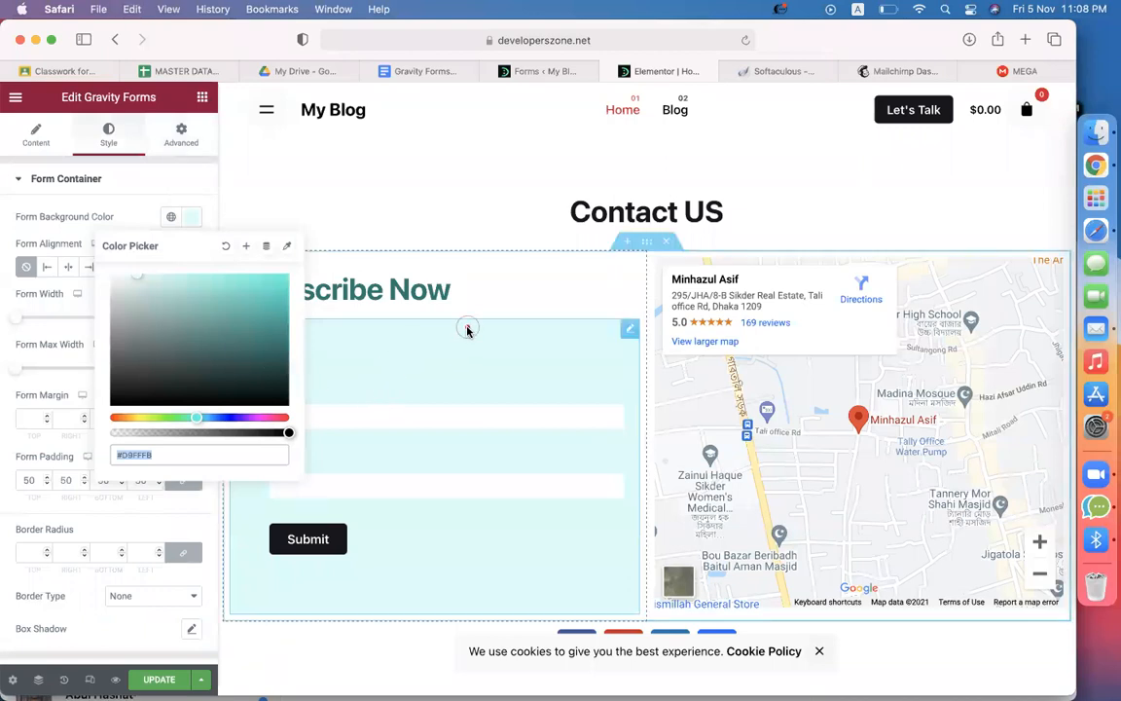
{"action": "left_click", "coordinate": [477, 288]}
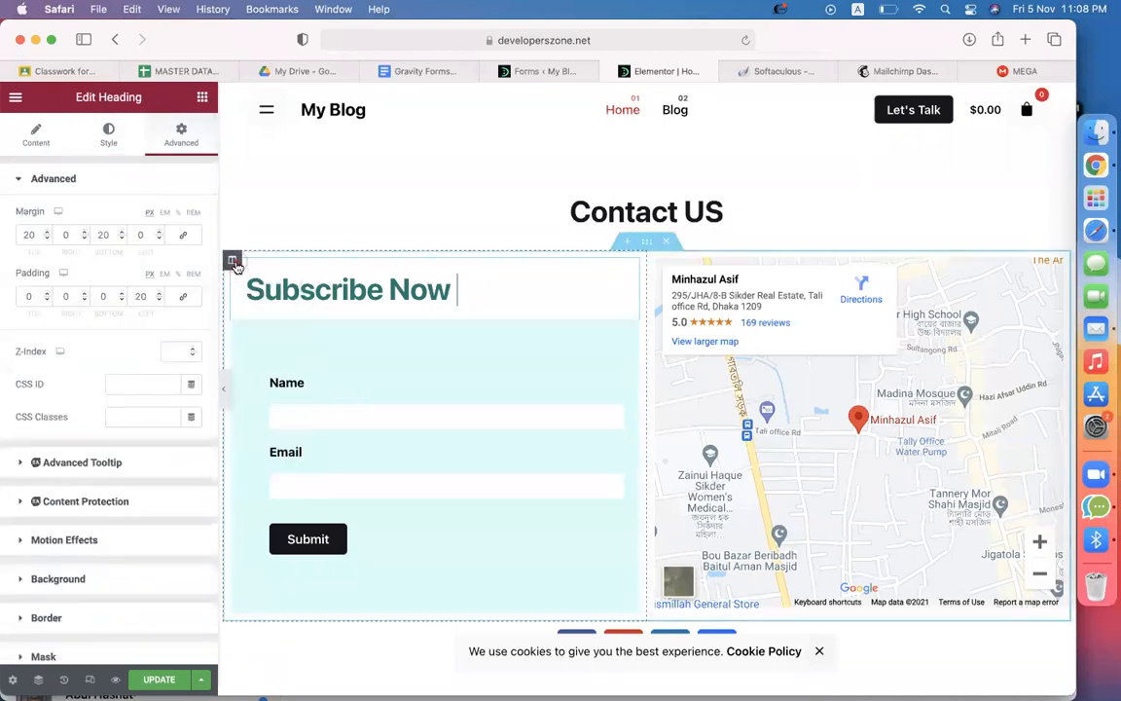
{"action": "left_click", "coordinate": [232, 259]}
{"action": "left_click", "coordinate": [123, 144]}
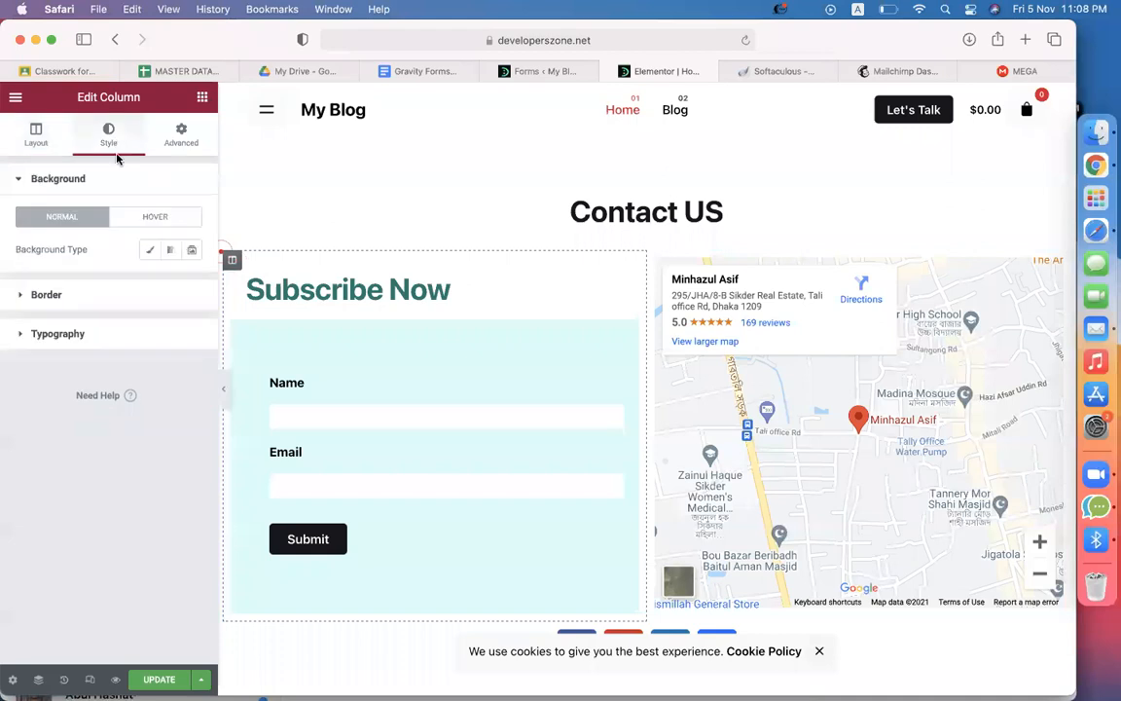
{"action": "left_click", "coordinate": [151, 251]}
{"action": "left_click", "coordinate": [191, 283]}
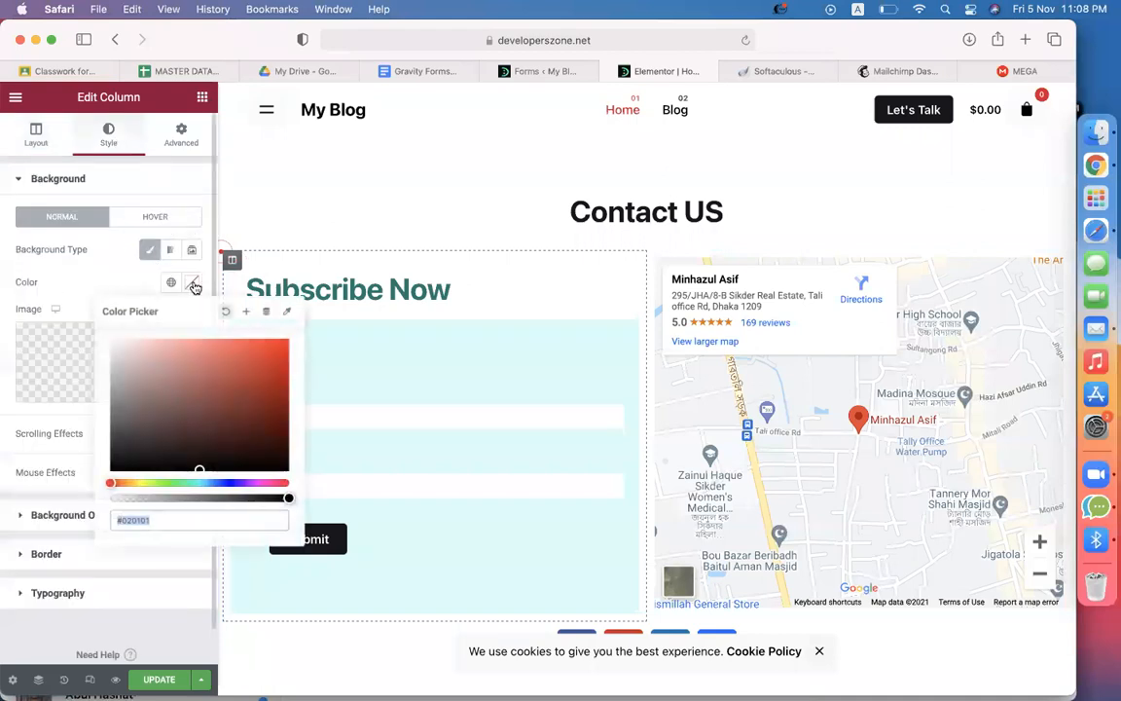
{"action": "type", "text": "#09FFF8"}
{"action": "left_click", "coordinate": [399, 210]}
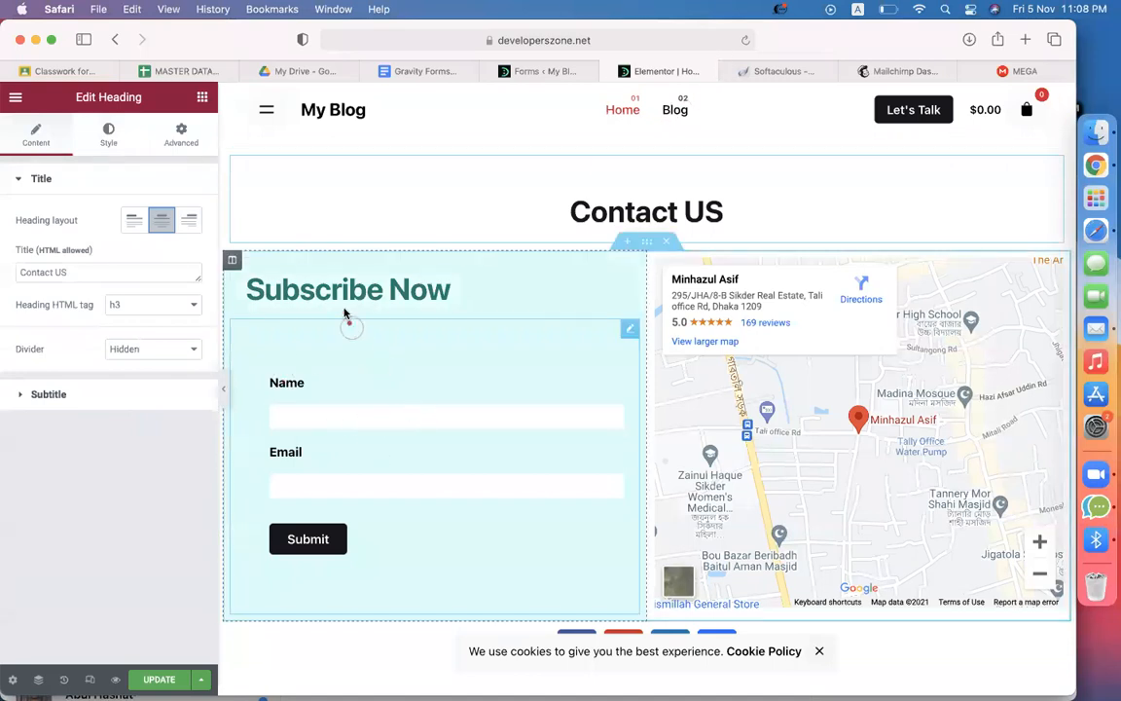
{"action": "left_click", "coordinate": [159, 680]}
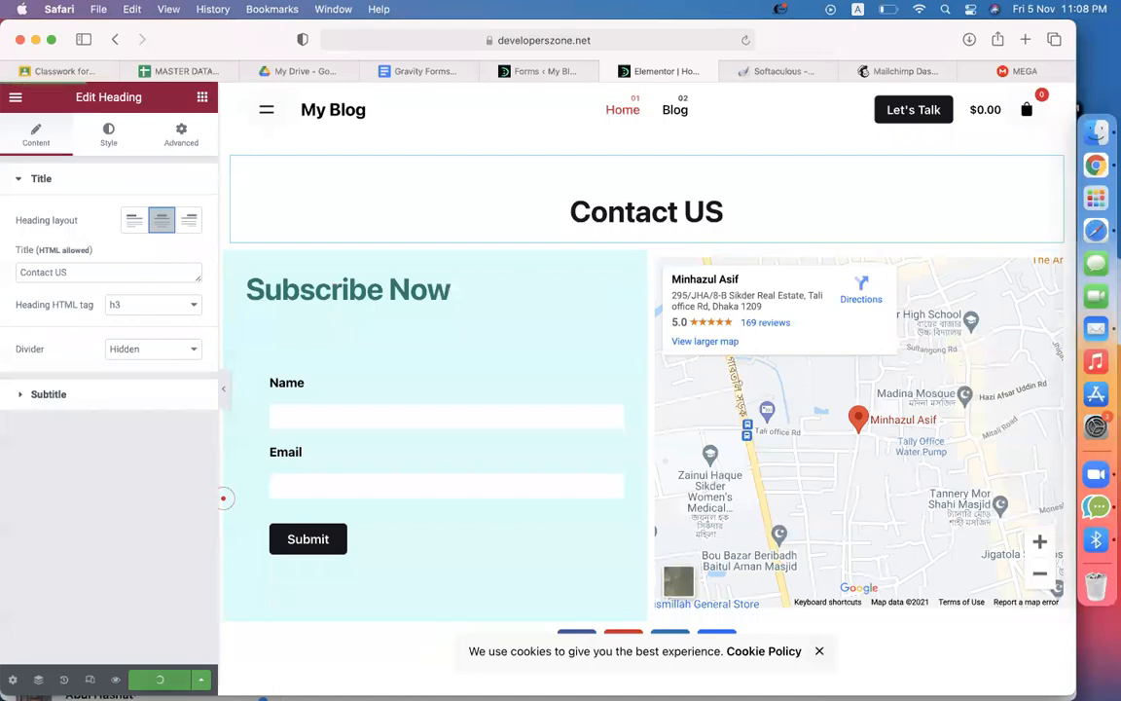
{"action": "left_click", "coordinate": [527, 73]}
Reach Gravity Forms' MailChimp settings with its empty API key field, then the Mailchimp Home dashboard
{"action": "scroll", "coordinate": [423, 424], "scroll_direction": "down", "scroll_amount": 5}
{"action": "scroll", "coordinate": [307, 355], "scroll_direction": "up", "scroll_amount": 4}
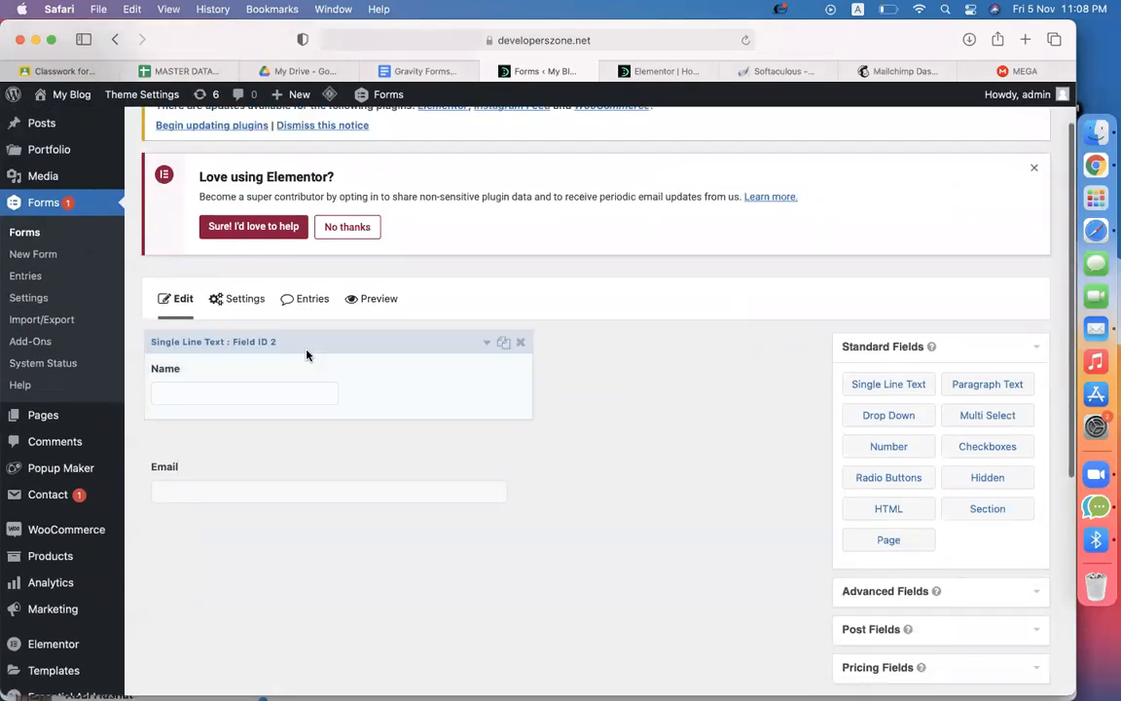
{"action": "left_click", "coordinate": [32, 305]}
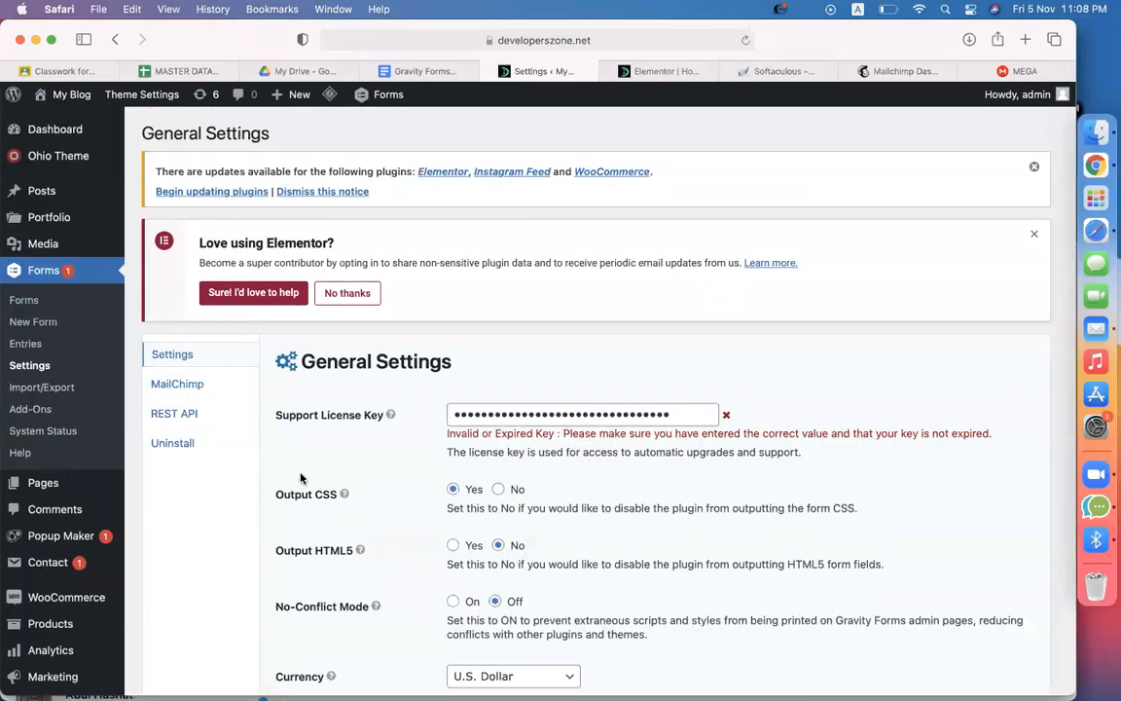
{"action": "left_click", "coordinate": [164, 389]}
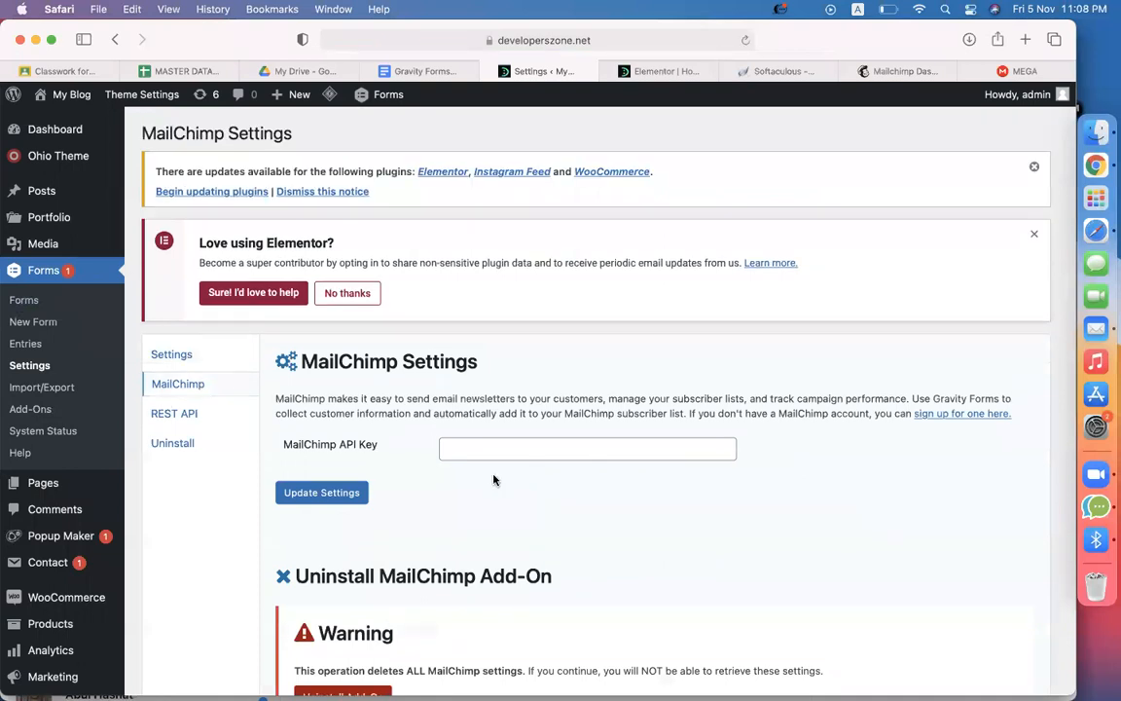
{"action": "left_click", "coordinate": [450, 448]}
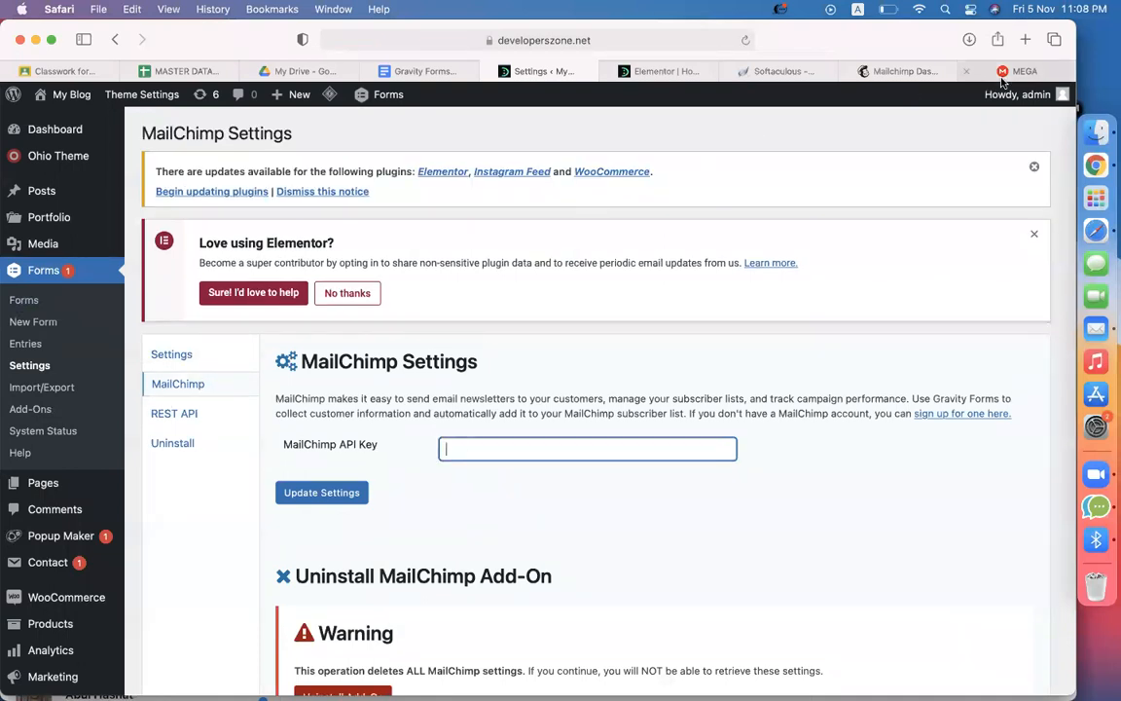
{"action": "left_click", "coordinate": [851, 72]}
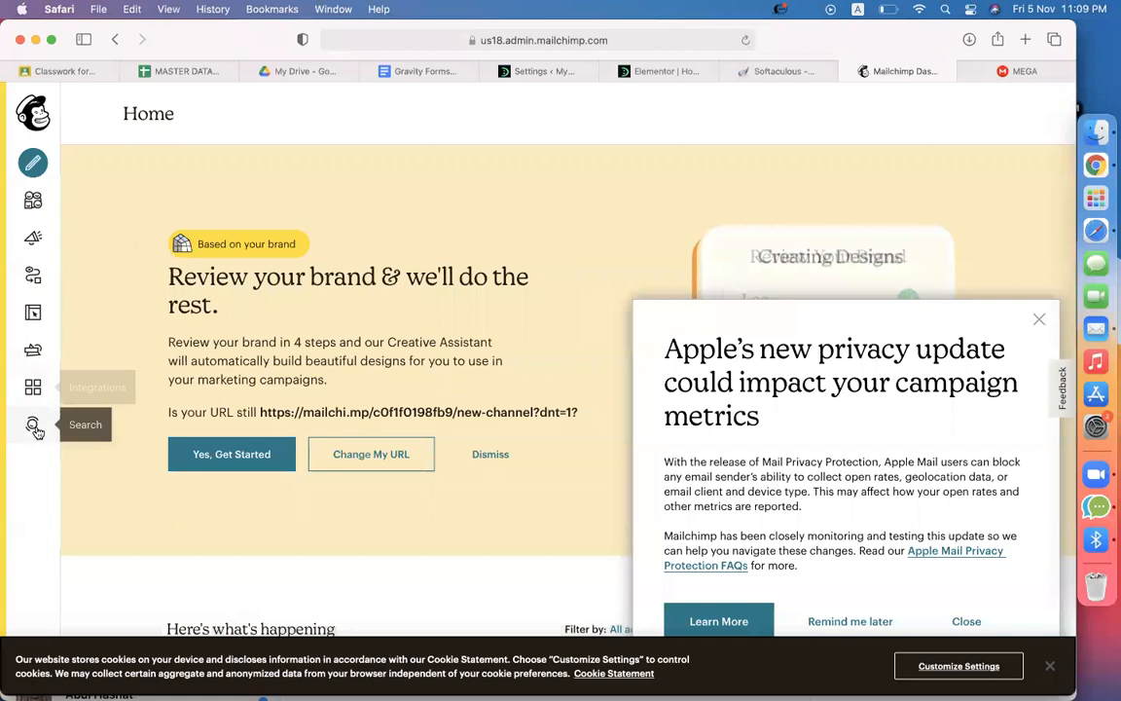
Dismiss Mailchimp's cookie and privacy popups and go to Account > Extras > API keys
{"action": "left_click", "coordinate": [1052, 668]}
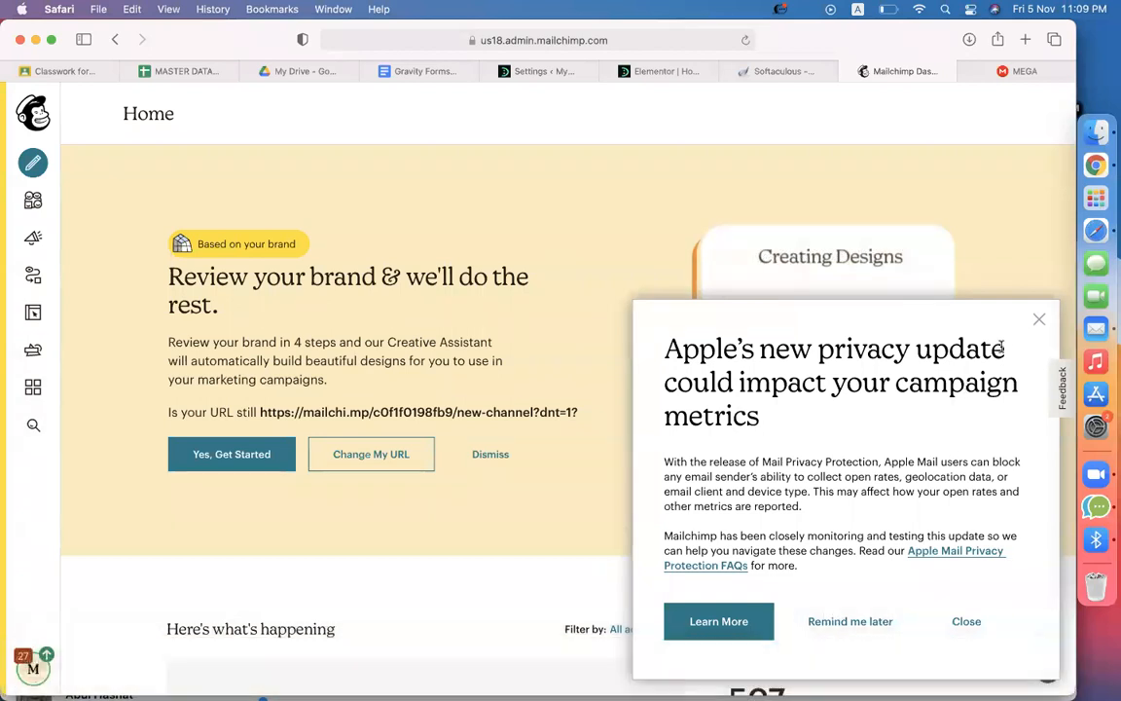
{"action": "left_click", "coordinate": [1039, 320]}
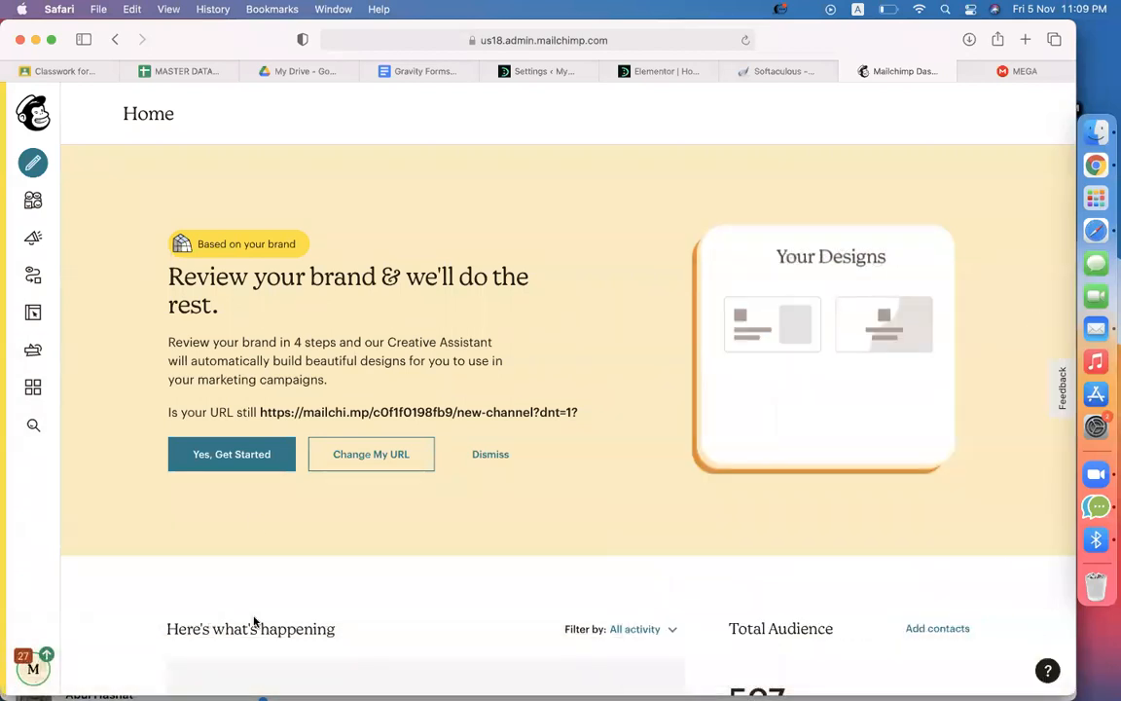
{"action": "left_click", "coordinate": [41, 666]}
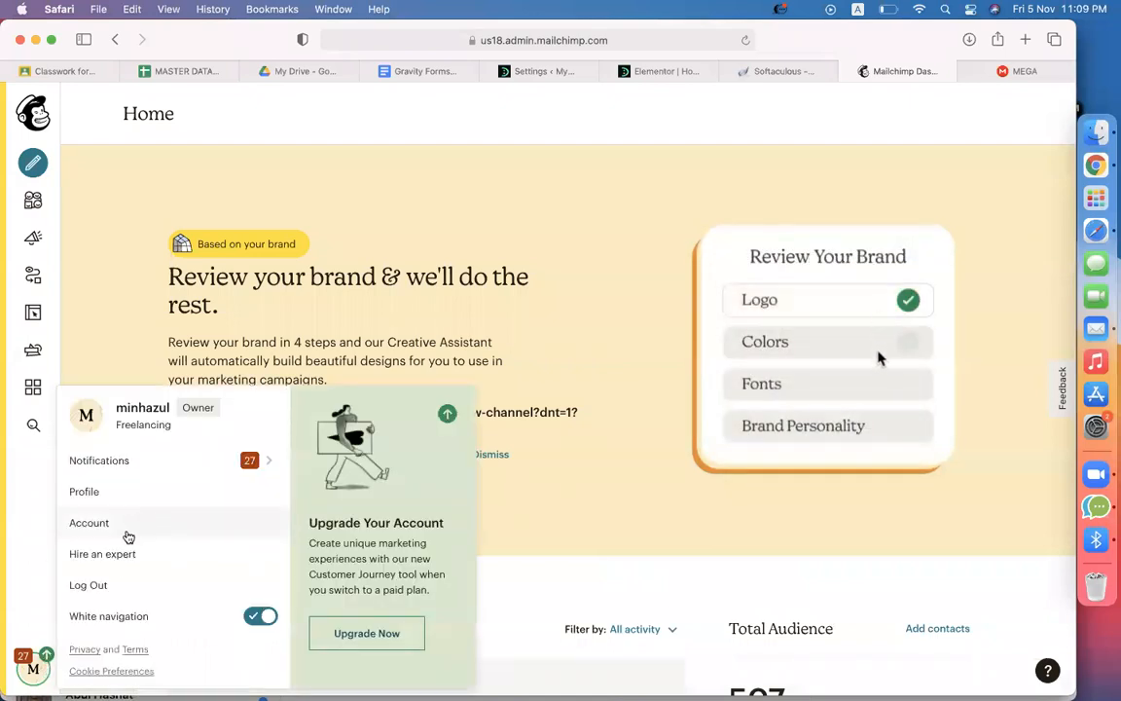
{"action": "left_click", "coordinate": [92, 523]}
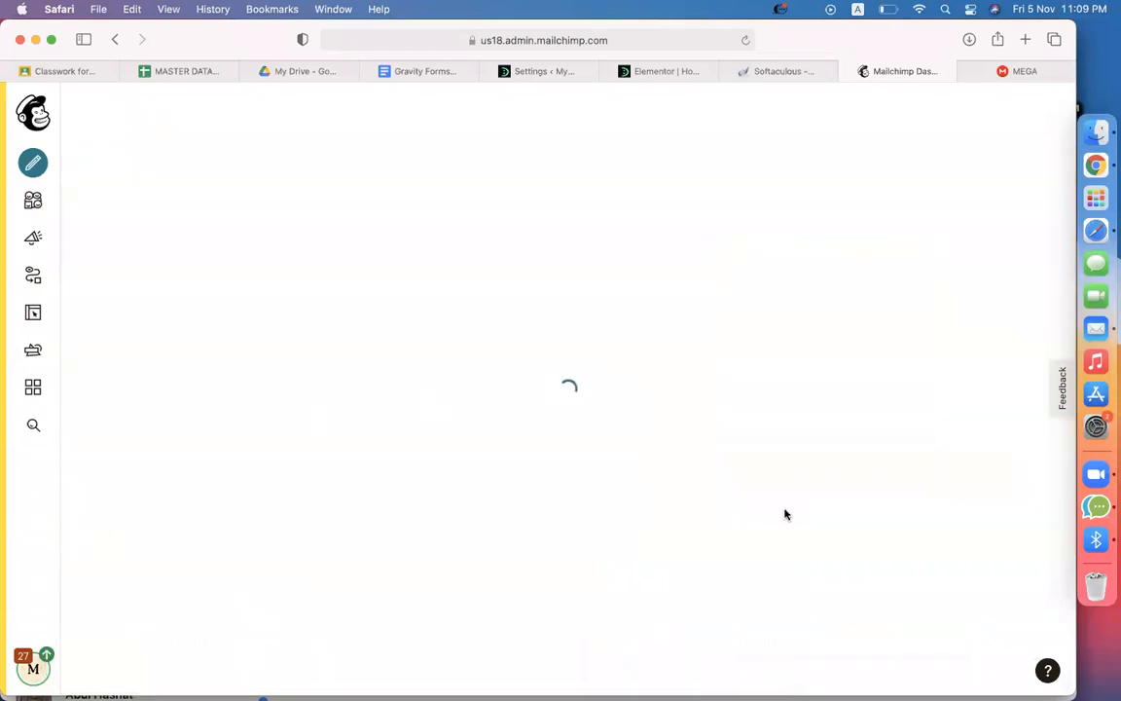
{"action": "left_click", "coordinate": [367, 224]}
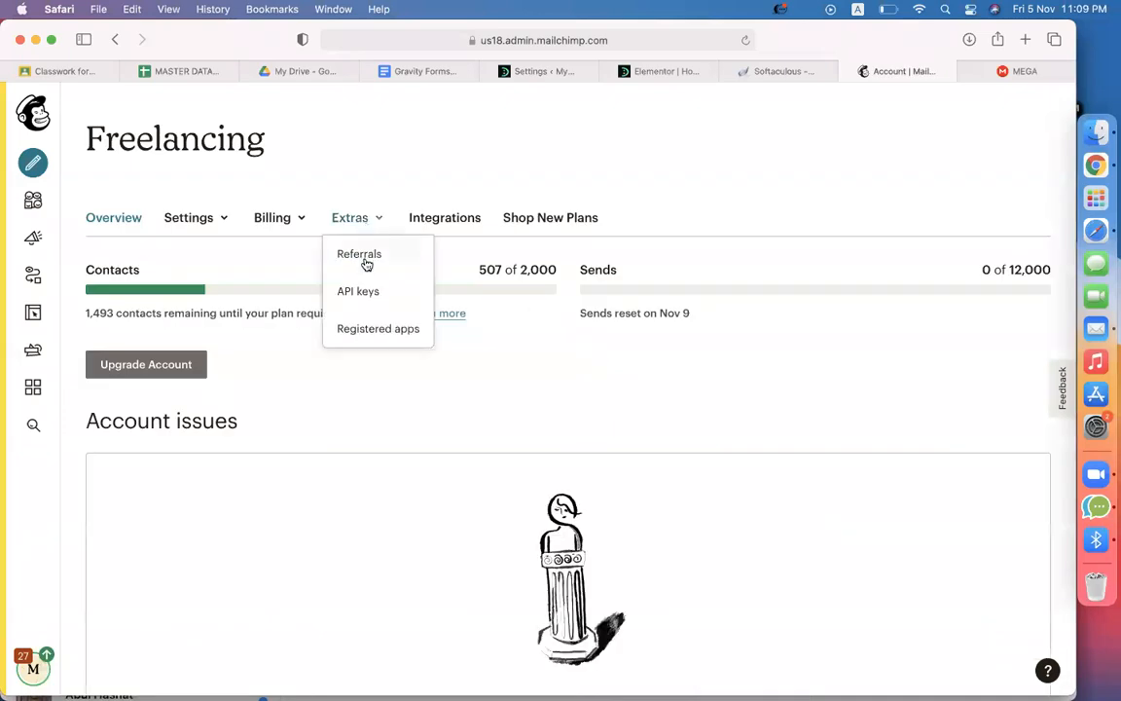
{"action": "left_click", "coordinate": [365, 291]}
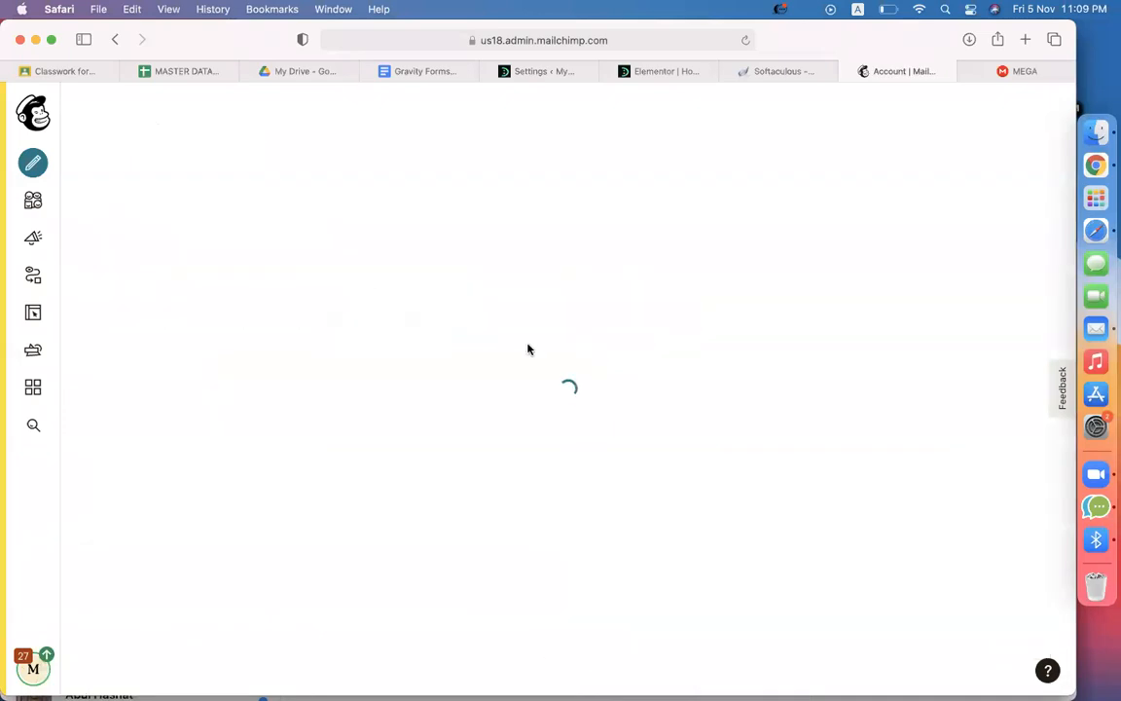
Create a new Mailchimp API key, copy it, and return to the WordPress MailChimp settings
{"action": "scroll", "coordinate": [395, 468], "scroll_direction": "down", "scroll_amount": 5}
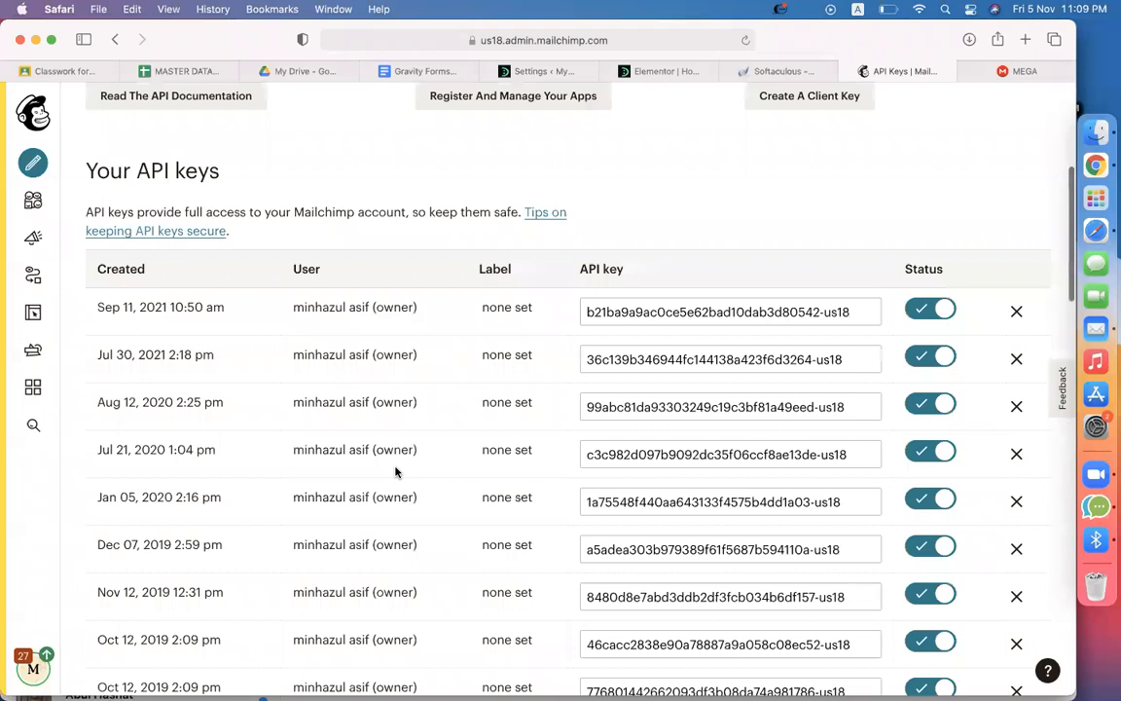
{"action": "right_click", "coordinate": [785, 286]}
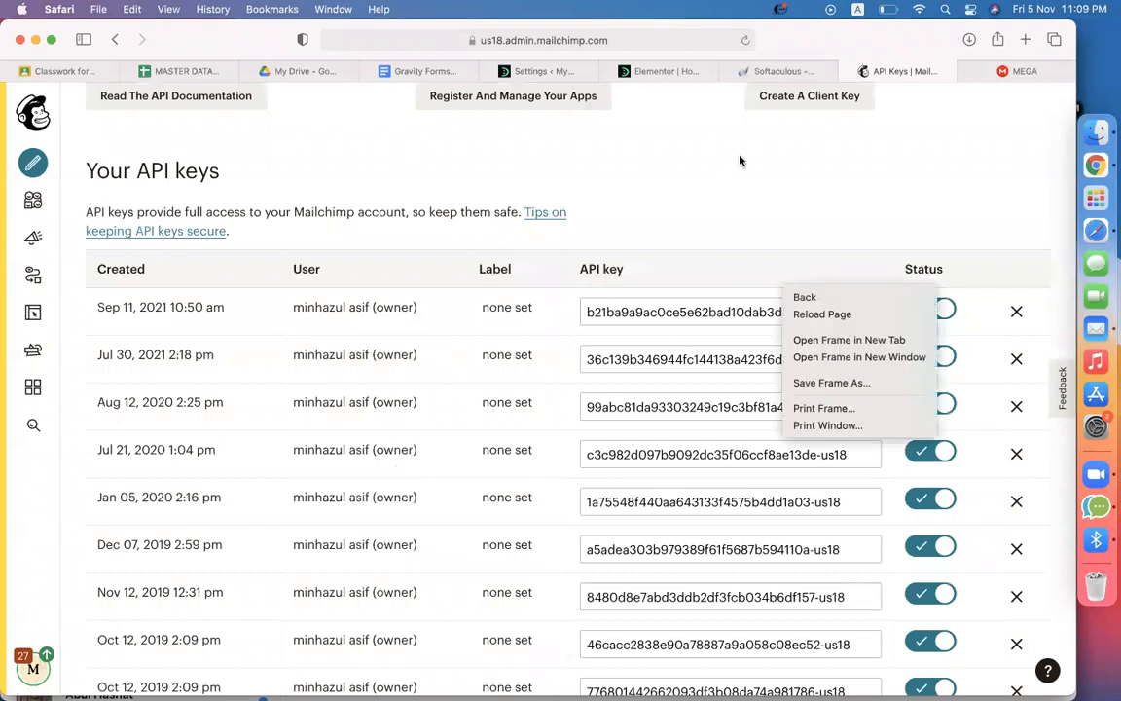
{"action": "left_click", "coordinate": [738, 161]}
{"action": "scroll", "coordinate": [740, 169], "scroll_direction": "up", "scroll_amount": 2}
{"action": "left_click", "coordinate": [825, 269]}
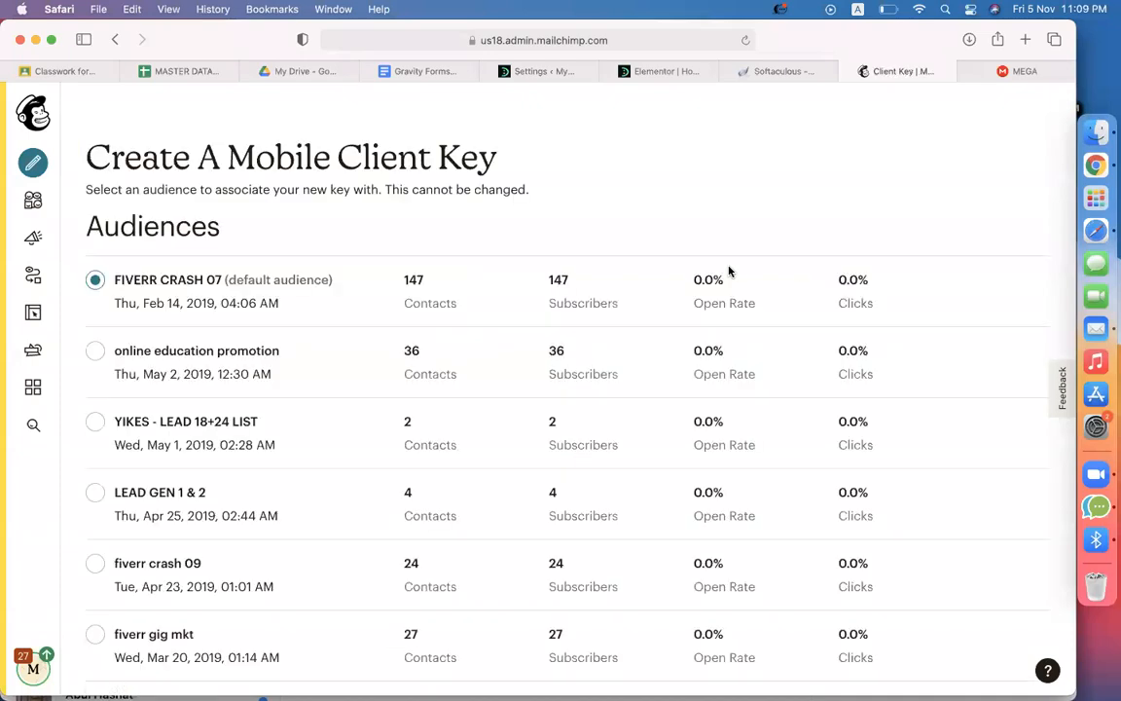
{"action": "left_click", "coordinate": [115, 39]}
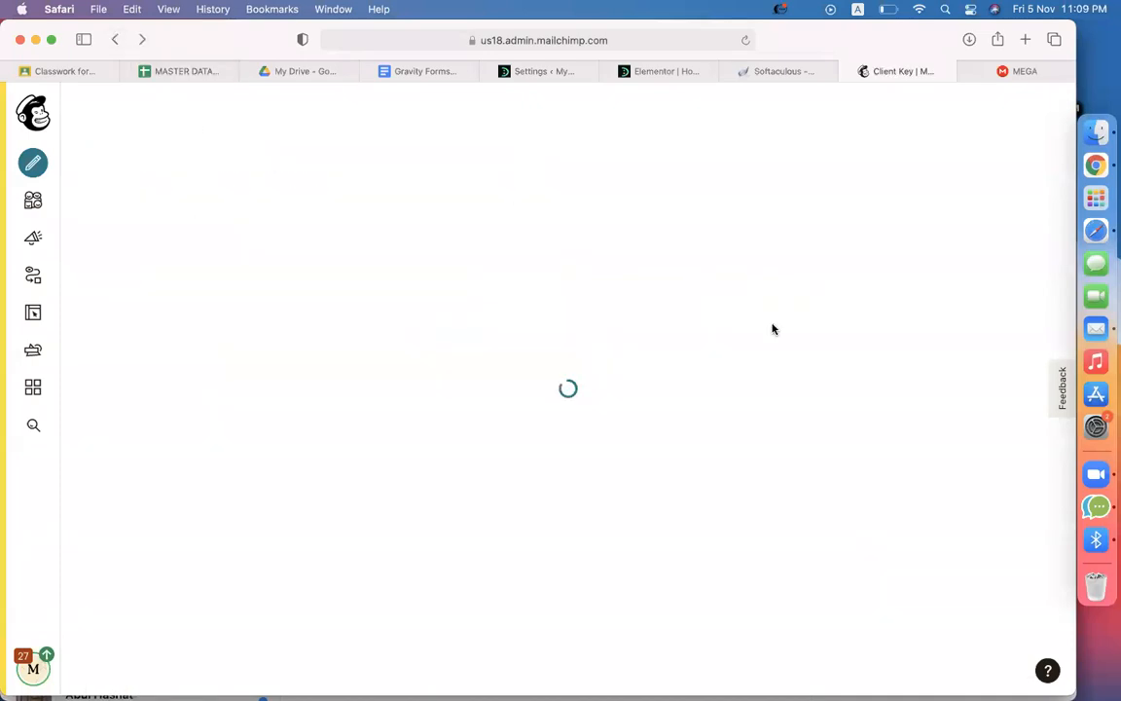
{"action": "scroll", "coordinate": [651, 413], "scroll_direction": "down", "scroll_amount": 15}
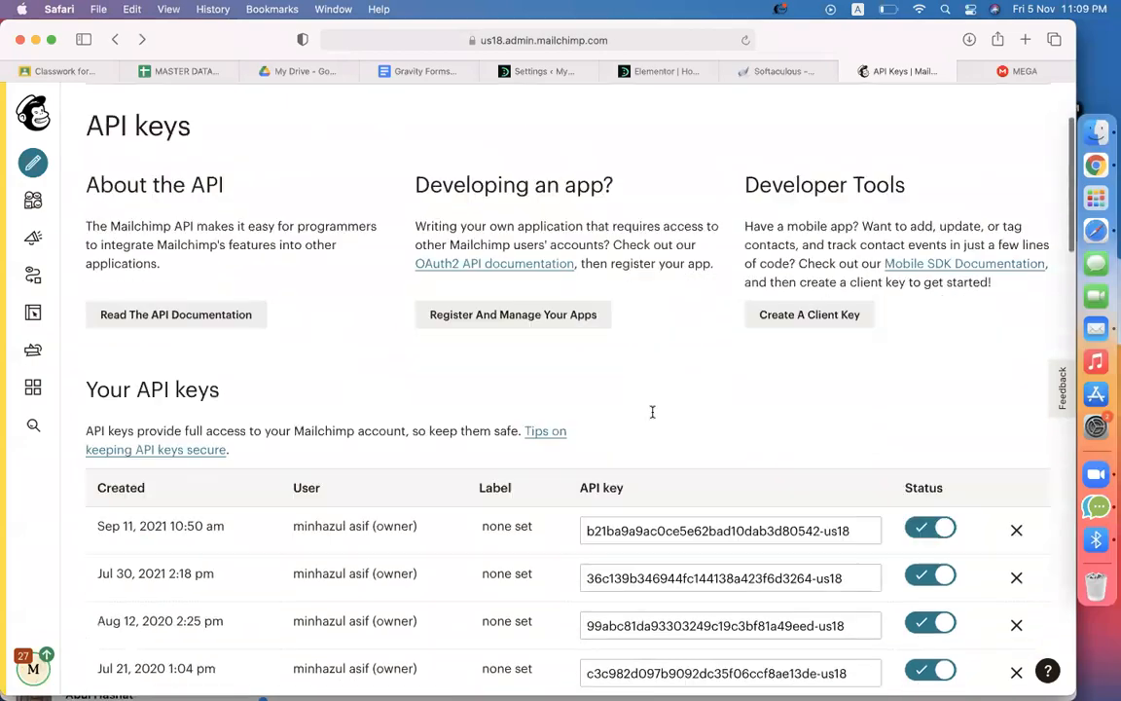
{"action": "scroll", "coordinate": [652, 413], "scroll_direction": "down", "scroll_amount": 5}
{"action": "scroll", "coordinate": [652, 416], "scroll_direction": "up", "scroll_amount": 4}
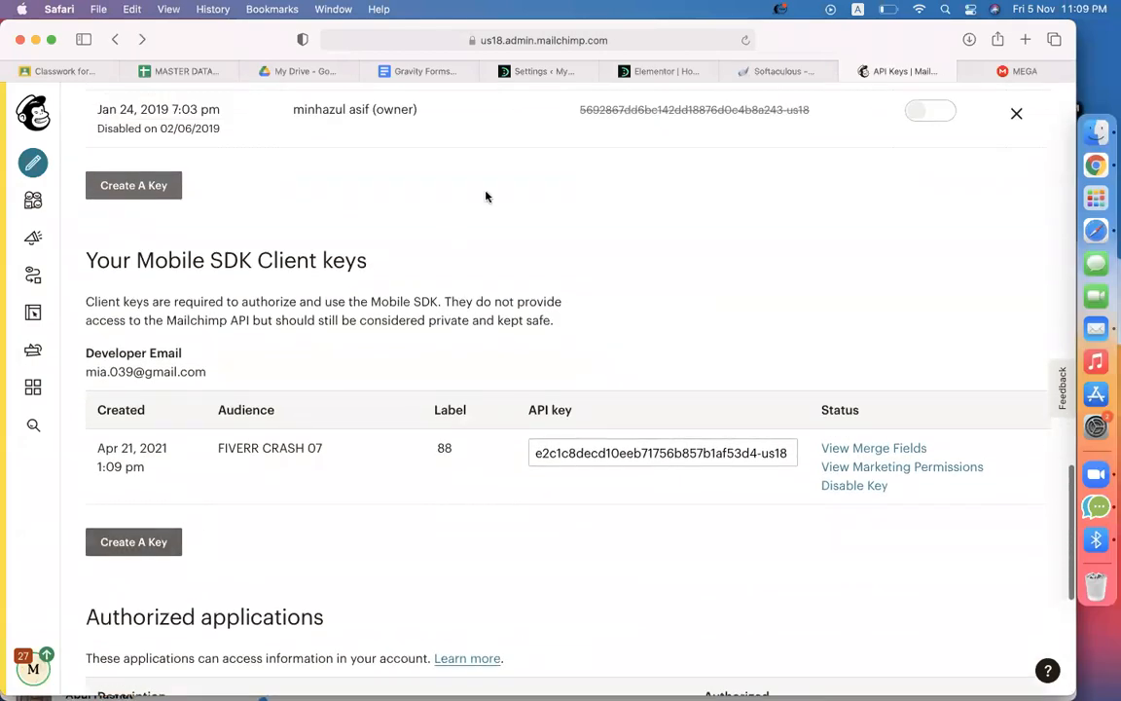
{"action": "scroll", "coordinate": [488, 195], "scroll_direction": "up", "scroll_amount": 3}
{"action": "left_click", "coordinate": [116, 455]}
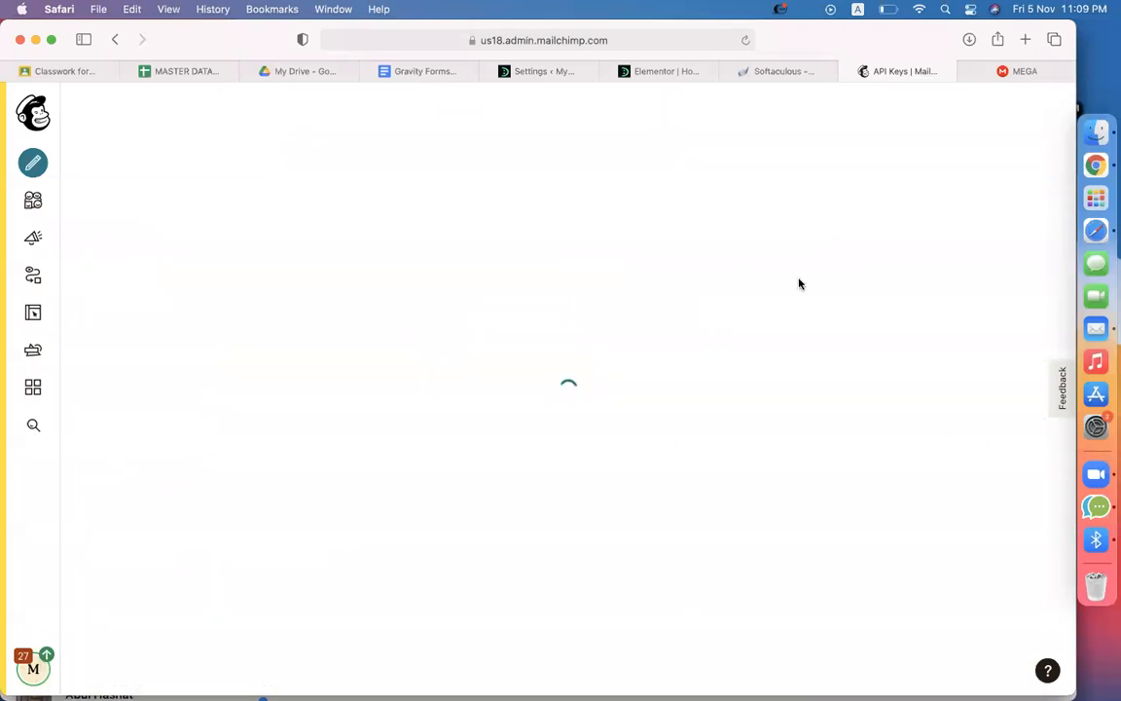
{"action": "scroll", "coordinate": [798, 283], "scroll_direction": "down", "scroll_amount": 6}
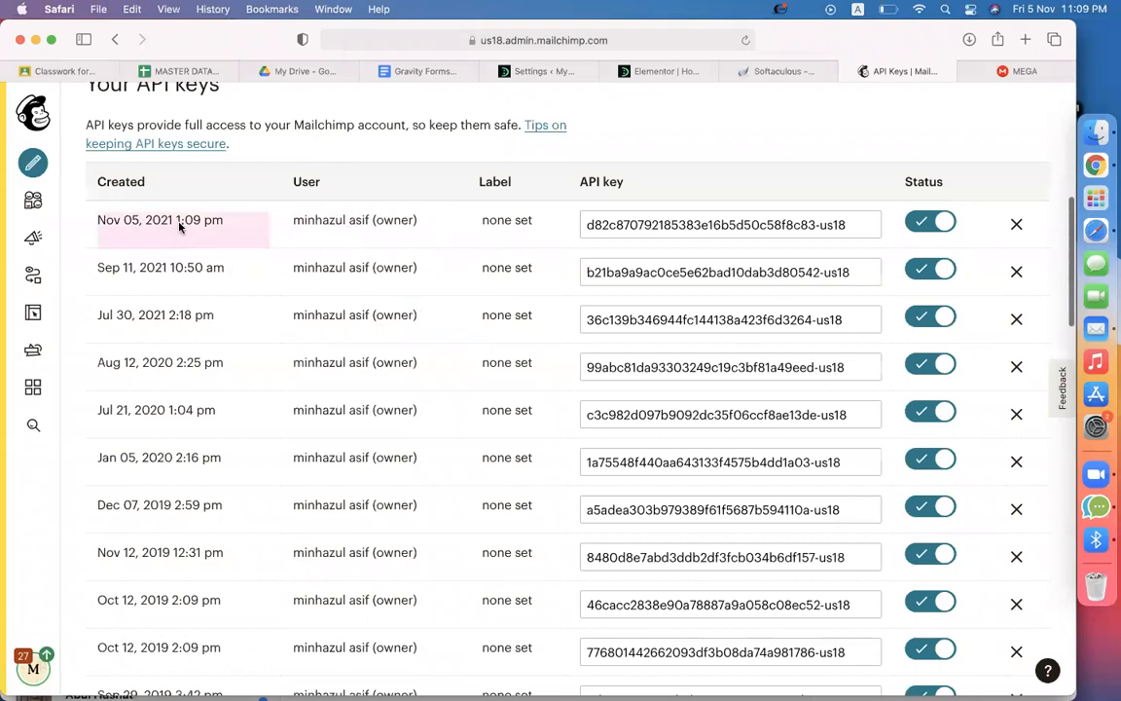
{"action": "left_click", "coordinate": [770, 229]}
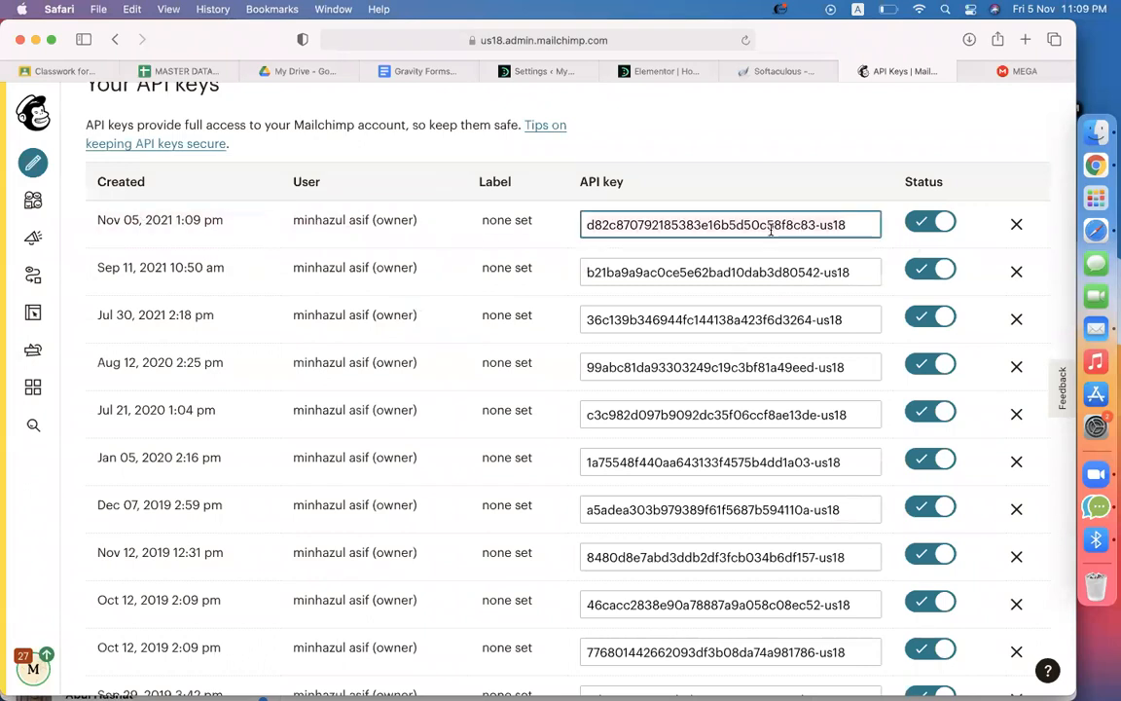
{"action": "left_click", "coordinate": [530, 71]}
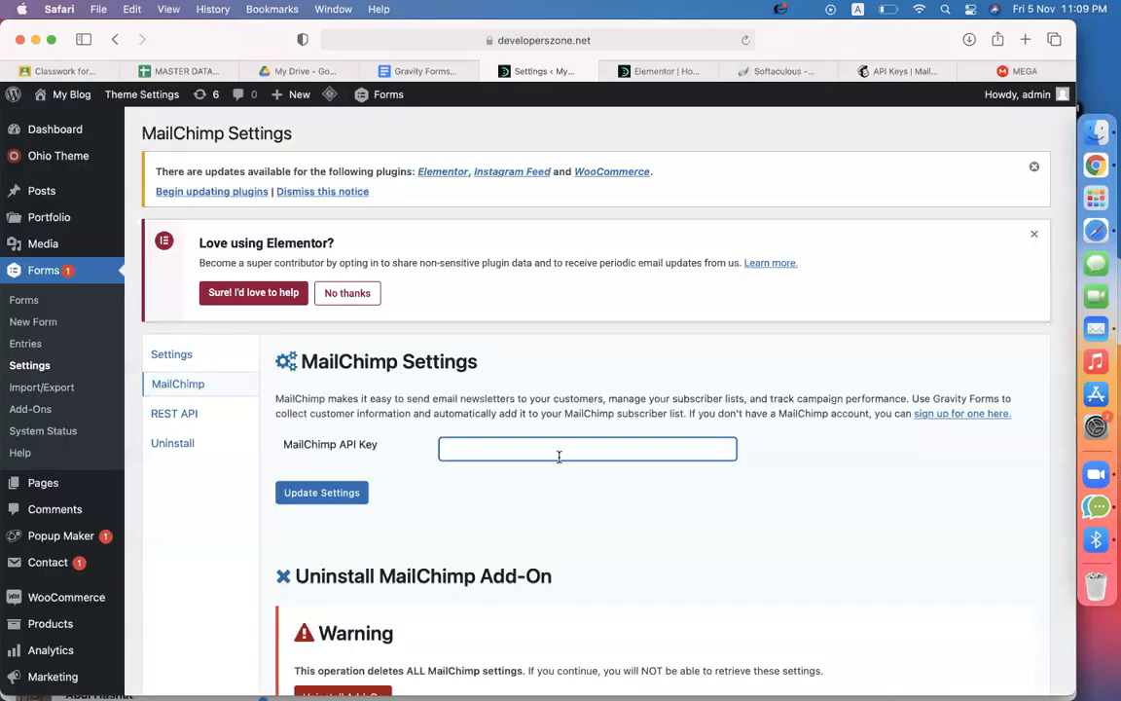
Paste the copied API key into the MailChimp API Key field, save the settings, and return to Forms
{"action": "key", "text": "super+v"}
{"action": "left_click", "coordinate": [538, 531]}
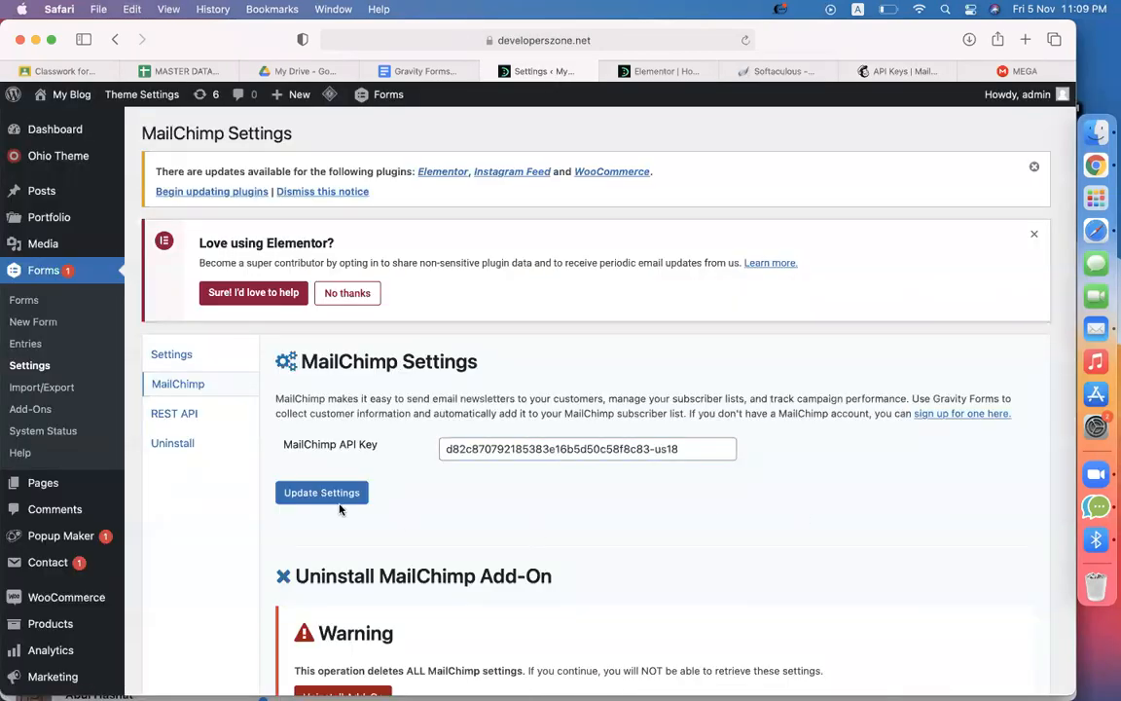
{"action": "left_click", "coordinate": [317, 499]}
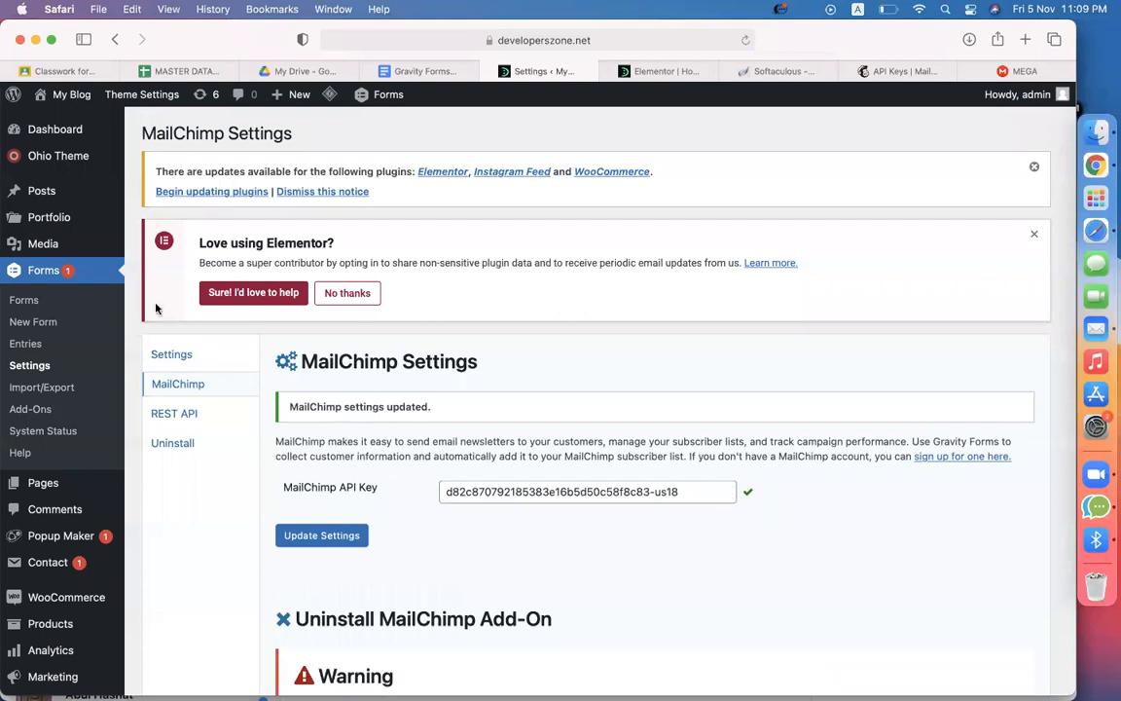
{"action": "left_click", "coordinate": [39, 302]}
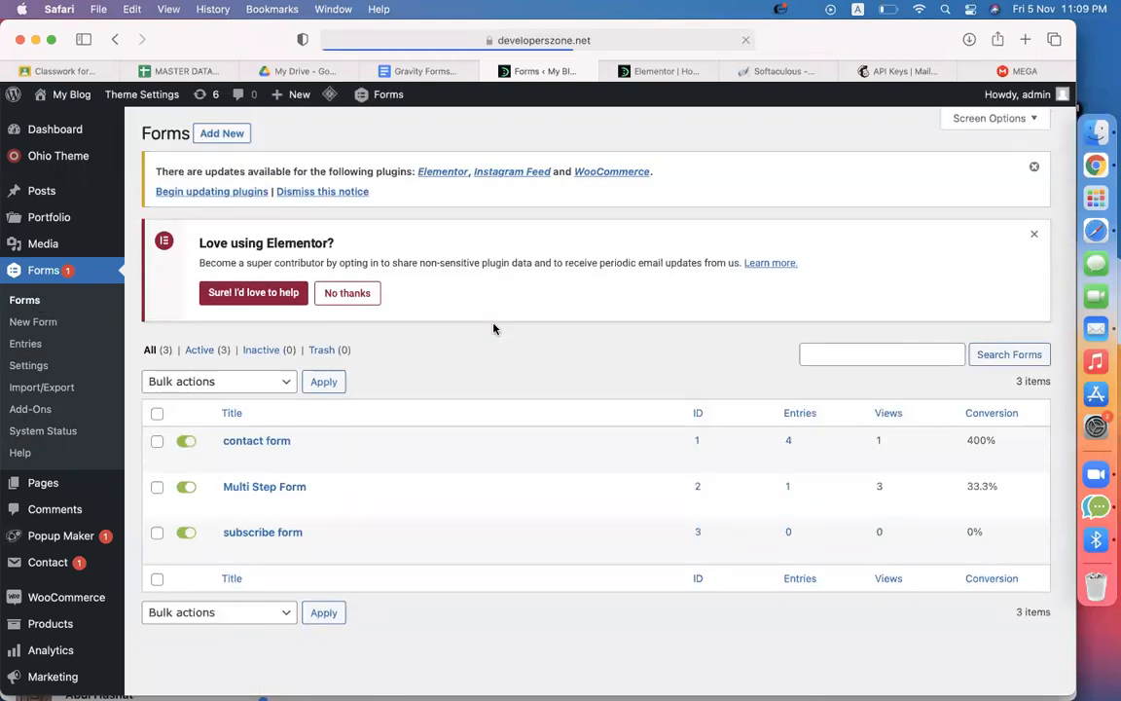
Start a new MailChimp feed named 'MailChimp Feed 1' on the subscribe form
{"action": "mouse_move", "coordinate": [269, 505]}
{"action": "left_click", "coordinate": [231, 551]}
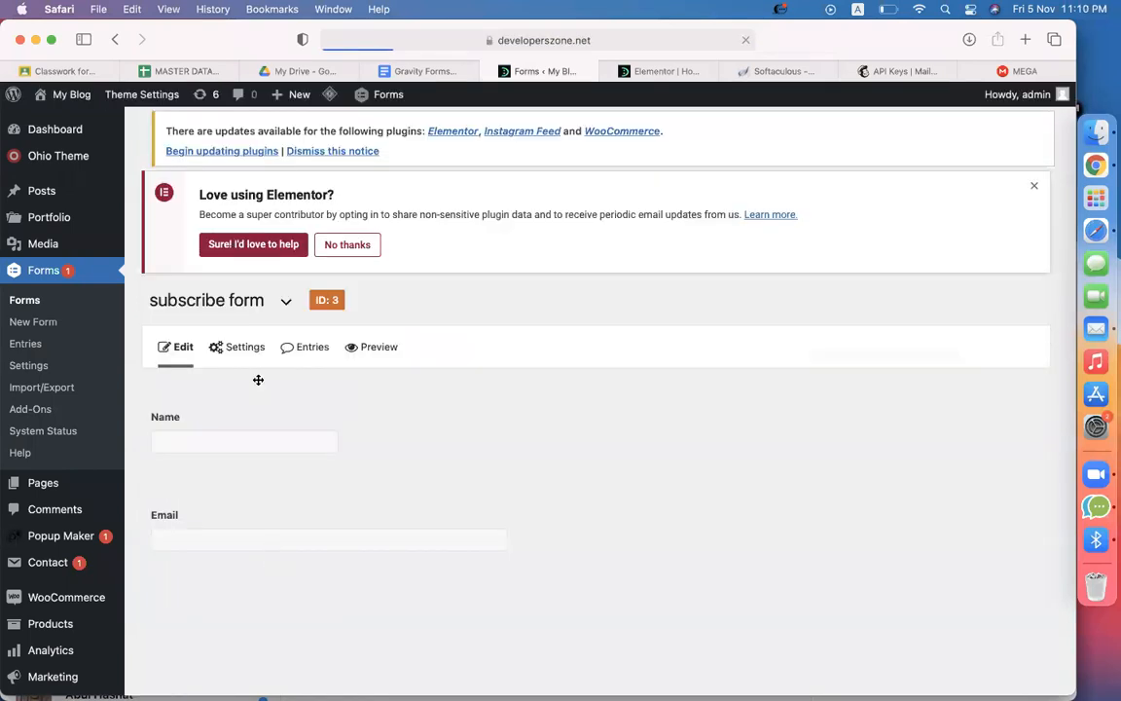
{"action": "mouse_move", "coordinate": [252, 368]}
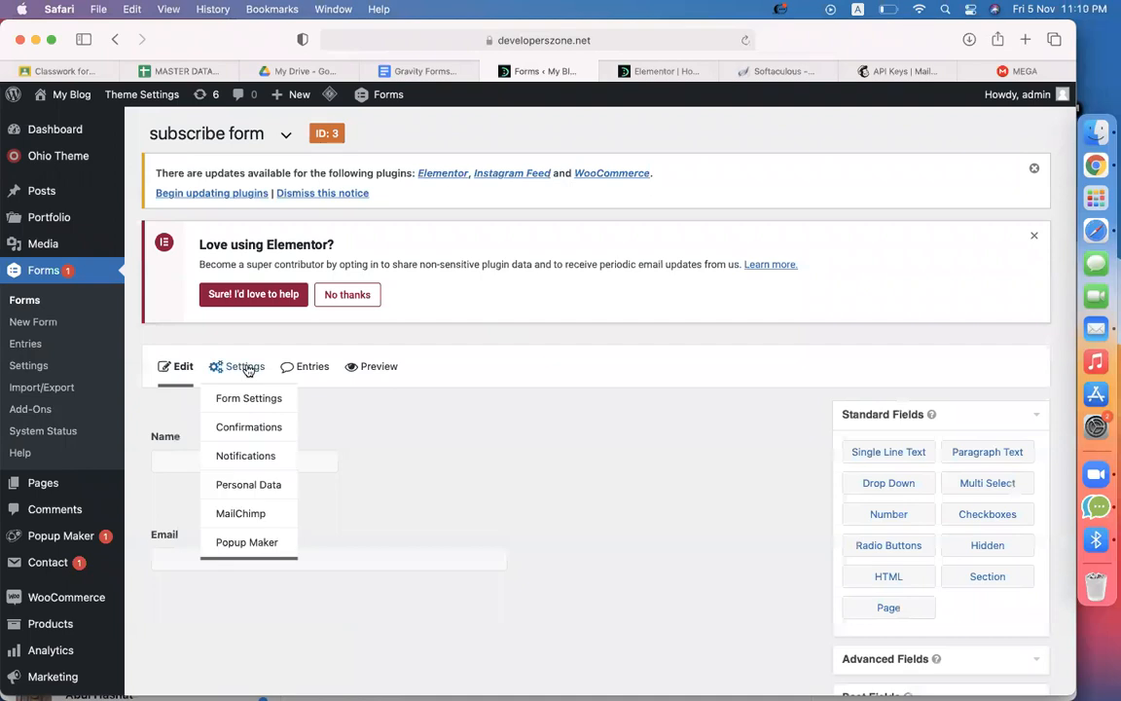
{"action": "left_click", "coordinate": [238, 515]}
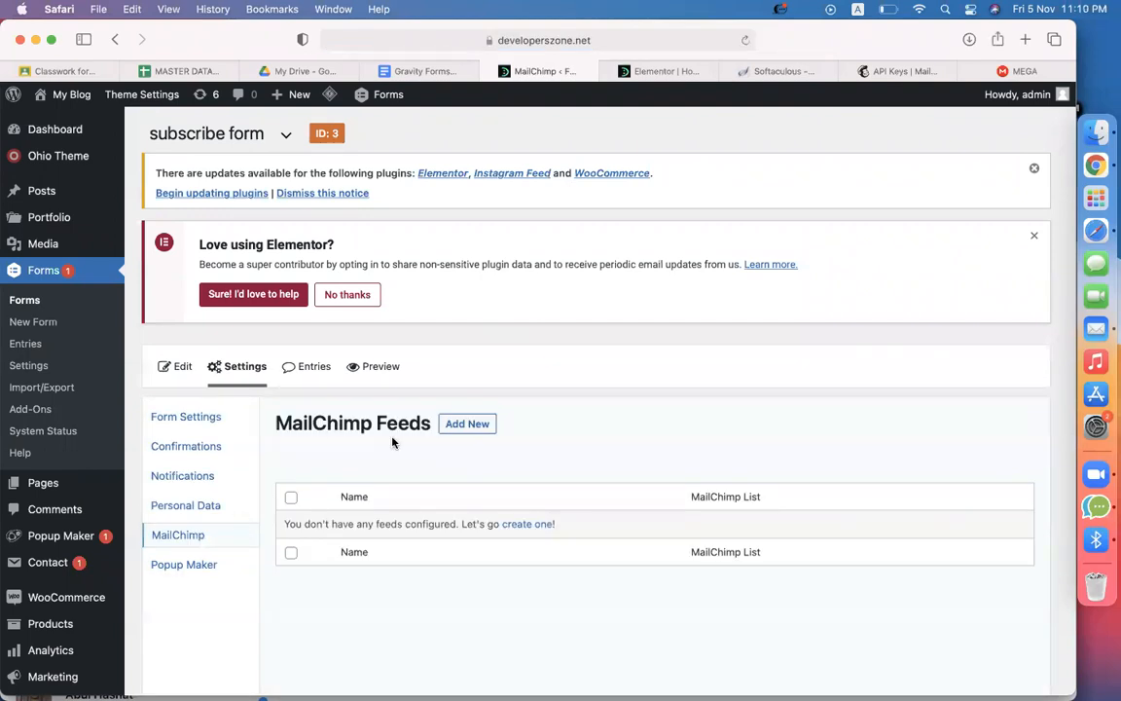
{"action": "scroll", "coordinate": [513, 423], "scroll_direction": "down", "scroll_amount": 3}
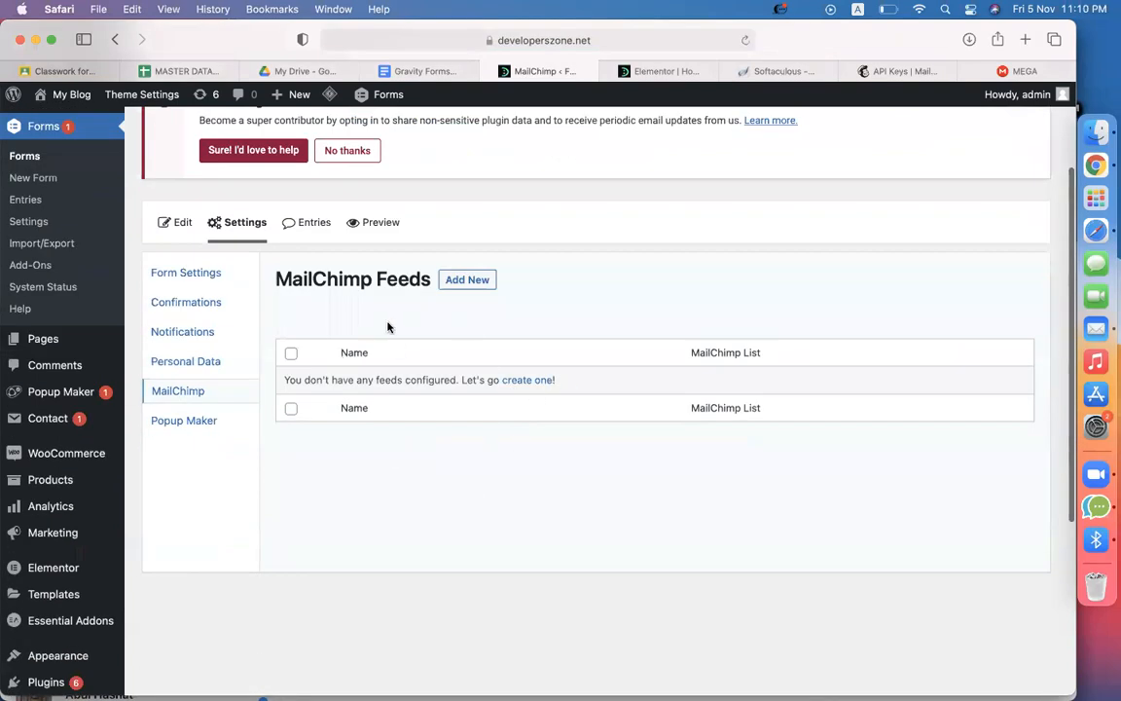
{"action": "left_click_drag", "start_coordinate": [327, 279], "coordinate": [374, 280]}
{"action": "left_click", "coordinate": [450, 310]}
{"action": "left_click", "coordinate": [485, 288]}
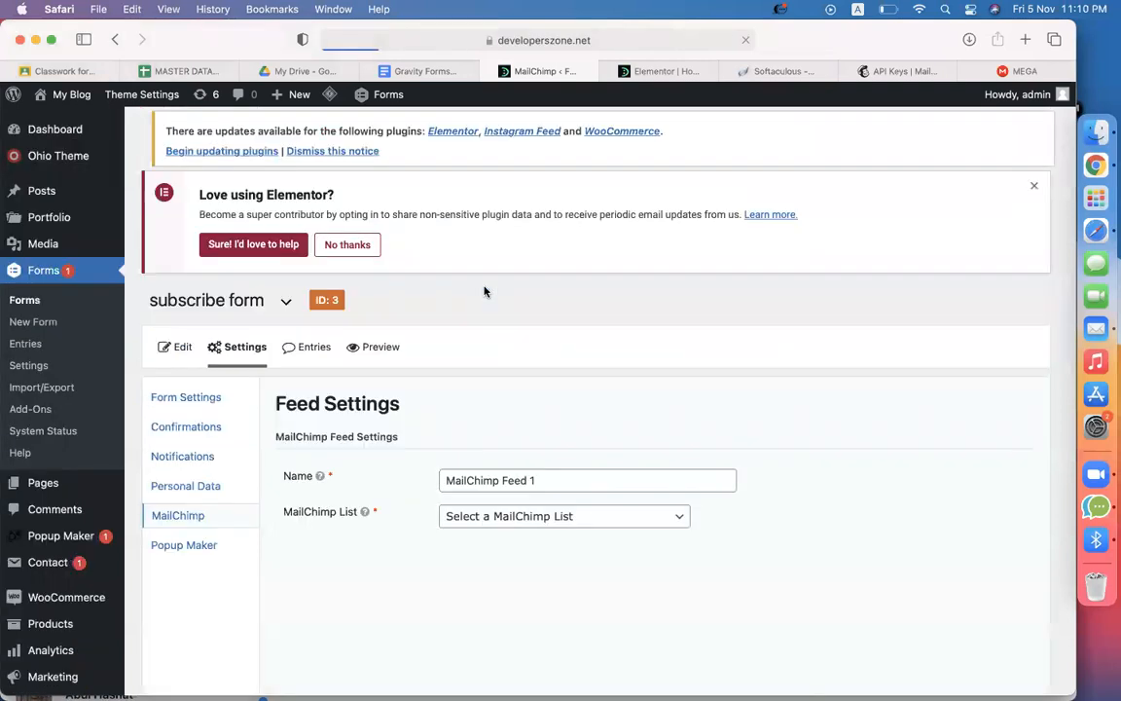
{"action": "scroll", "coordinate": [579, 416], "scroll_direction": "down", "scroll_amount": 2}
{"action": "left_click", "coordinate": [546, 402]}
{"action": "left_click", "coordinate": [863, 503]}
{"action": "scroll", "coordinate": [864, 503], "scroll_direction": "down", "scroll_amount": 3}
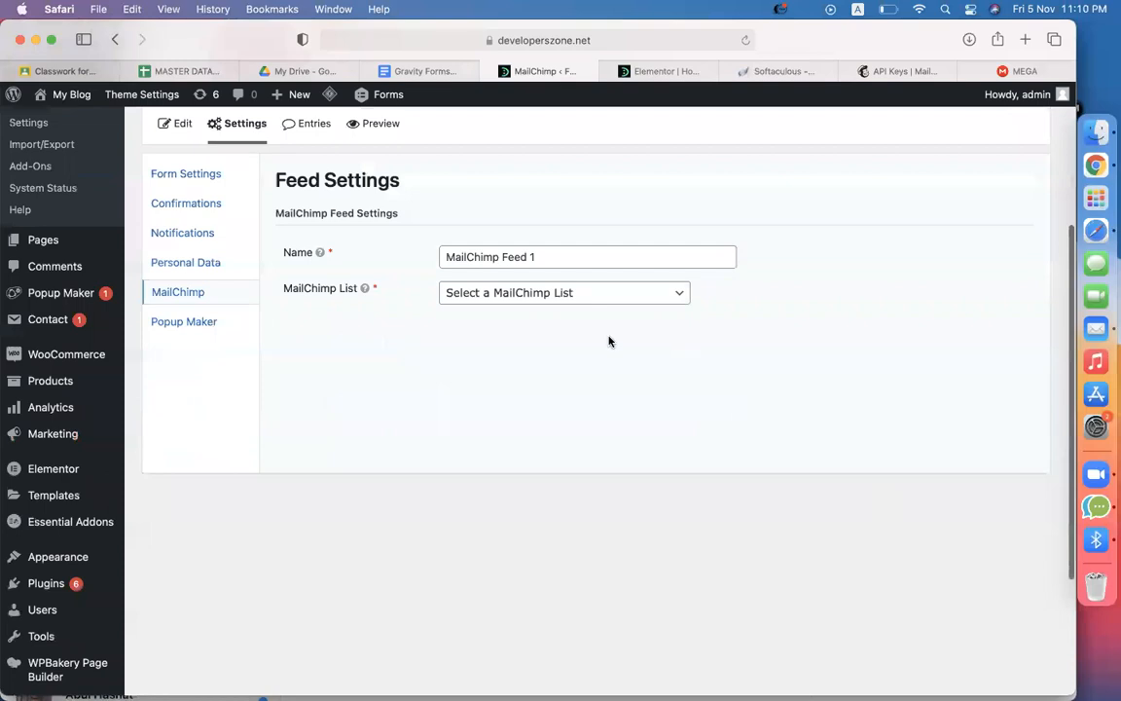
Check the feed's audience list, then open Mailchimp's Audience dashboard showing 36 contacts
{"action": "left_click", "coordinate": [548, 294]}
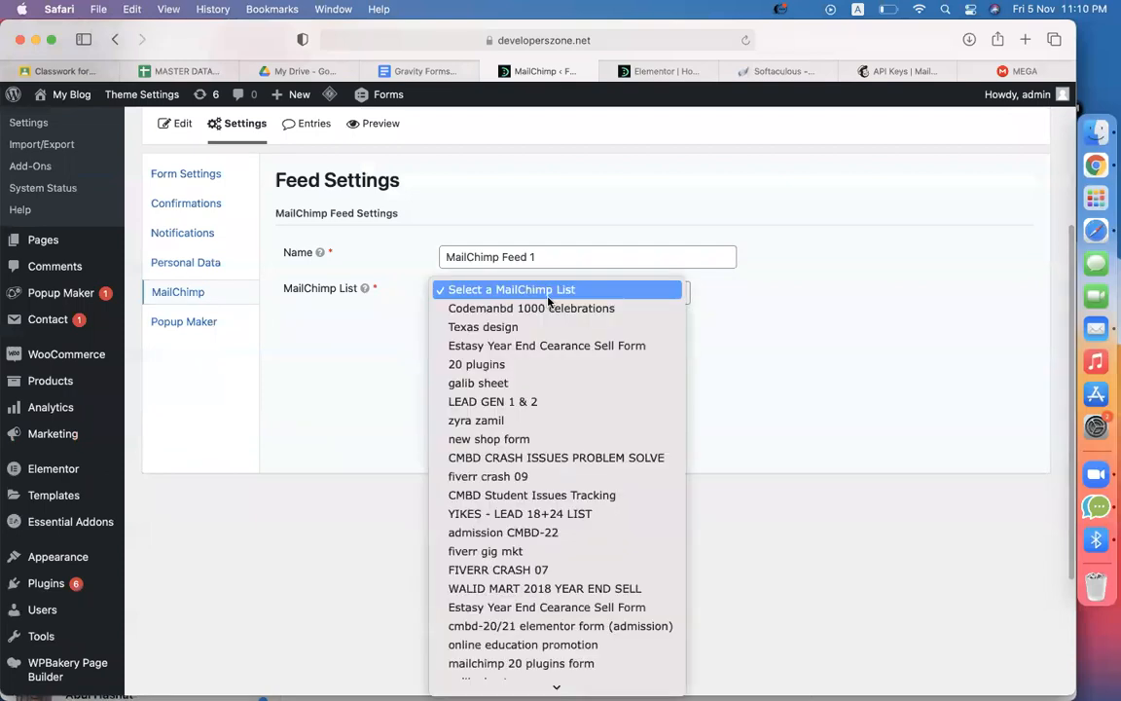
{"action": "left_click", "coordinate": [757, 296]}
{"action": "left_click", "coordinate": [906, 69]}
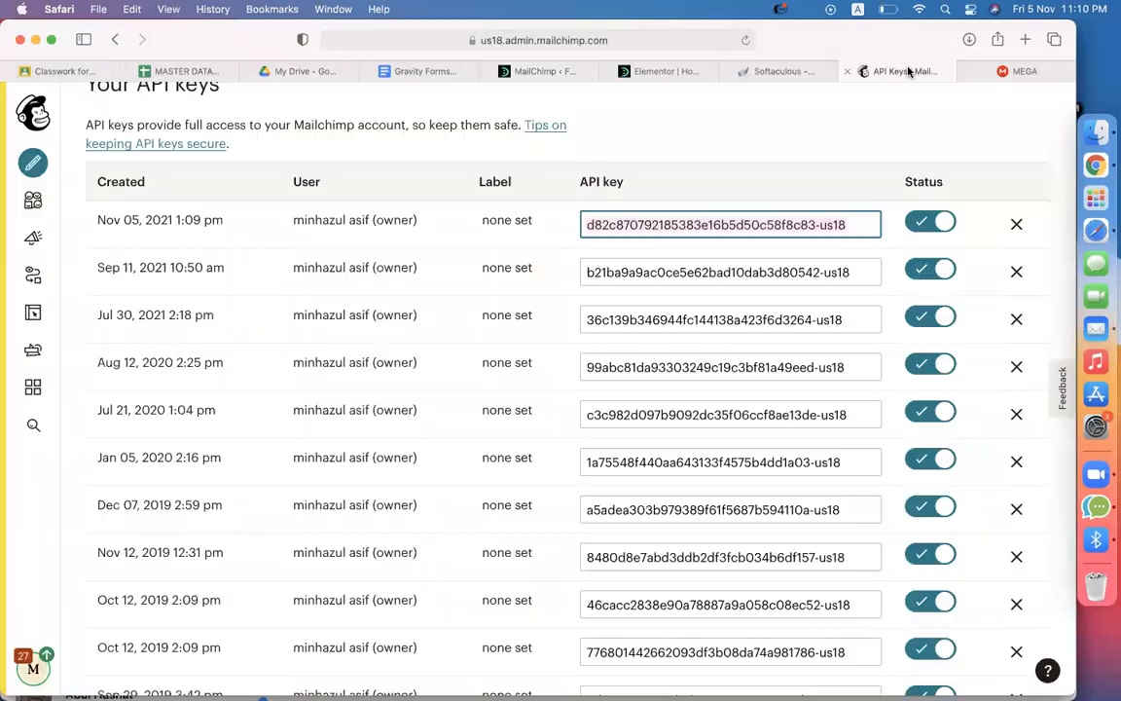
{"action": "scroll", "coordinate": [350, 312], "scroll_direction": "up", "scroll_amount": 10}
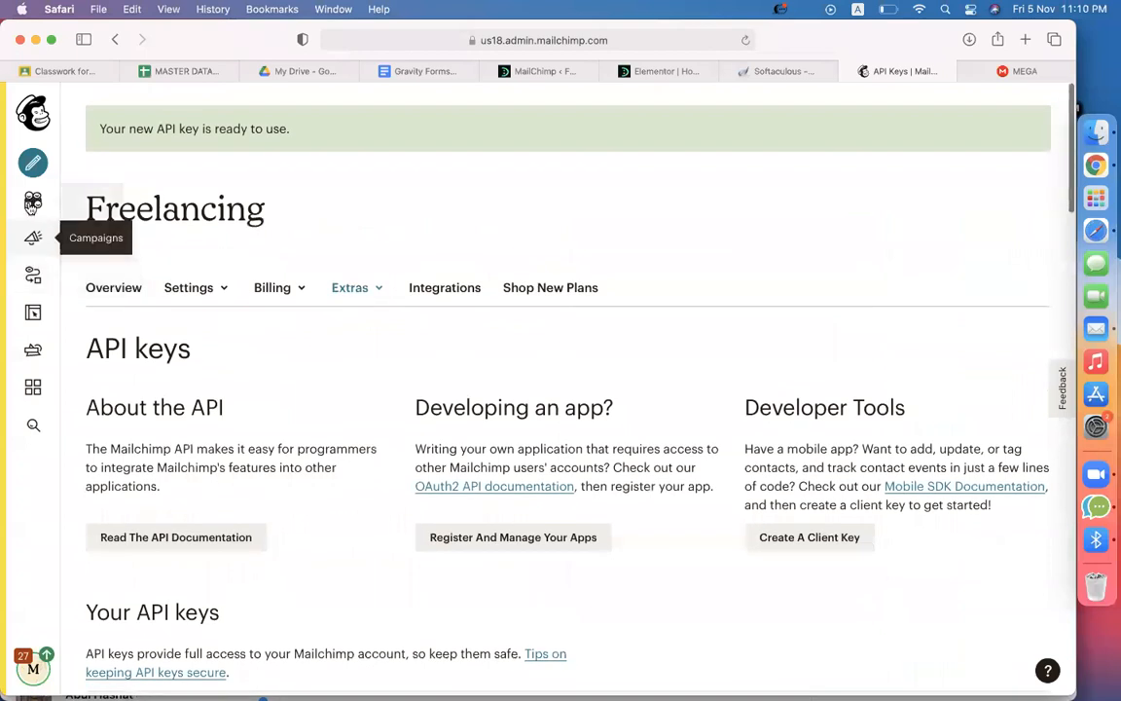
{"action": "left_click", "coordinate": [33, 202]}
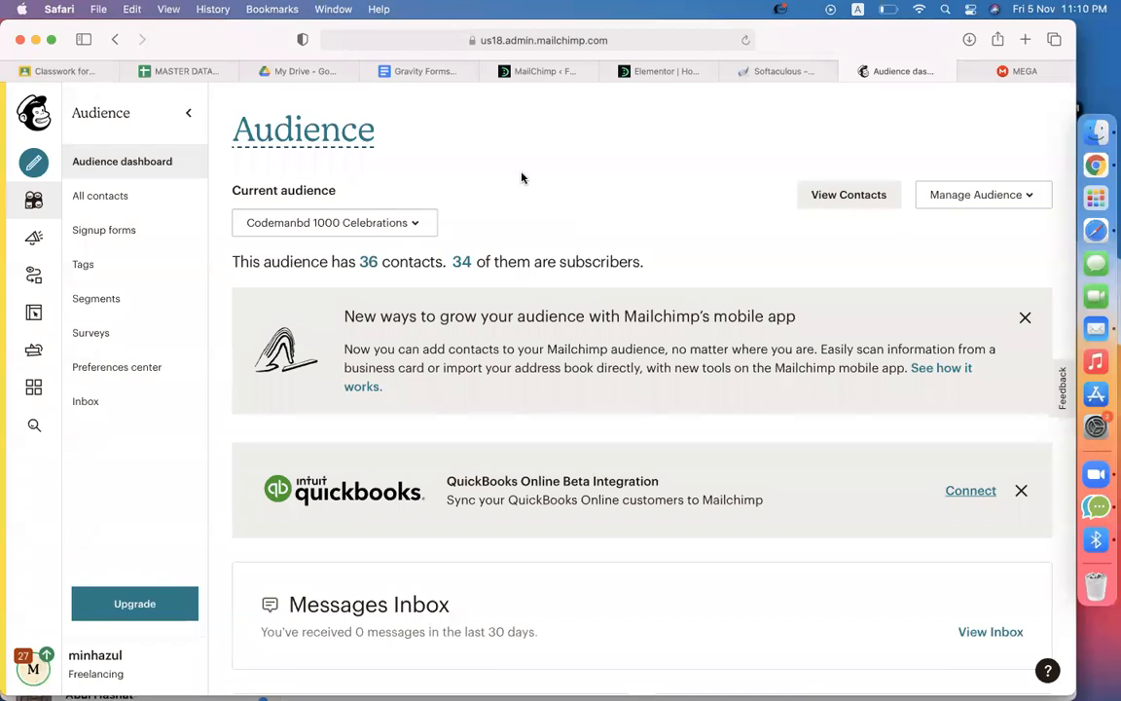
{"action": "left_click", "coordinate": [327, 223]}
{"action": "left_click", "coordinate": [487, 224]}
{"action": "left_click", "coordinate": [388, 227]}
{"action": "left_click", "coordinate": [525, 216]}
{"action": "left_click", "coordinate": [387, 227]}
{"action": "left_click", "coordinate": [567, 189]}
Choose 'Codemanbd 1000 celebrations' as the feed's MailChimp List
{"action": "left_click", "coordinate": [545, 71]}
{"action": "left_click", "coordinate": [566, 297]}
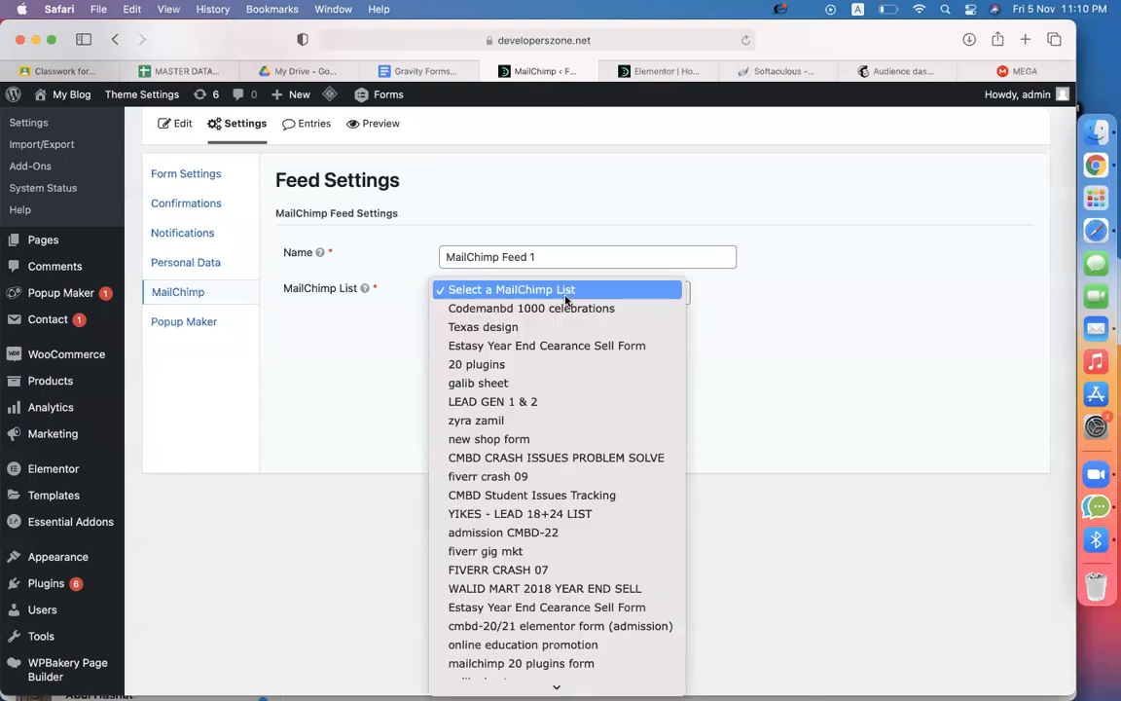
{"action": "left_click", "coordinate": [561, 309]}
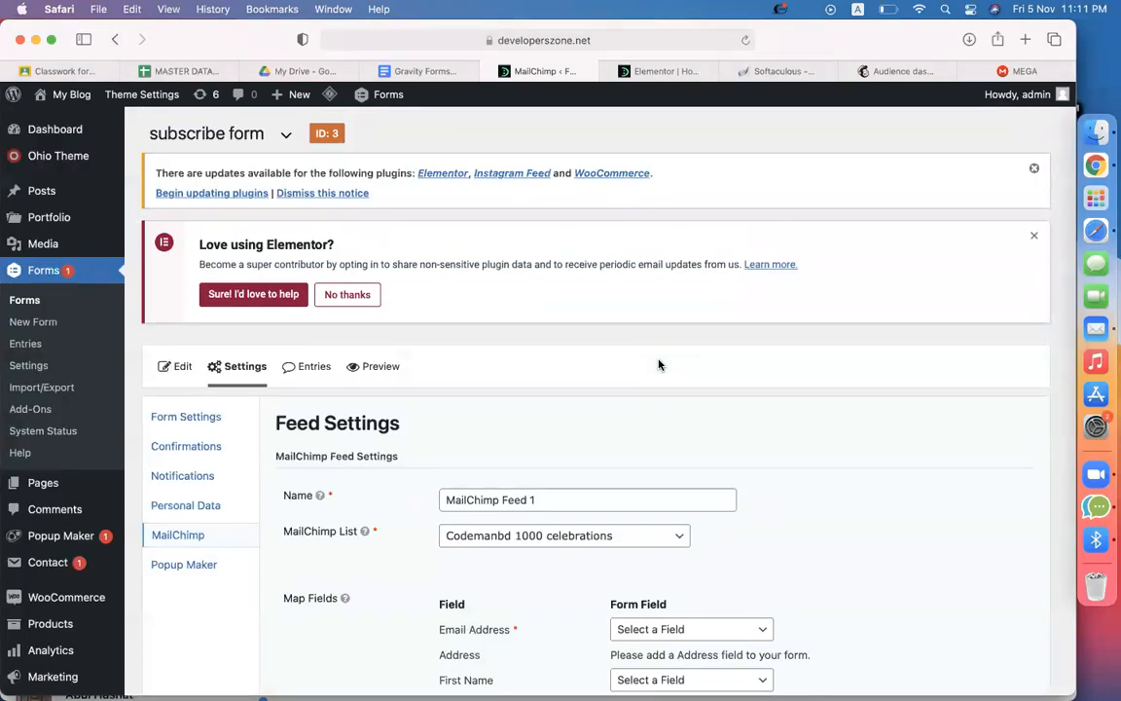
{"action": "scroll", "coordinate": [658, 365], "scroll_direction": "down", "scroll_amount": 3}
{"action": "scroll", "coordinate": [568, 366], "scroll_direction": "down", "scroll_amount": 2}
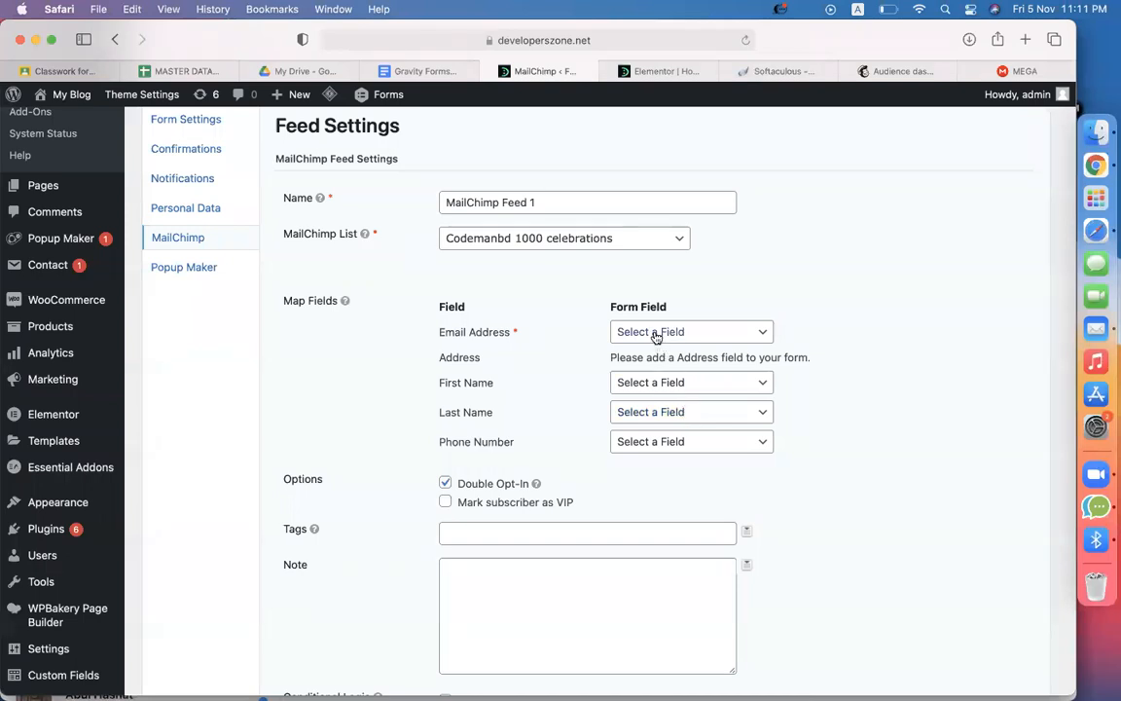
Map Email Address to the form's Email field and First Name to Name
{"action": "left_click_drag", "start_coordinate": [437, 335], "coordinate": [445, 333]}
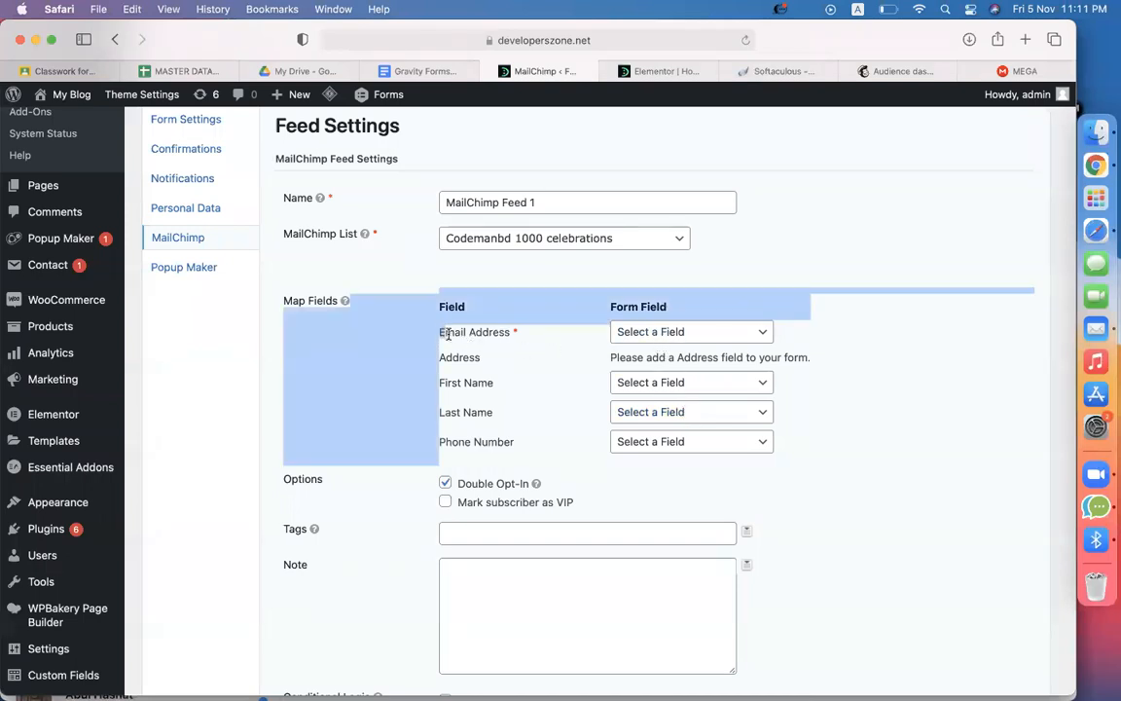
{"action": "left_click_drag", "start_coordinate": [545, 335], "coordinate": [443, 336]}
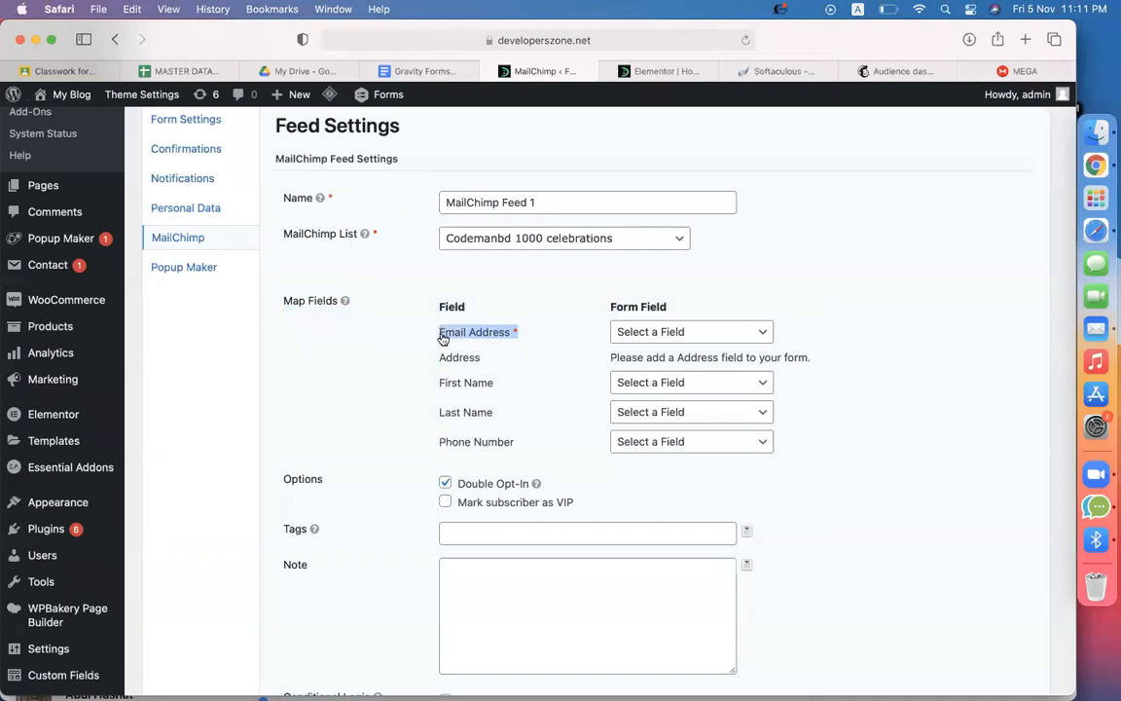
{"action": "left_click", "coordinate": [627, 334]}
{"action": "left_click", "coordinate": [650, 347]}
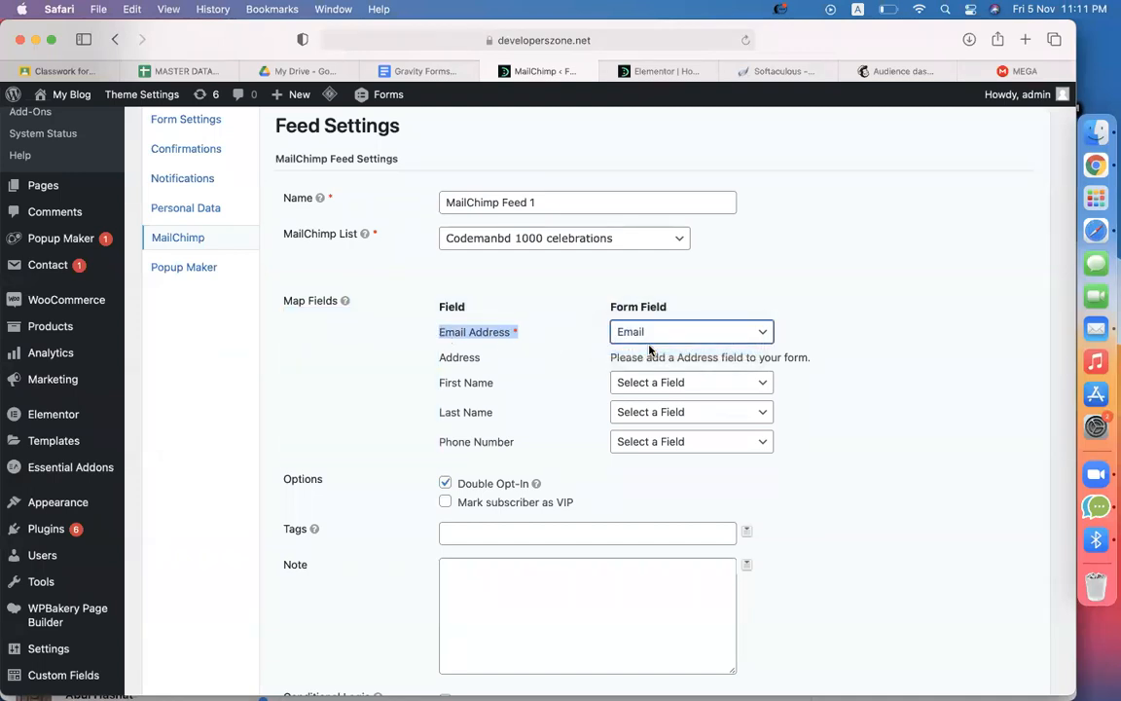
{"action": "left_click_drag", "start_coordinate": [495, 383], "coordinate": [445, 385]}
{"action": "left_click", "coordinate": [633, 385]}
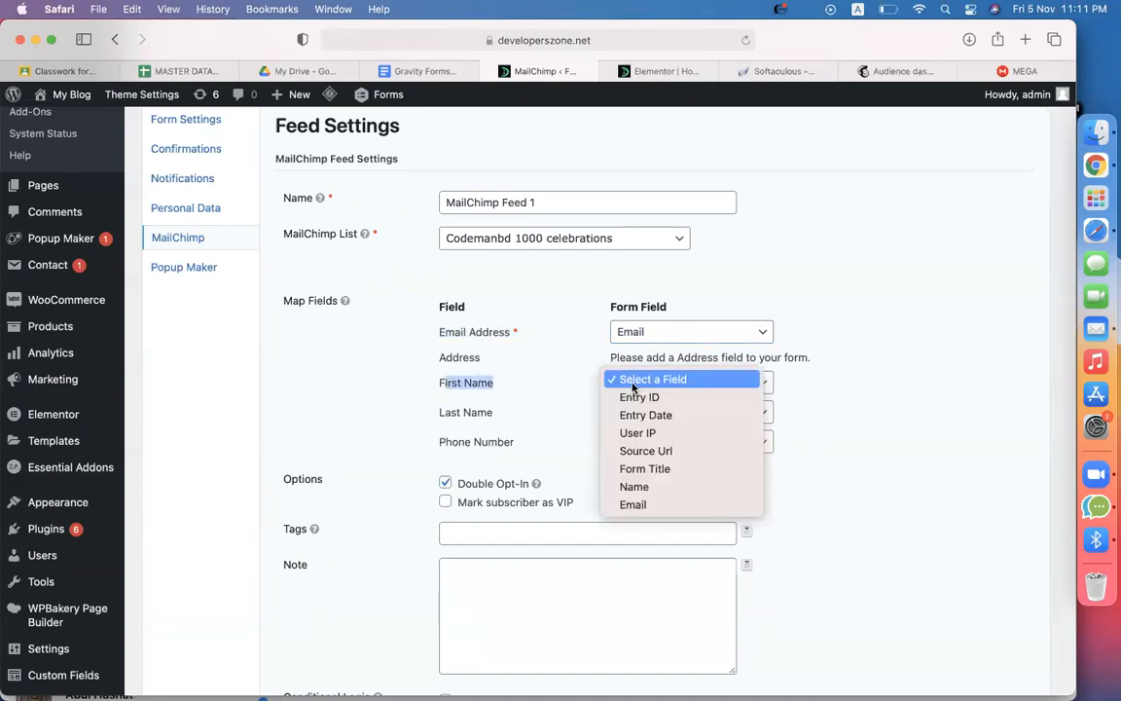
{"action": "left_click", "coordinate": [644, 496]}
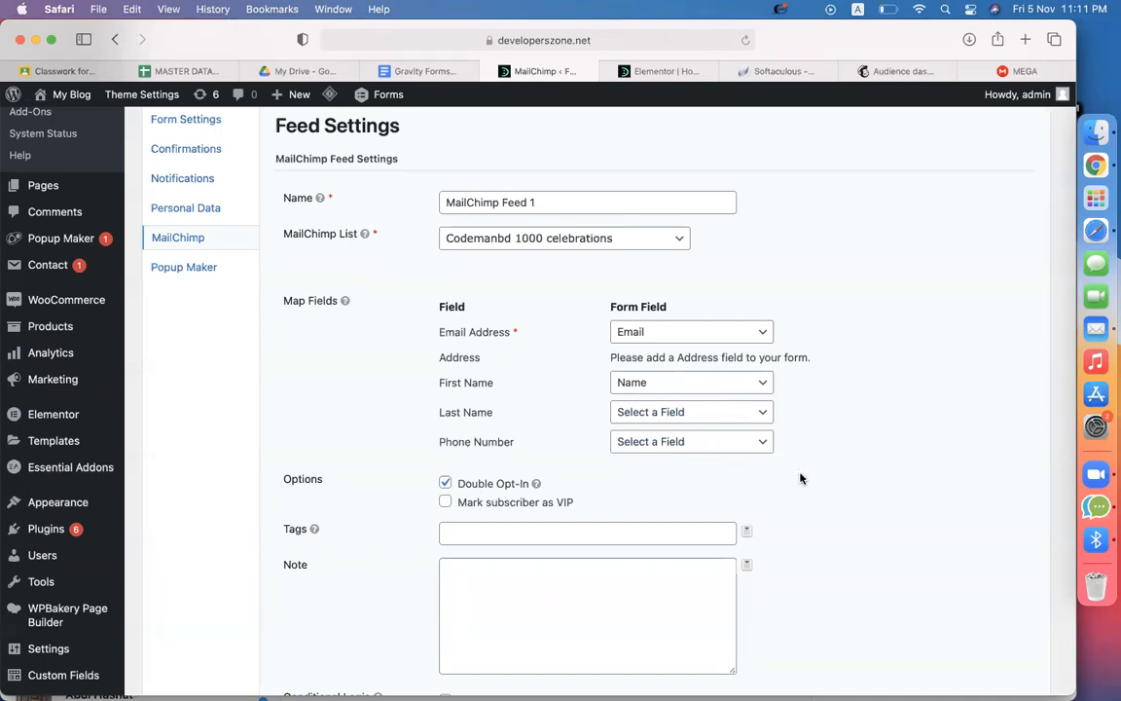
Uncheck Double Opt-In, save MailChimp Feed 1, and launch the Elementor page preview
{"action": "scroll", "coordinate": [800, 477], "scroll_direction": "down", "scroll_amount": 5}
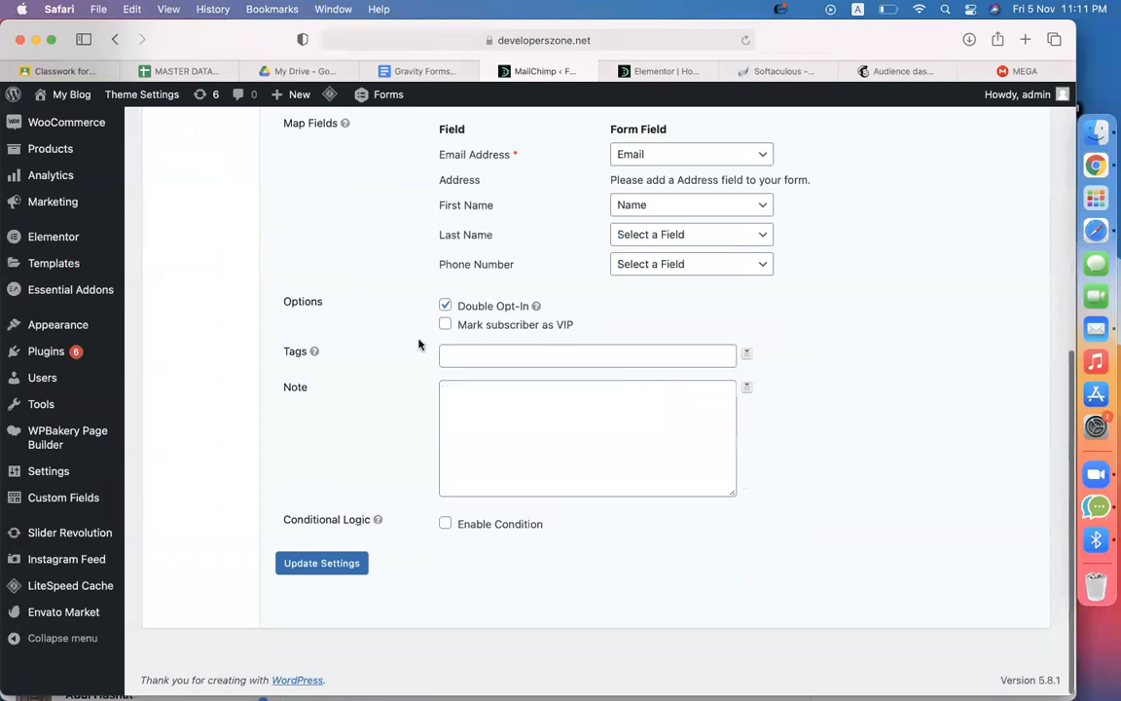
{"action": "left_click", "coordinate": [445, 306]}
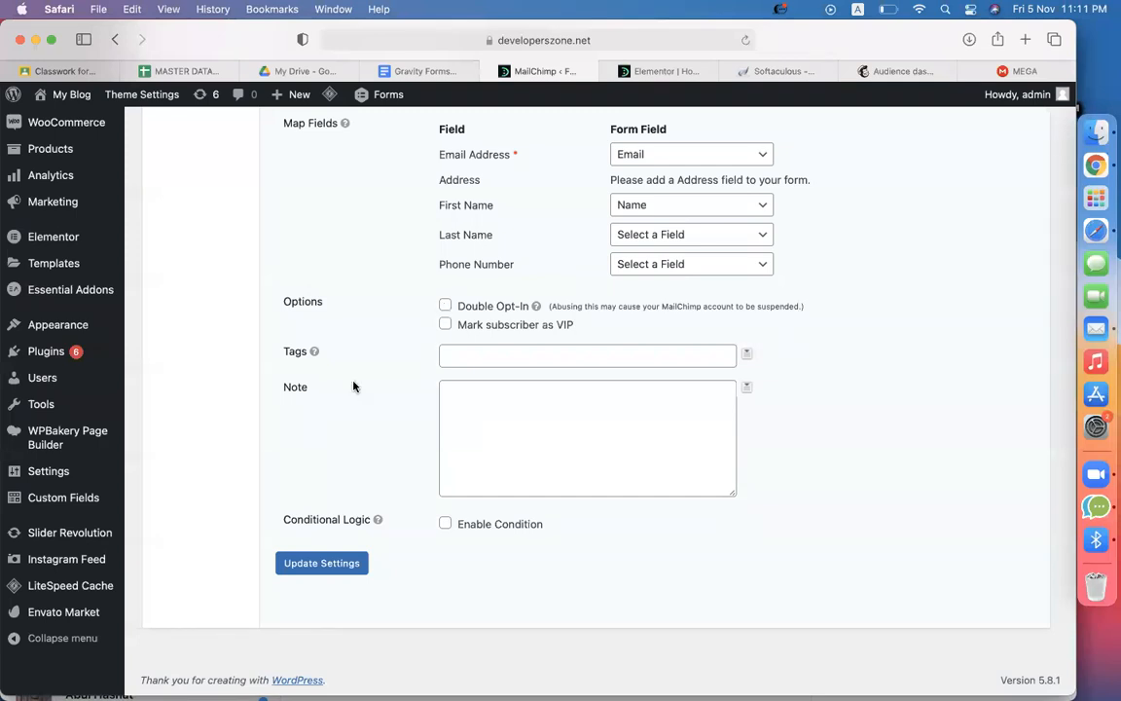
{"action": "left_click", "coordinate": [324, 561]}
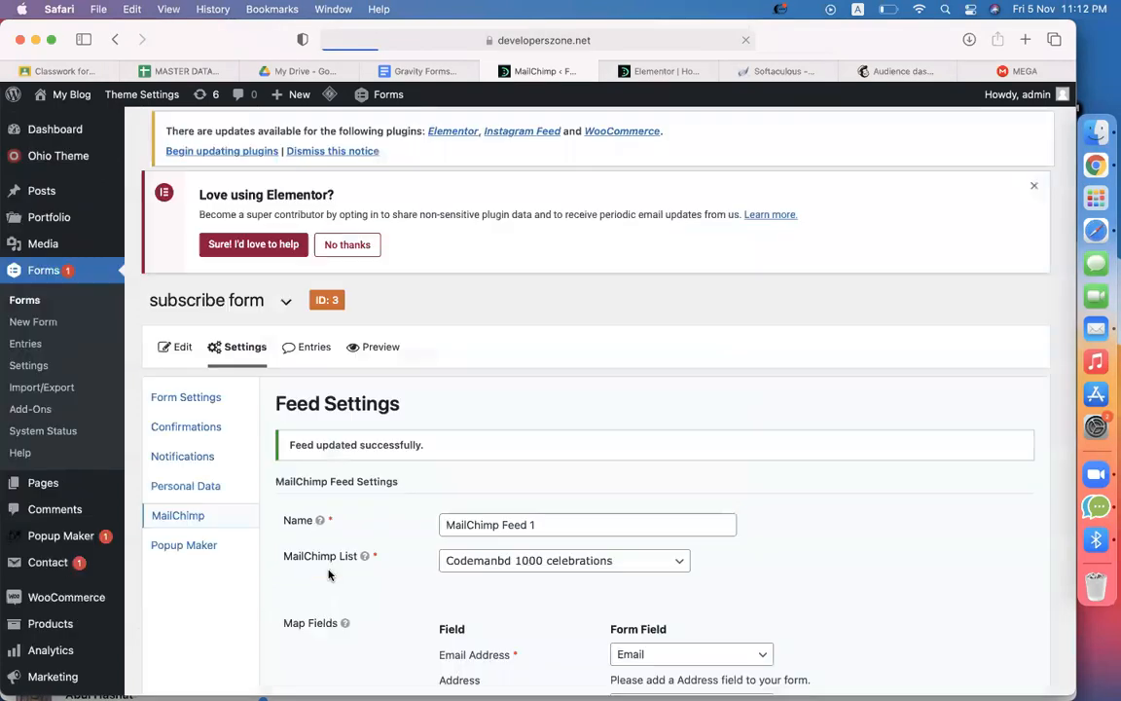
{"action": "left_click", "coordinate": [656, 71]}
{"action": "left_click", "coordinate": [115, 679]}
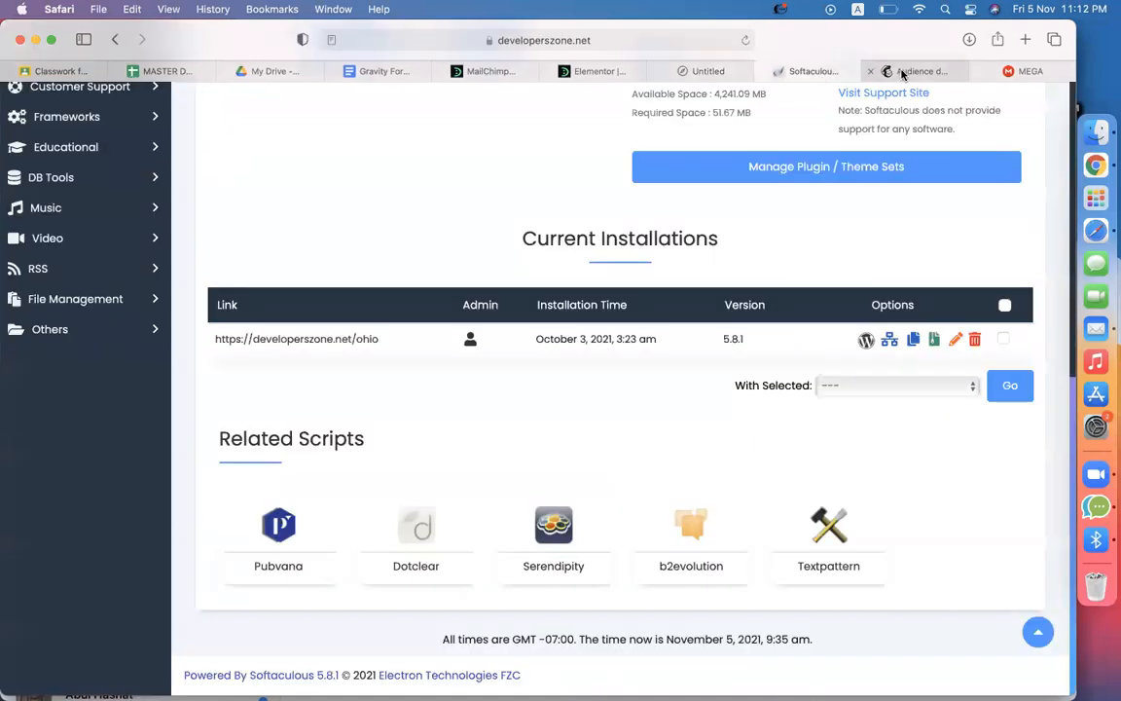
Fill the Subscribe Now form with a test subscriber's name and e-mail address, then submit it
{"action": "left_click", "coordinate": [900, 73]}
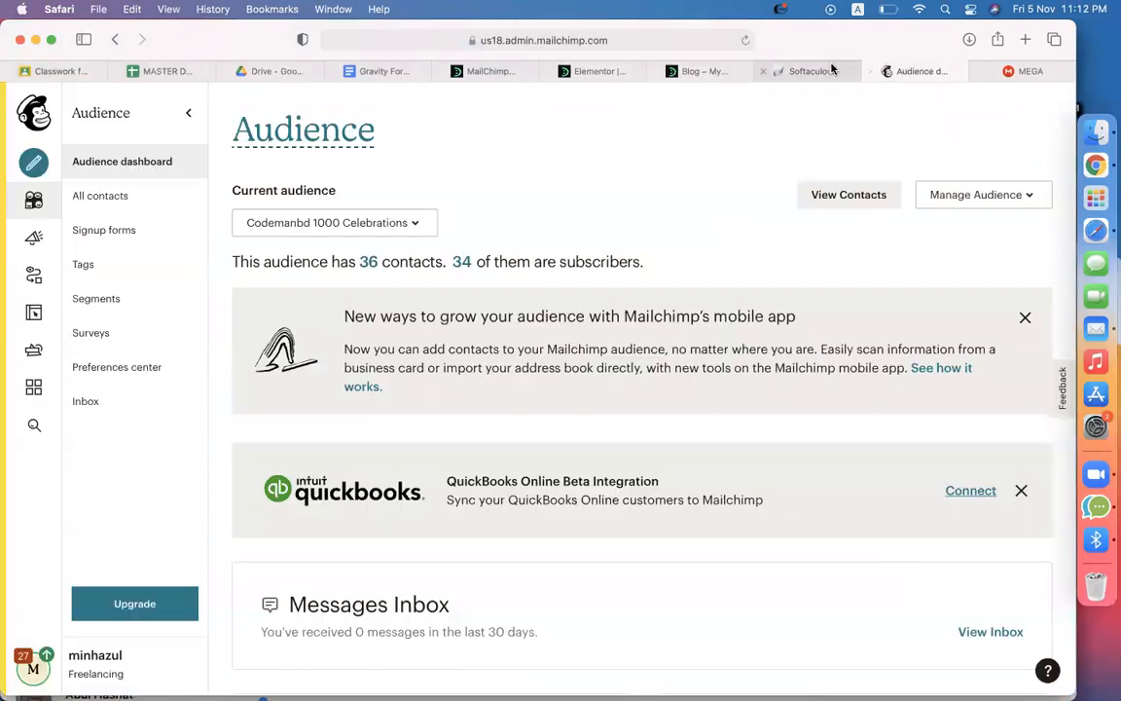
{"action": "left_click", "coordinate": [705, 72]}
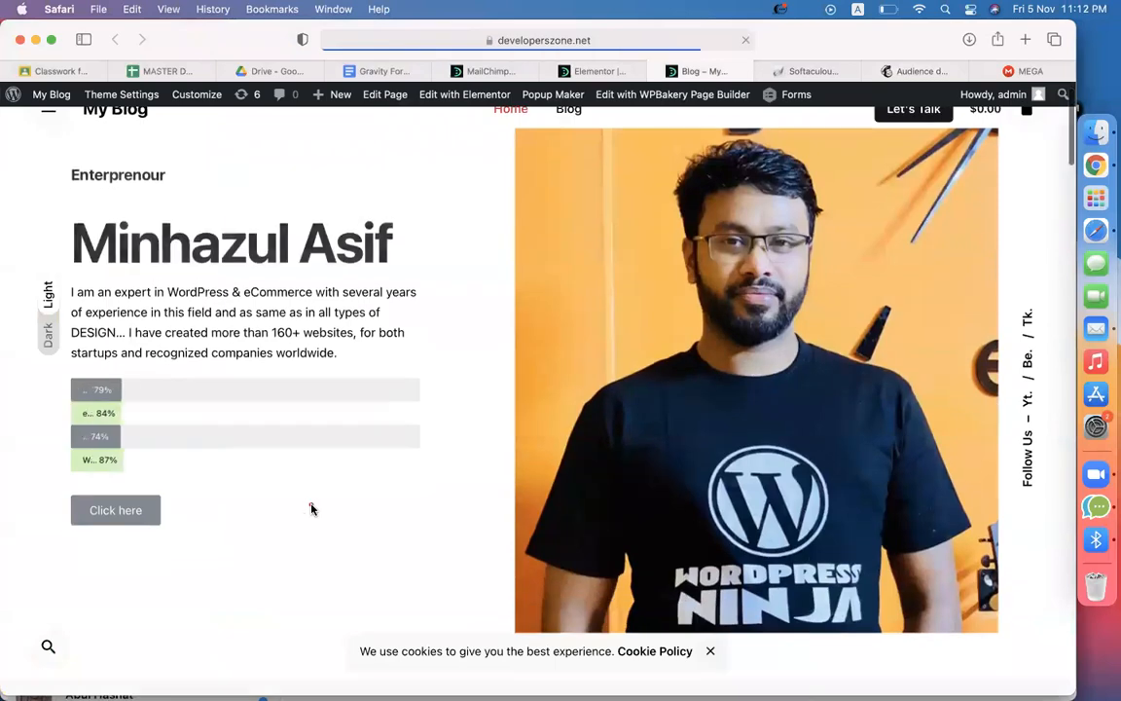
{"action": "scroll", "coordinate": [312, 510], "scroll_direction": "down", "scroll_amount": 20}
{"action": "scroll", "coordinate": [311, 509], "scroll_direction": "up", "scroll_amount": 10}
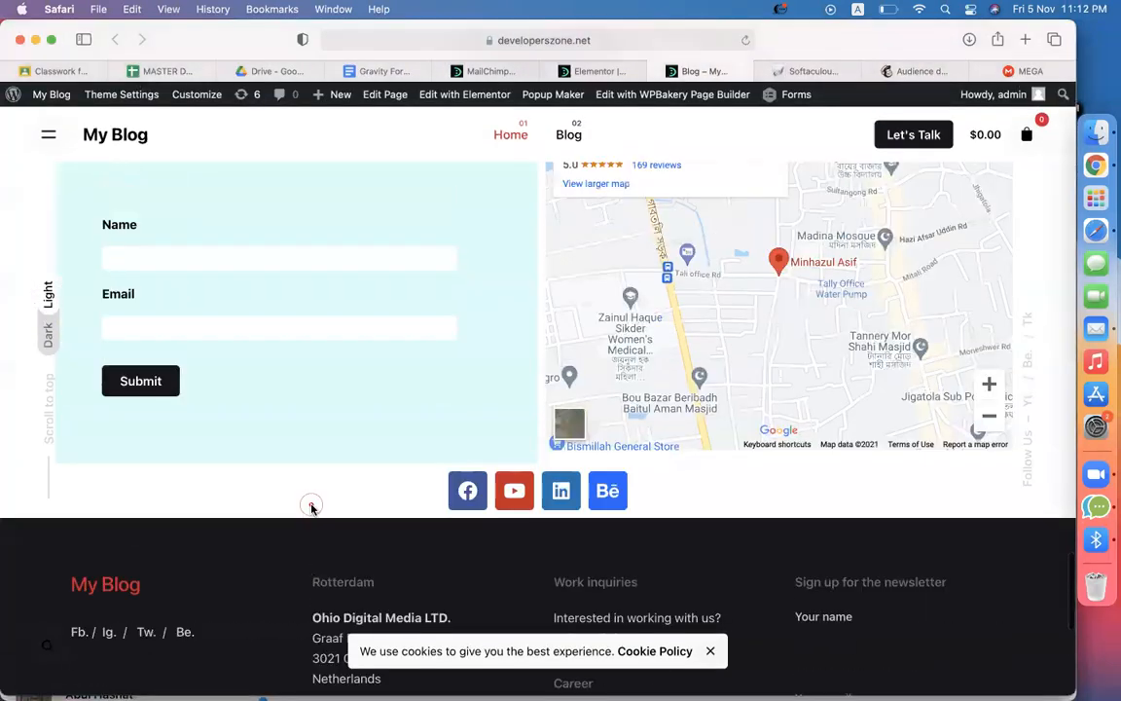
{"action": "left_click", "coordinate": [236, 403]}
{"action": "type", "text": "minhazul asif"}
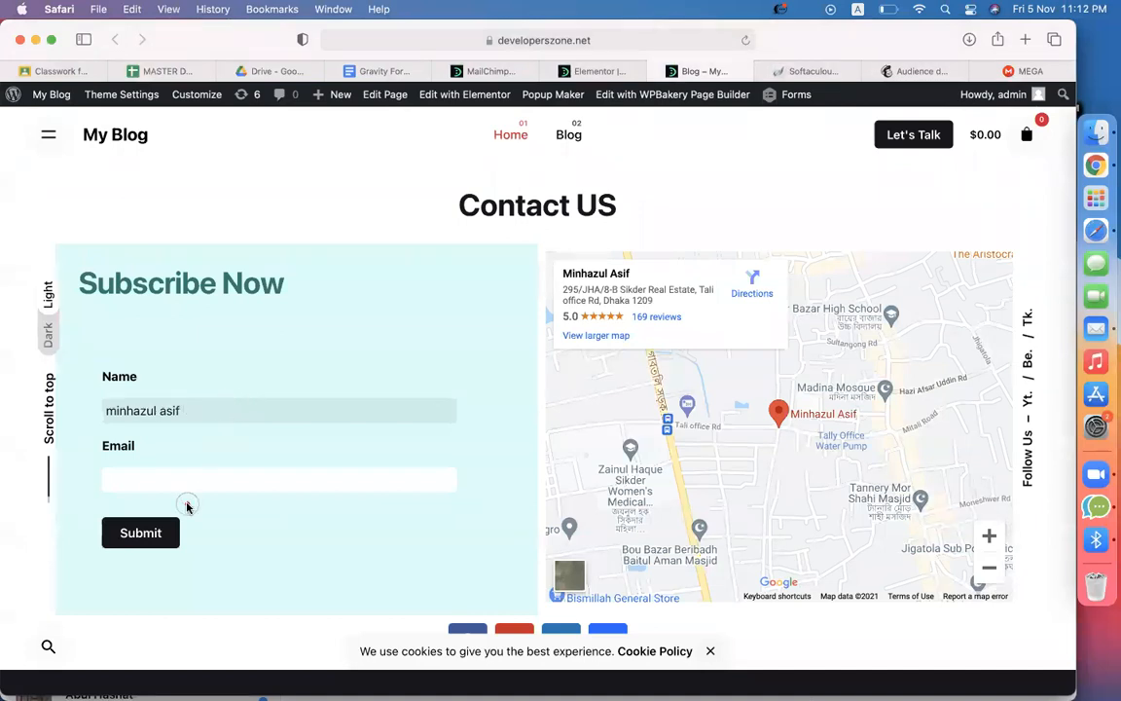
{"action": "left_click", "coordinate": [245, 467]}
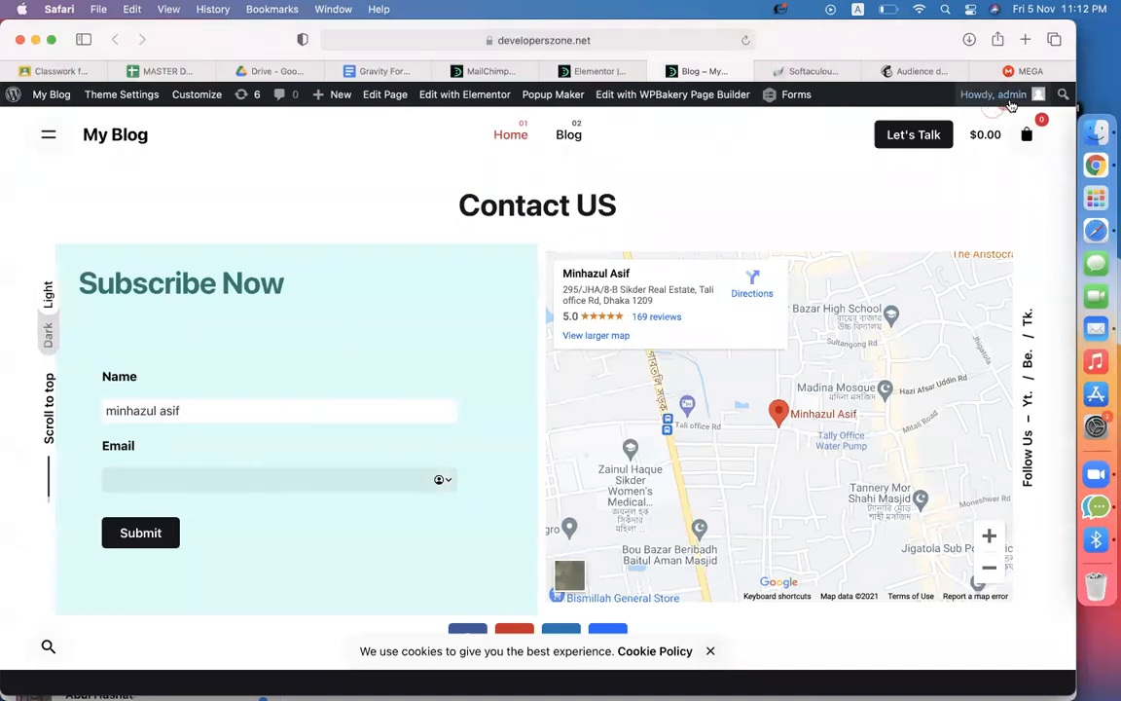
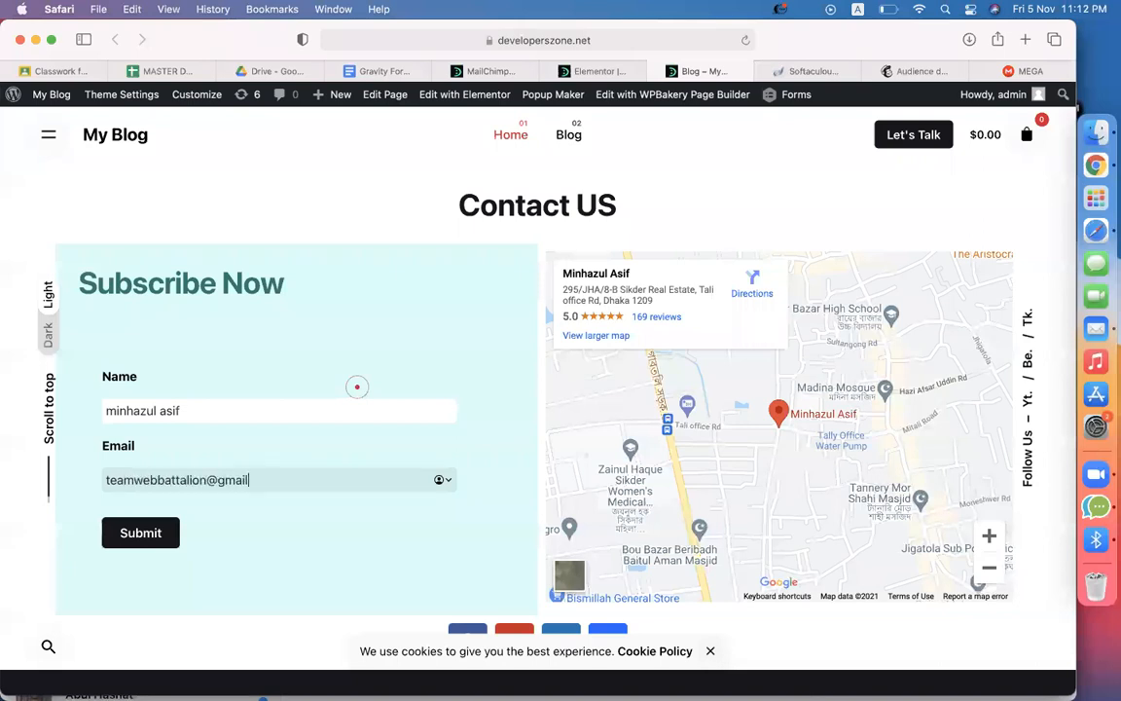
{"action": "left_click", "coordinate": [126, 537]}
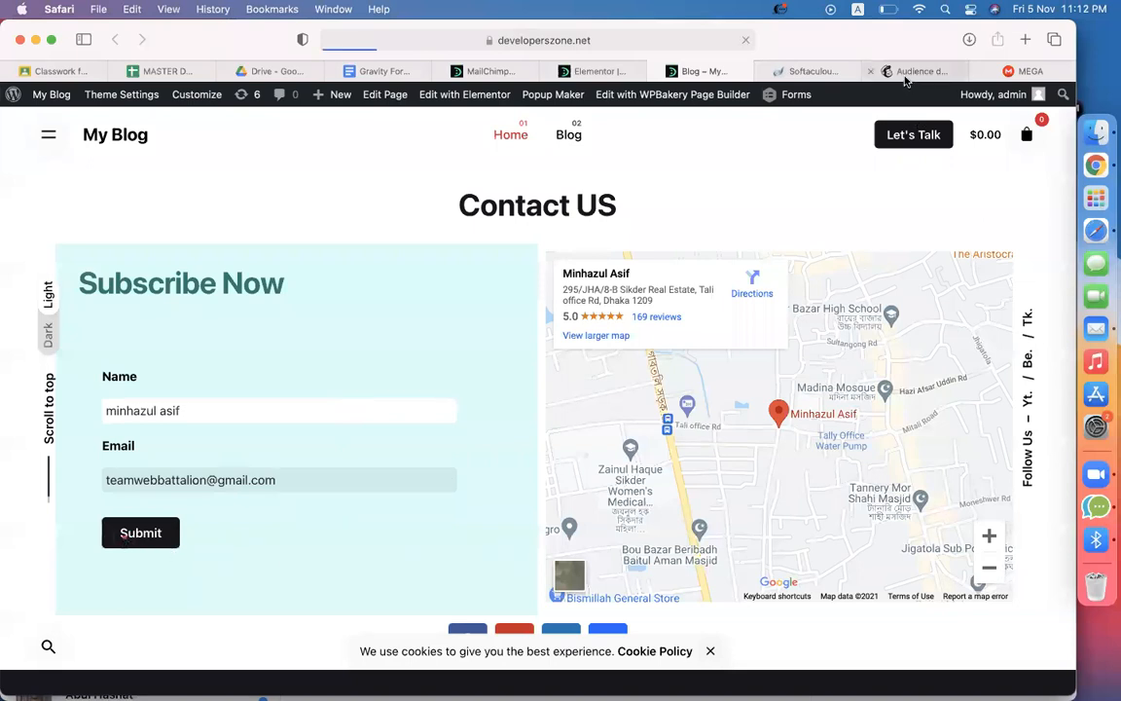
{"action": "mouse_move", "coordinate": [905, 81]}
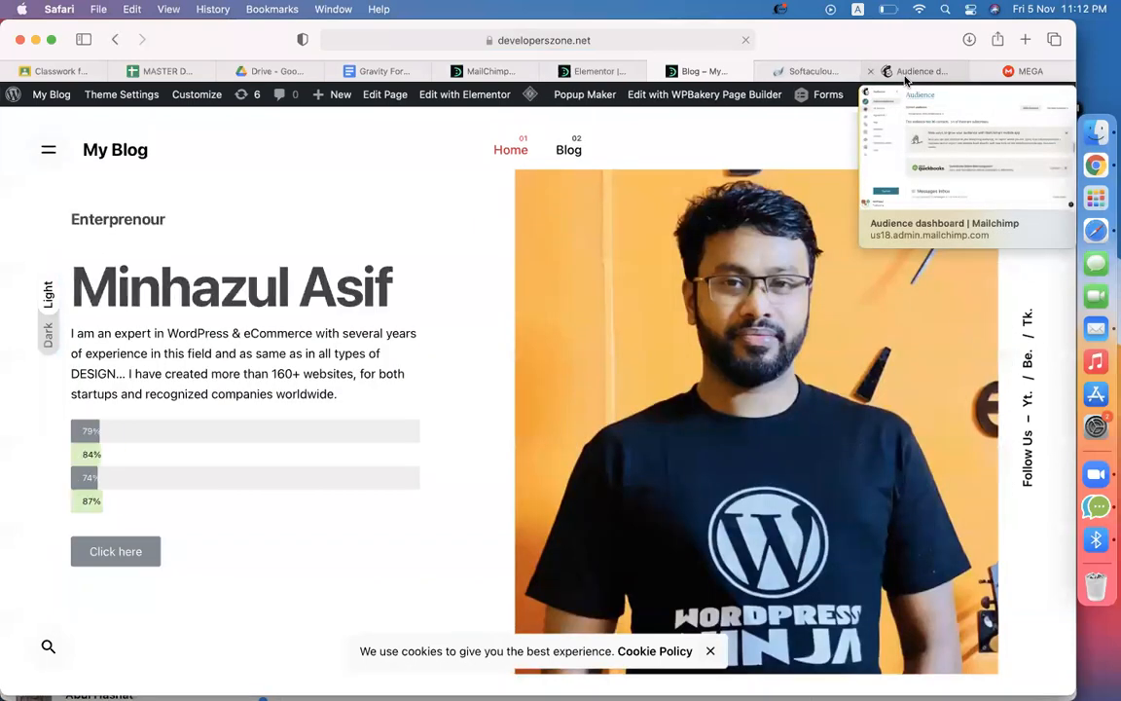
Check that the test subscriber appears among the audience's 37 contacts, then go to Automations
{"action": "left_click", "coordinate": [906, 73]}
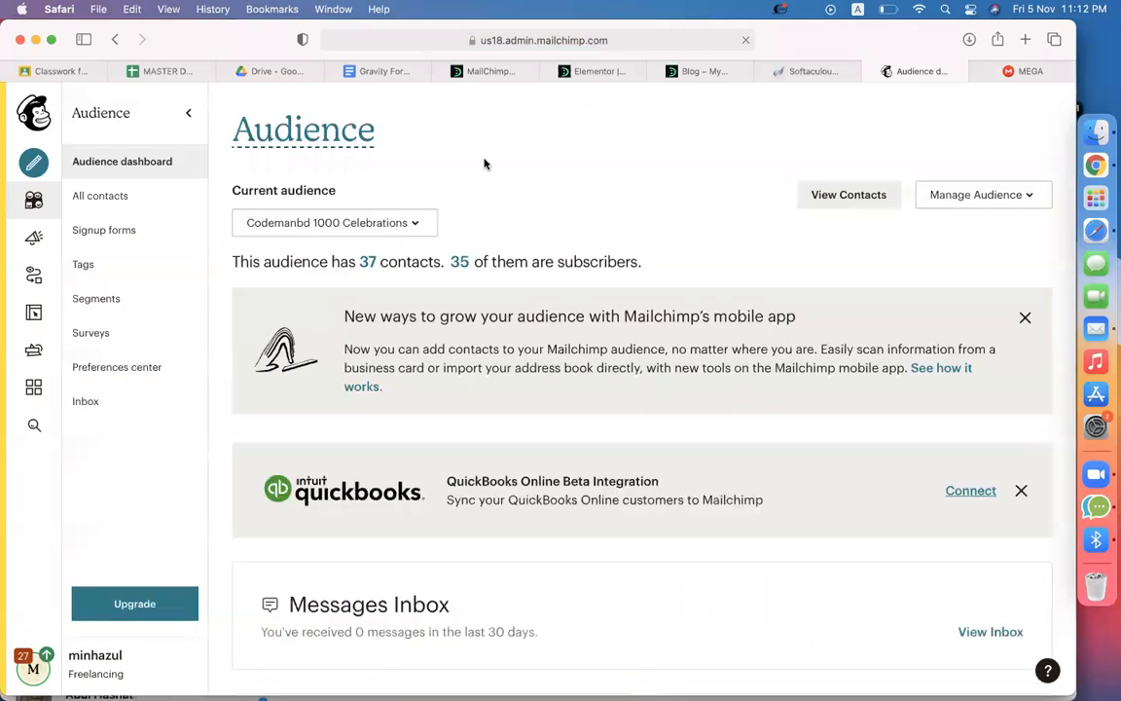
{"action": "left_click", "coordinate": [368, 264]}
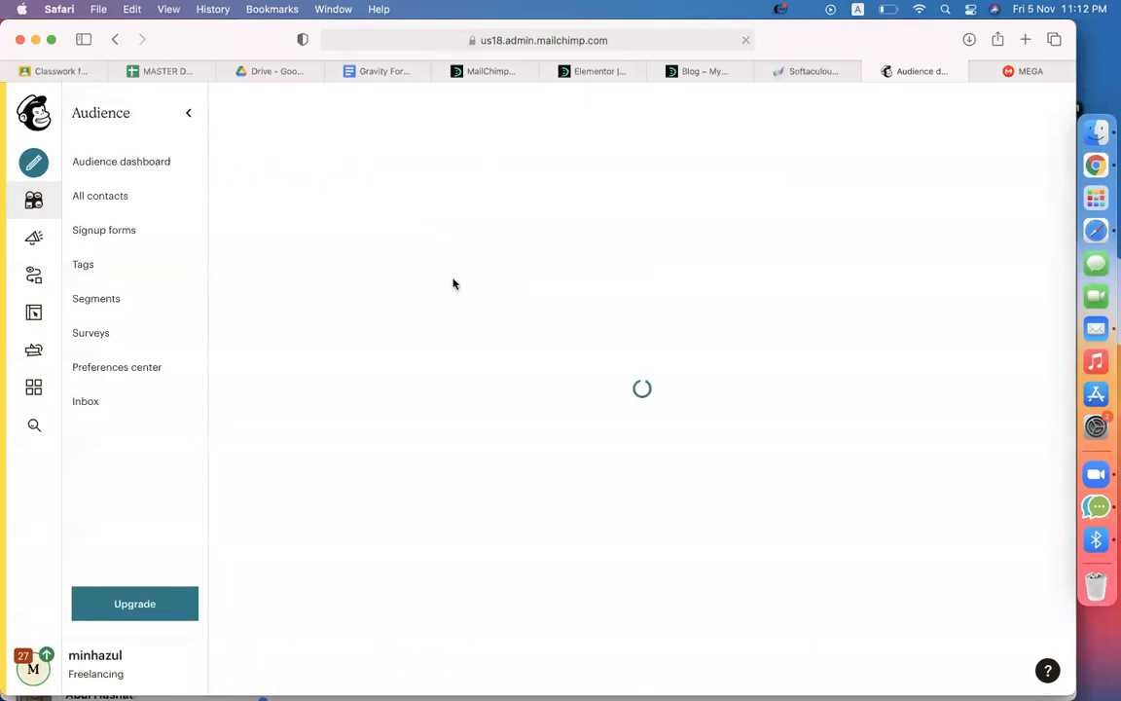
{"action": "scroll", "coordinate": [466, 288], "scroll_direction": "down", "scroll_amount": 3}
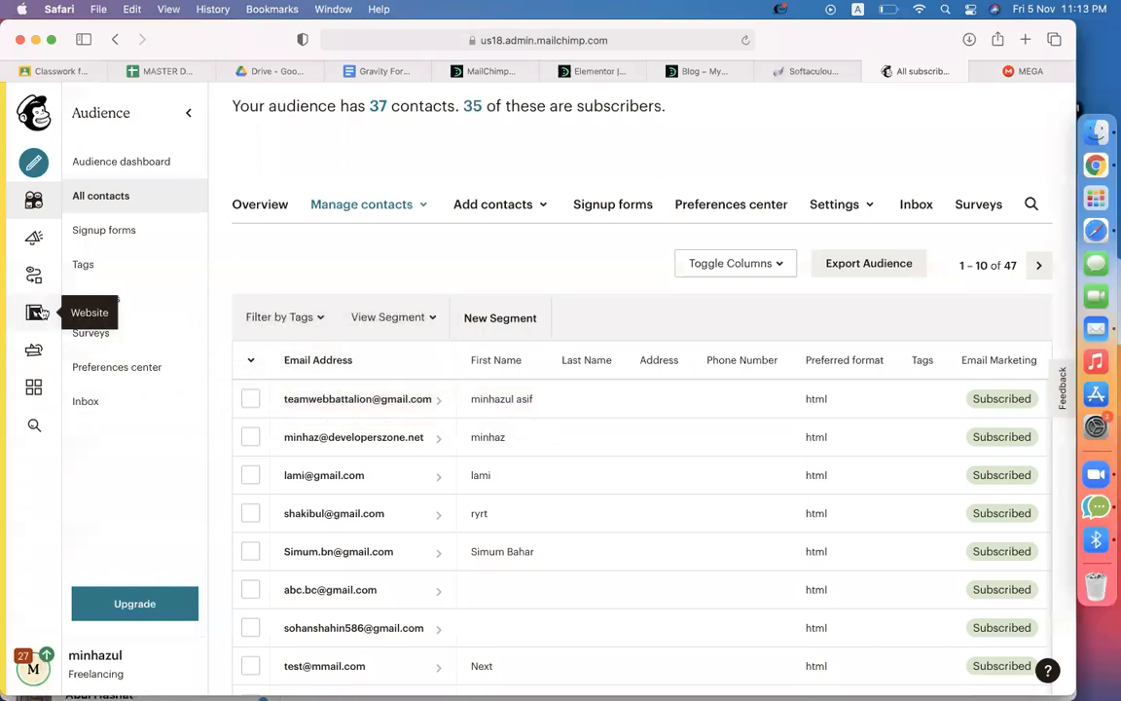
{"action": "left_click", "coordinate": [33, 278]}
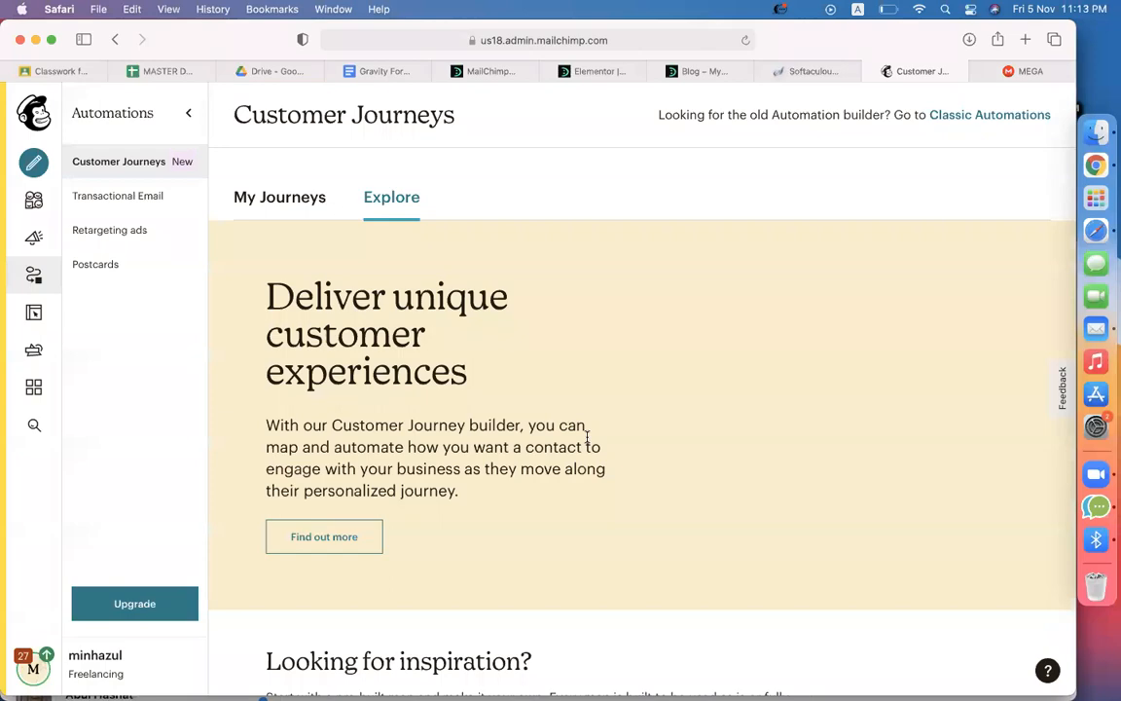
Create a classic Welcome new subscribers automation for the Codemanbd 1000 celebrations audience
{"action": "scroll", "coordinate": [586, 435], "scroll_direction": "down", "scroll_amount": 5}
{"action": "scroll", "coordinate": [584, 443], "scroll_direction": "up", "scroll_amount": 5}
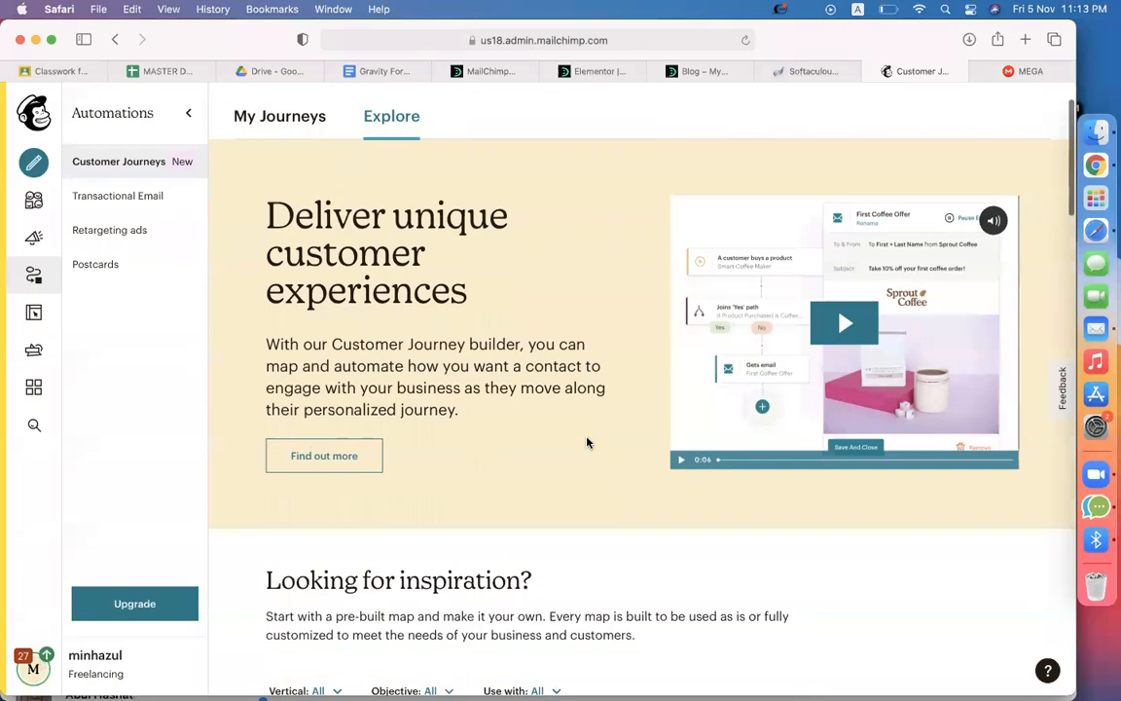
{"action": "left_click", "coordinate": [1016, 115]}
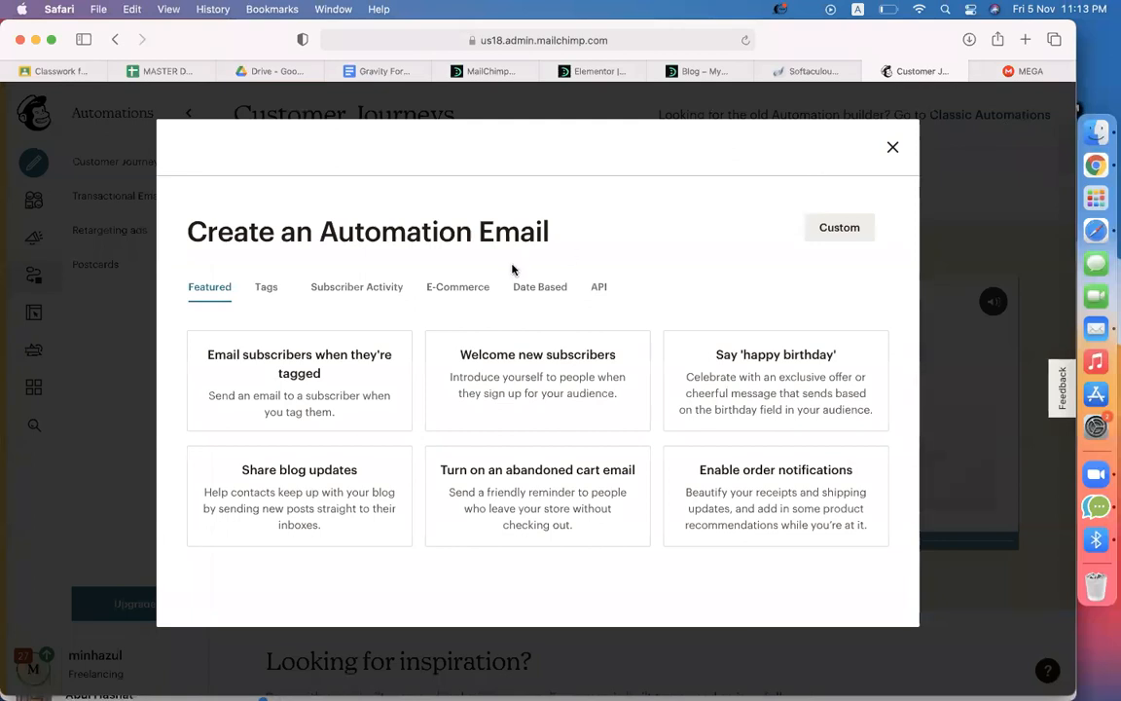
{"action": "left_click", "coordinate": [389, 289]}
{"action": "left_click", "coordinate": [316, 390]}
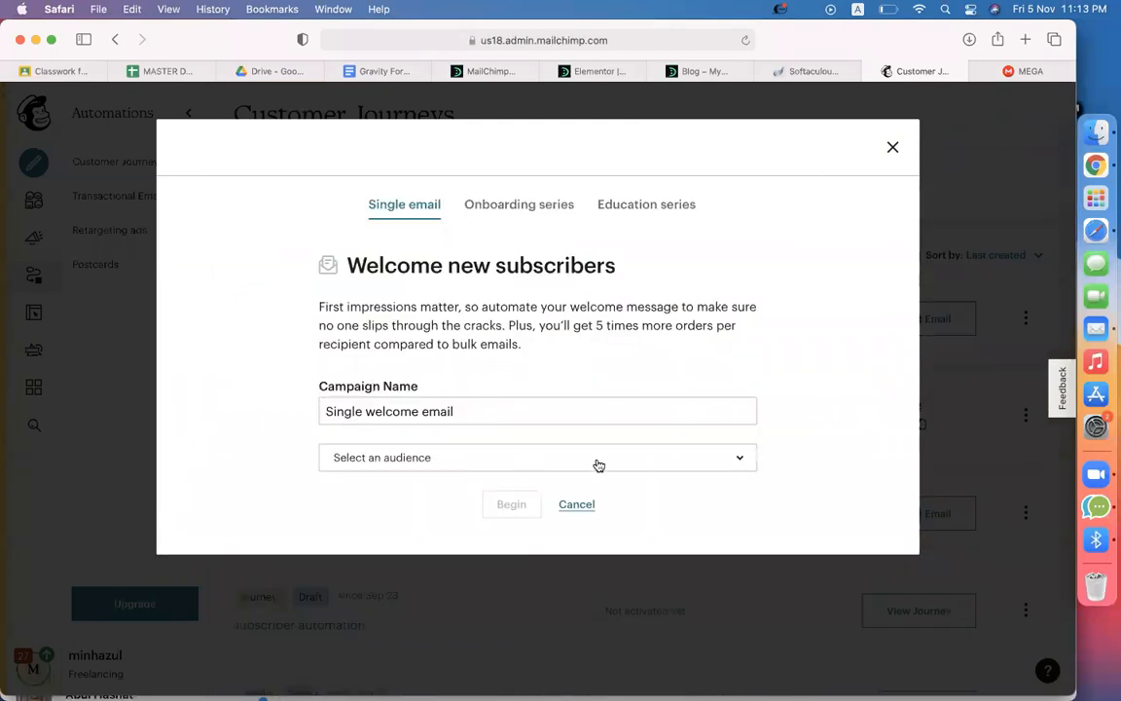
{"action": "left_click", "coordinate": [463, 465]}
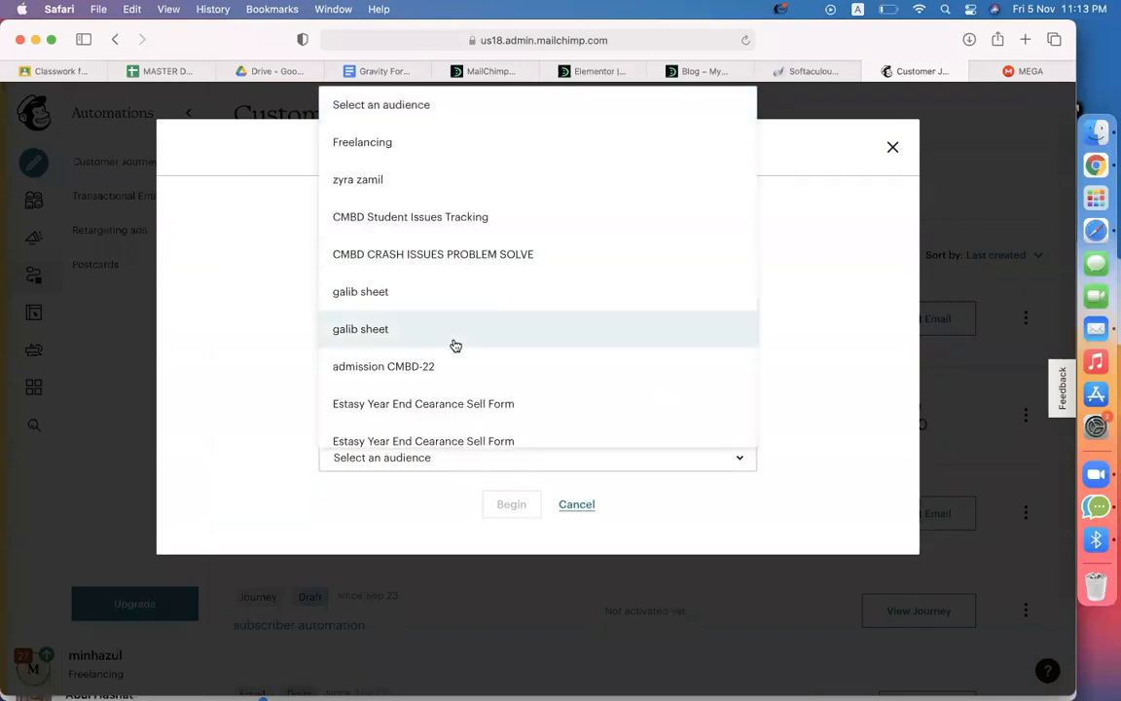
{"action": "scroll", "coordinate": [455, 346], "scroll_direction": "down", "scroll_amount": 10}
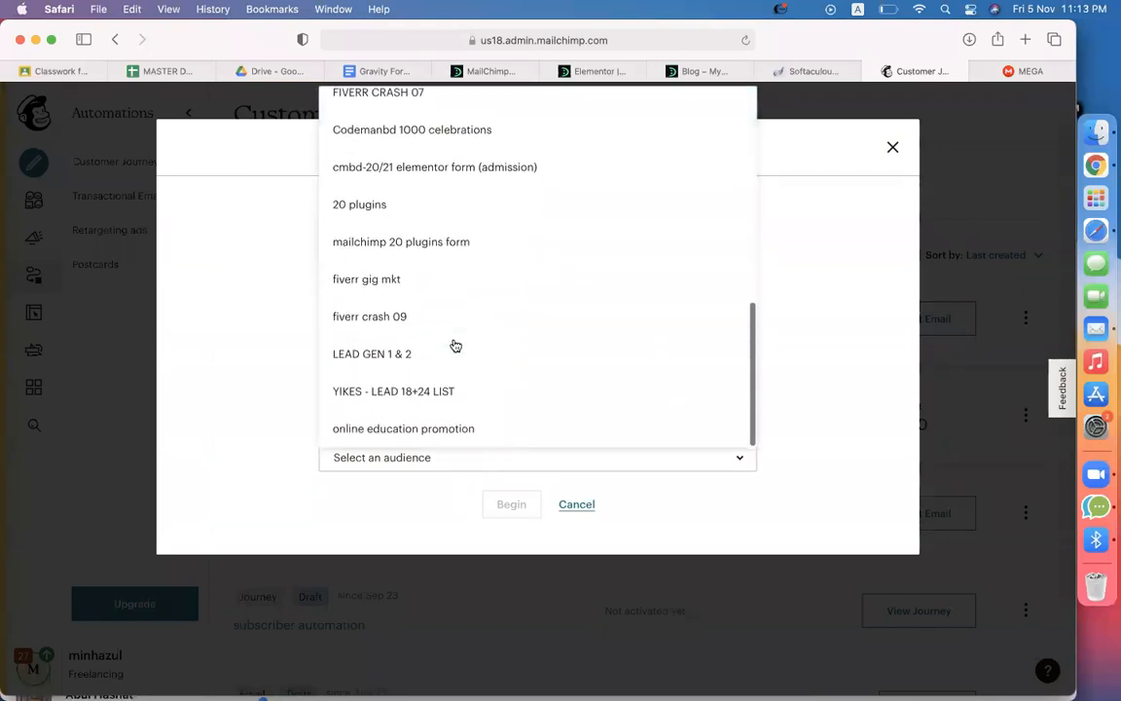
{"action": "left_click", "coordinate": [435, 137]}
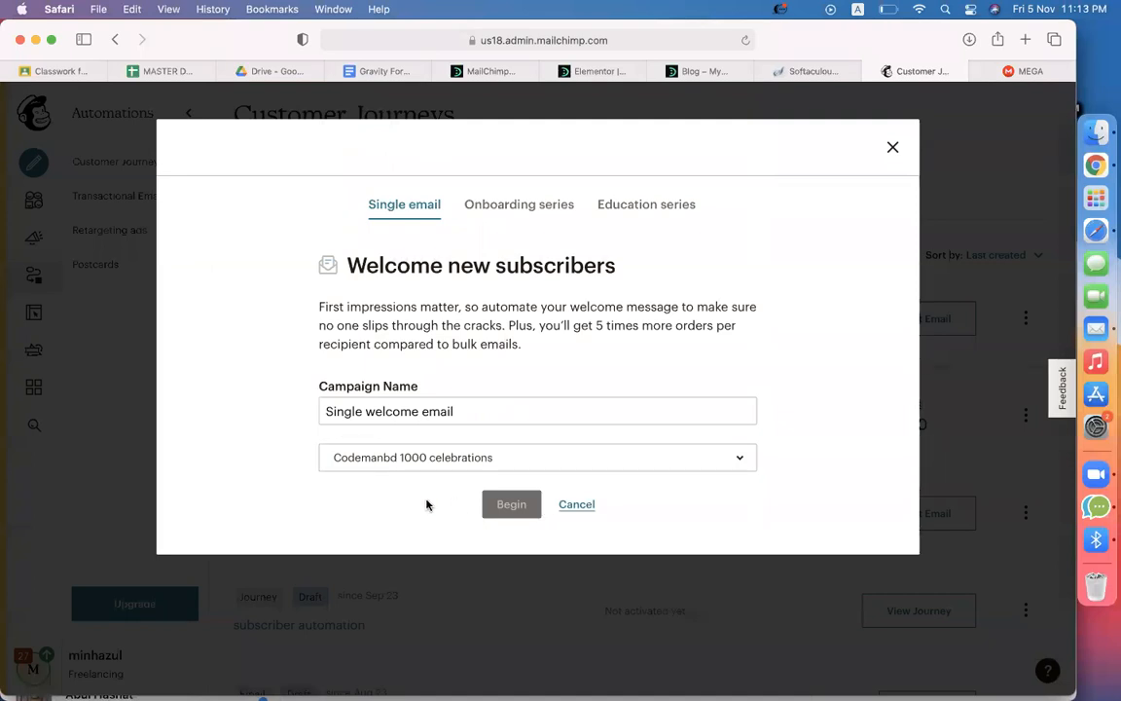
{"action": "left_click", "coordinate": [498, 507]}
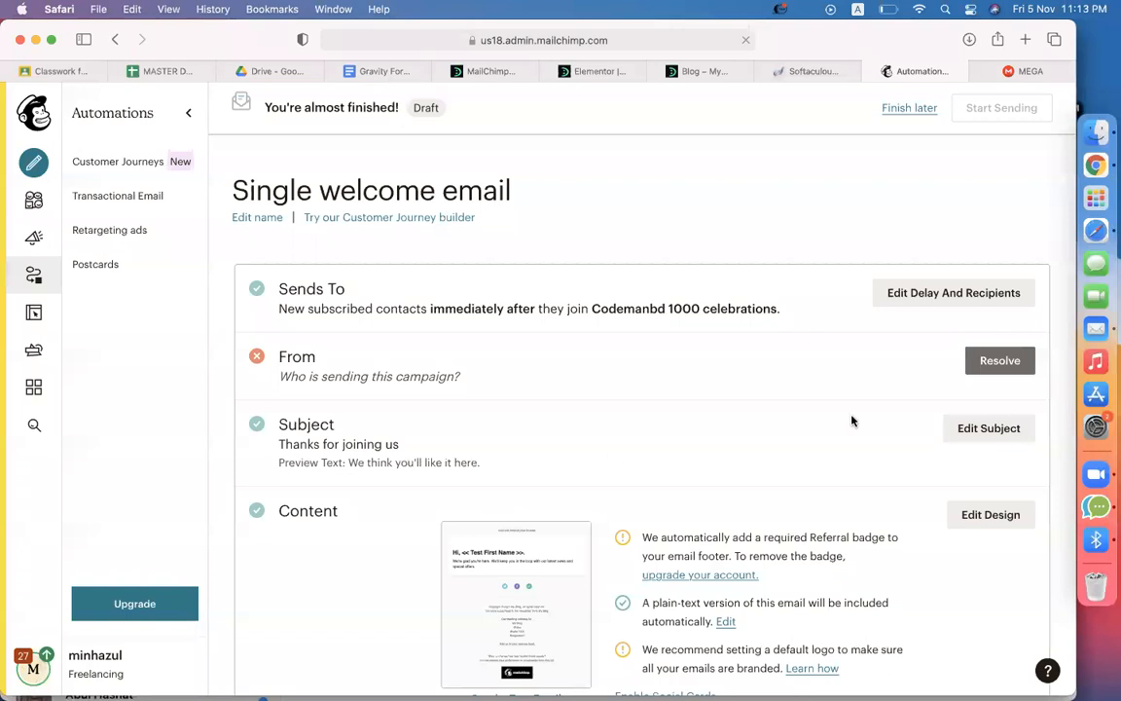
Open the welcome email's From settings and select the existing sender name and address
{"action": "left_click", "coordinate": [998, 362]}
{"action": "left_click", "coordinate": [425, 442]}
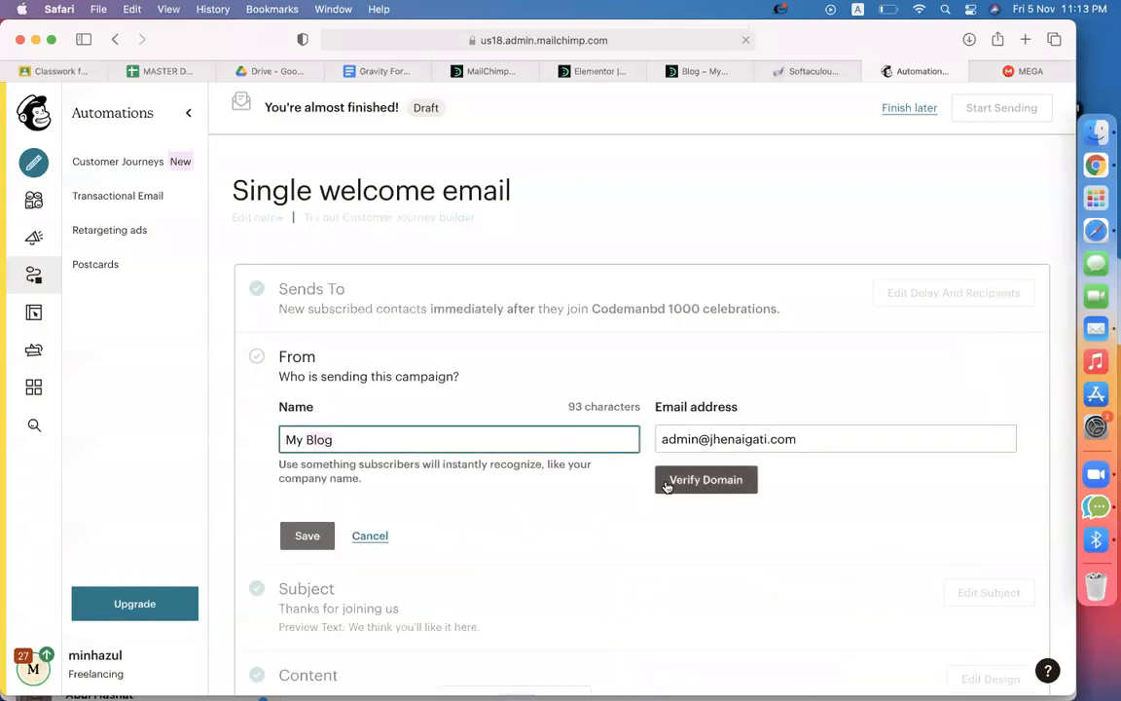
{"action": "double_click", "coordinate": [761, 442]}
{"action": "left_click", "coordinate": [833, 513]}
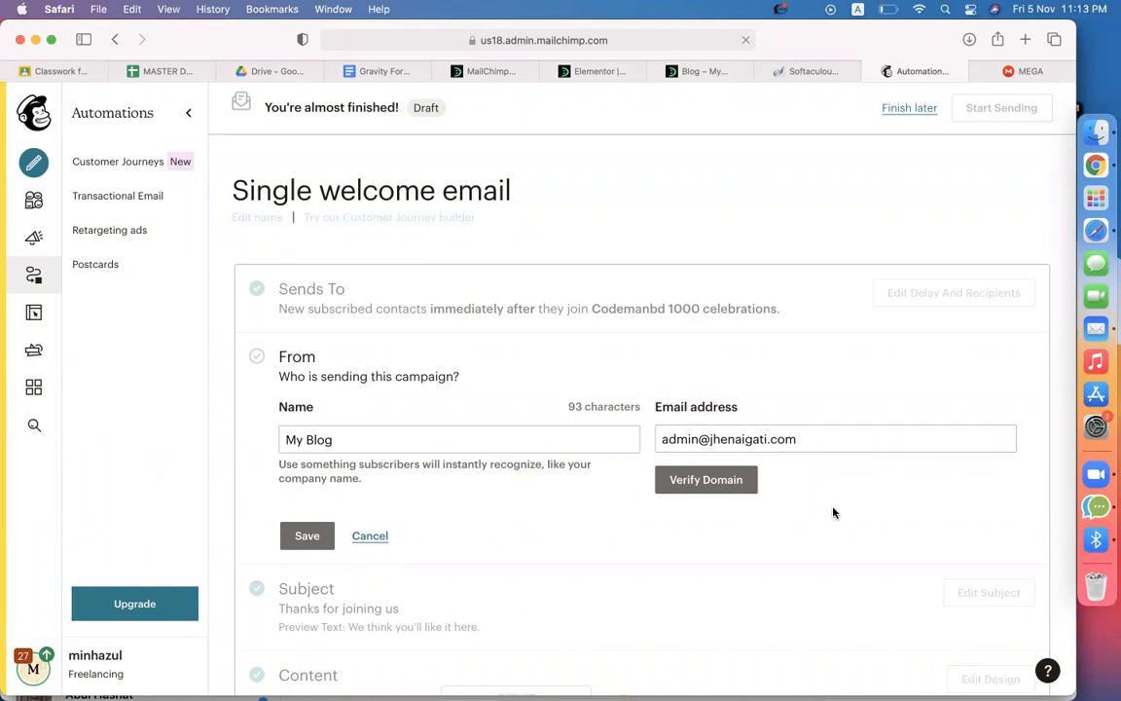
{"action": "left_click", "coordinate": [681, 72]}
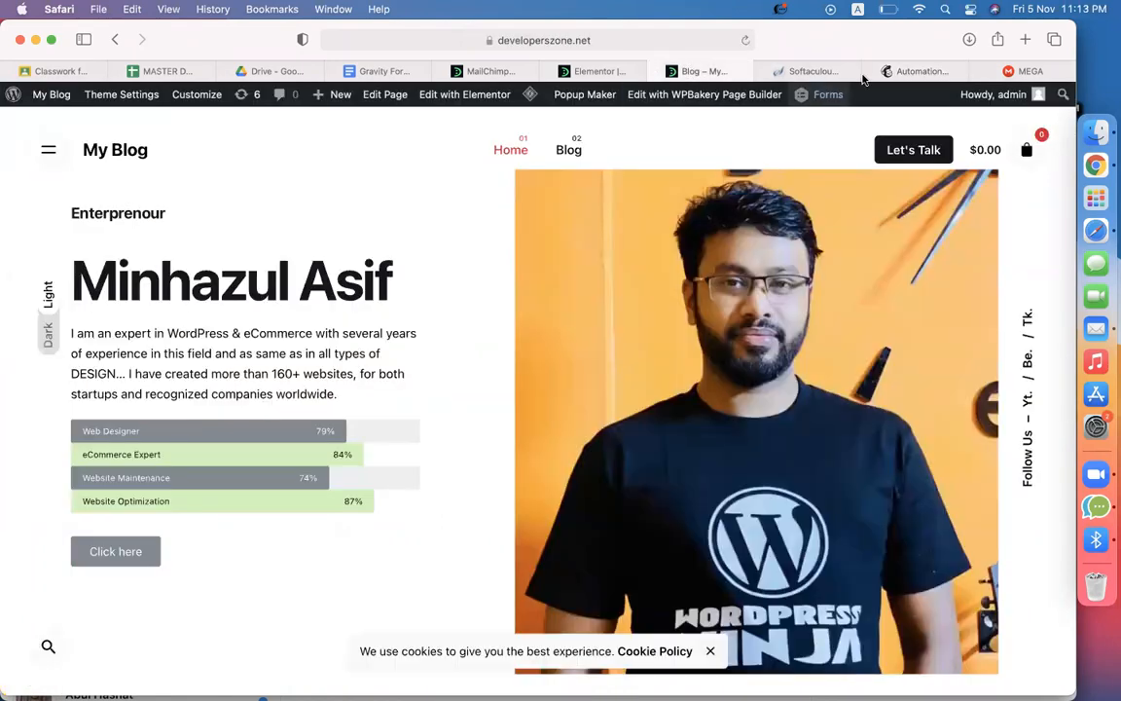
{"action": "left_click", "coordinate": [949, 71]}
{"action": "scroll", "coordinate": [573, 325], "scroll_direction": "down", "scroll_amount": 2}
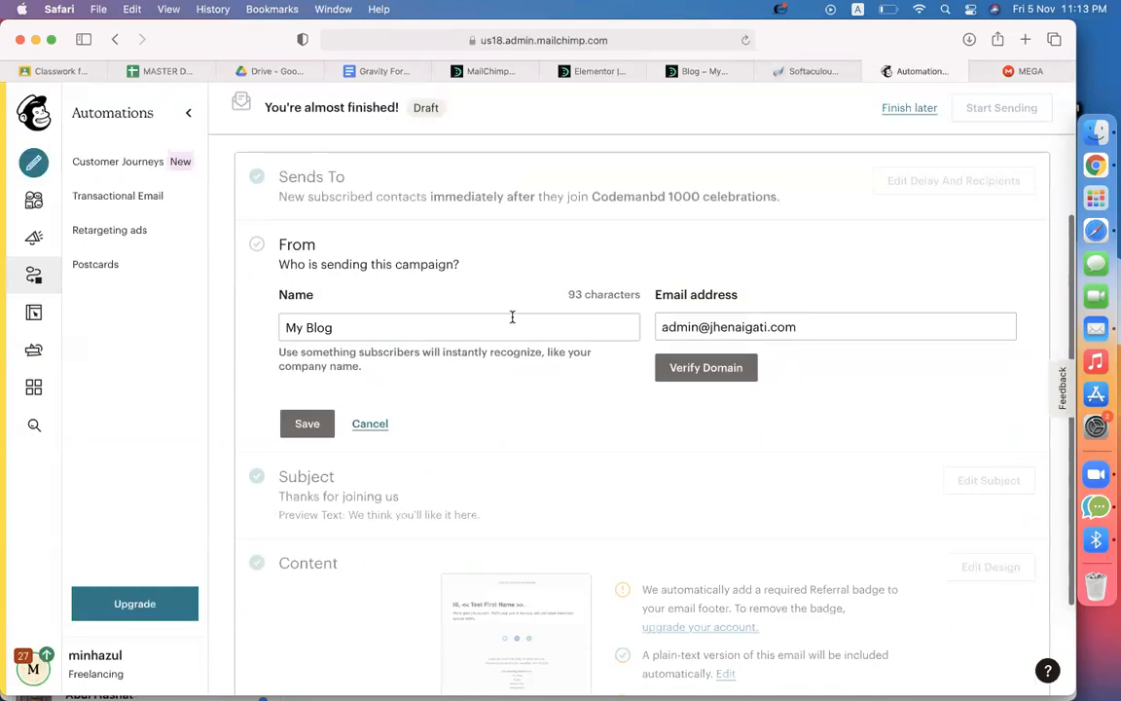
Replace the sender with the owner's Gmail address and personal name, and save
{"action": "left_click", "coordinate": [780, 325]}
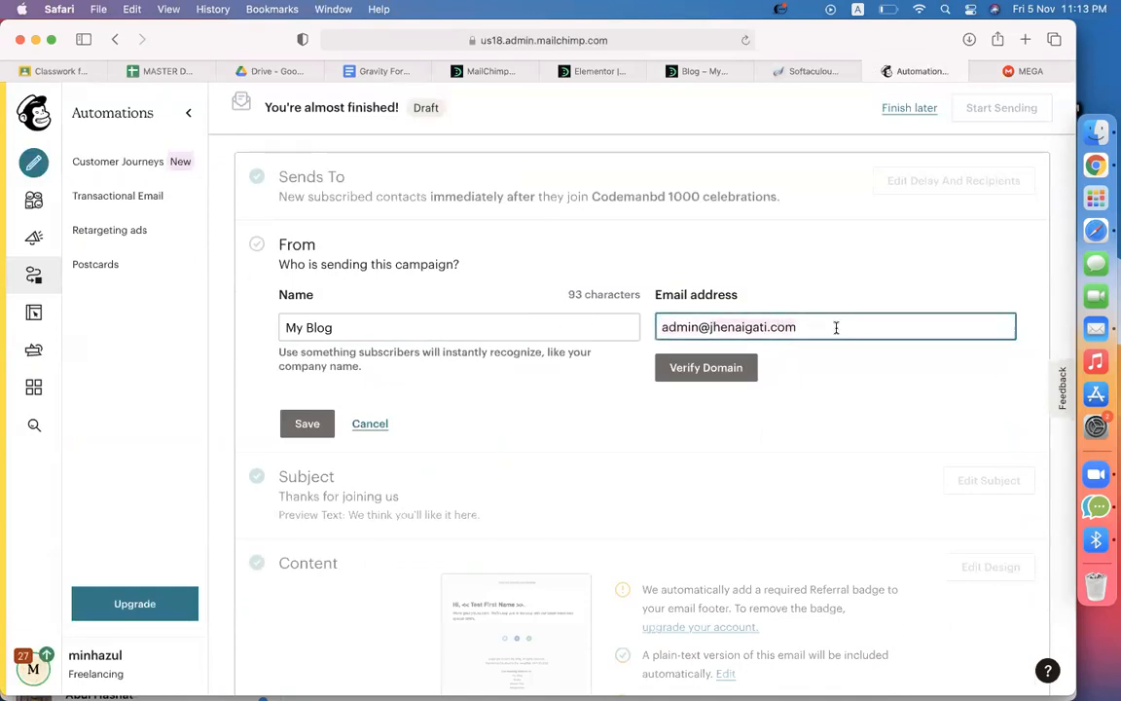
{"action": "key", "text": "super+a"}
{"action": "type", "text": "free"}
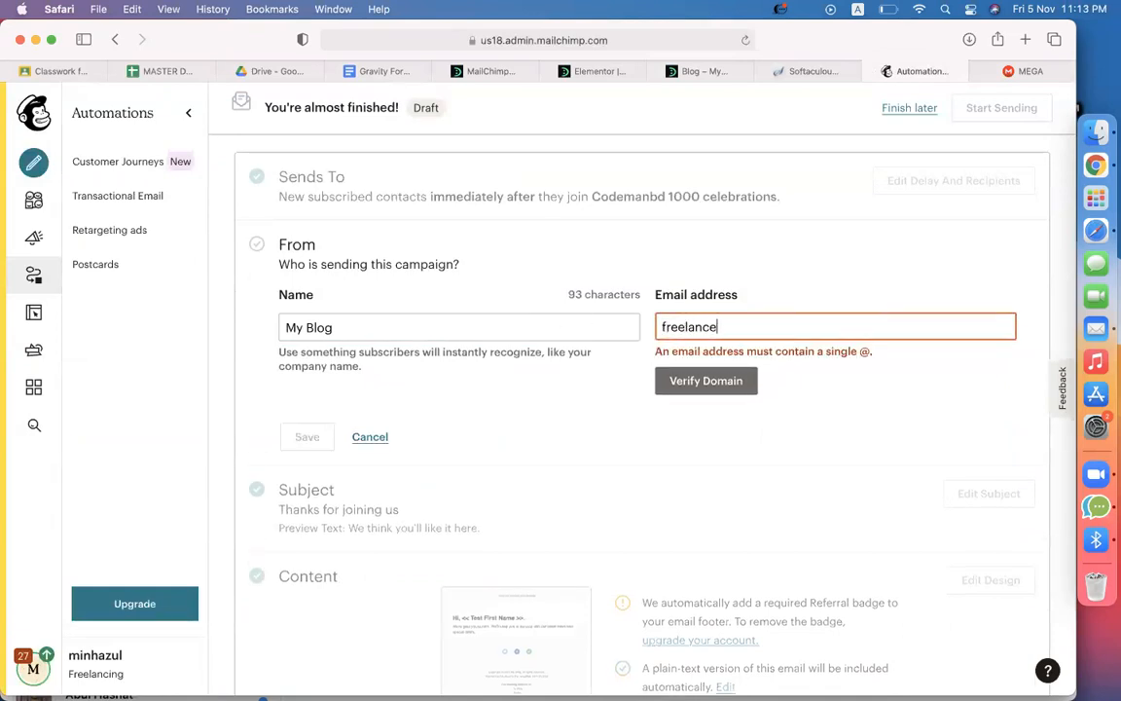
{"action": "type", "text": "lan"}
{"action": "key", "text": "super+a"}
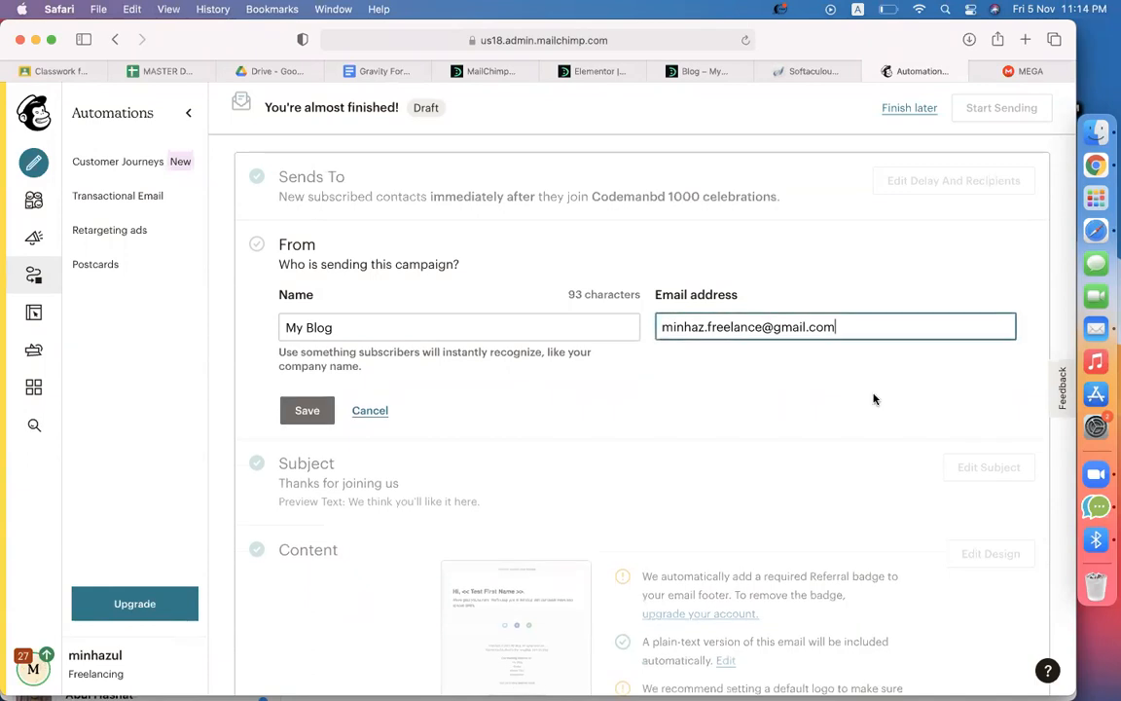
{"action": "left_click", "coordinate": [386, 326]}
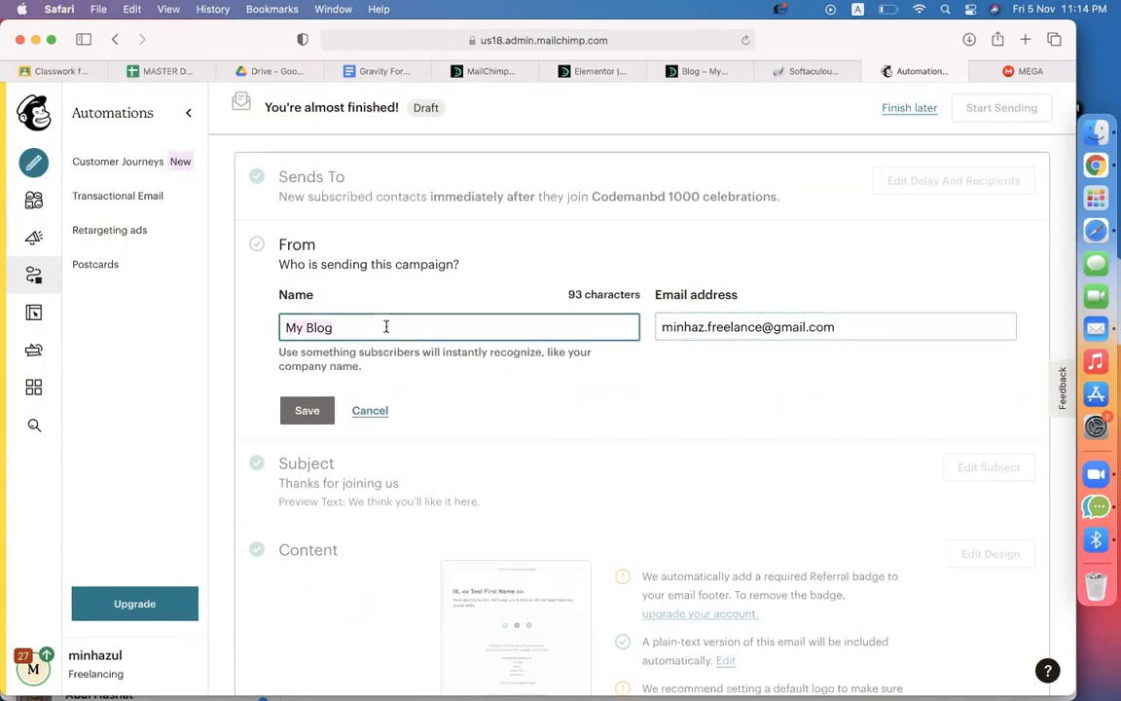
{"action": "key", "text": "super+a"}
{"action": "type", "text": "Minhazul Asof"}
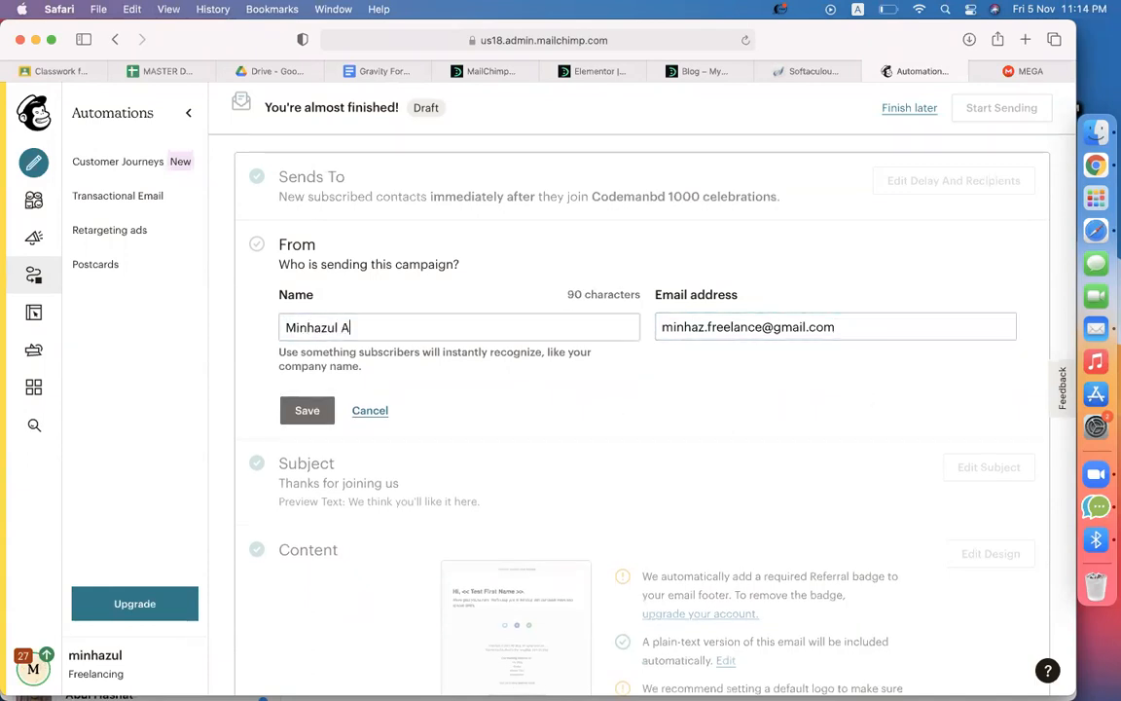
{"action": "key", "text": "BackSpace"}
{"action": "key", "text": "BackSpace"}
{"action": "key", "text": "BackSpace"}
{"action": "type", "text": "if"}
{"action": "left_click", "coordinate": [308, 411]}
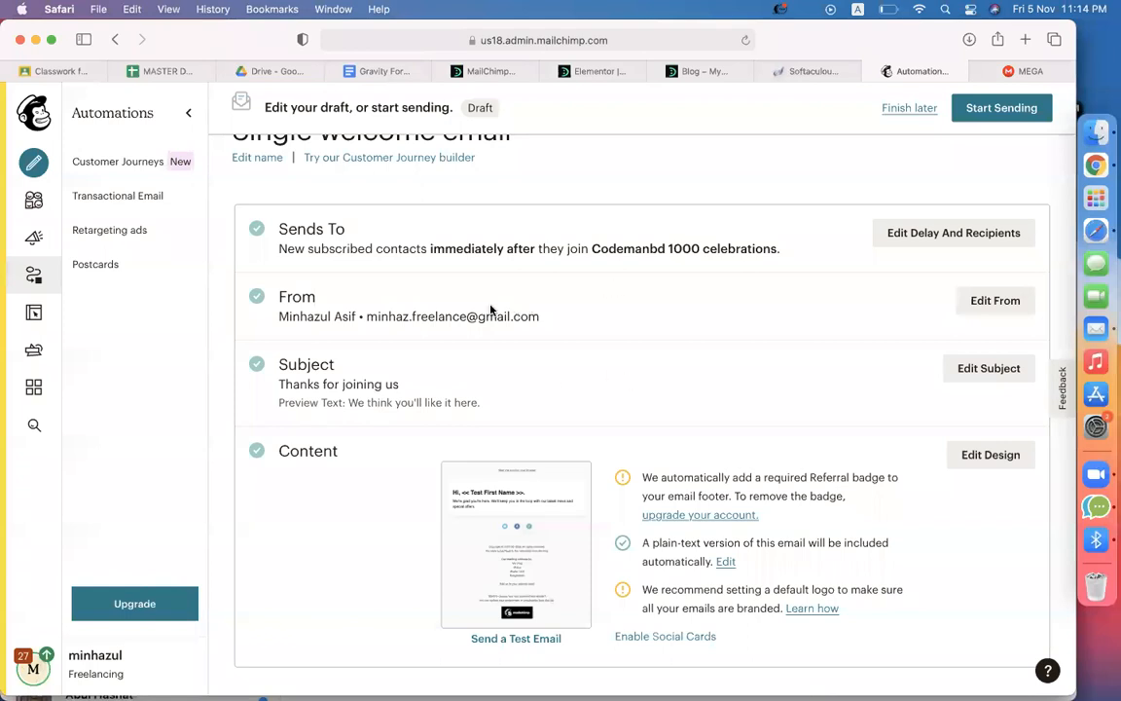
Note the immediately-after-signup timing and go to the email's content design
{"action": "left_click_drag", "start_coordinate": [430, 248], "coordinate": [525, 248]}
{"action": "scroll", "coordinate": [650, 395], "scroll_direction": "down", "scroll_amount": 1}
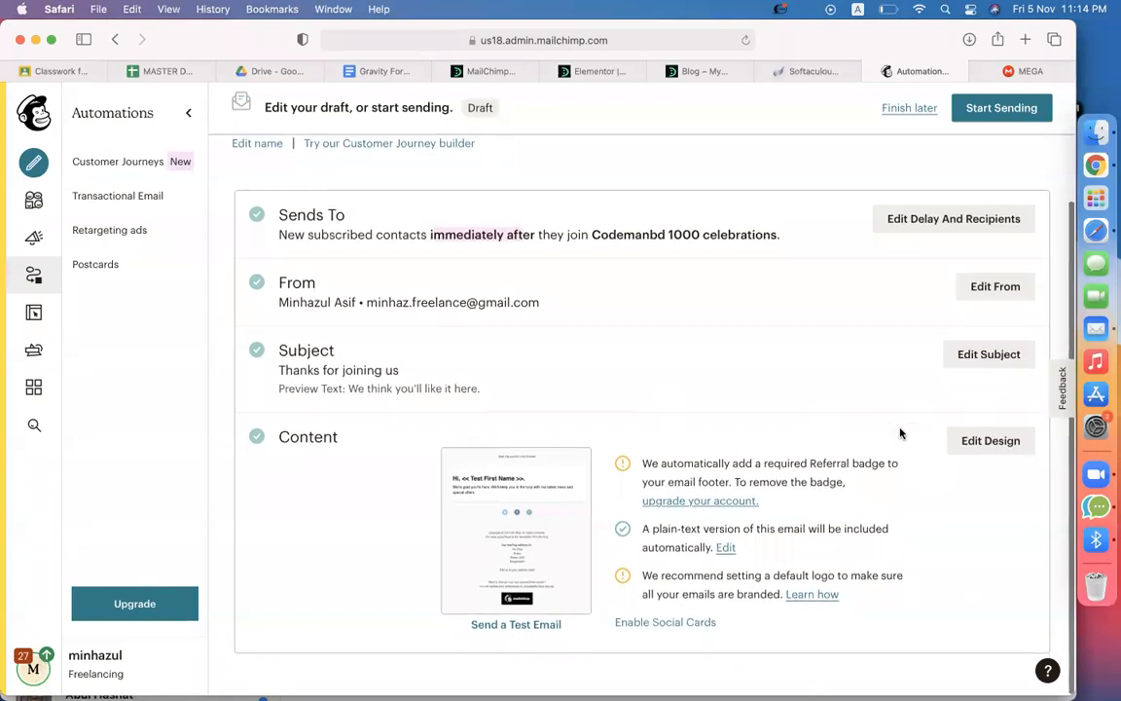
{"action": "left_click", "coordinate": [964, 440]}
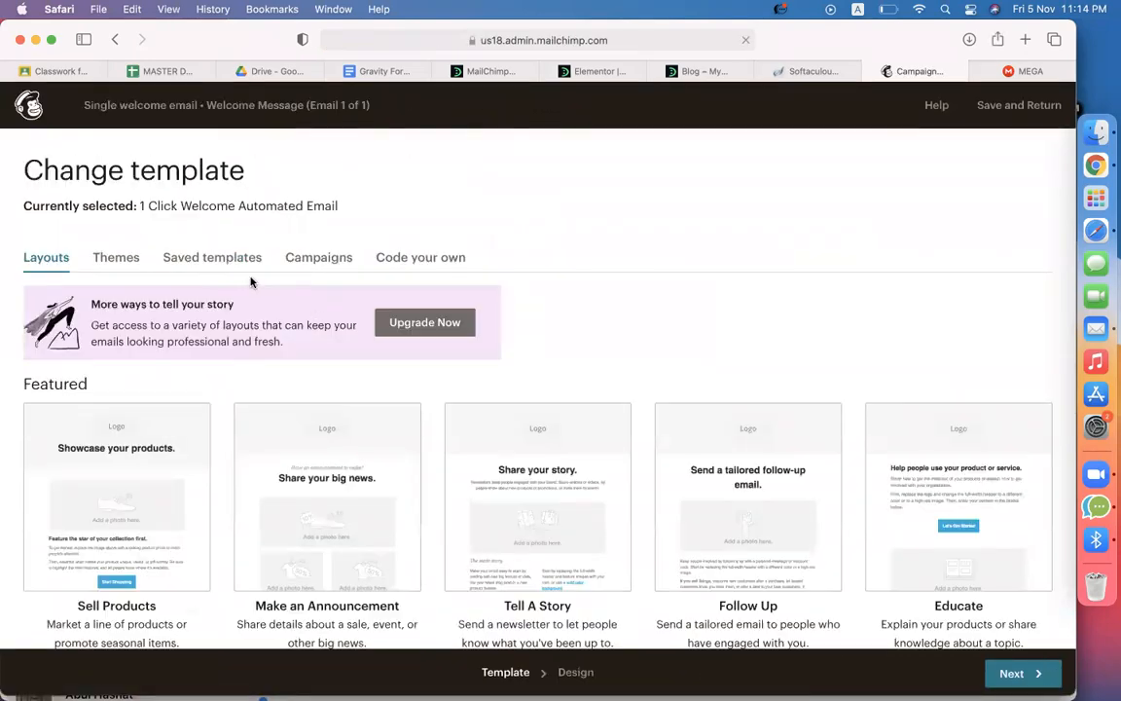
Switch the welcome email template to the Appointment Reminder theme
{"action": "left_click", "coordinate": [116, 259]}
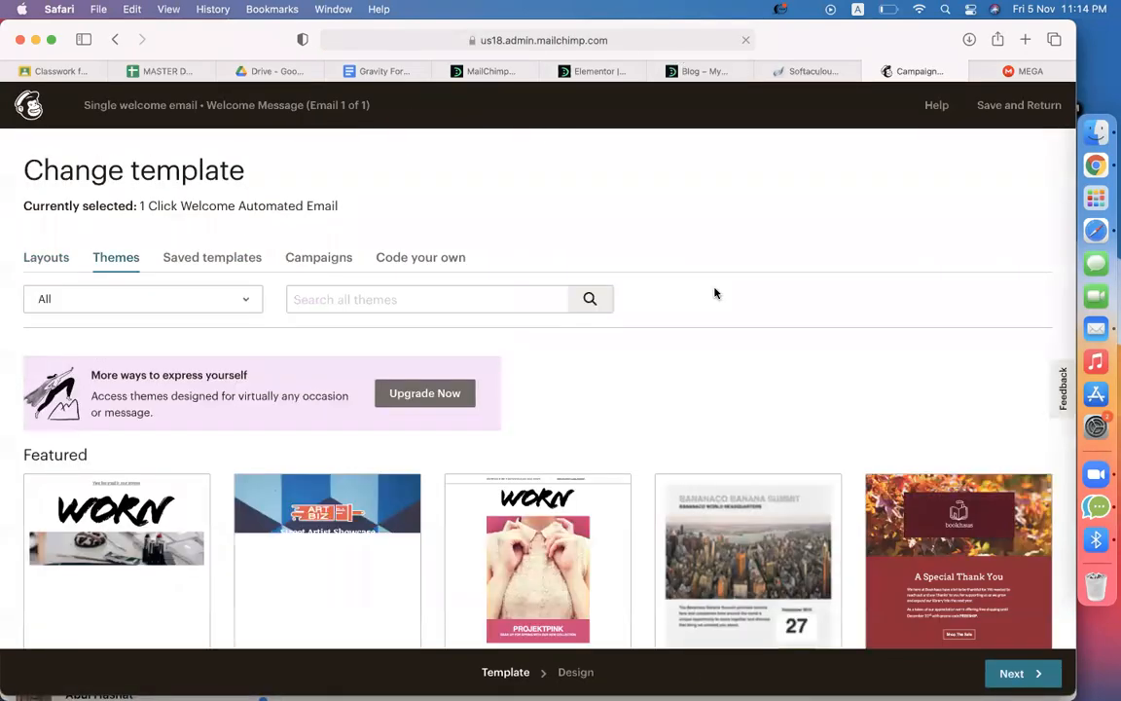
{"action": "scroll", "coordinate": [732, 450], "scroll_direction": "down", "scroll_amount": 3}
{"action": "left_click", "coordinate": [155, 353]}
{"action": "left_click", "coordinate": [360, 494]}
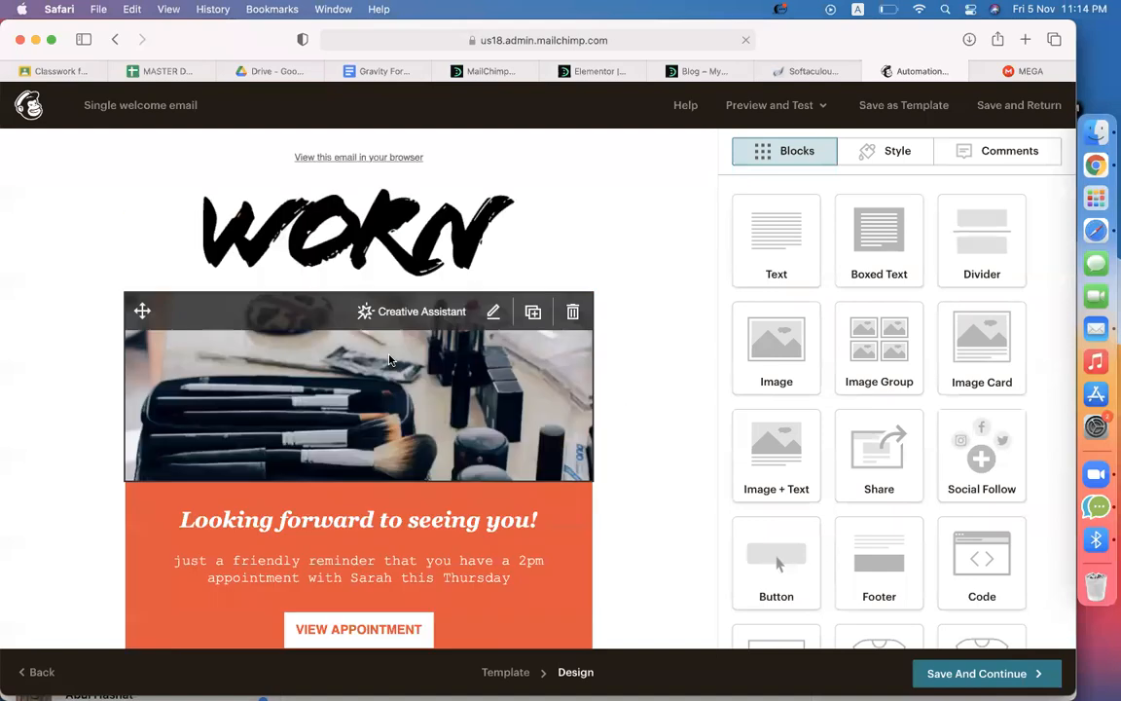
Replace the WORN header logo with the cm image
{"action": "left_click", "coordinate": [358, 234]}
{"action": "left_click", "coordinate": [826, 288]}
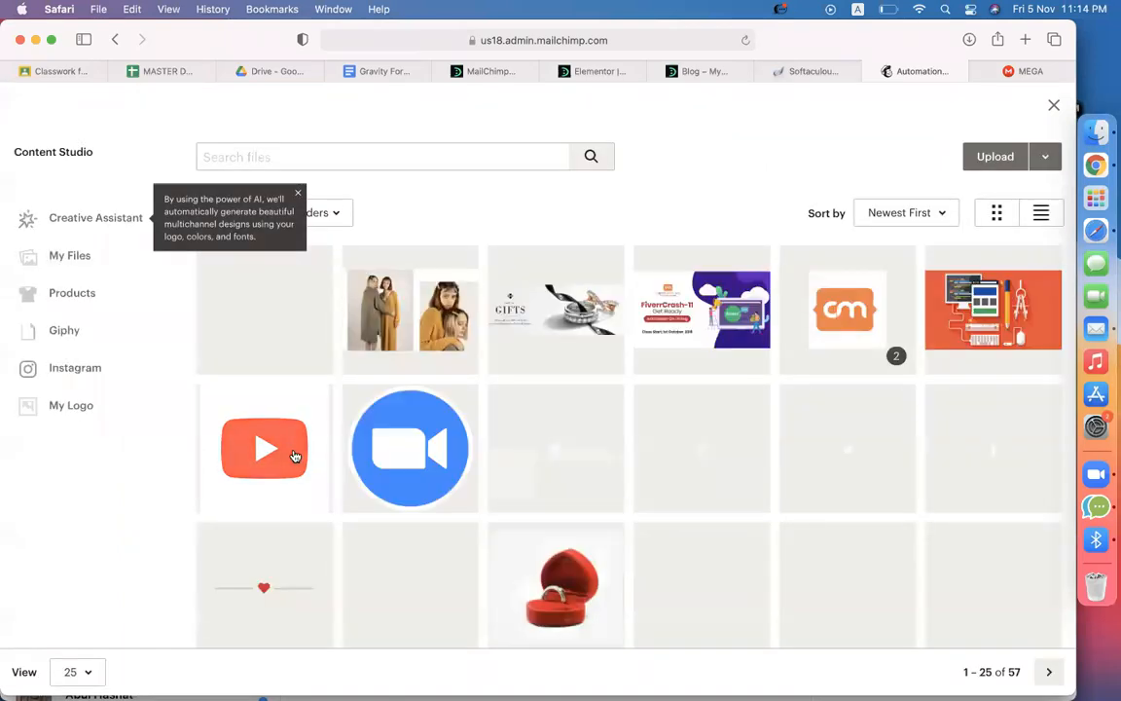
{"action": "left_click", "coordinate": [854, 280]}
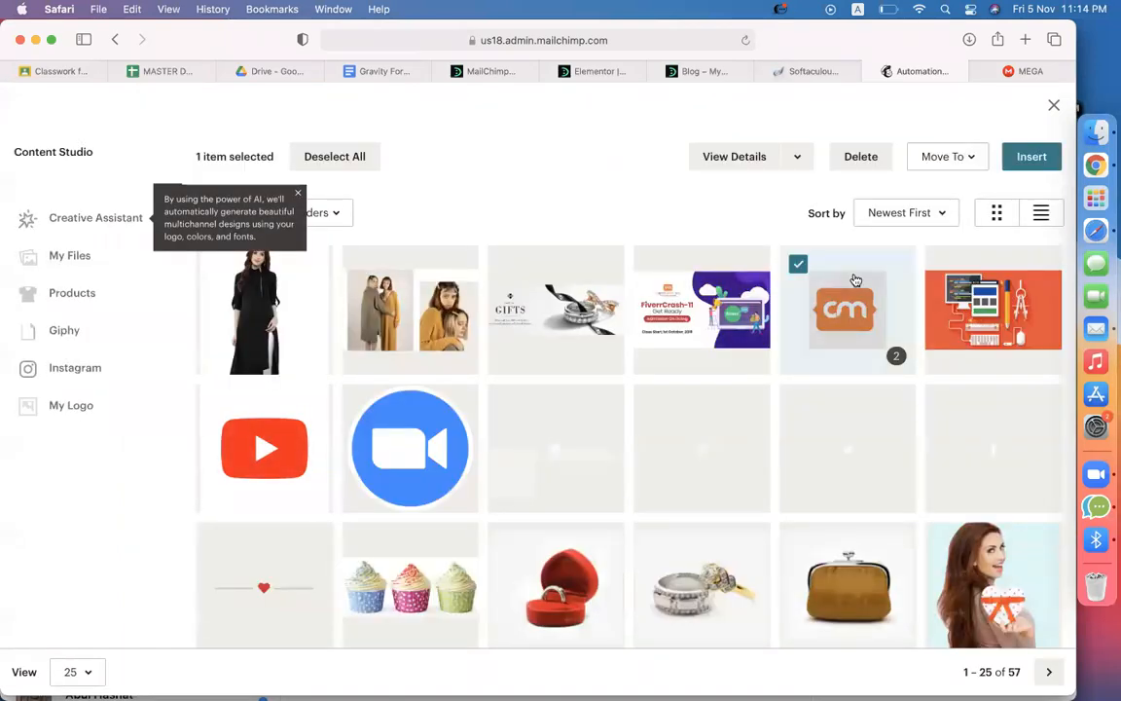
{"action": "left_click", "coordinate": [1032, 156]}
Delete the makeup photo block from the email
{"action": "scroll", "coordinate": [216, 377], "scroll_direction": "down", "scroll_amount": 2}
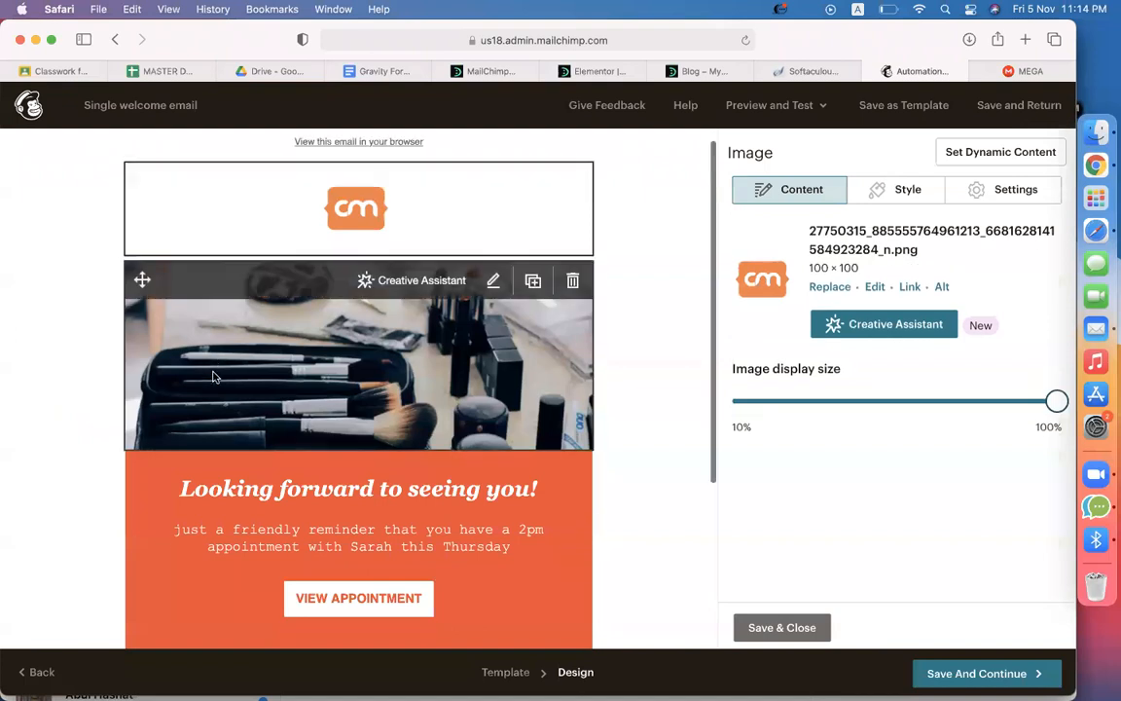
{"action": "left_click", "coordinate": [569, 235]}
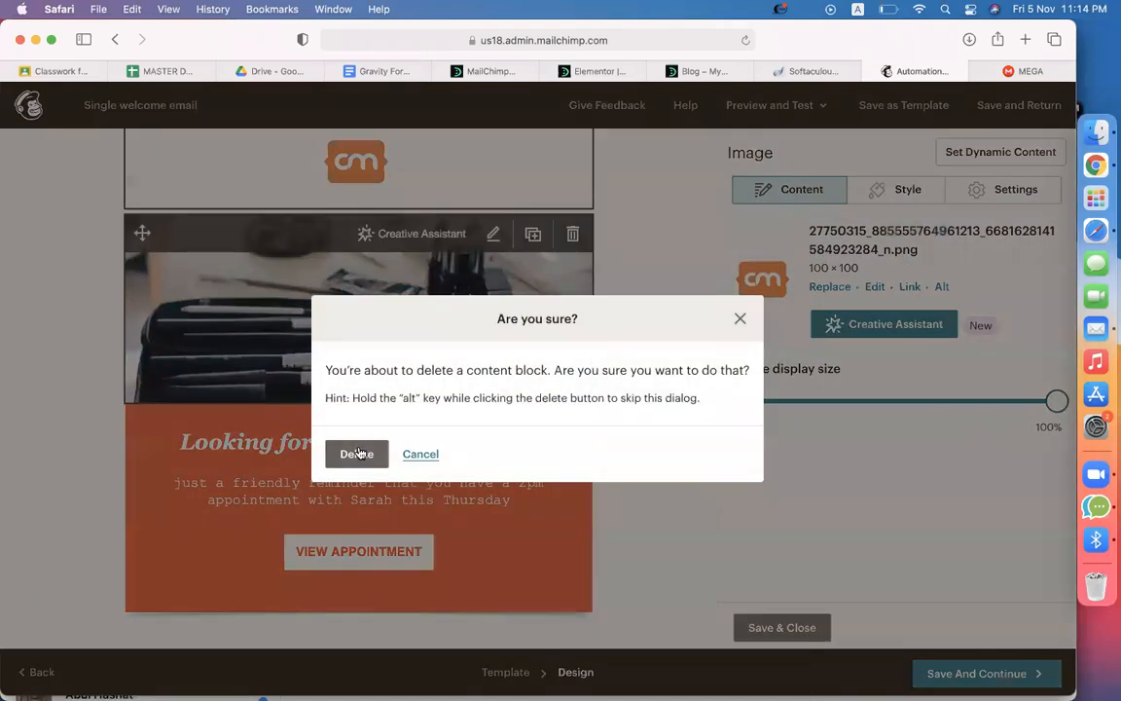
{"action": "left_click", "coordinate": [356, 454]}
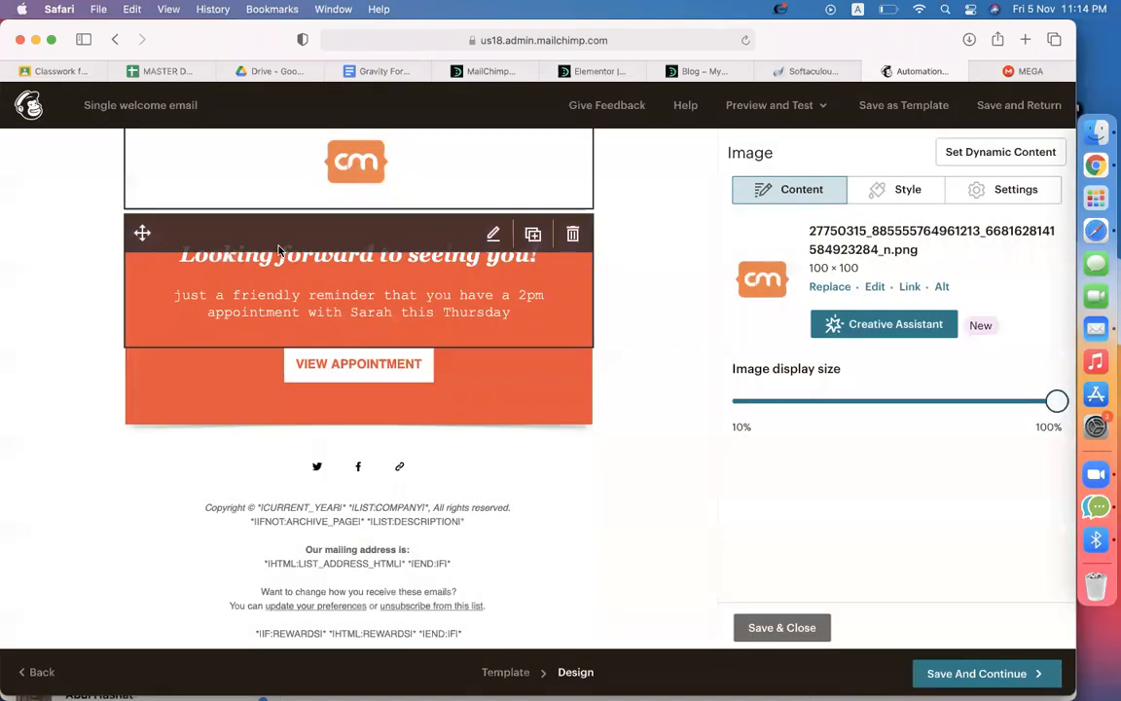
Change the heading to 'Thanks for subscribing us !' and the paragraph to 'You will get nregular email from us !'
{"action": "left_click", "coordinate": [393, 297]}
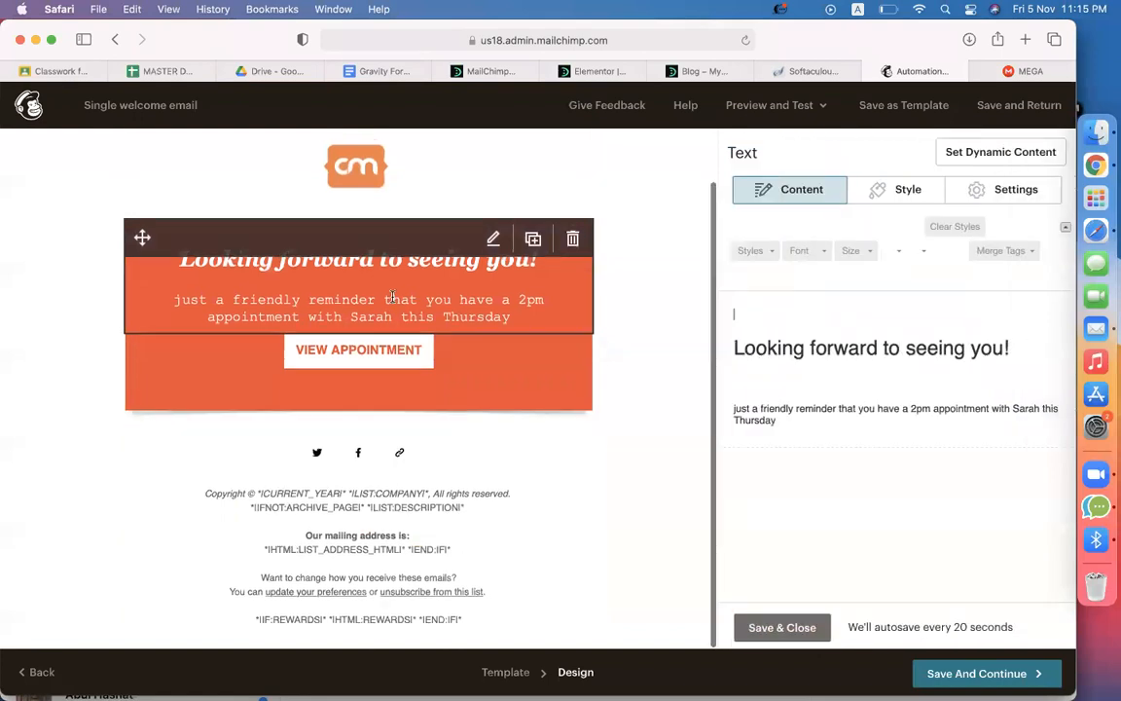
{"action": "triple_click", "coordinate": [819, 360]}
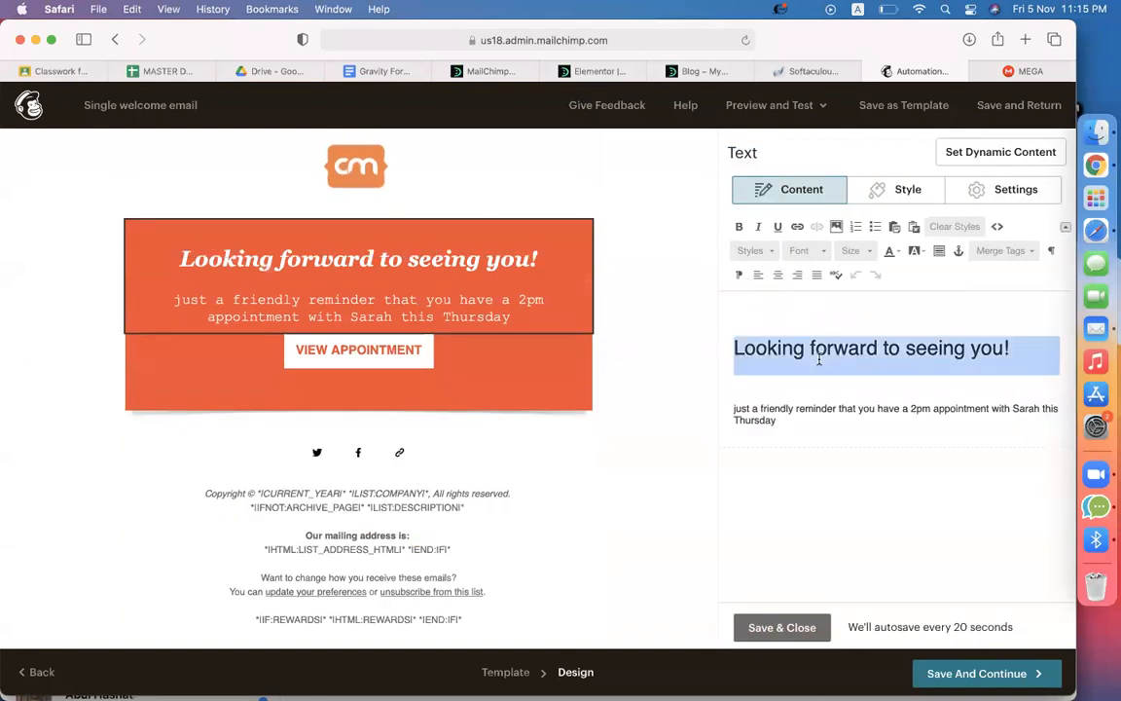
{"action": "type", "text": "Thanks for s"}
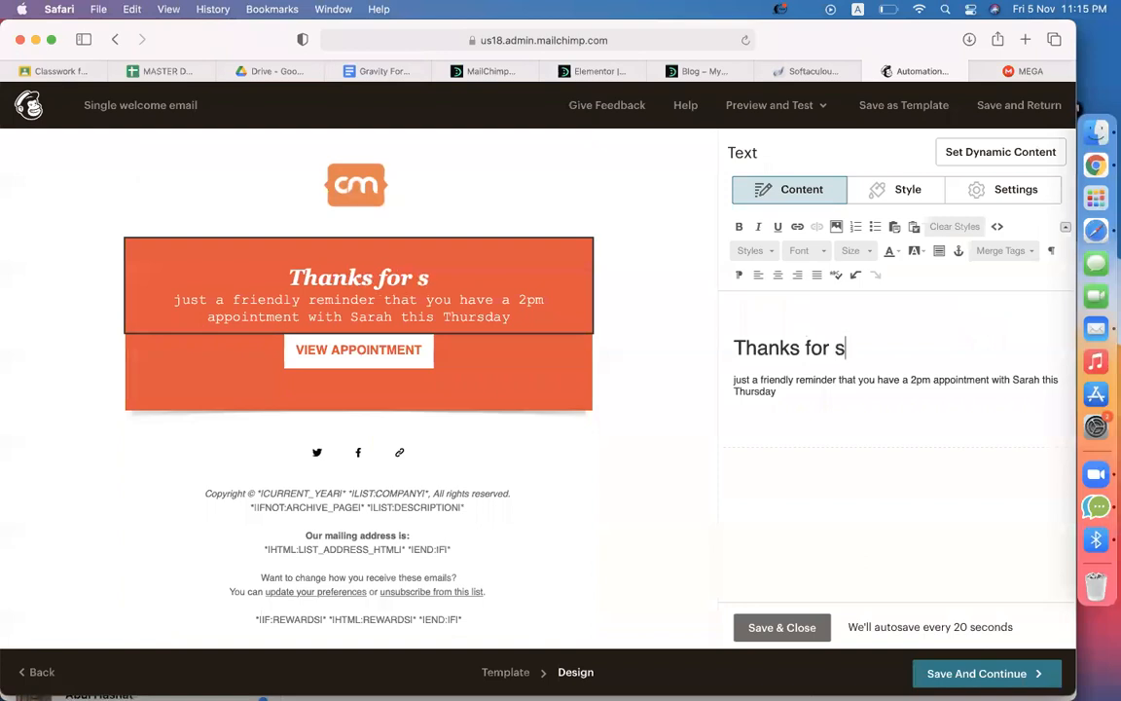
{"action": "type", "text": "ubscribing us !"}
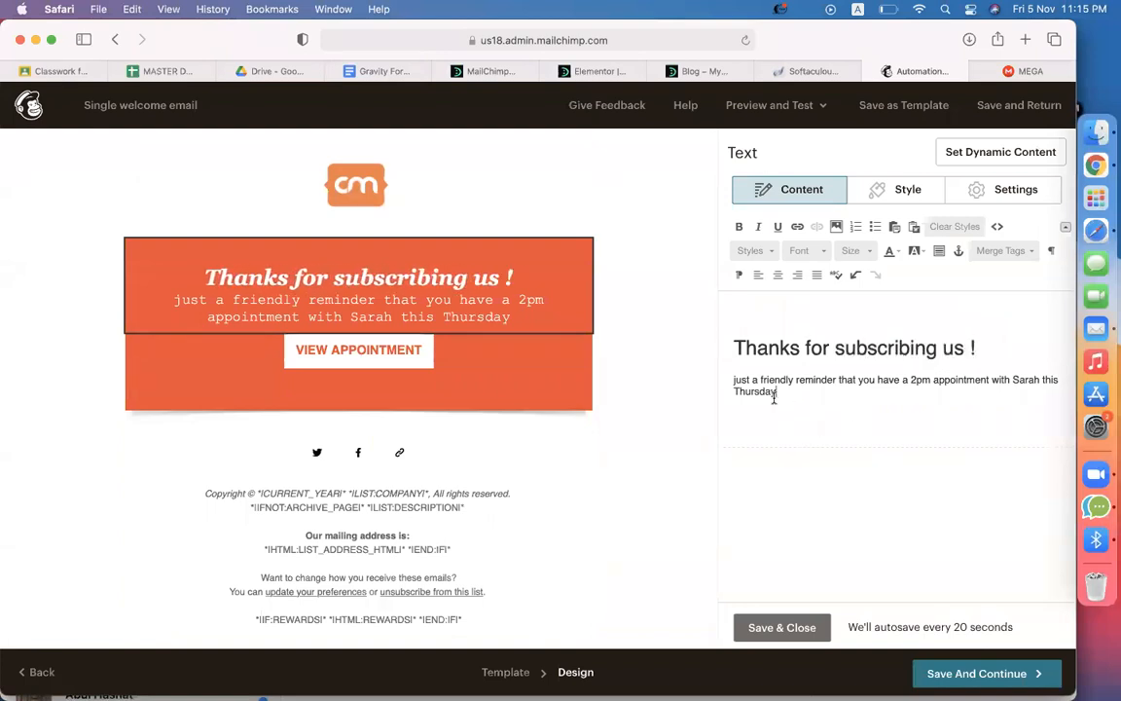
{"action": "left_click_drag", "start_coordinate": [775, 394], "coordinate": [725, 385]}
{"action": "type", "text": "You wil"}
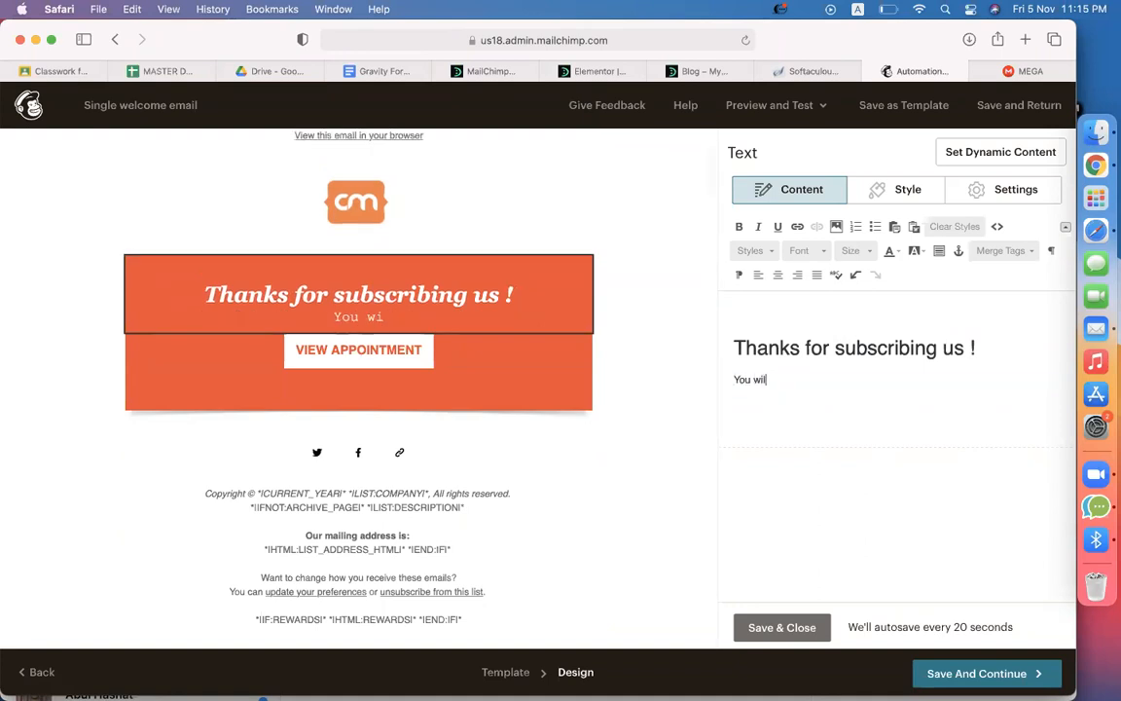
{"action": "type", "text": "l get n"}
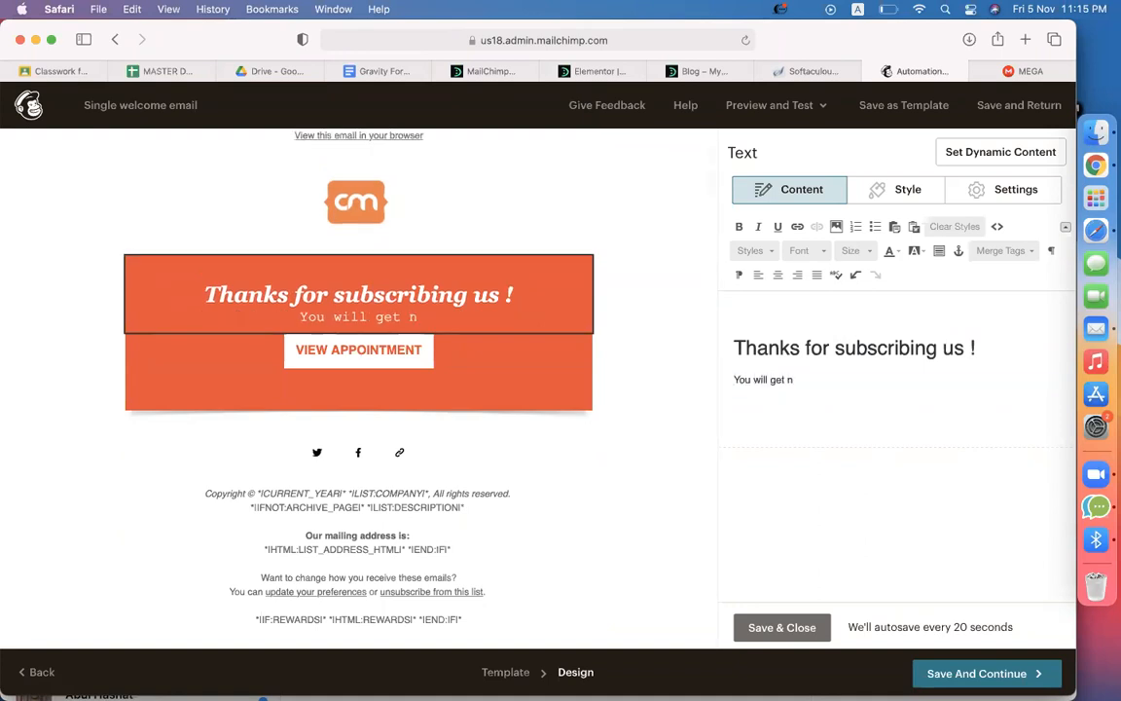
{"action": "key", "text": "BackSpace"}
{"action": "type", "text": "regul"}
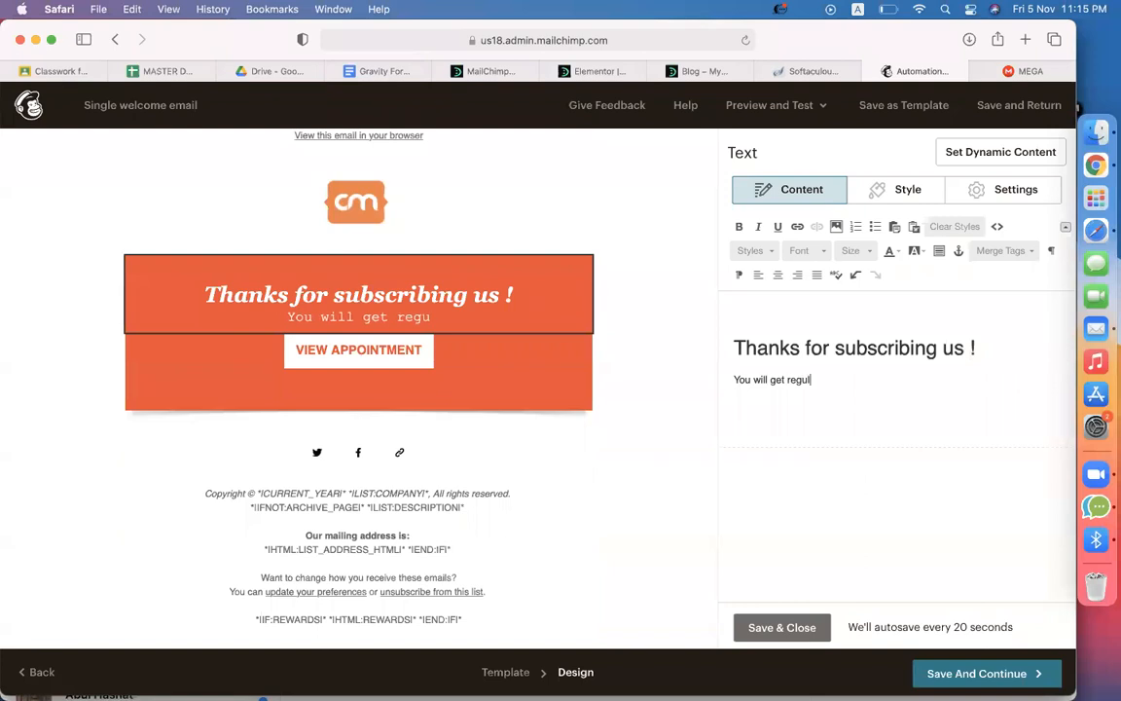
{"action": "type", "text": "ar email from us !"}
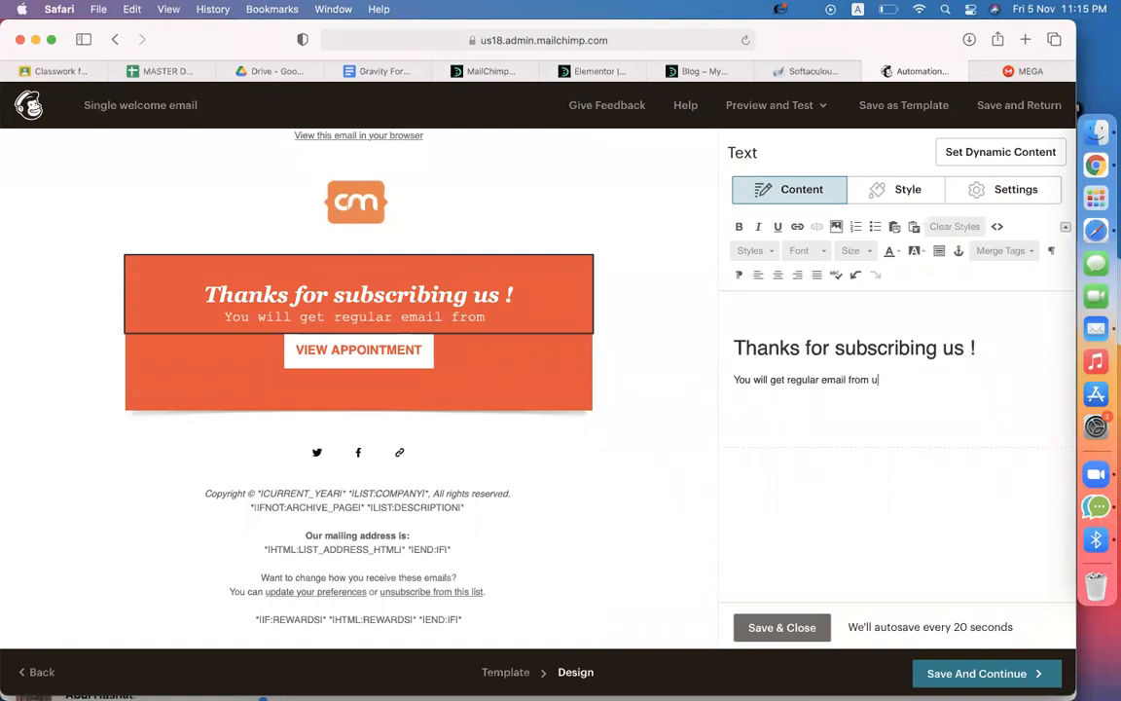
Delete the VIEW APPOINTMENT button block and the social links block
{"action": "mouse_move", "coordinate": [385, 356]}
{"action": "left_click", "coordinate": [574, 354]}
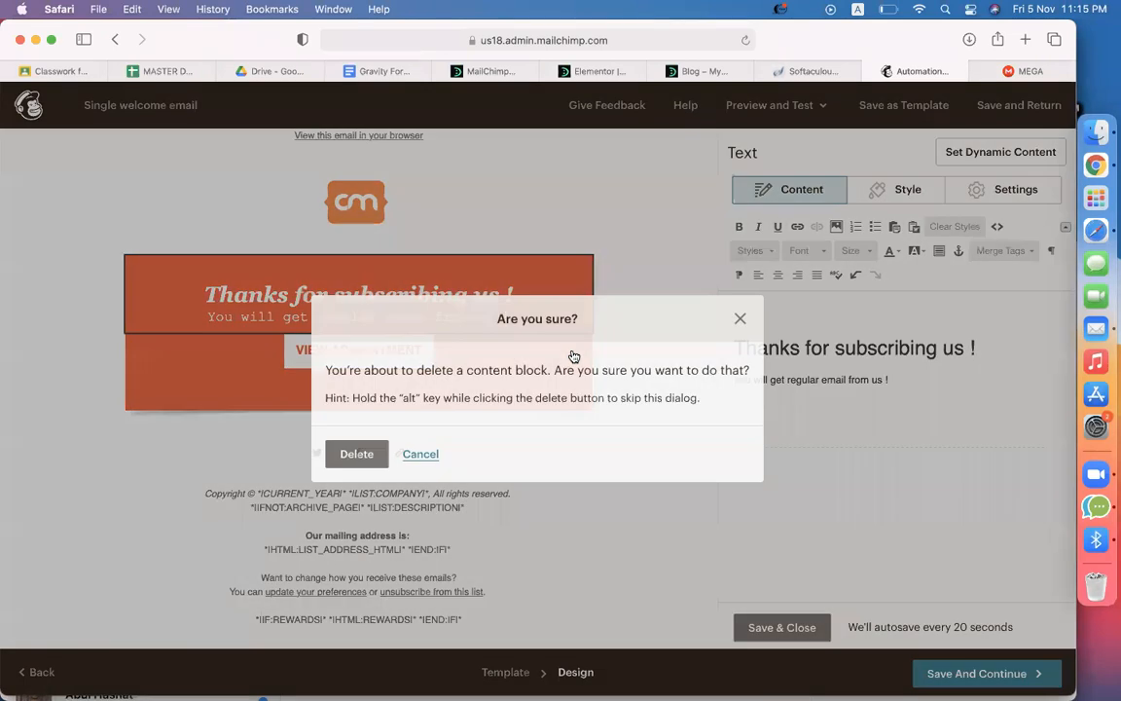
{"action": "left_click", "coordinate": [356, 454]}
{"action": "left_click", "coordinate": [271, 446]}
{"action": "left_click", "coordinate": [572, 416]}
{"action": "left_click", "coordinate": [358, 450]}
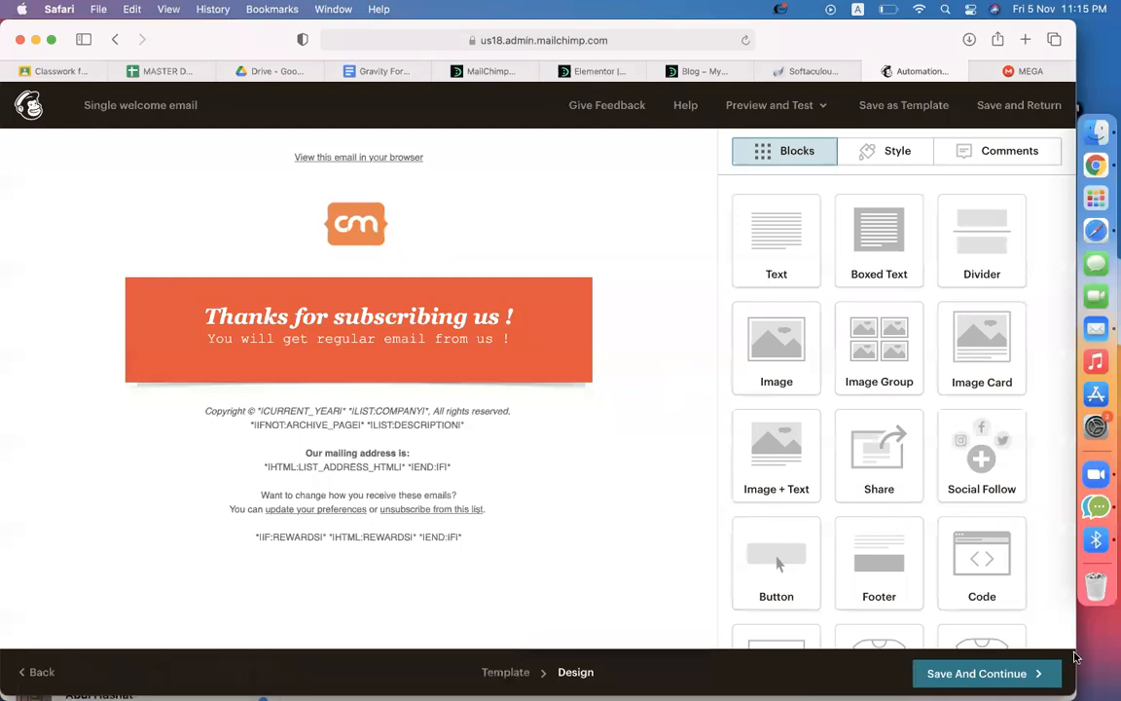
Save the email design and start the welcome automation
{"action": "left_click", "coordinate": [1022, 677]}
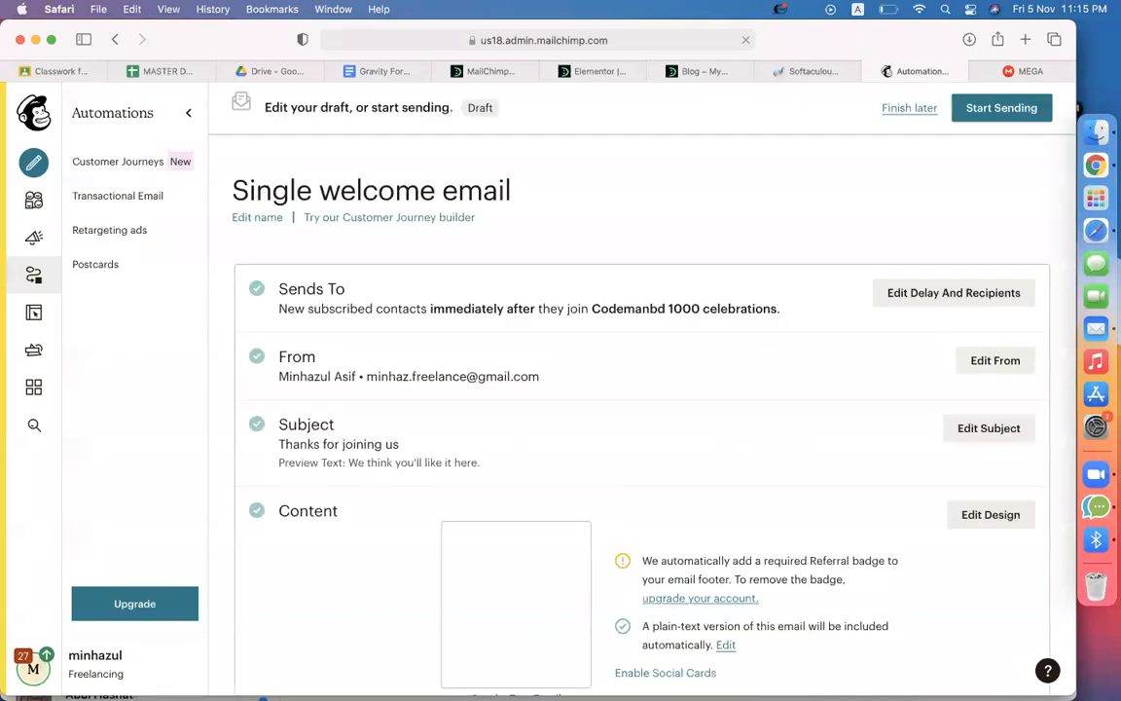
{"action": "left_click", "coordinate": [1002, 107]}
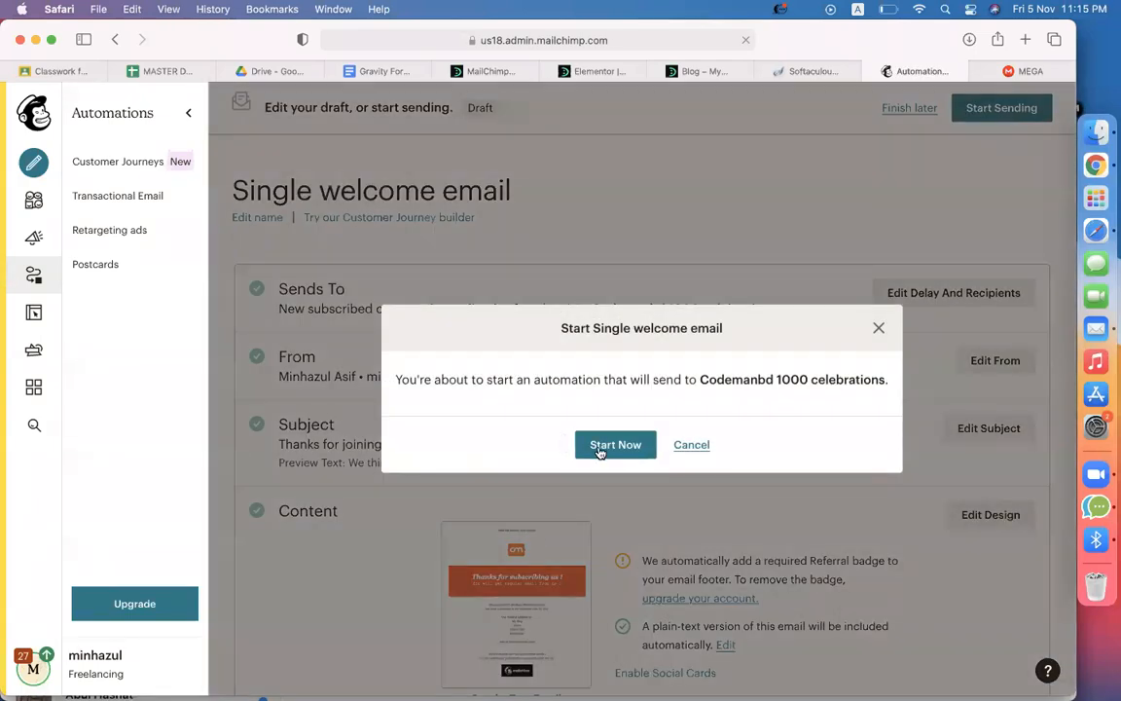
{"action": "left_click", "coordinate": [600, 448]}
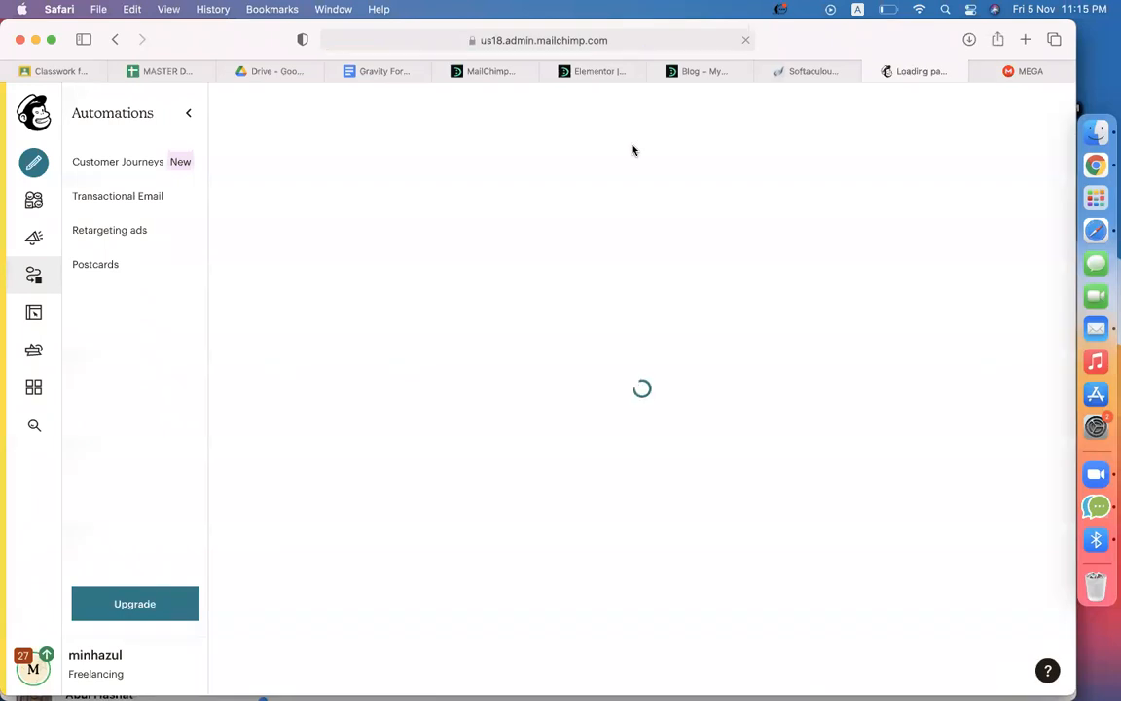
Select the blog's base address developerszone.net/ohio in Safari's address bar
{"action": "left_click", "coordinate": [699, 72]}
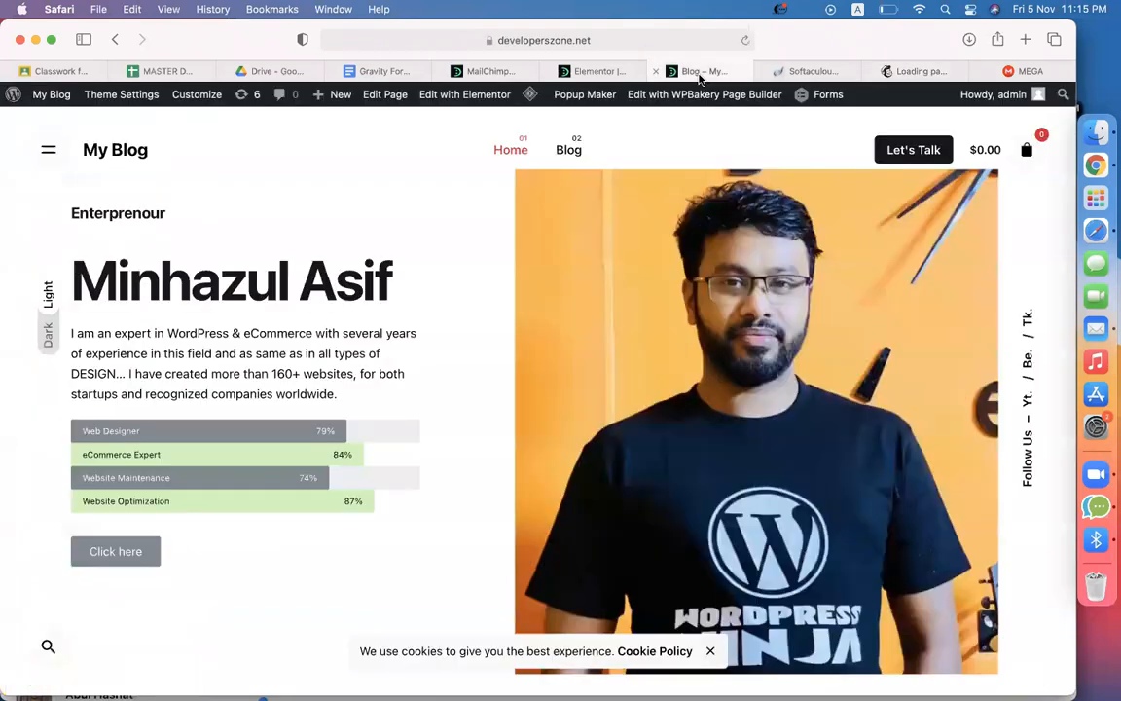
{"action": "left_click", "coordinate": [641, 41]}
{"action": "left_click", "coordinate": [518, 42]}
{"action": "left_click_drag", "start_coordinate": [488, 41], "coordinate": [336, 41]}
{"action": "key", "text": "super+c"}
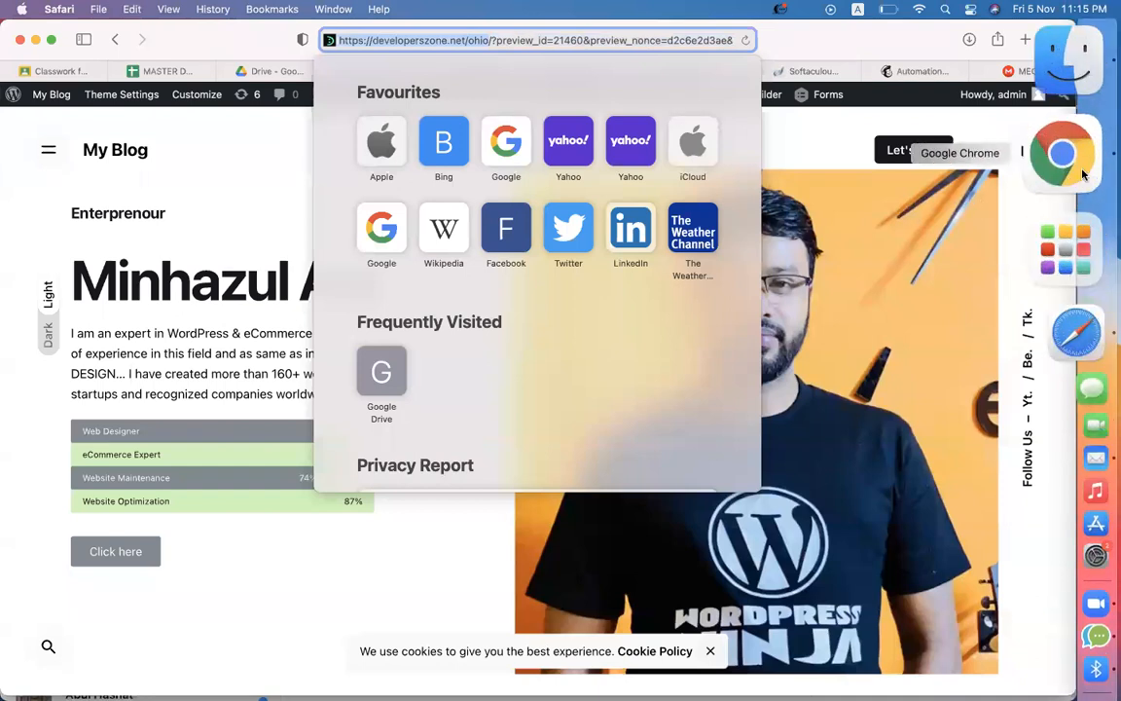
Switch Google Chrome to the Web profile and show its Google Account page
{"action": "left_click", "coordinate": [1071, 160]}
{"action": "left_click", "coordinate": [1020, 66]}
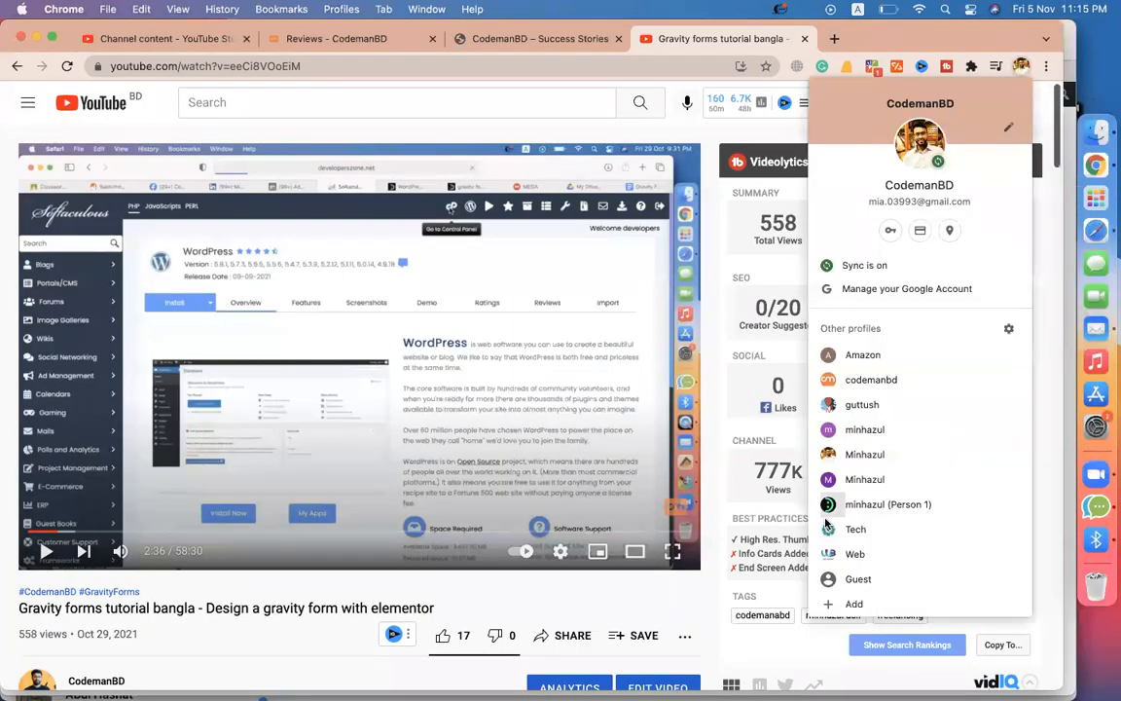
{"action": "left_click", "coordinate": [853, 479]}
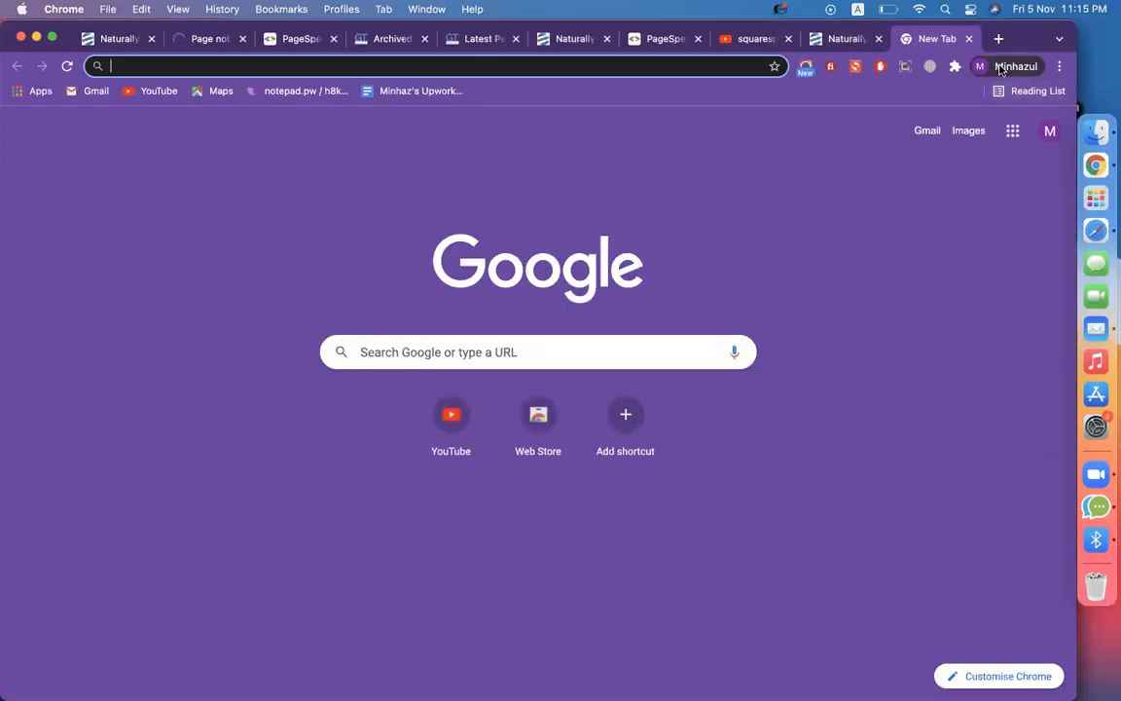
{"action": "left_click", "coordinate": [1018, 66]}
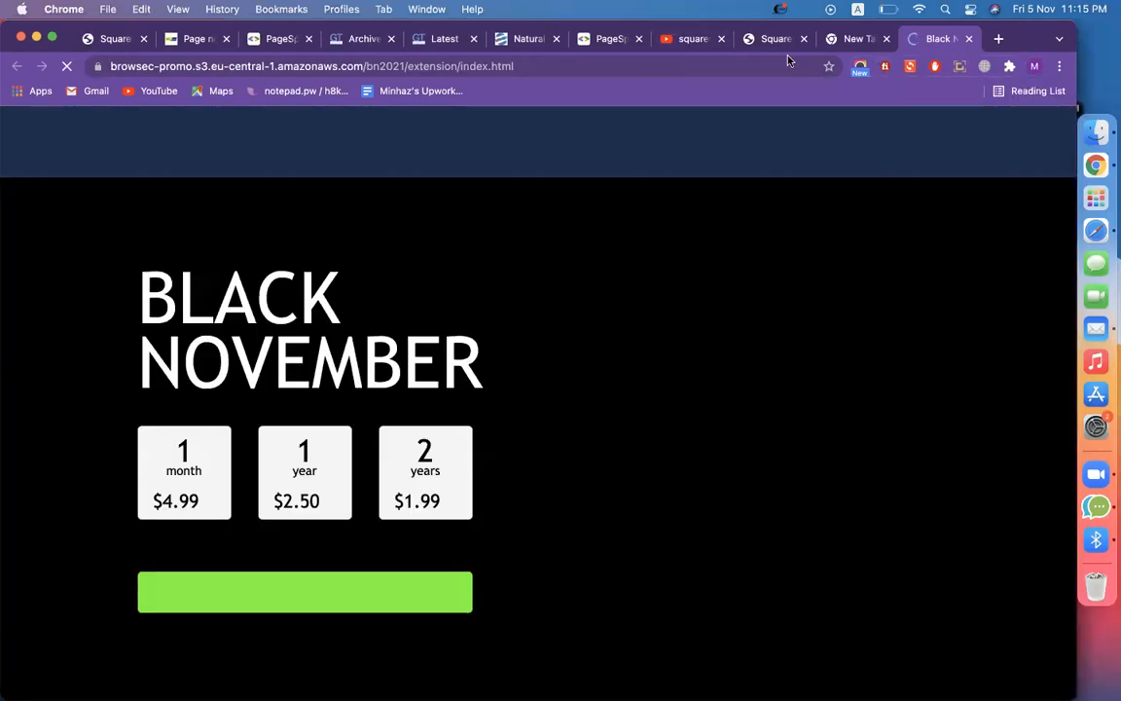
{"action": "left_click", "coordinate": [969, 39]}
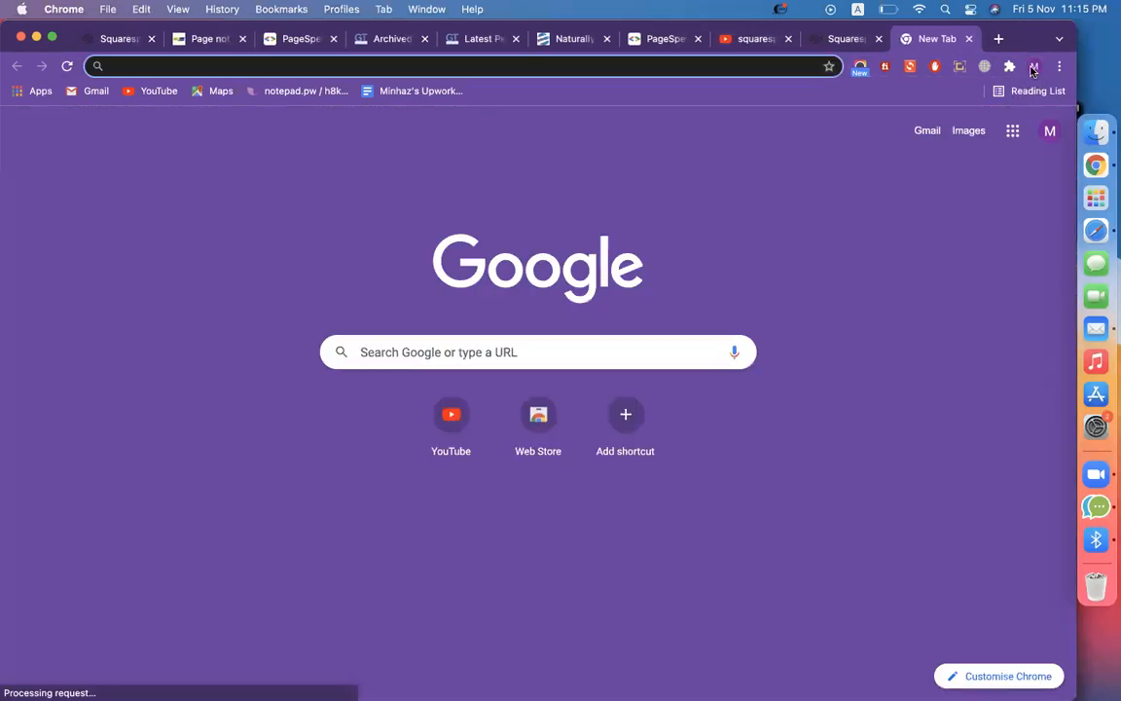
{"action": "left_click", "coordinate": [1034, 67]}
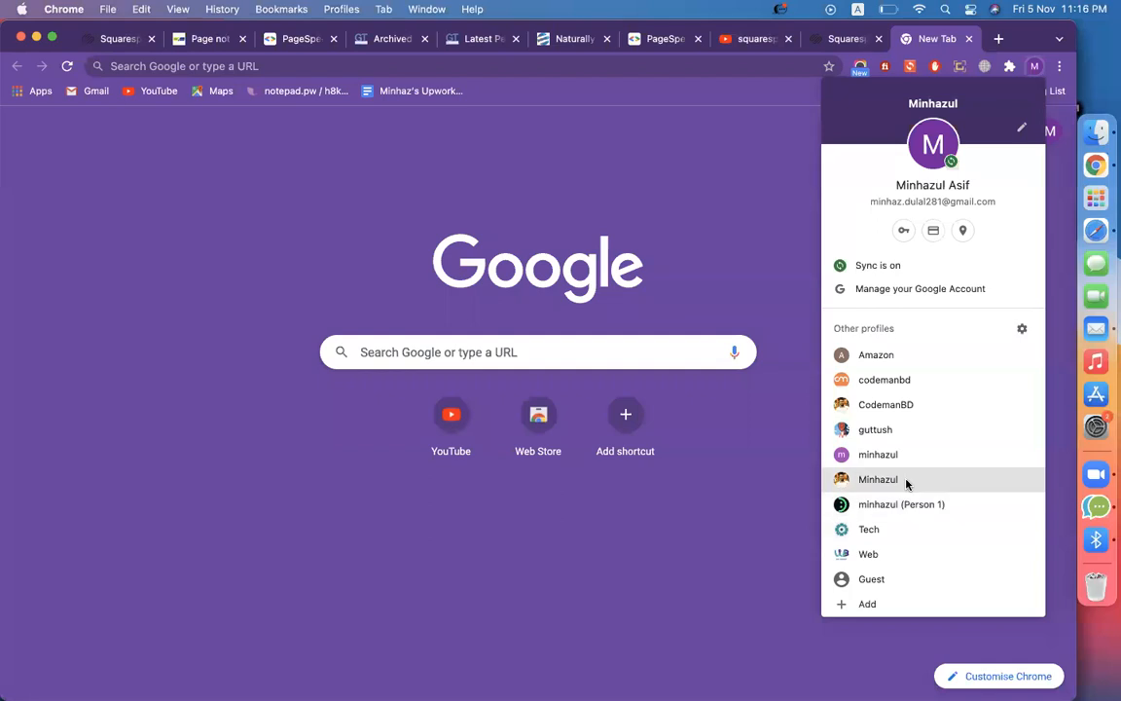
{"action": "left_click", "coordinate": [893, 554]}
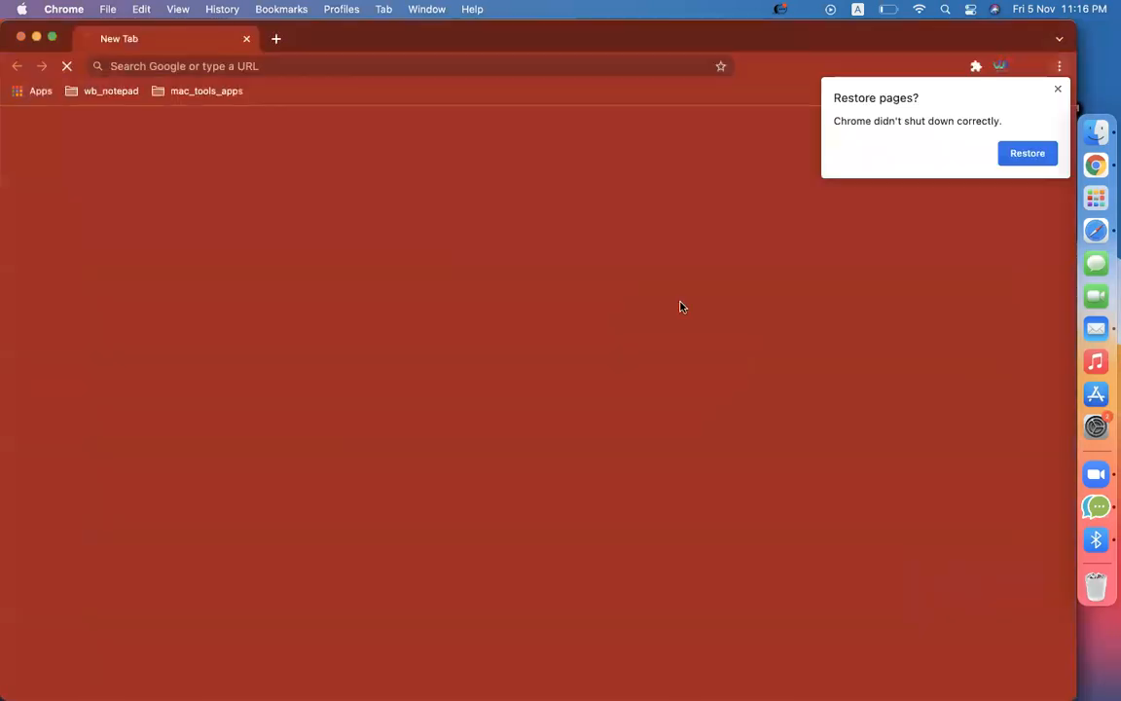
{"action": "left_click", "coordinate": [1057, 88]}
{"action": "left_click", "coordinate": [1010, 68]}
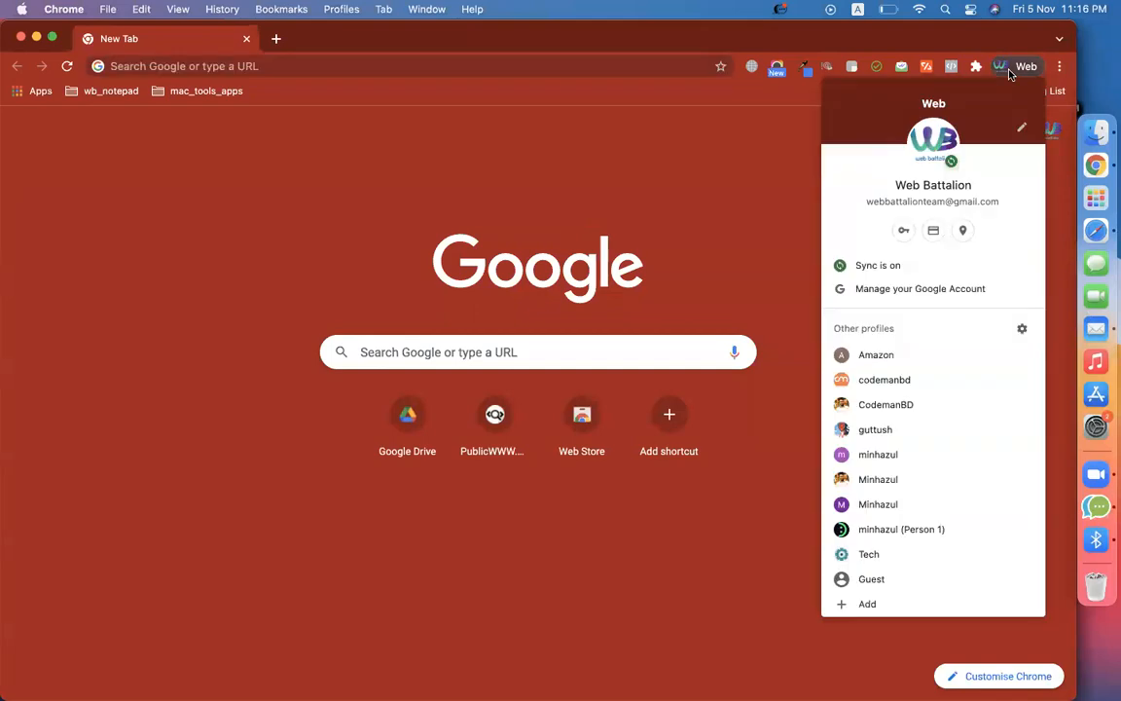
{"action": "left_click", "coordinate": [888, 287]}
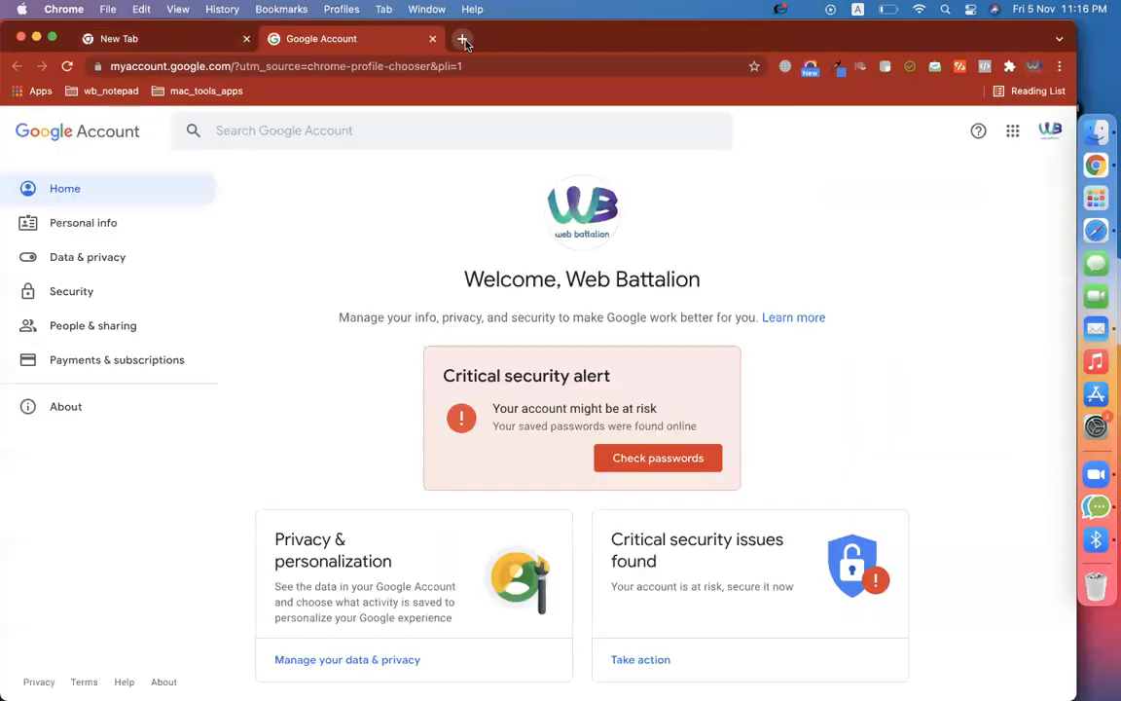
Load the blog site developerszone.net/ohio in a new Chrome tab
{"action": "left_click", "coordinate": [462, 39]}
{"action": "key", "text": "super+v"}
{"action": "key", "text": "Return"}
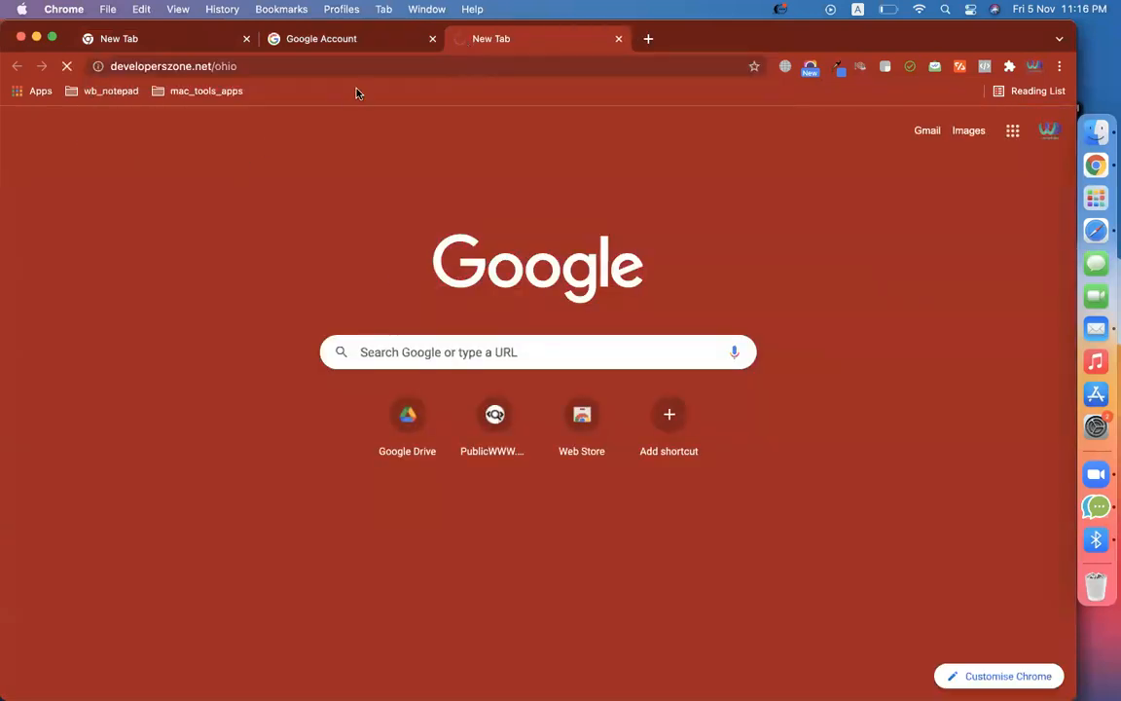
Copy the Web profile's account e-mail address from the account popup
{"action": "left_click", "coordinate": [331, 43]}
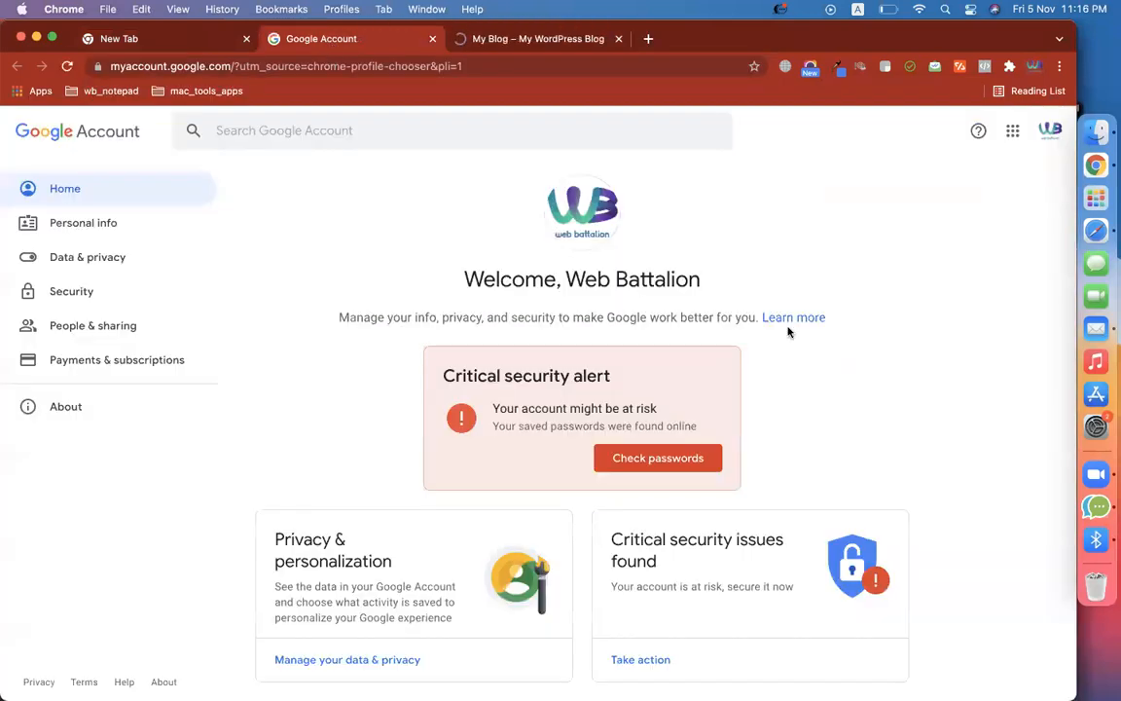
{"action": "left_click", "coordinate": [1050, 131]}
{"action": "triple_click", "coordinate": [881, 270]}
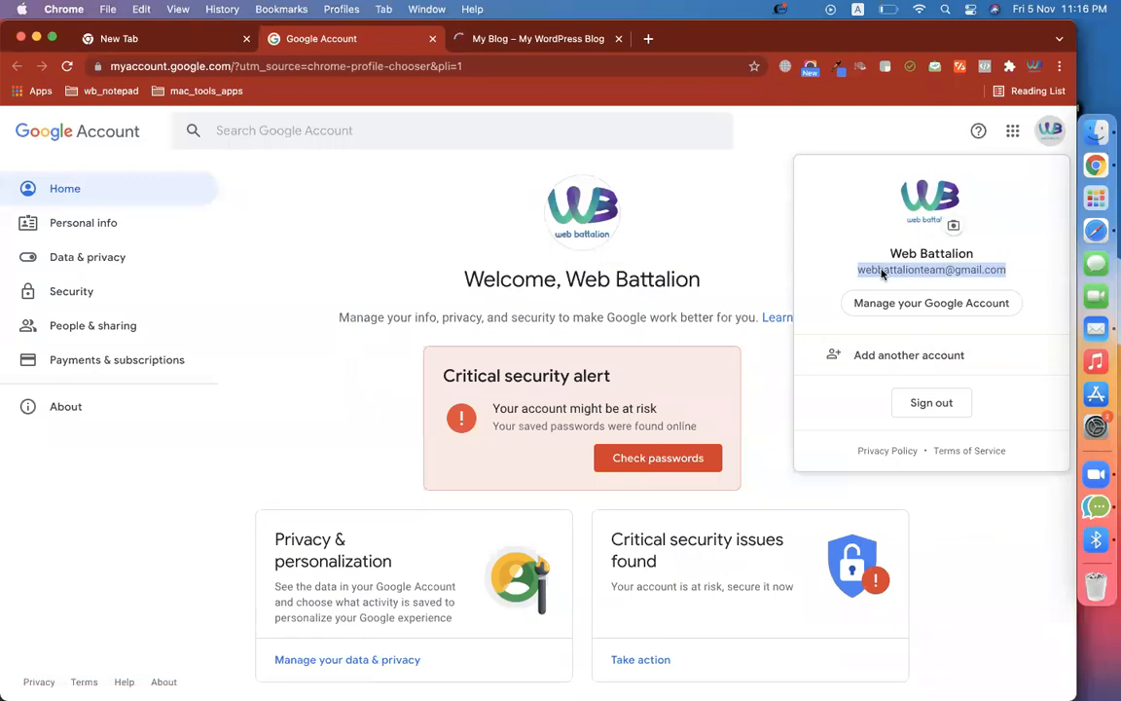
{"action": "right_click", "coordinate": [881, 269]}
{"action": "left_click", "coordinate": [681, 303]}
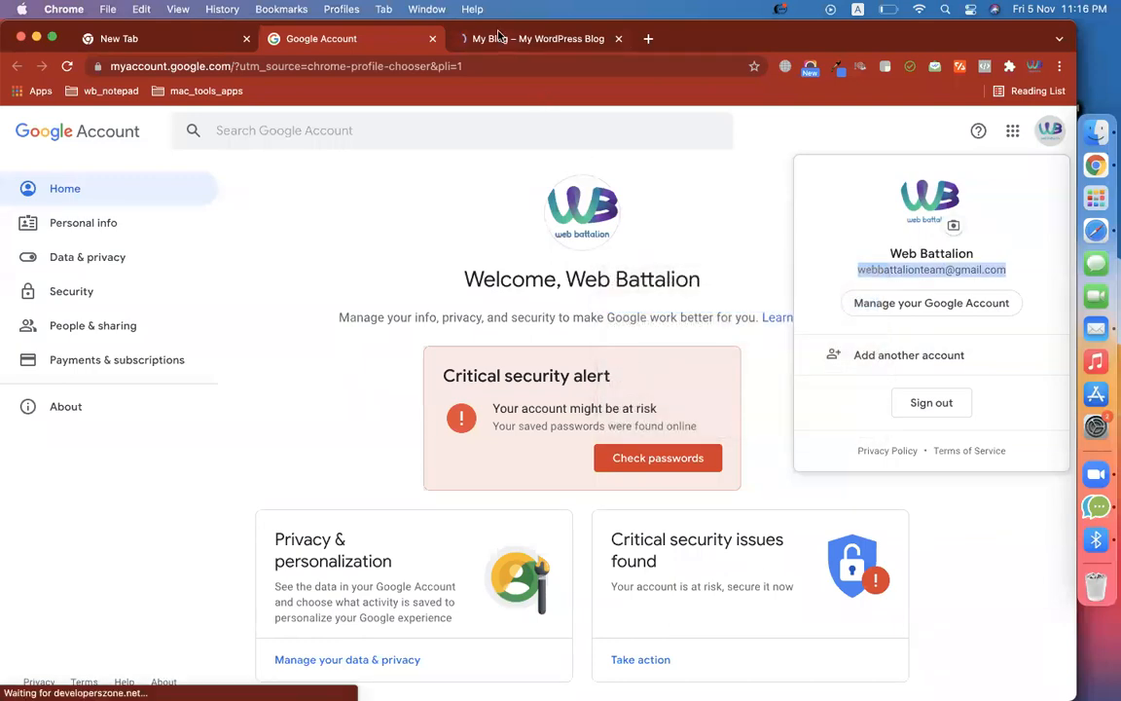
Close the business form popup on the blog page and scroll to the Subscribe Now form
{"action": "left_click", "coordinate": [538, 38]}
{"action": "scroll", "coordinate": [243, 465], "scroll_direction": "down", "scroll_amount": 10}
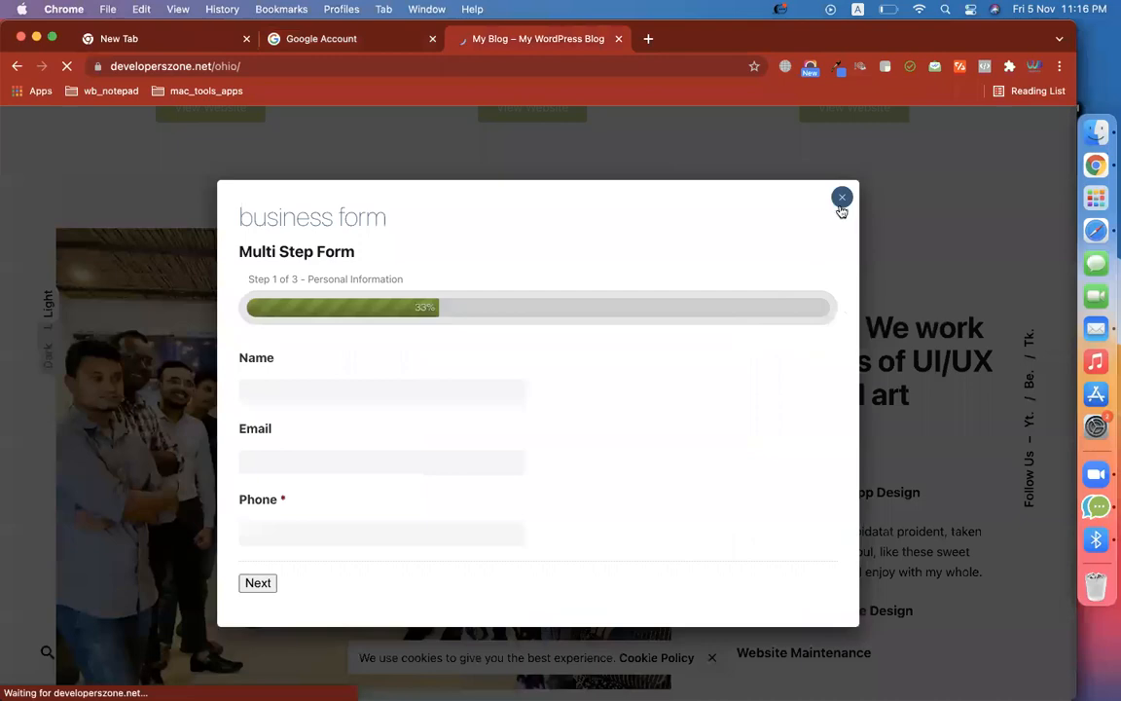
{"action": "left_click", "coordinate": [841, 205]}
{"action": "scroll", "coordinate": [796, 530], "scroll_direction": "down", "scroll_amount": 15}
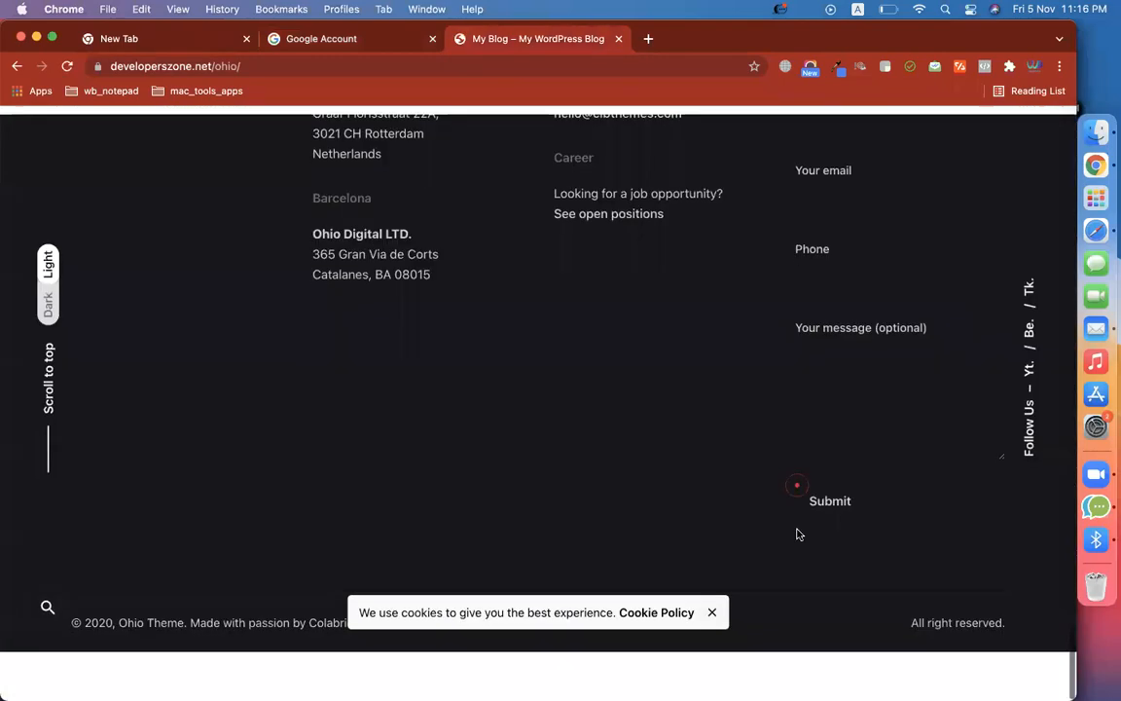
{"action": "scroll", "coordinate": [796, 530], "scroll_direction": "up", "scroll_amount": 10}
{"action": "scroll", "coordinate": [797, 531], "scroll_direction": "down", "scroll_amount": 3}
Submit the Subscribe Now form with a test name and the copied e-mail address
{"action": "left_click", "coordinate": [206, 375]}
{"action": "type", "text": "asif minhaz"}
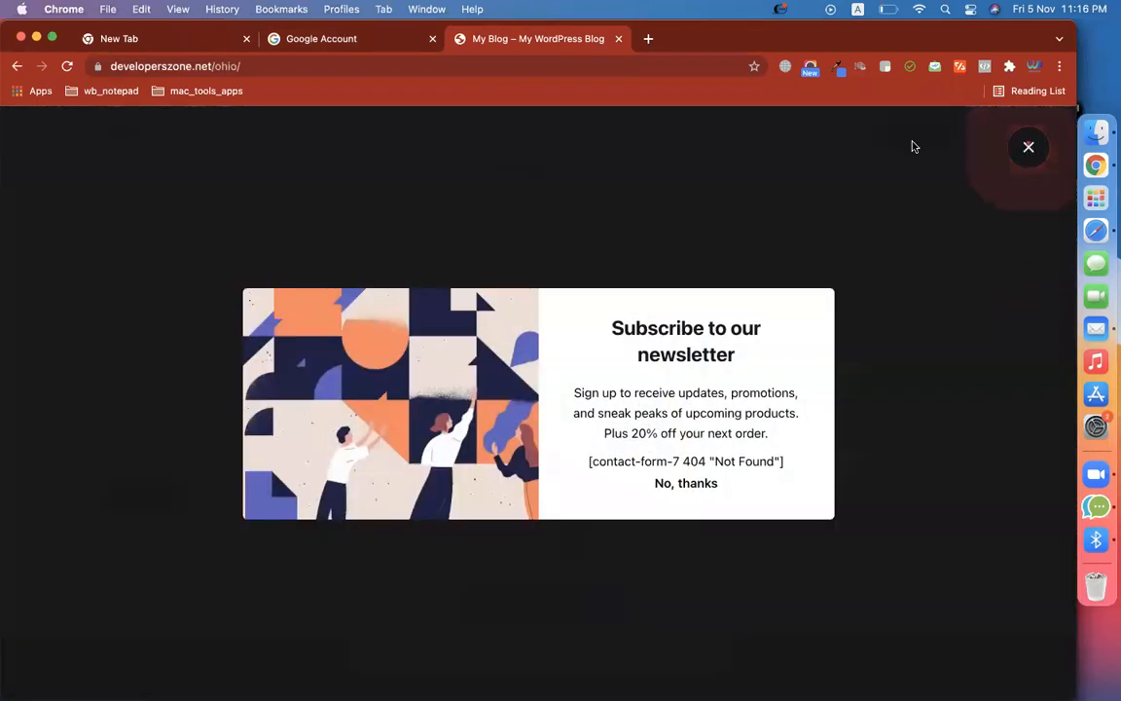
{"action": "left_click", "coordinate": [911, 145]}
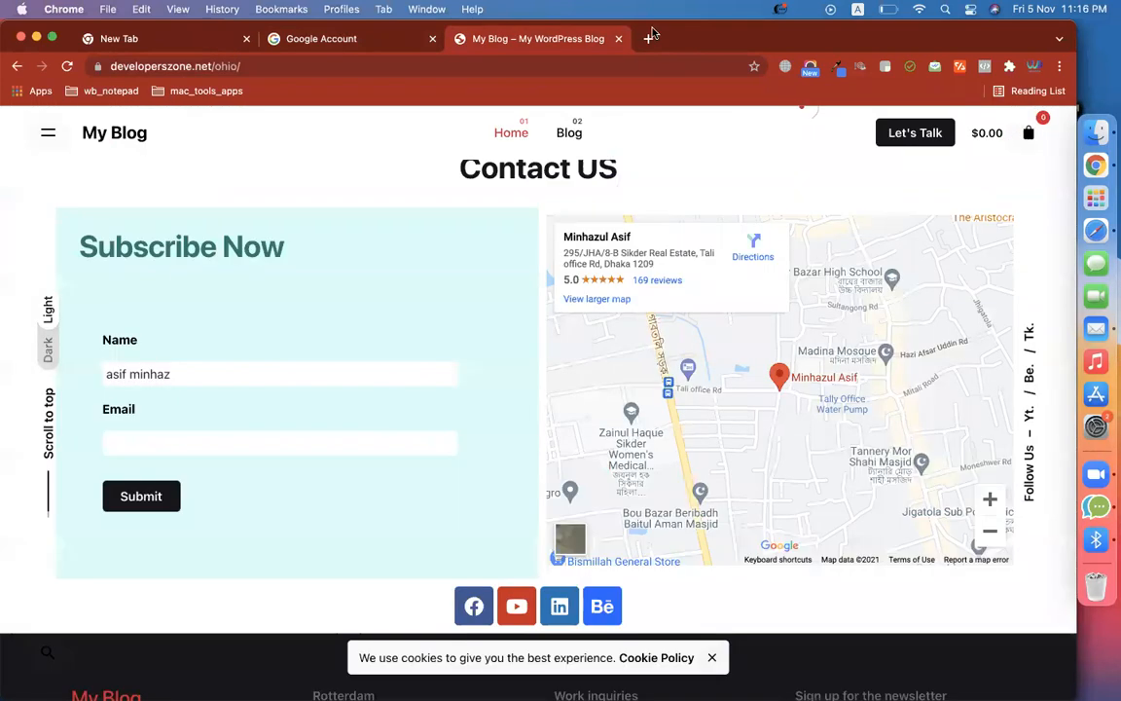
{"action": "left_click", "coordinate": [172, 440]}
{"action": "key", "text": "super+v"}
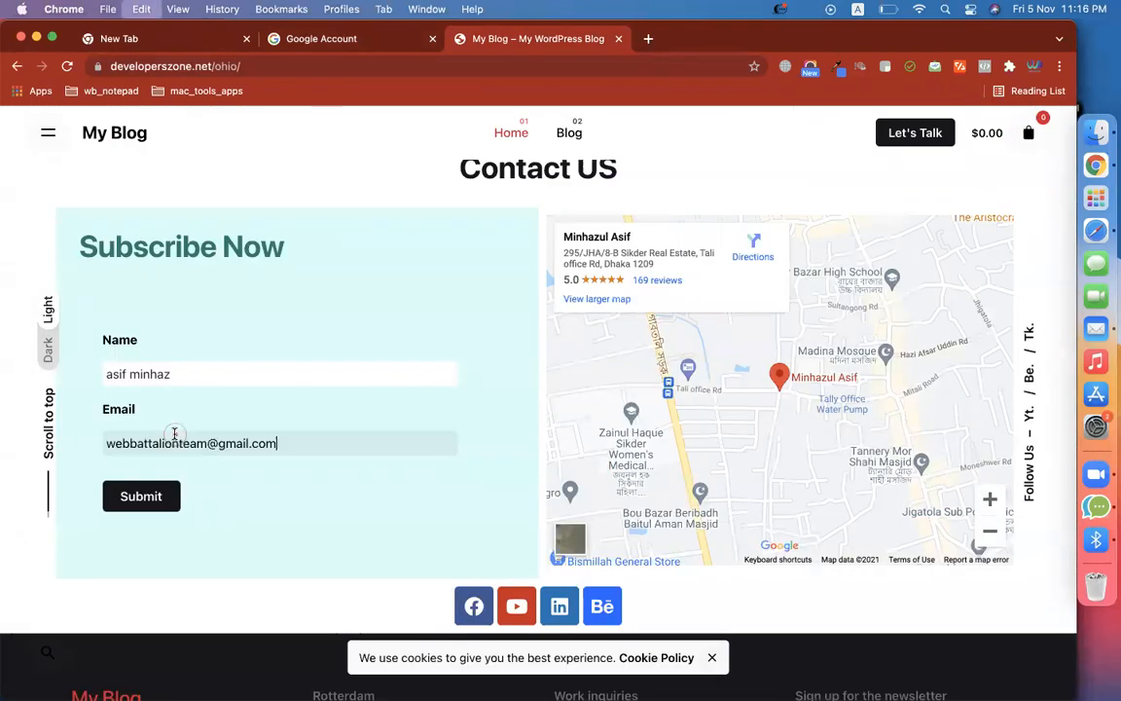
{"action": "left_click", "coordinate": [153, 494]}
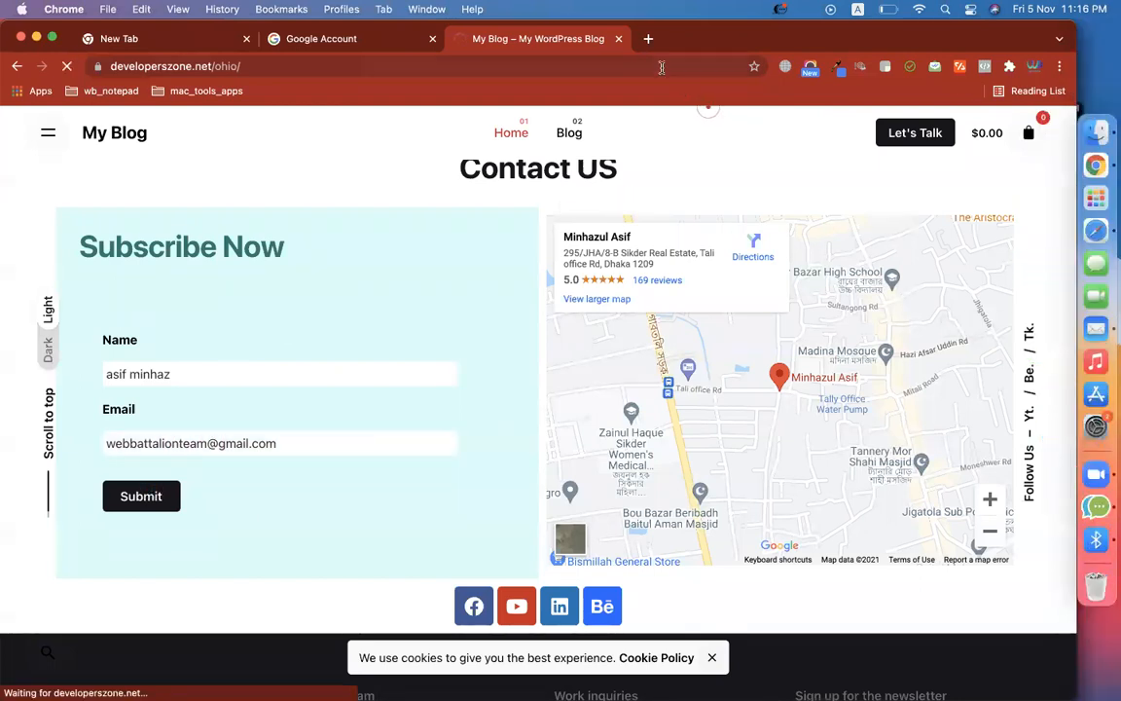
Open Gmail in a new tab and bring its inbox to the front
{"action": "left_click", "coordinate": [647, 39]}
{"action": "type", "text": "gmail"}
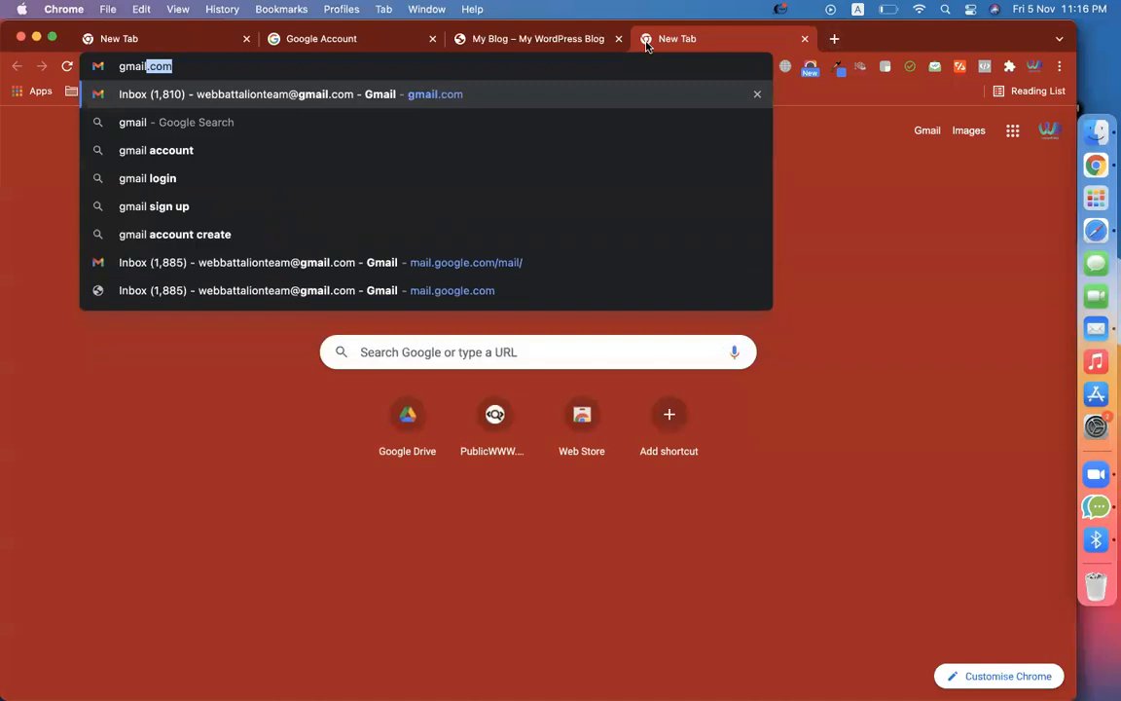
{"action": "key", "text": "Return"}
{"action": "left_click", "coordinate": [545, 38]}
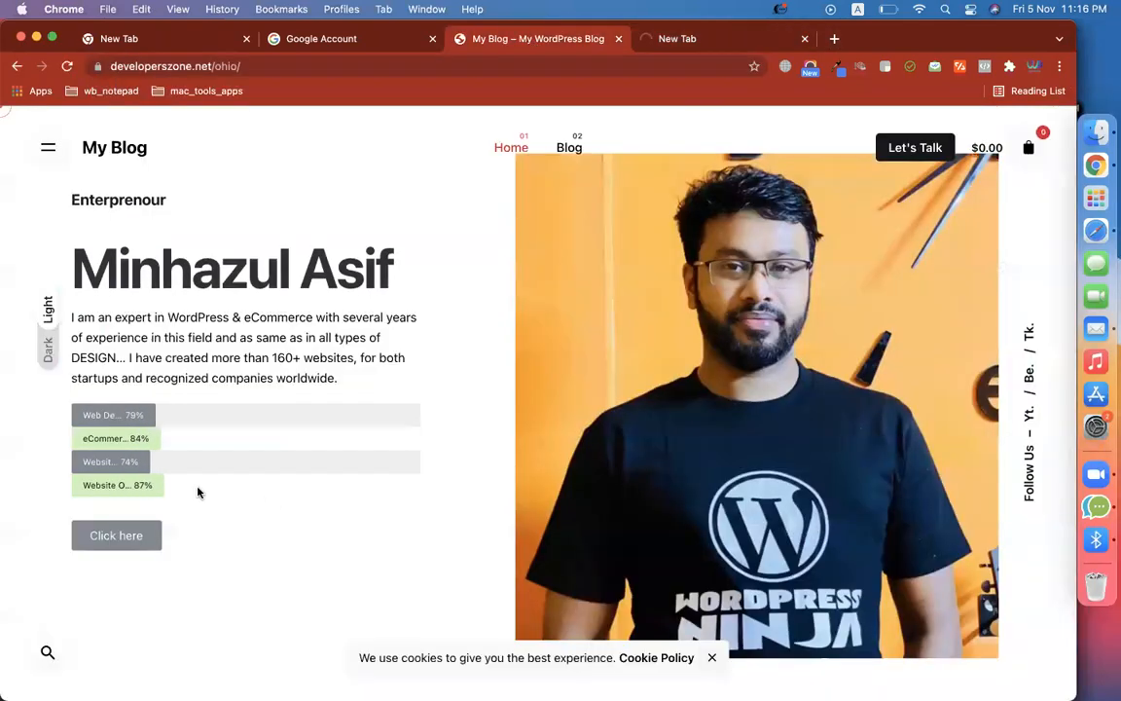
{"action": "left_click", "coordinate": [682, 47]}
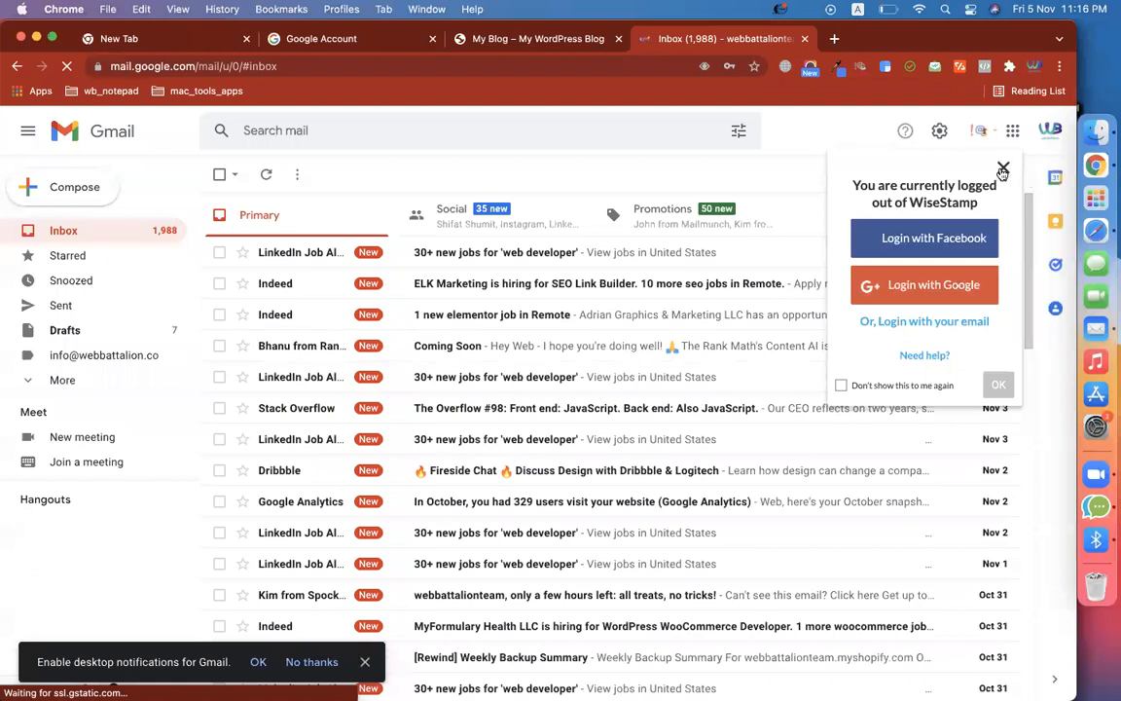
Dismiss the WiseStamp and MailTracker popups, check Promotions, Social and Primary, and expand the labels
{"action": "left_click", "coordinate": [1003, 168]}
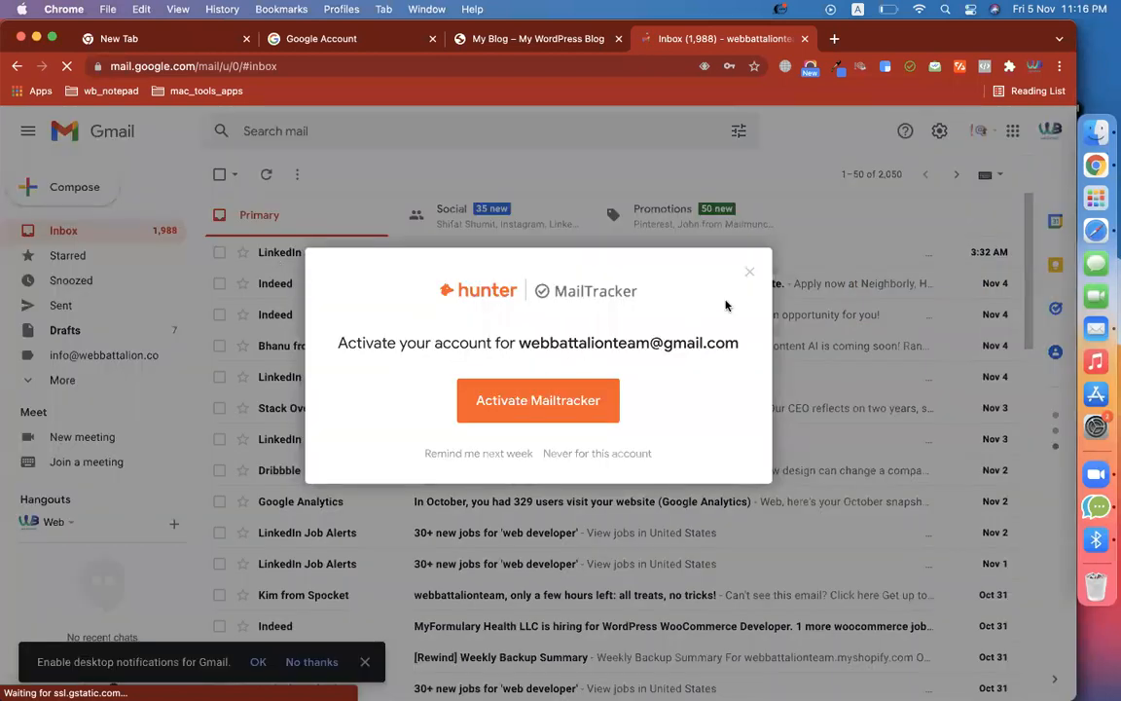
{"action": "left_click", "coordinate": [749, 272]}
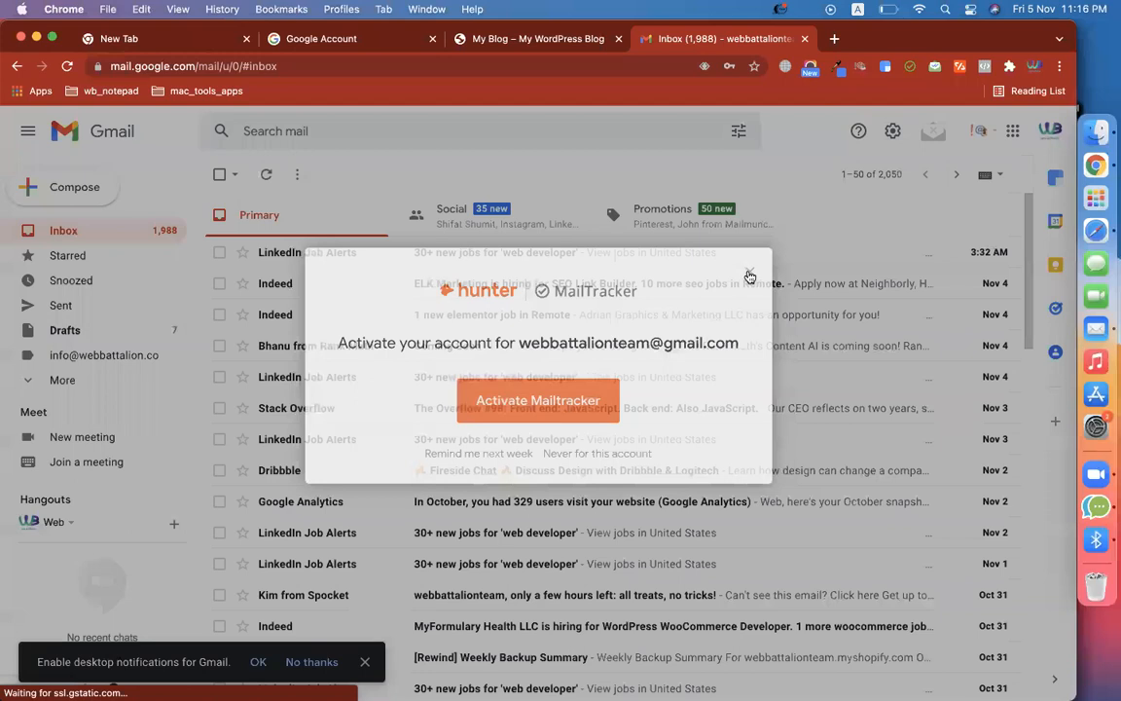
{"action": "left_click", "coordinate": [697, 229]}
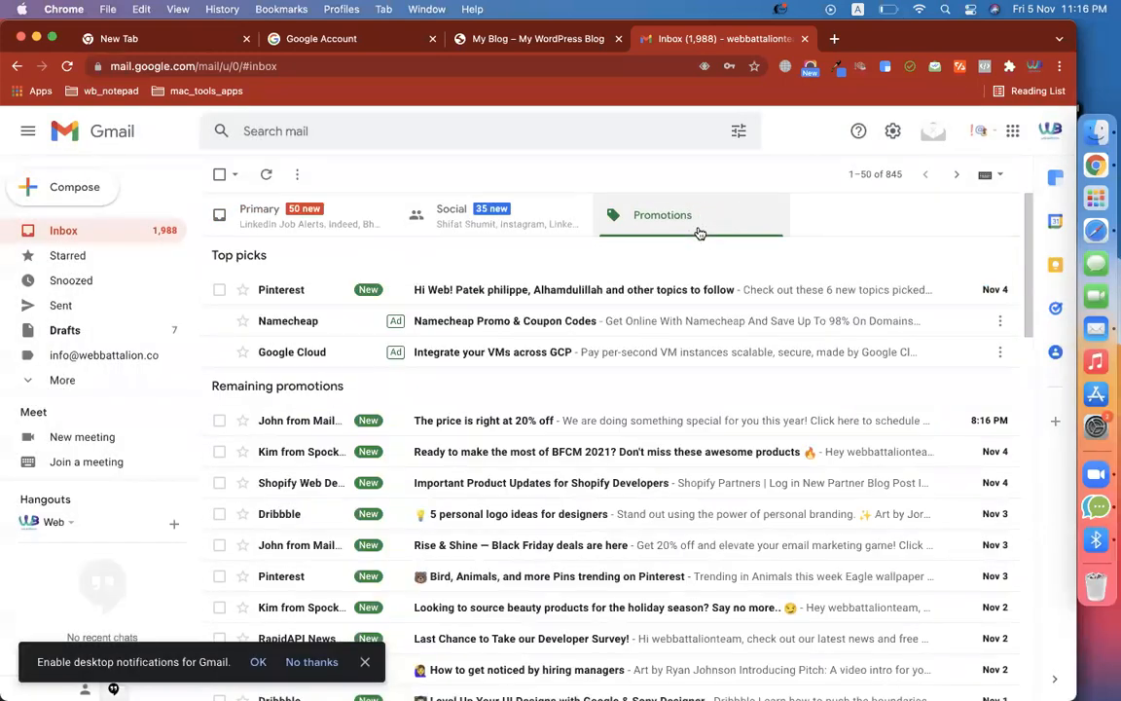
{"action": "left_click", "coordinate": [573, 219]}
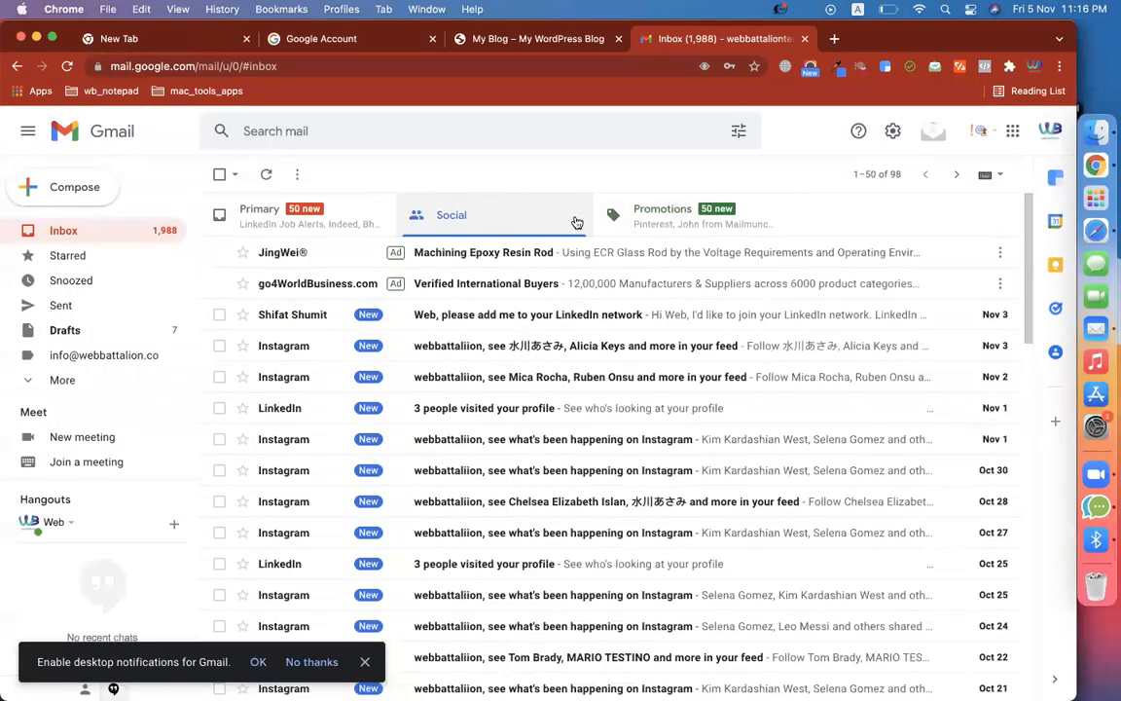
{"action": "left_click", "coordinate": [710, 225]}
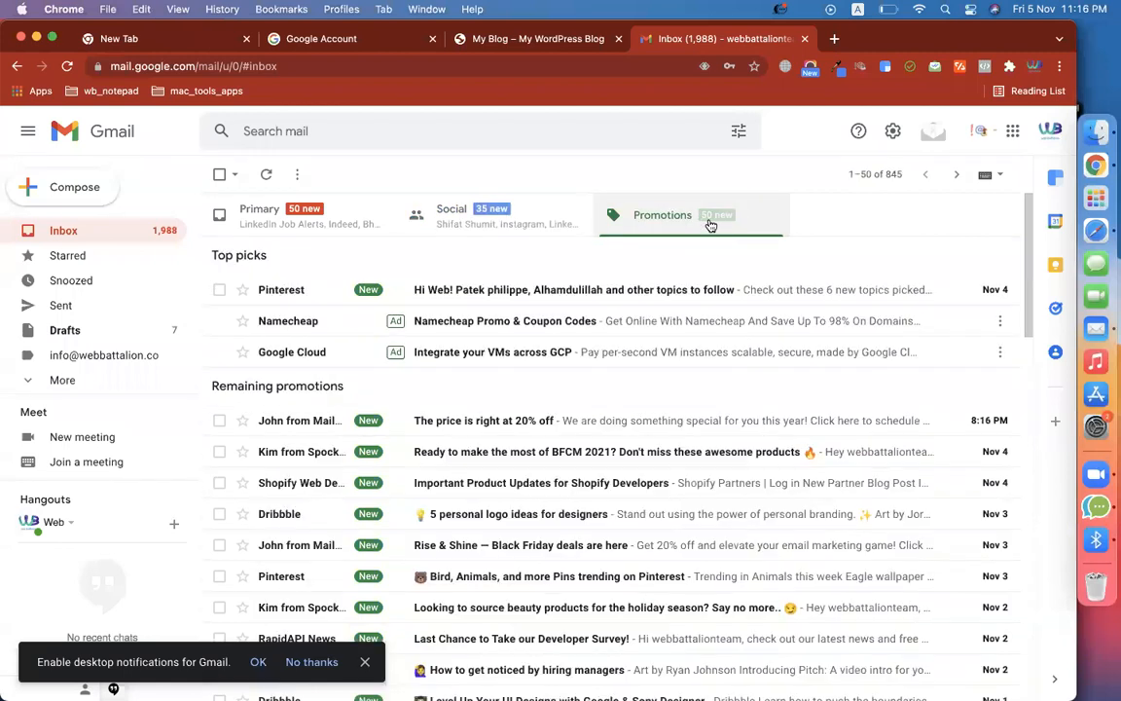
{"action": "left_click", "coordinate": [248, 227]}
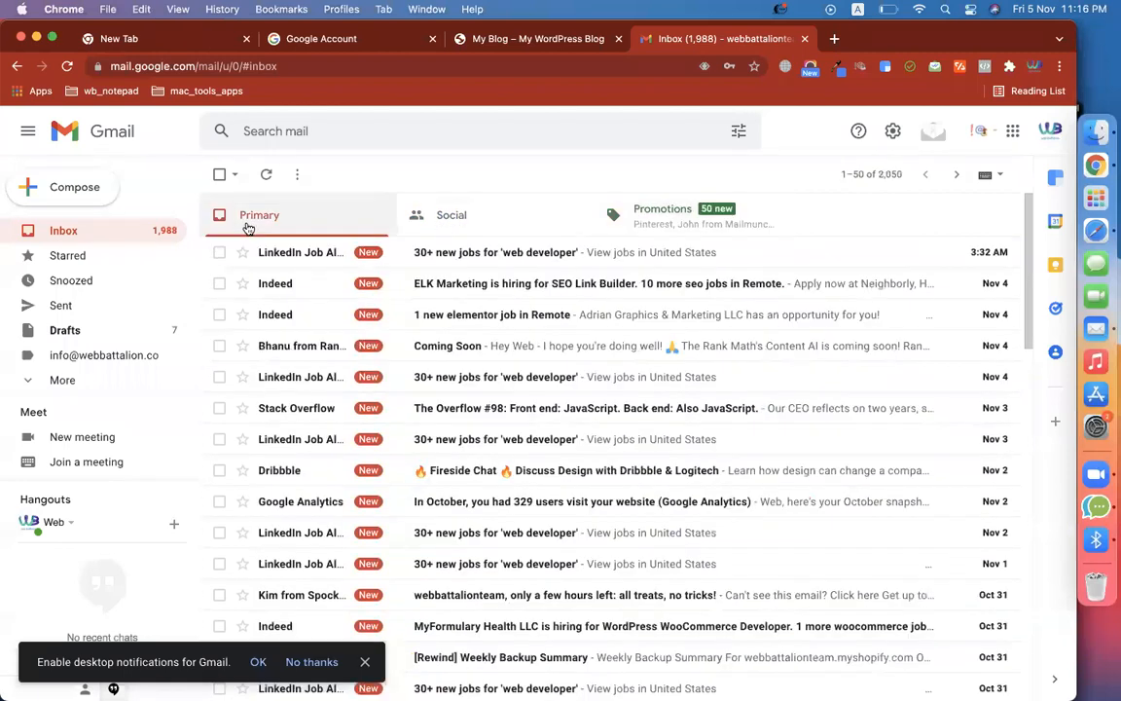
{"action": "left_click", "coordinate": [64, 380]}
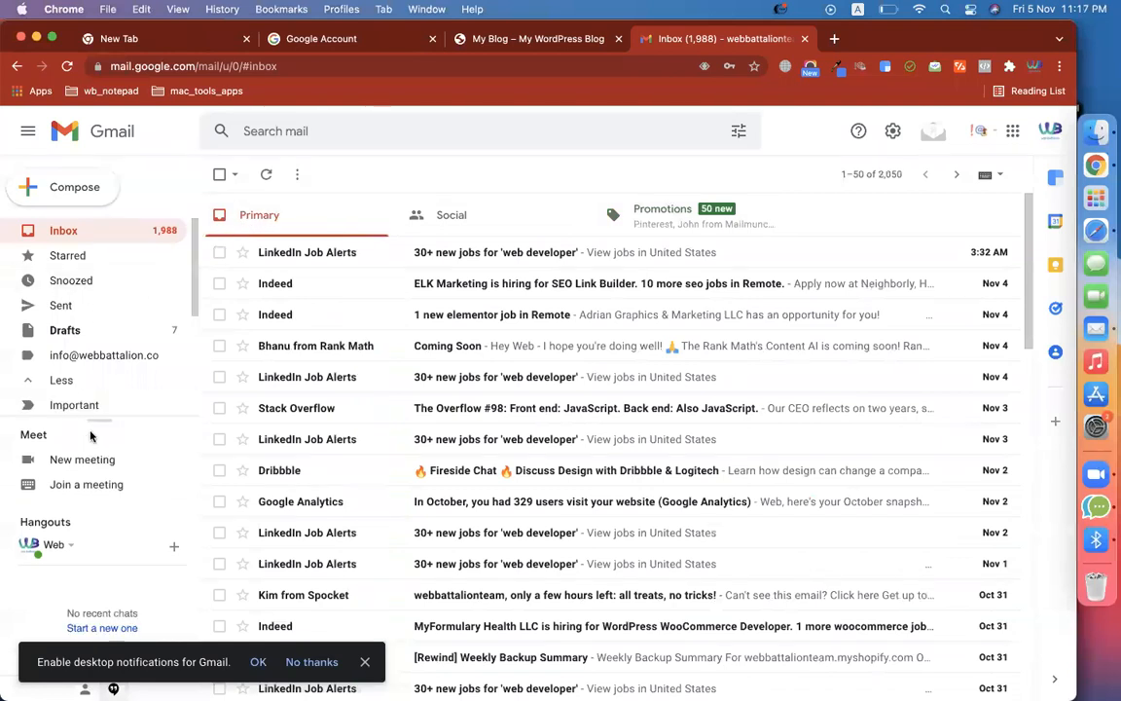
Reload Gmail, close the mail tracker popup, and stop WiseStamp's login popup from showing again
{"action": "left_click", "coordinate": [68, 65]}
{"action": "left_click", "coordinate": [584, 293]}
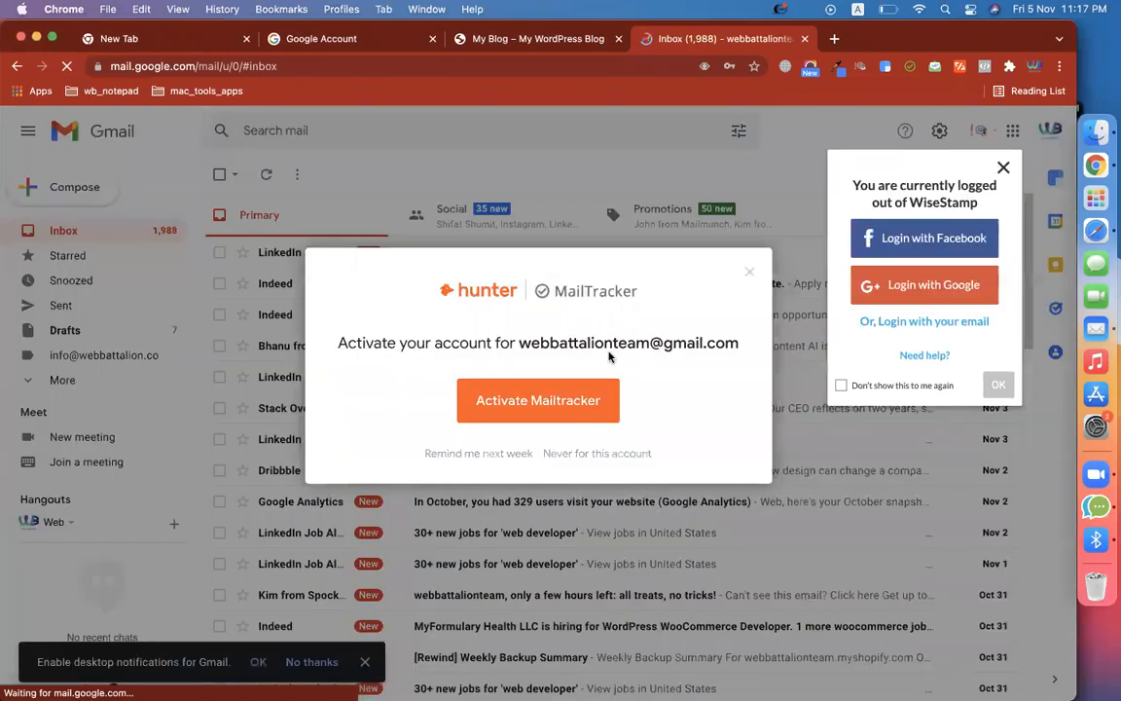
{"action": "left_click", "coordinate": [749, 273]}
{"action": "left_click", "coordinate": [841, 385]}
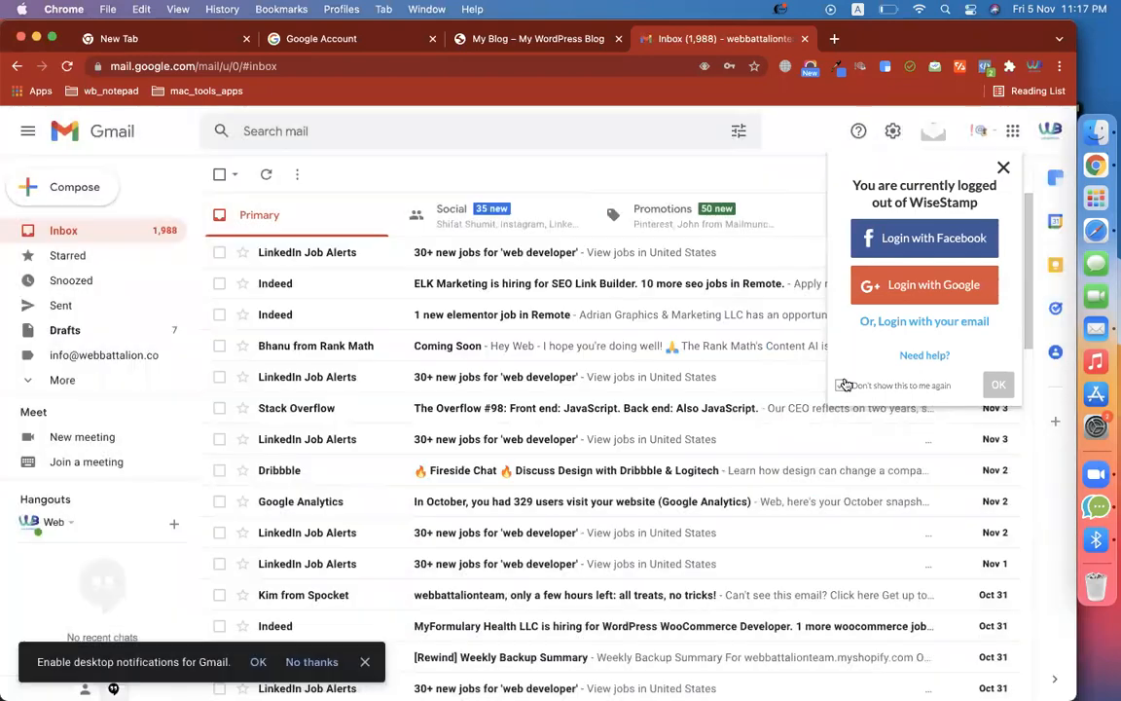
{"action": "left_click", "coordinate": [993, 392]}
{"action": "scroll", "coordinate": [489, 474], "scroll_direction": "down", "scroll_amount": 6}
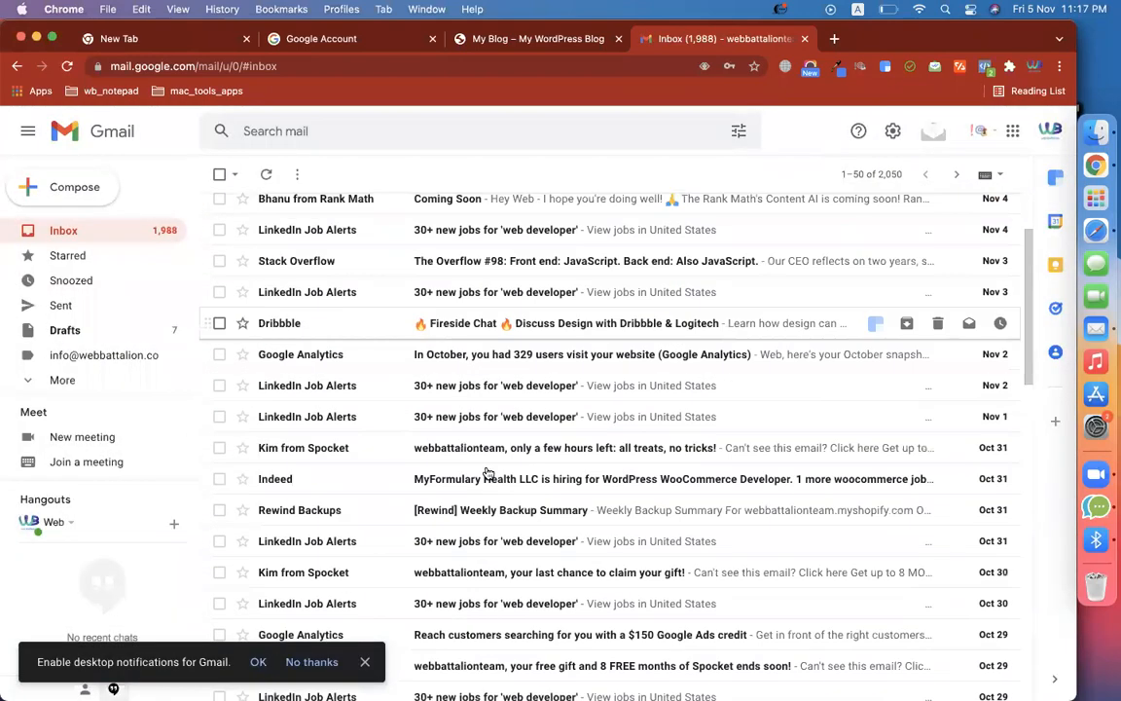
{"action": "scroll", "coordinate": [488, 474], "scroll_direction": "down", "scroll_amount": 5}
{"action": "scroll", "coordinate": [516, 350], "scroll_direction": "up", "scroll_amount": 15}
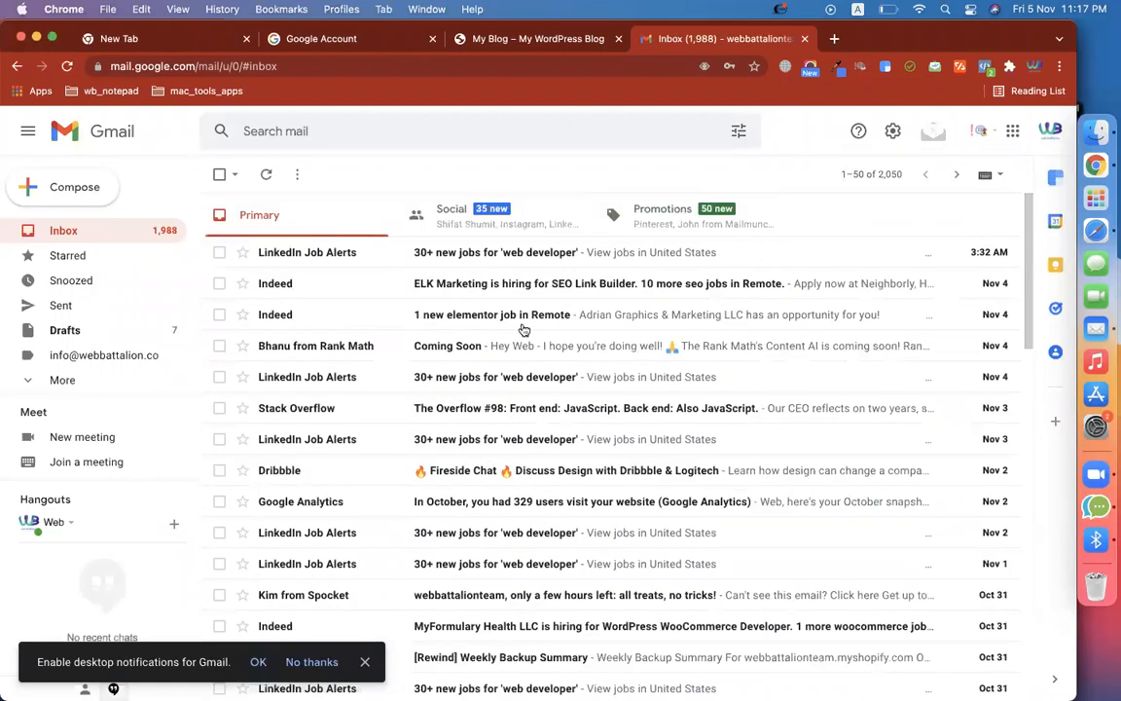
Look through the Social and Promotions mail for the welcome email, then return to Primary
{"action": "left_click", "coordinate": [522, 231]}
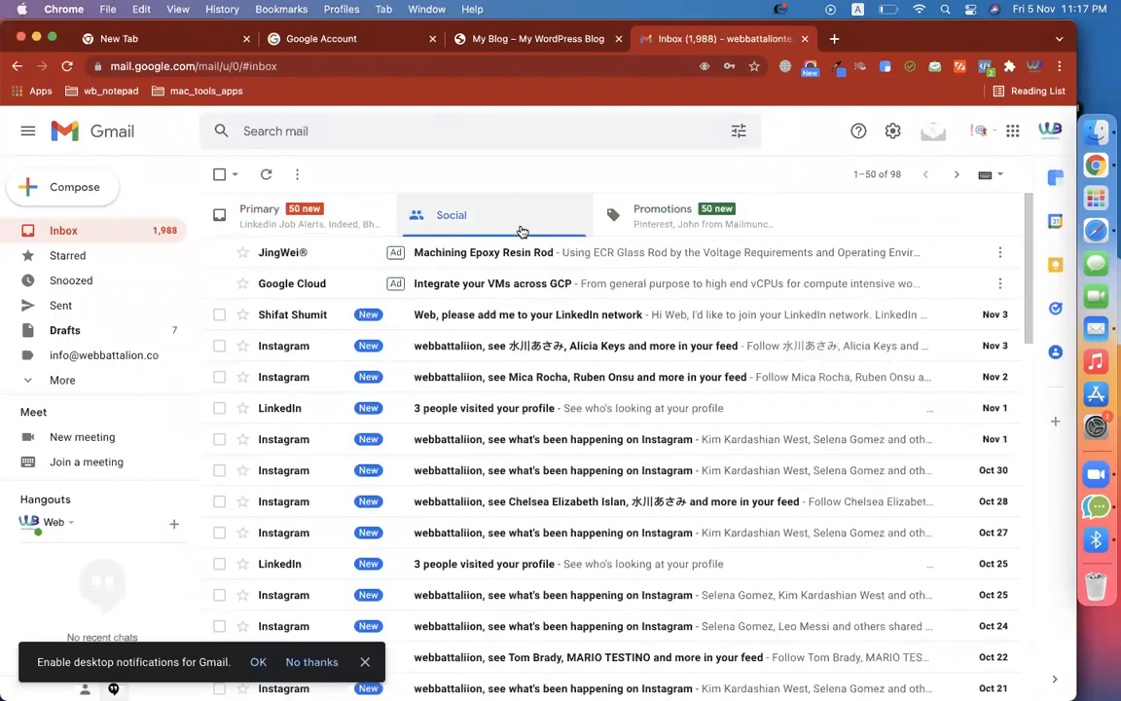
{"action": "left_click", "coordinate": [679, 228]}
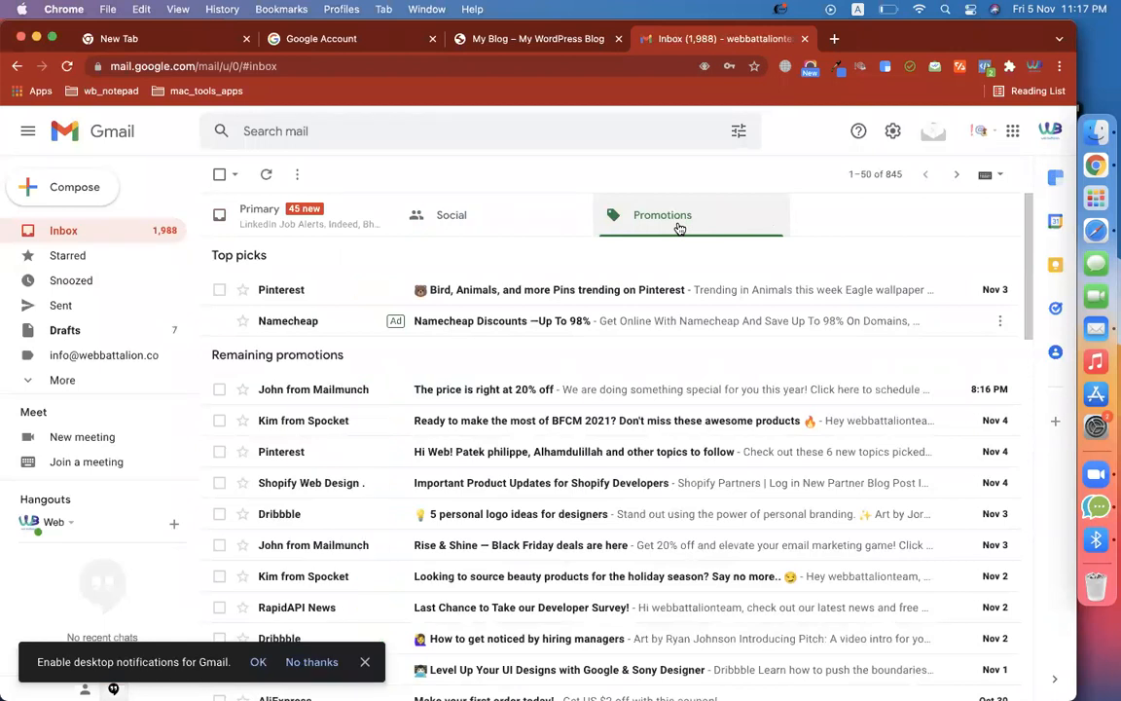
{"action": "left_click", "coordinate": [356, 234]}
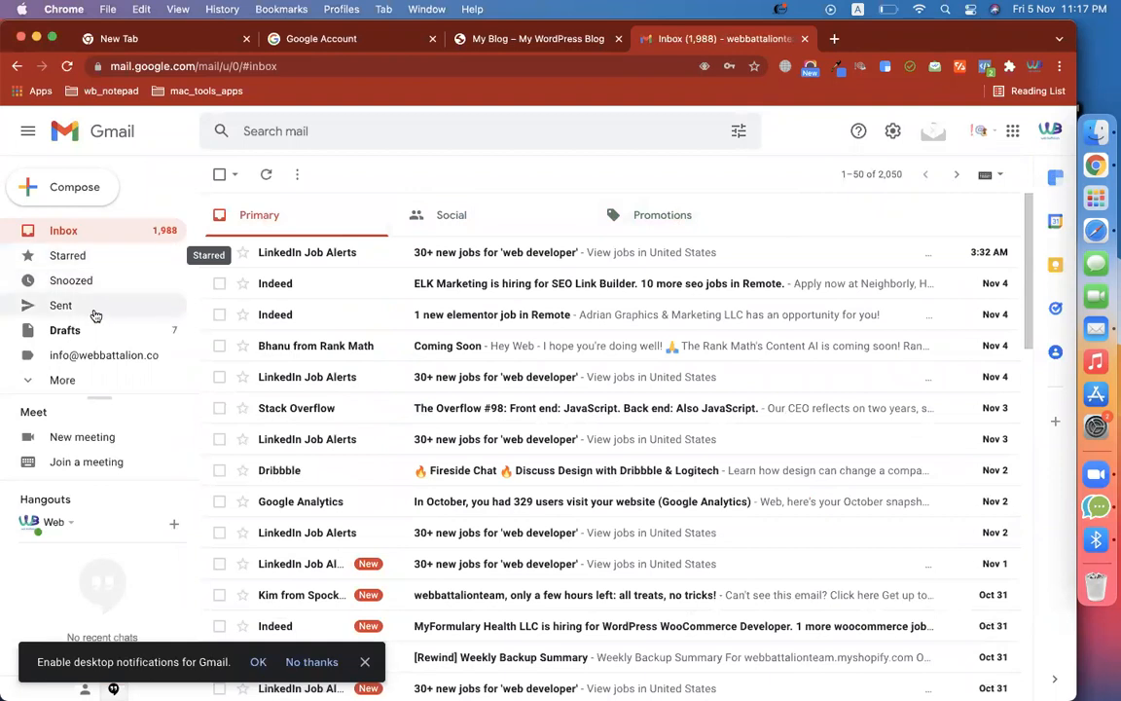
{"action": "left_click", "coordinate": [78, 380]}
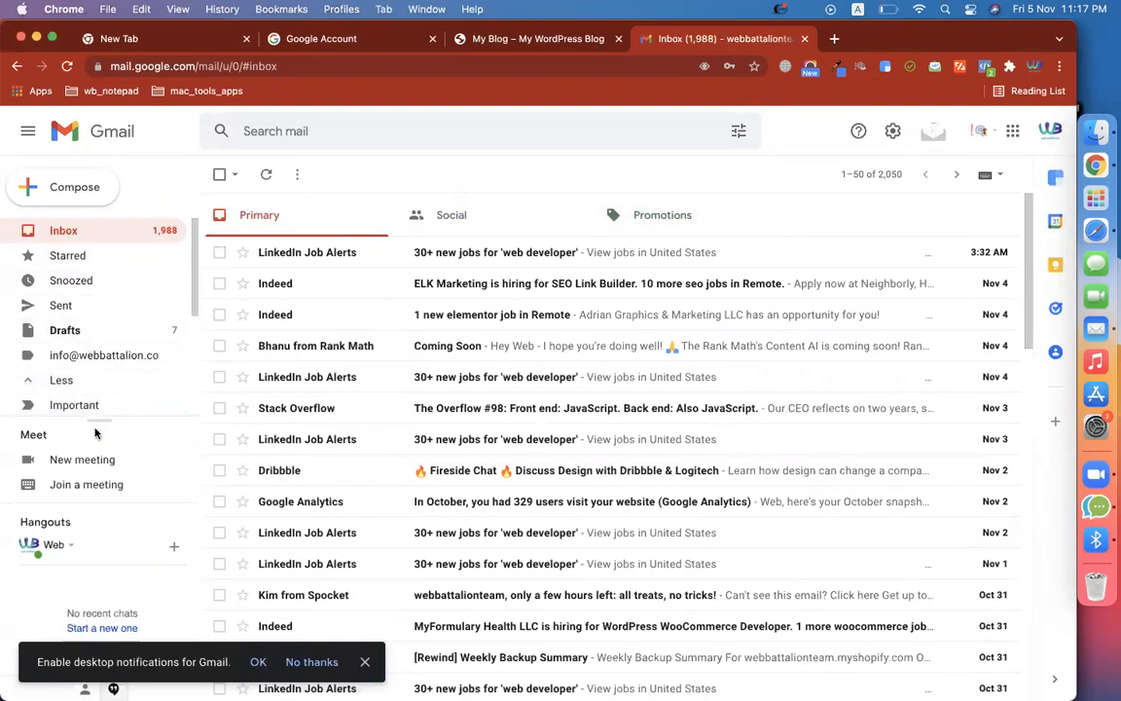
{"action": "left_click", "coordinate": [74, 331]}
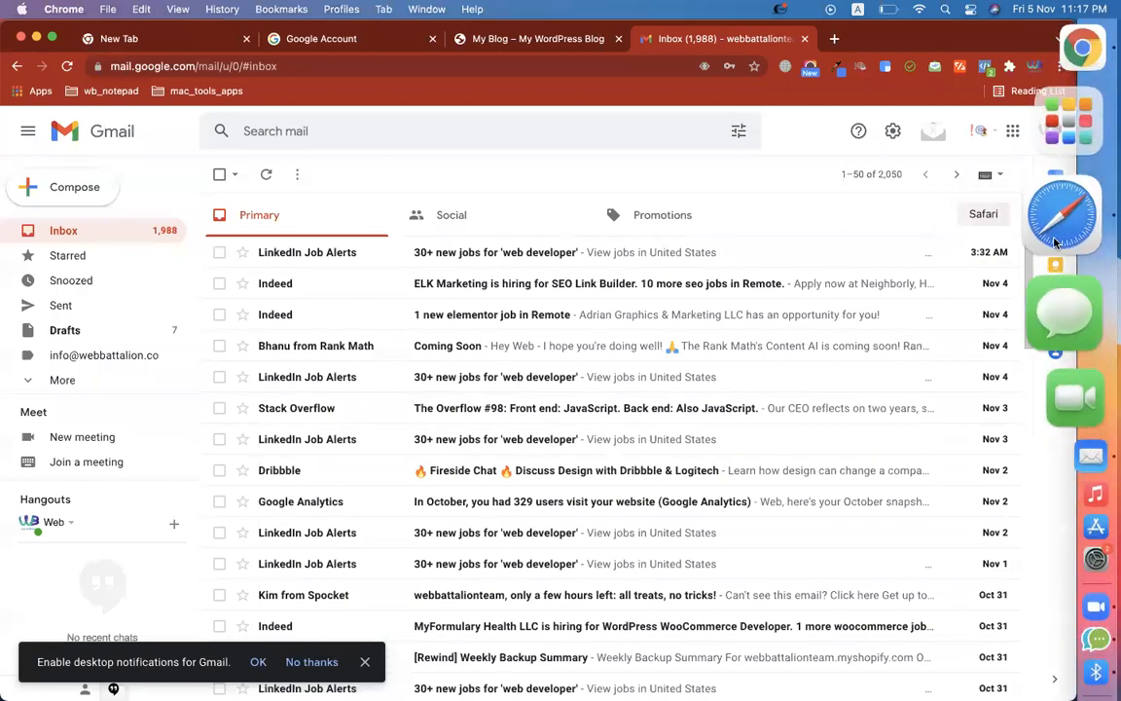
Check Mailchimp's audience list shows 39 contacts, 37 subscribed, then return to Gmail in Chrome
{"action": "left_click", "coordinate": [999, 237]}
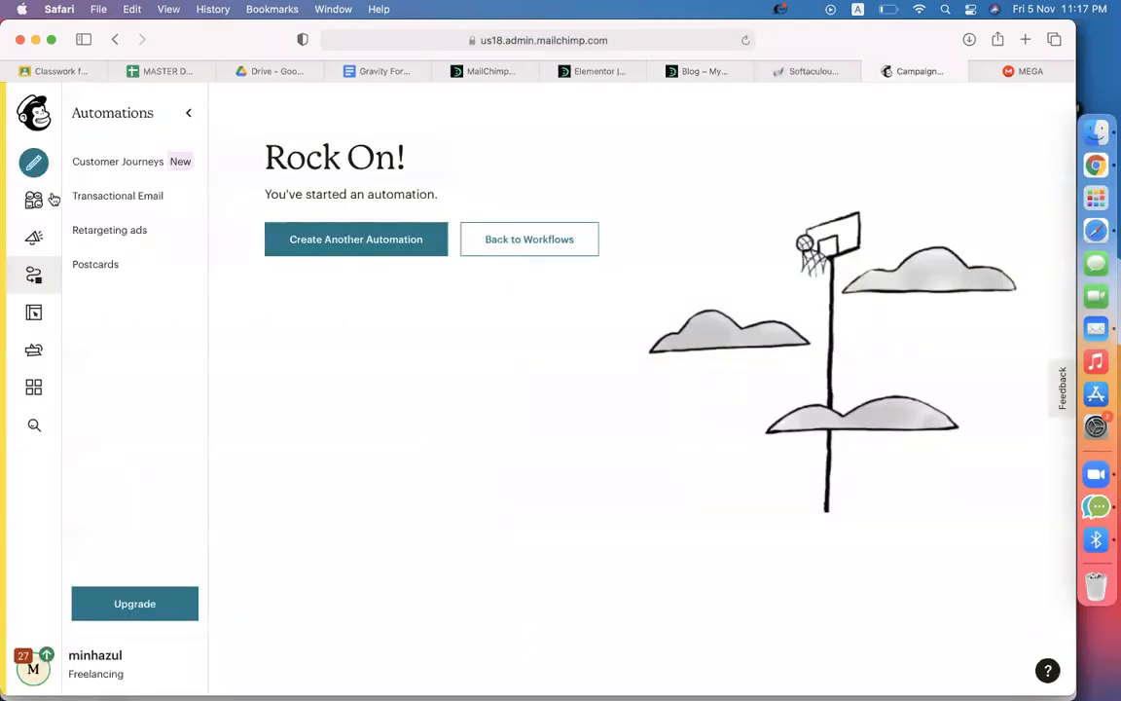
{"action": "left_click", "coordinate": [52, 198]}
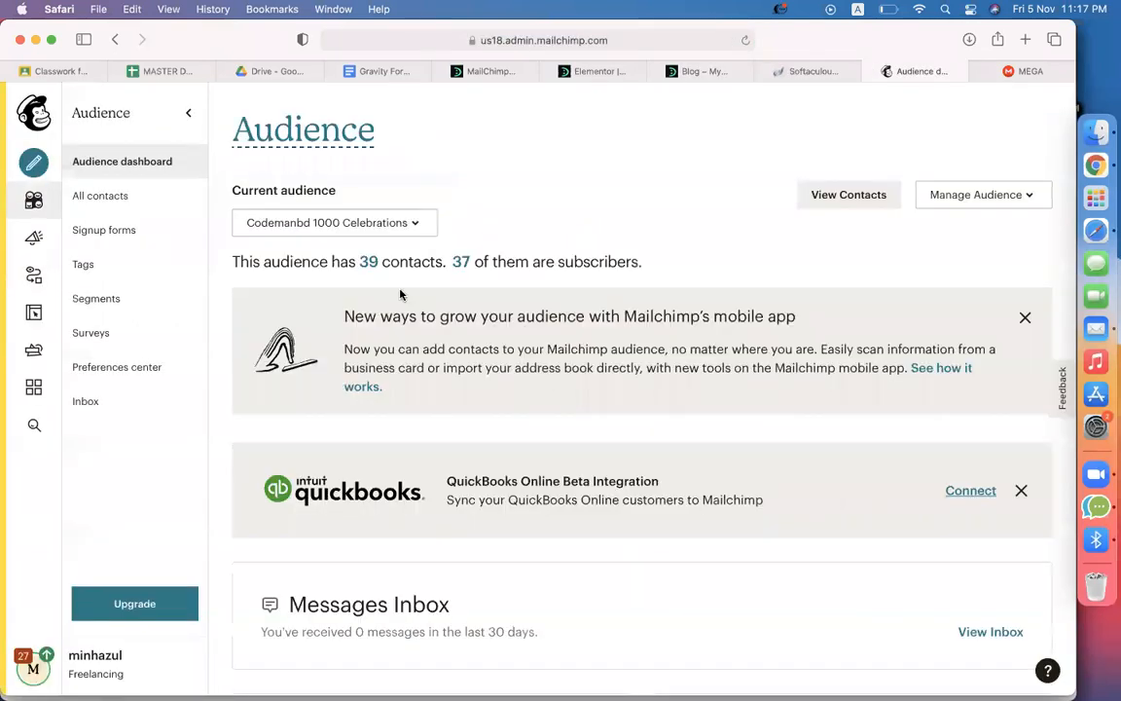
{"action": "left_click", "coordinate": [367, 265]}
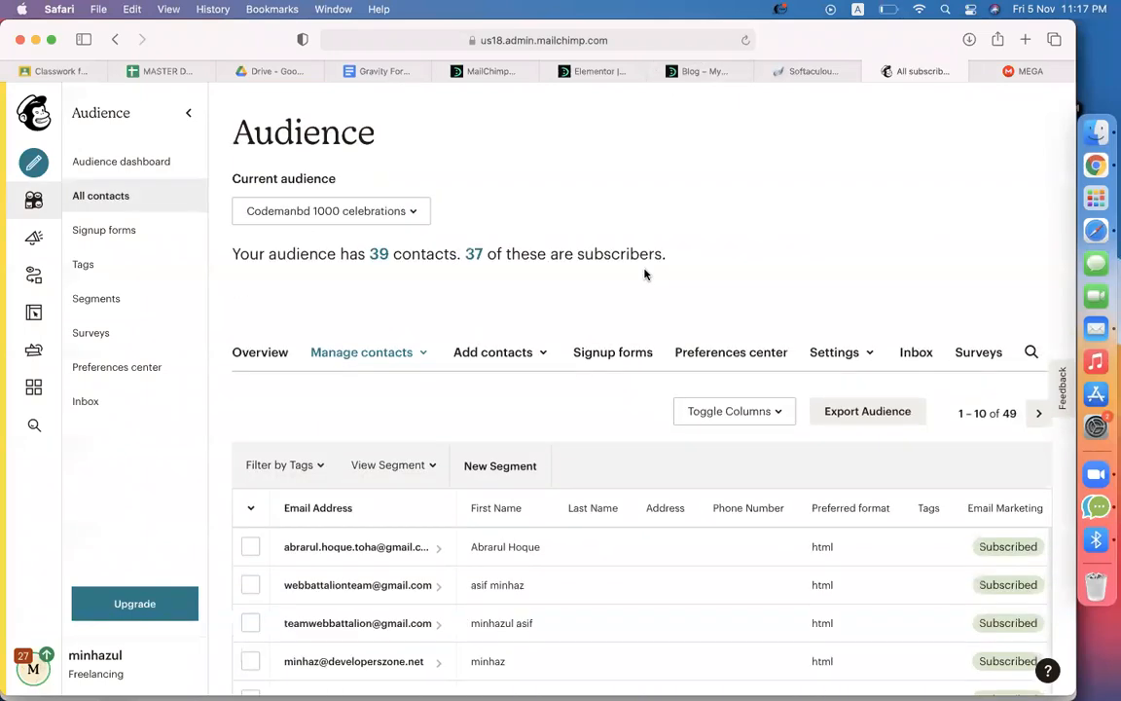
{"action": "scroll", "coordinate": [645, 273], "scroll_direction": "down", "scroll_amount": 2}
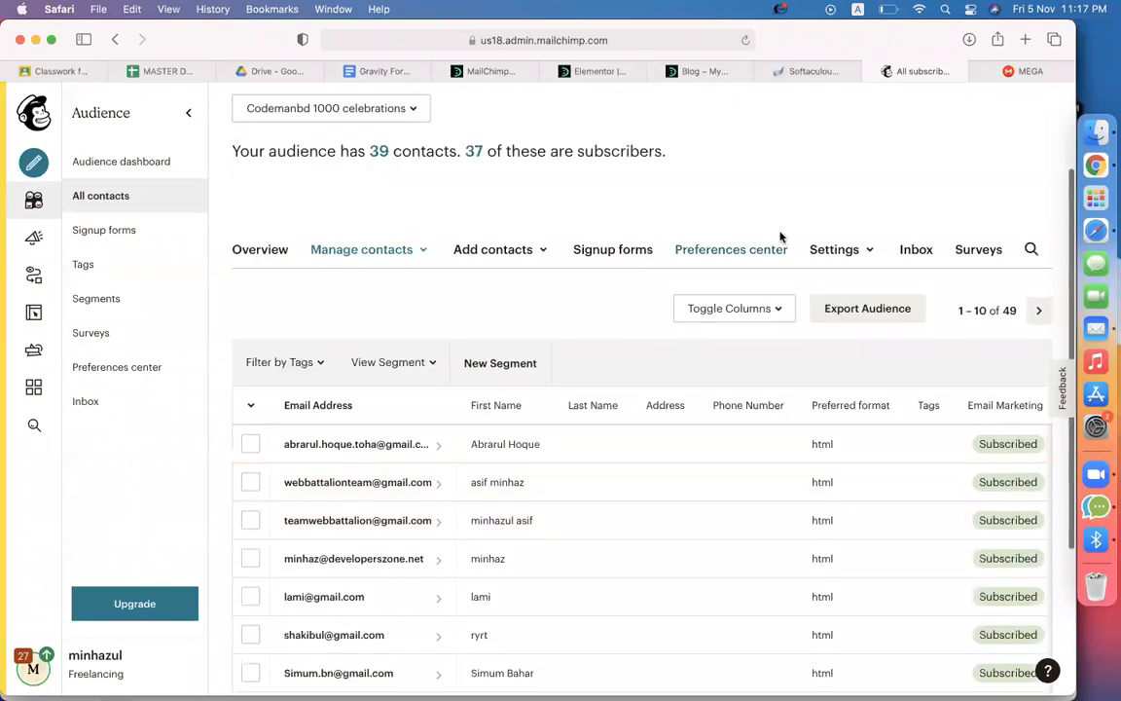
{"action": "scroll", "coordinate": [615, 301], "scroll_direction": "down", "scroll_amount": 3}
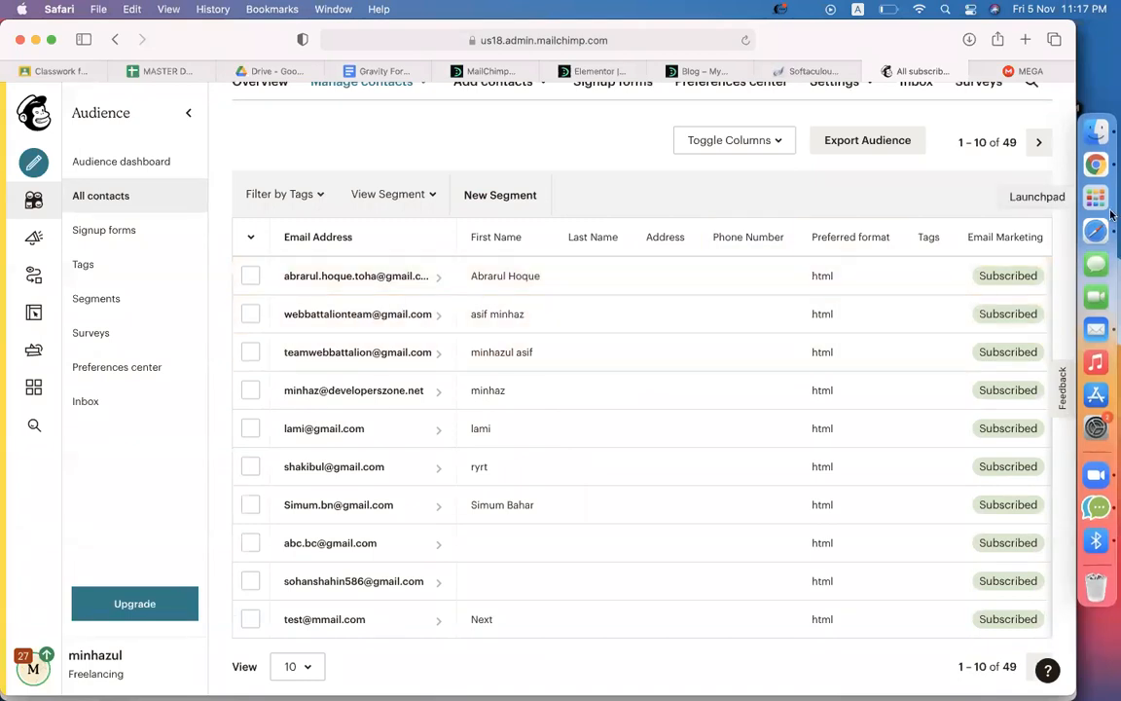
{"action": "left_click", "coordinate": [1061, 155]}
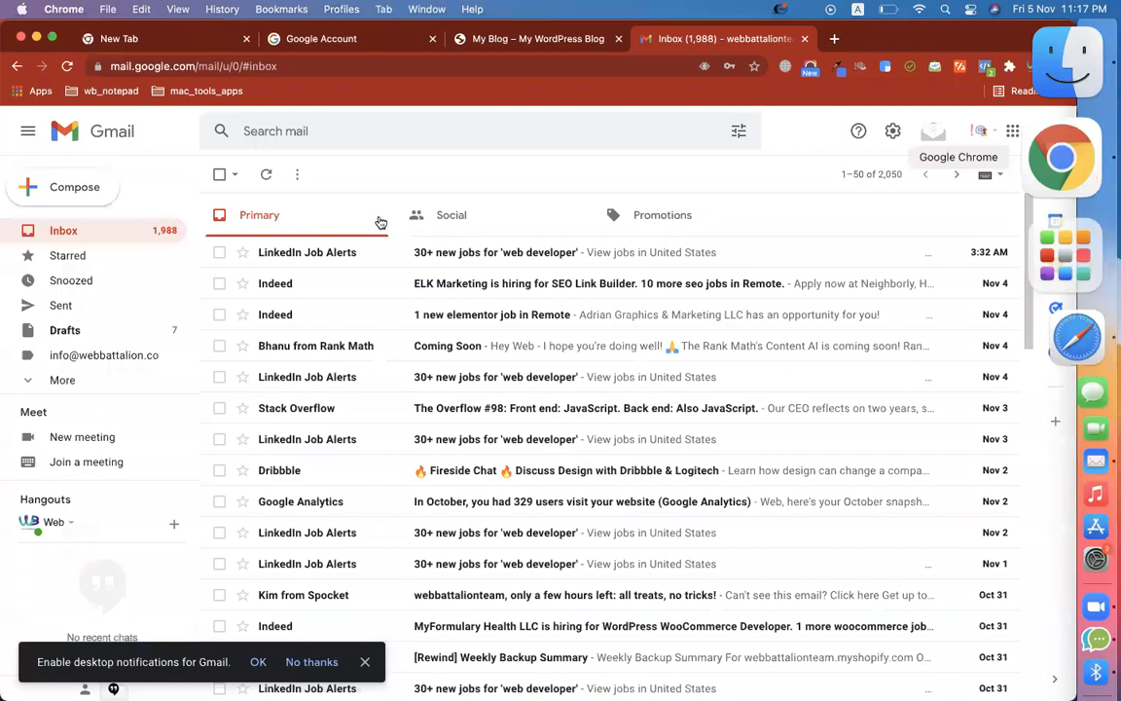
{"action": "left_click", "coordinate": [85, 252]}
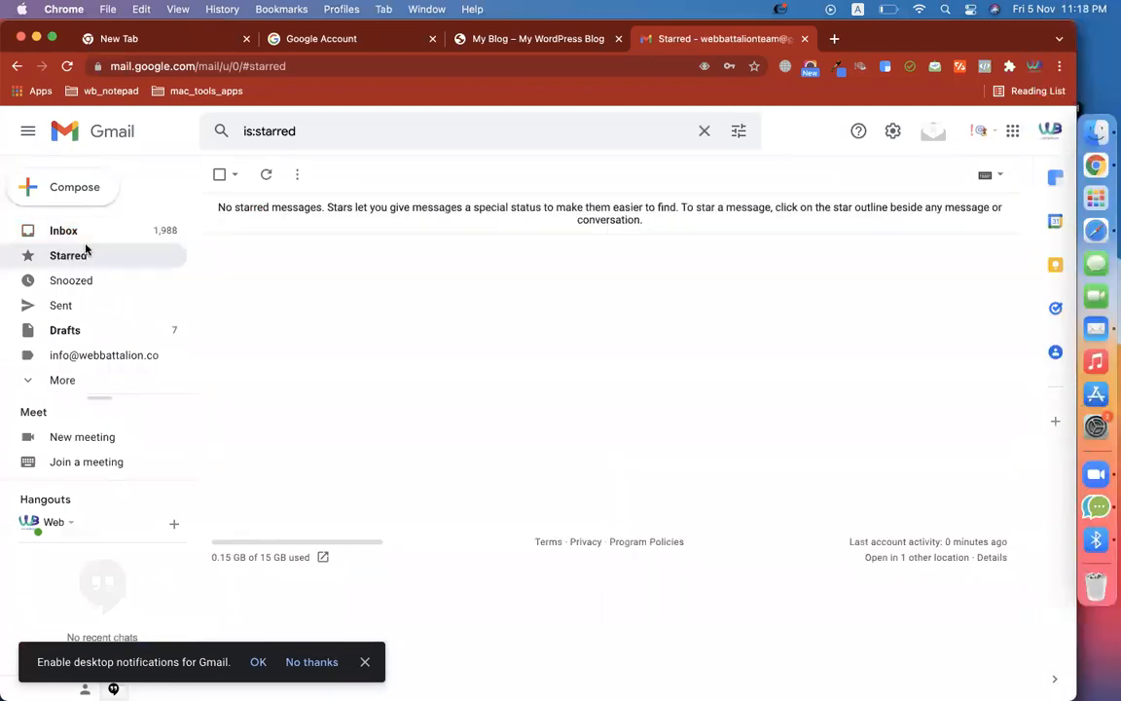
{"action": "left_click", "coordinate": [70, 240]}
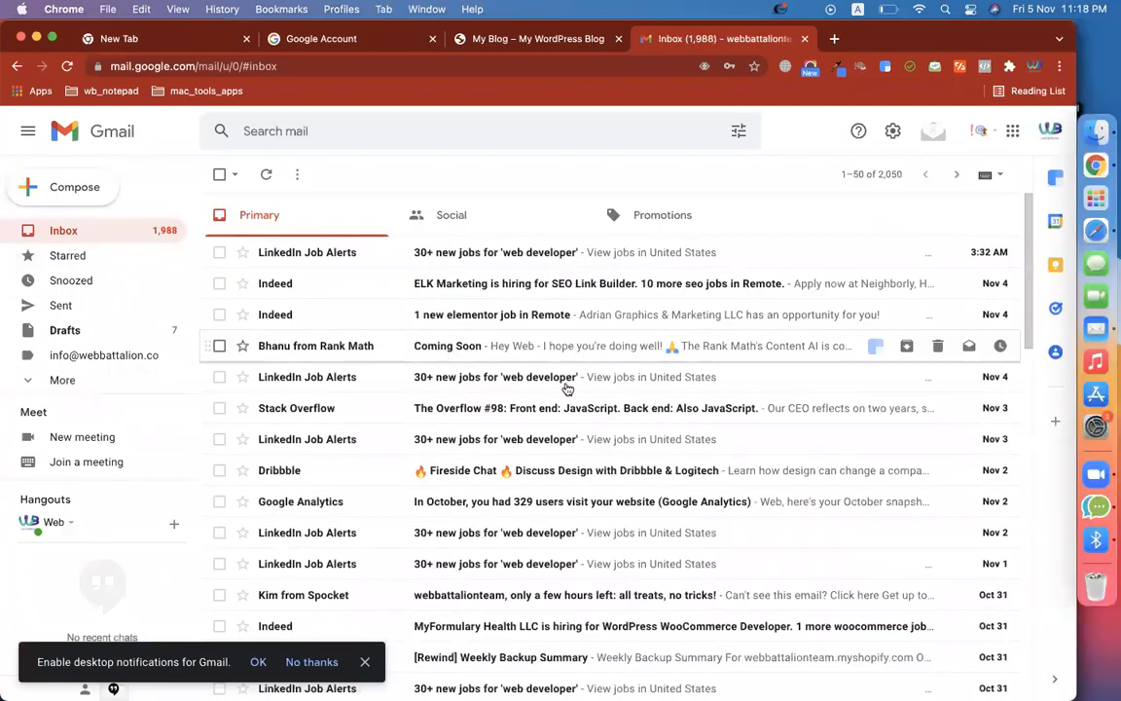
{"action": "scroll", "coordinate": [566, 395], "scroll_direction": "down", "scroll_amount": 5}
{"action": "left_click", "coordinate": [255, 659]}
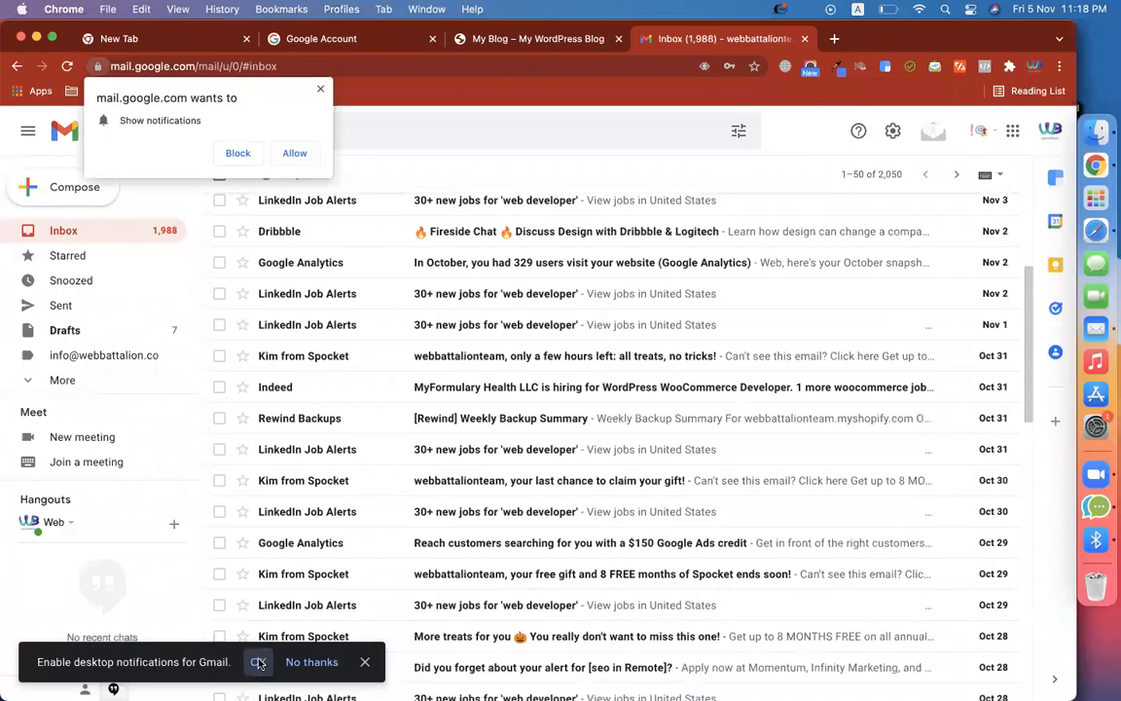
{"action": "left_click", "coordinate": [248, 154]}
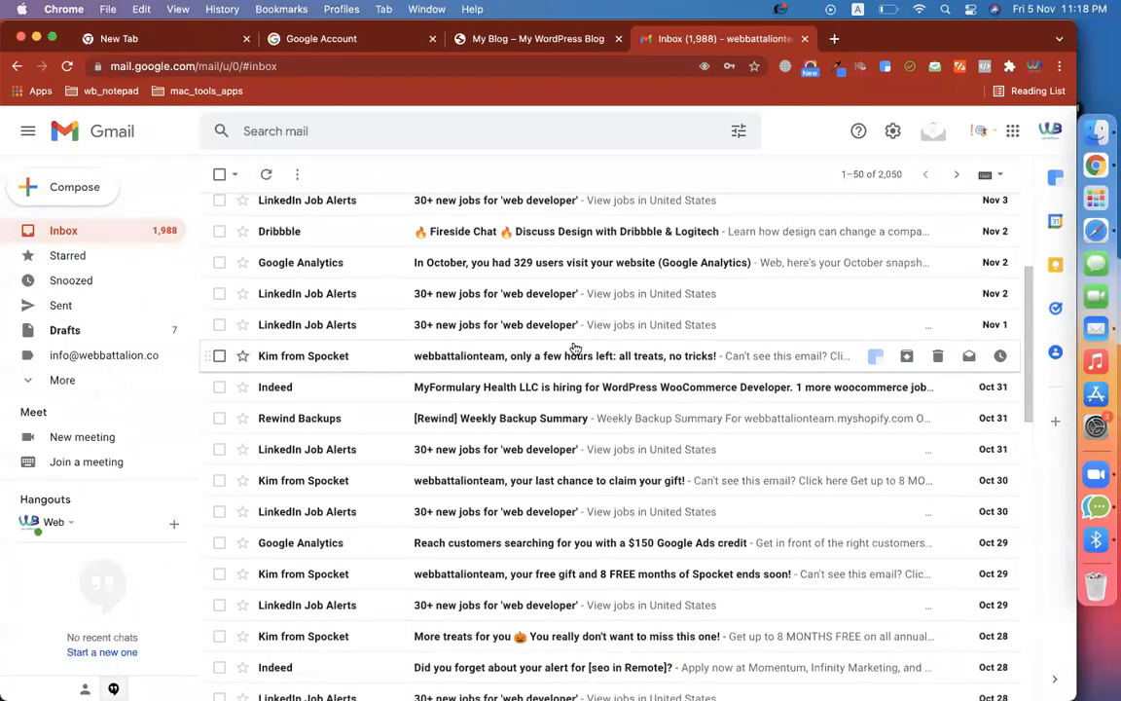
Recheck the inbox, then return to Mailchimp's All contacts list in Safari
{"action": "scroll", "coordinate": [576, 347], "scroll_direction": "up", "scroll_amount": 4}
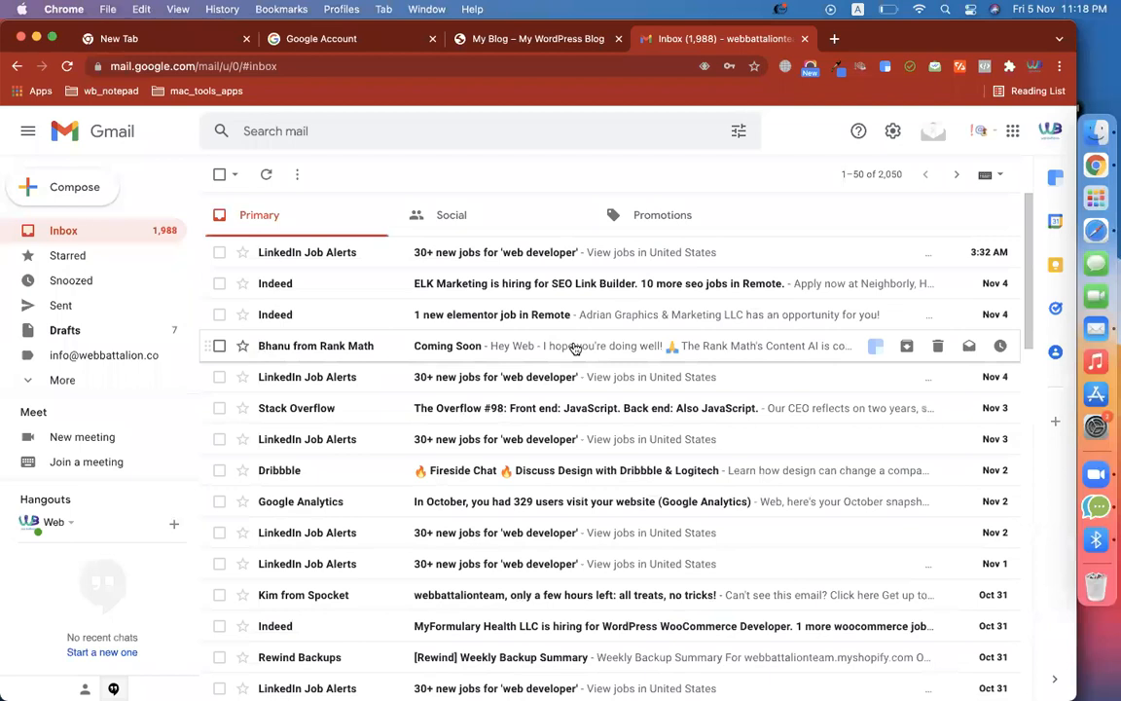
{"action": "scroll", "coordinate": [575, 348], "scroll_direction": "down", "scroll_amount": 6}
{"action": "scroll", "coordinate": [575, 347], "scroll_direction": "down", "scroll_amount": 1}
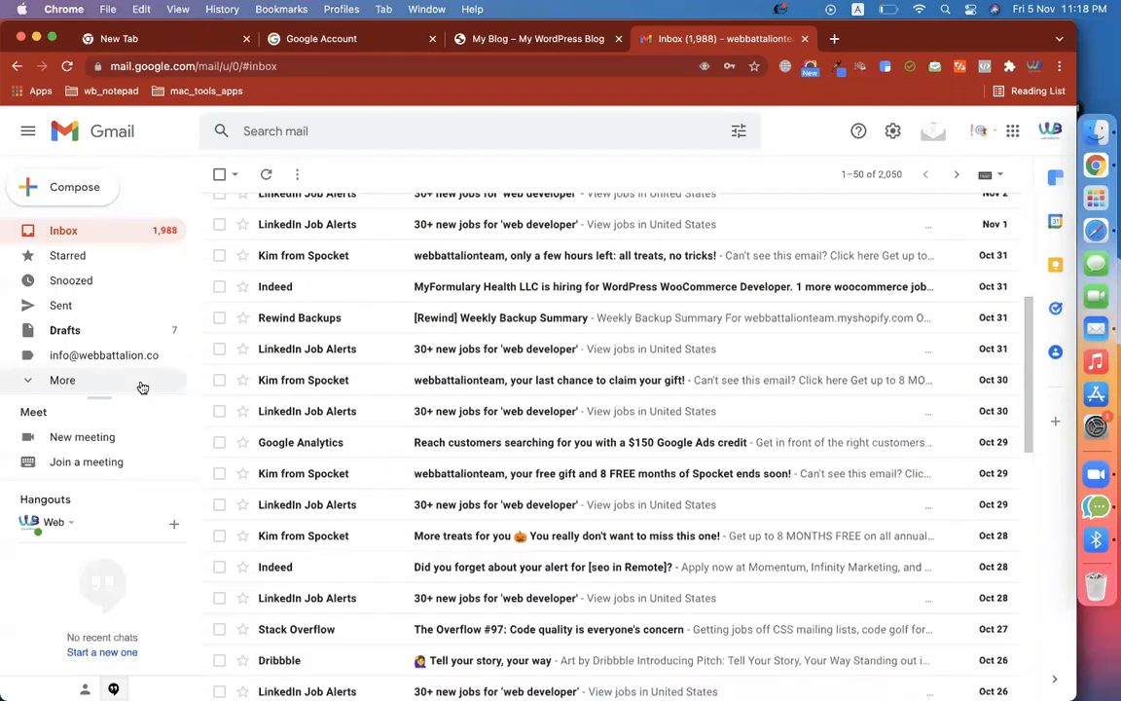
{"action": "scroll", "coordinate": [533, 346], "scroll_direction": "up", "scroll_amount": 4}
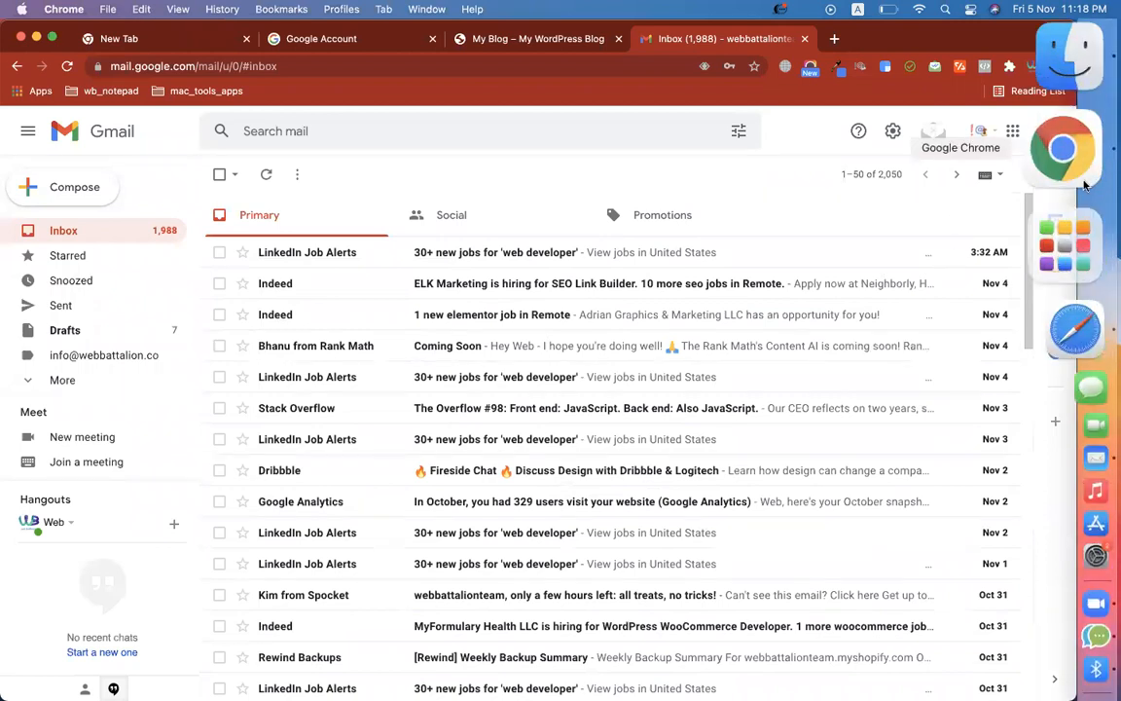
{"action": "left_click", "coordinate": [1076, 238]}
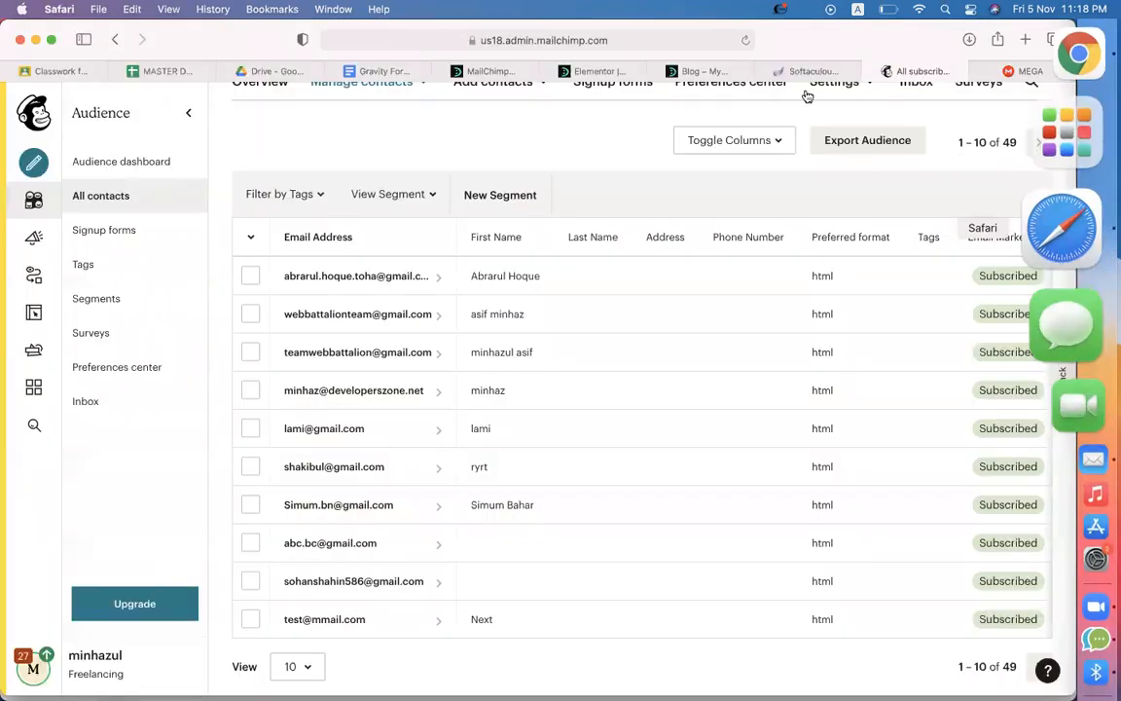
Look over the blog homepage and Elementor editor, then return to the MailChimp feed settings
{"action": "left_click", "coordinate": [698, 70]}
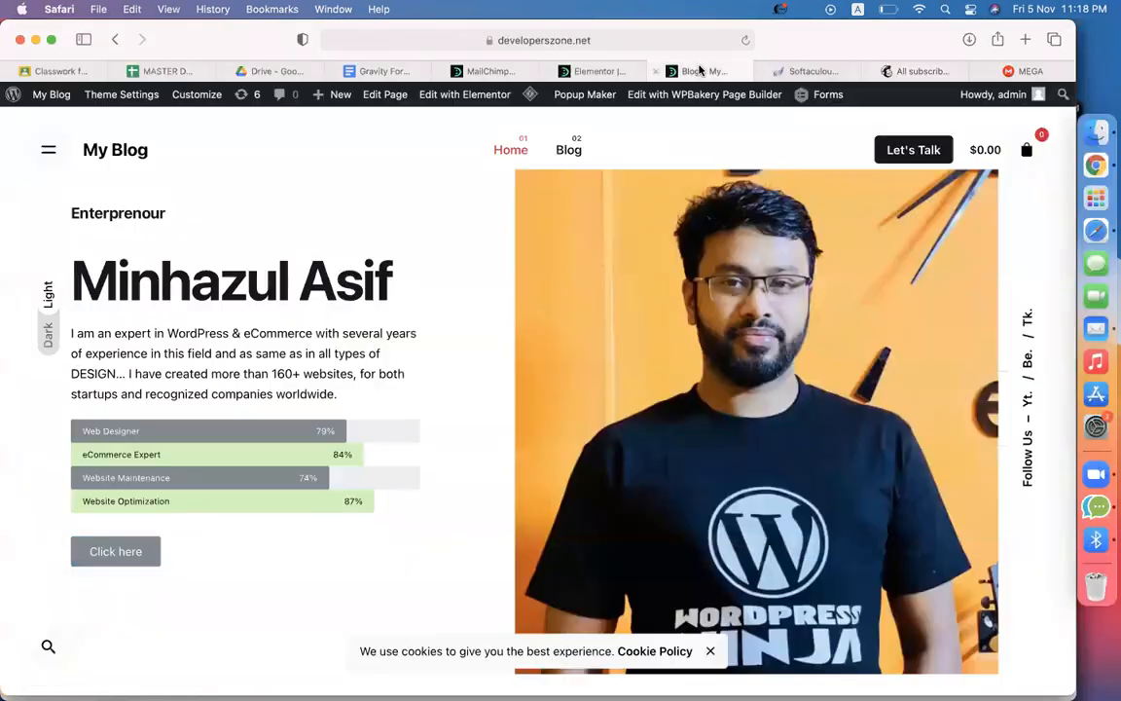
{"action": "left_click", "coordinate": [592, 72]}
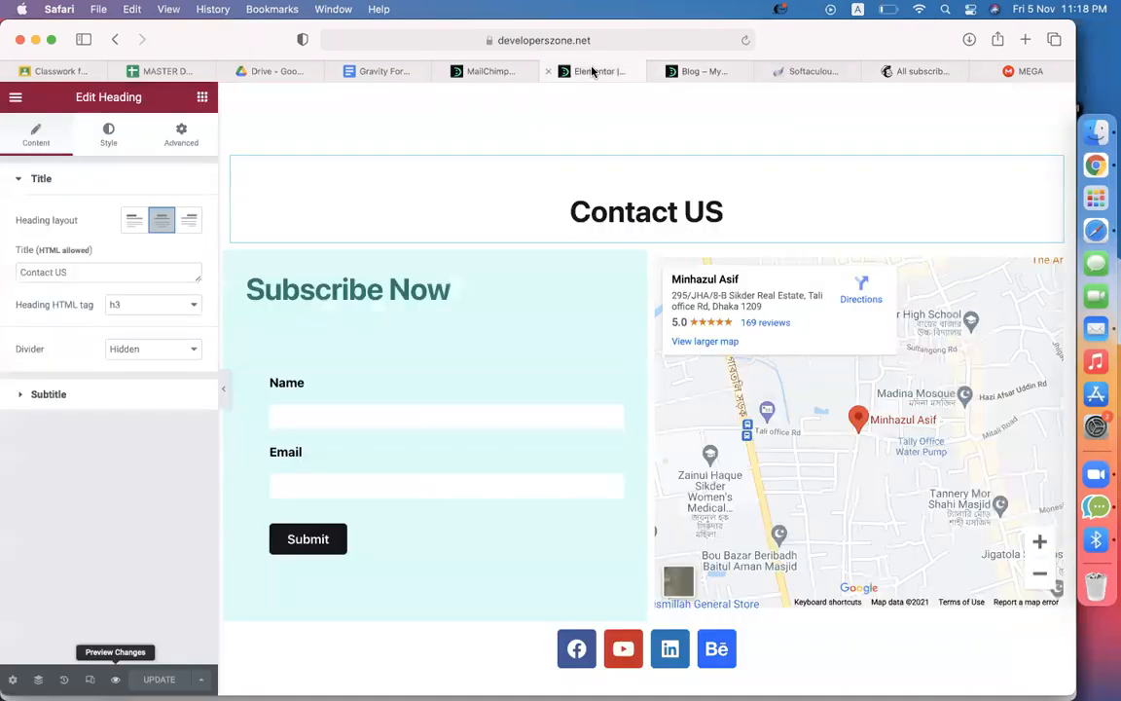
{"action": "left_click", "coordinate": [487, 71]}
{"action": "left_click", "coordinate": [705, 72]}
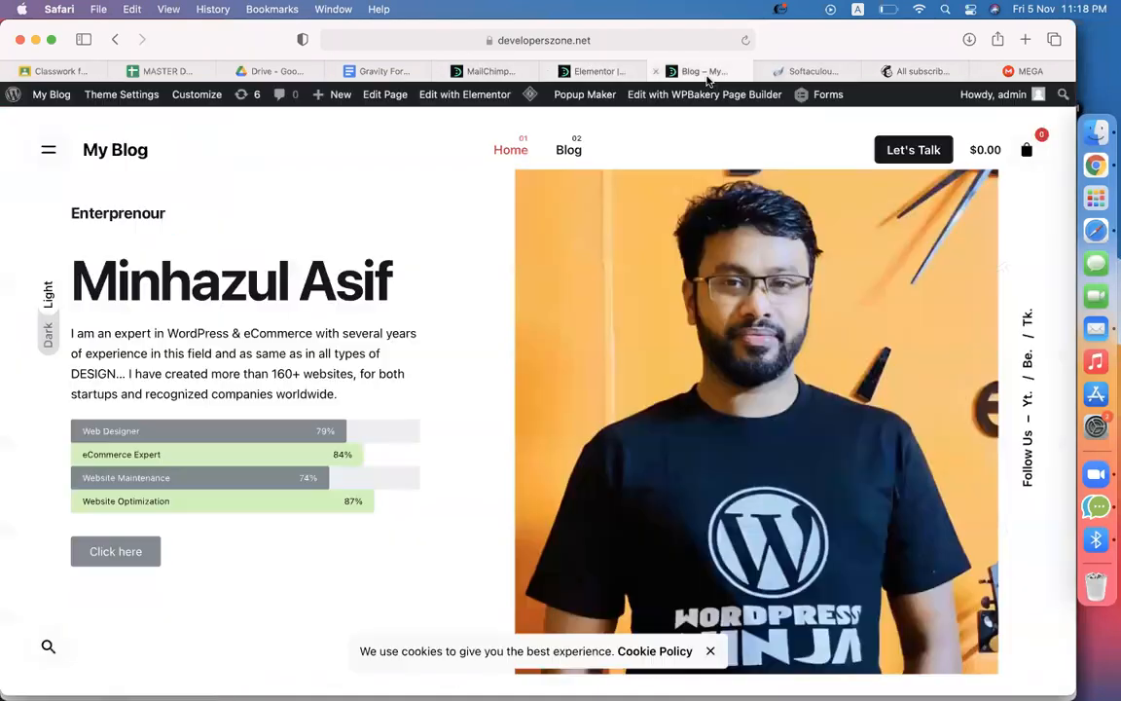
{"action": "left_click", "coordinate": [489, 71]}
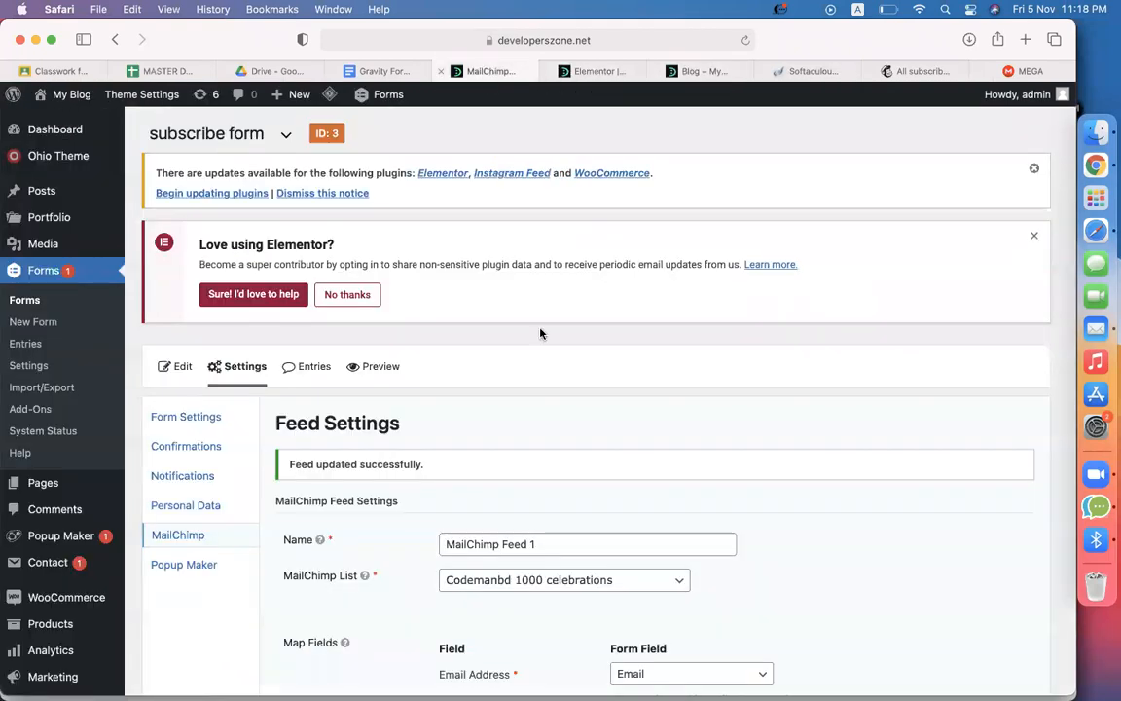
Scroll to the feed's Options section and confirm Double Opt-In stays unchecked
{"action": "scroll", "coordinate": [547, 369], "scroll_direction": "down", "scroll_amount": 10}
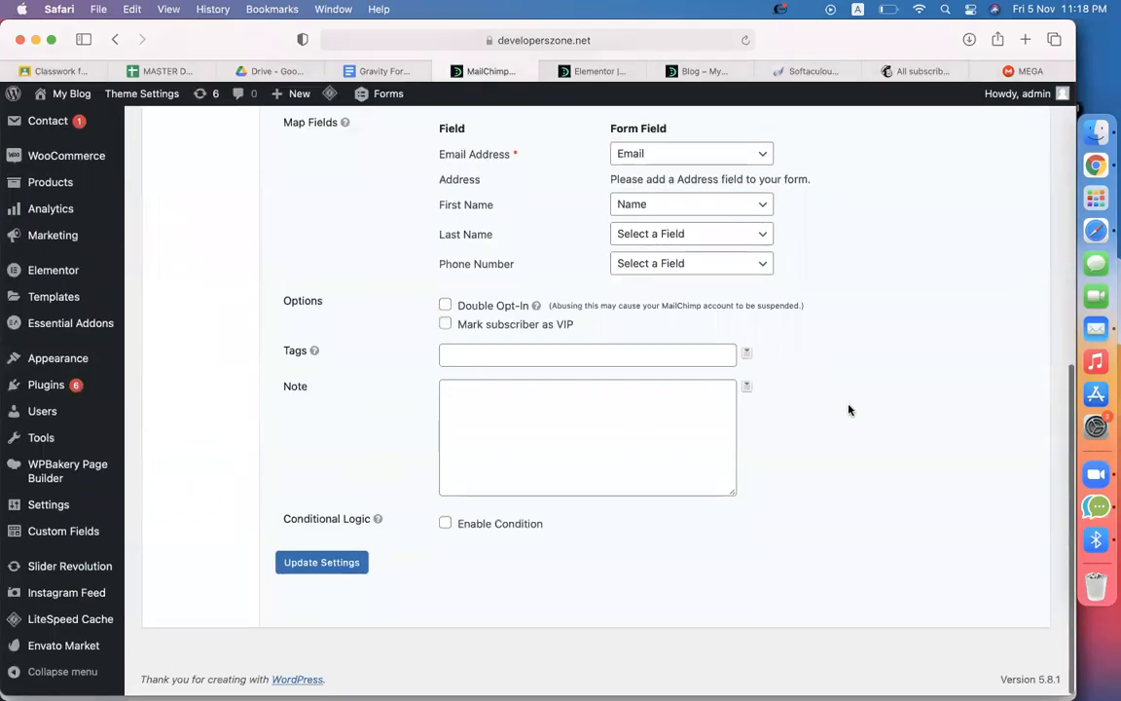
{"action": "left_click_drag", "start_coordinate": [288, 302], "coordinate": [421, 310]}
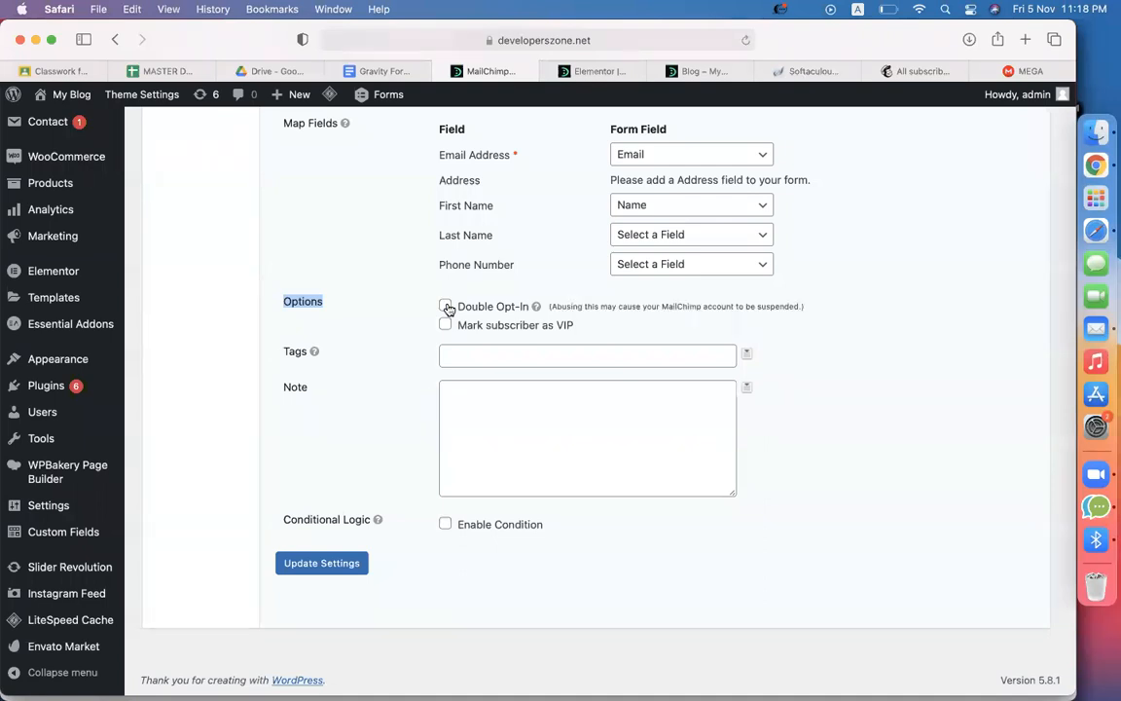
{"action": "left_click", "coordinate": [889, 408]}
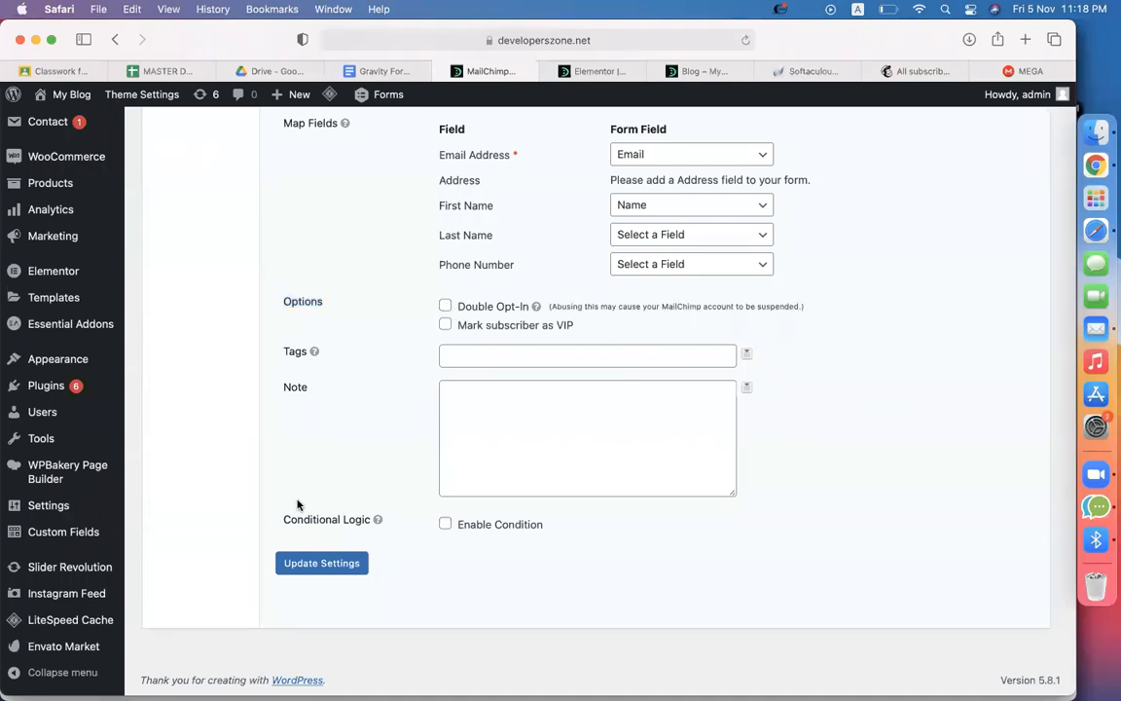
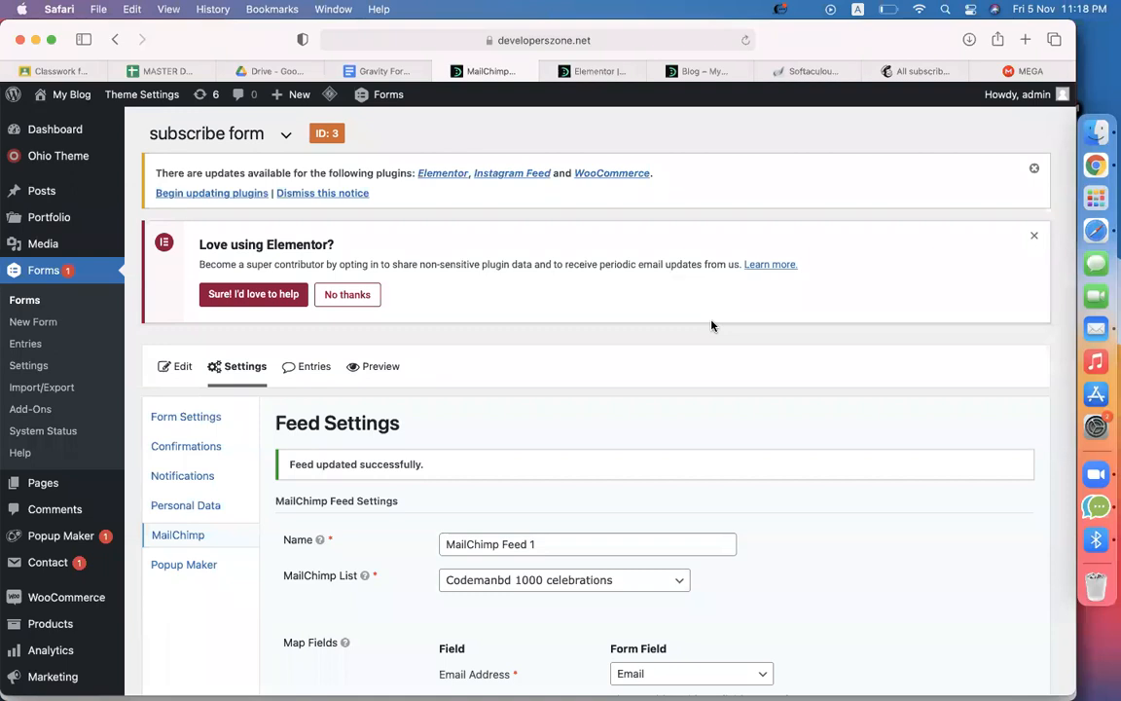
Scroll to the feed's Tags field and view the form fields insertable as tags
{"action": "scroll", "coordinate": [711, 325], "scroll_direction": "down", "scroll_amount": 5}
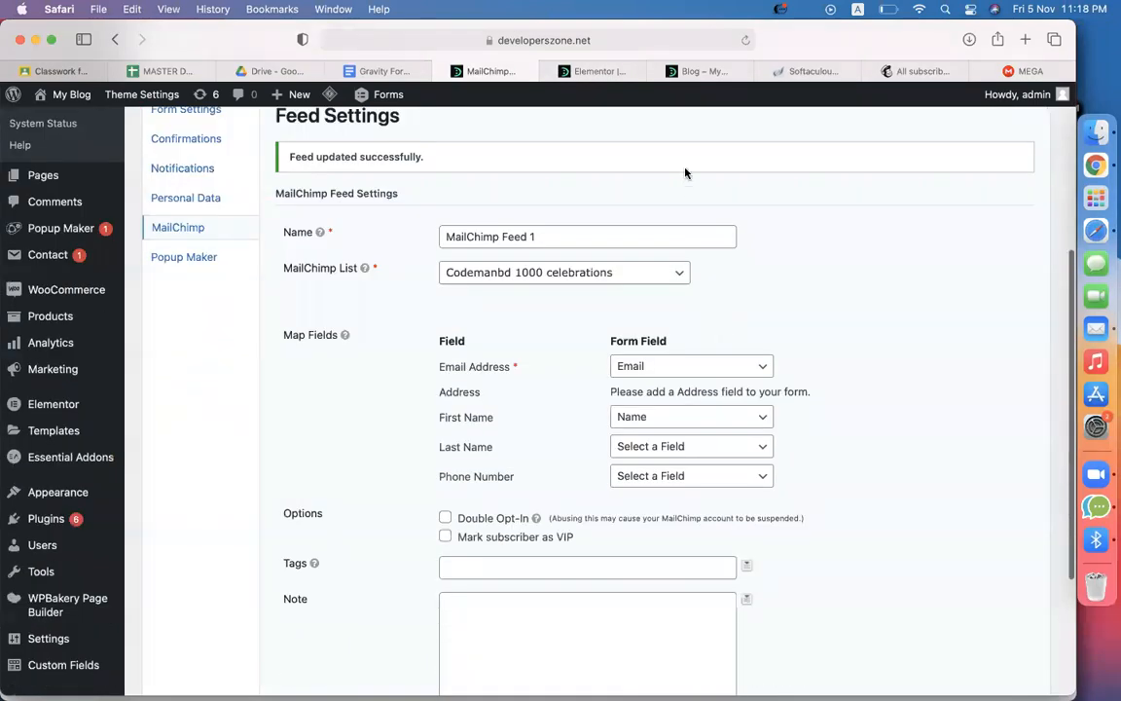
{"action": "scroll", "coordinate": [855, 362], "scroll_direction": "down", "scroll_amount": 3}
{"action": "left_click", "coordinate": [589, 359]}
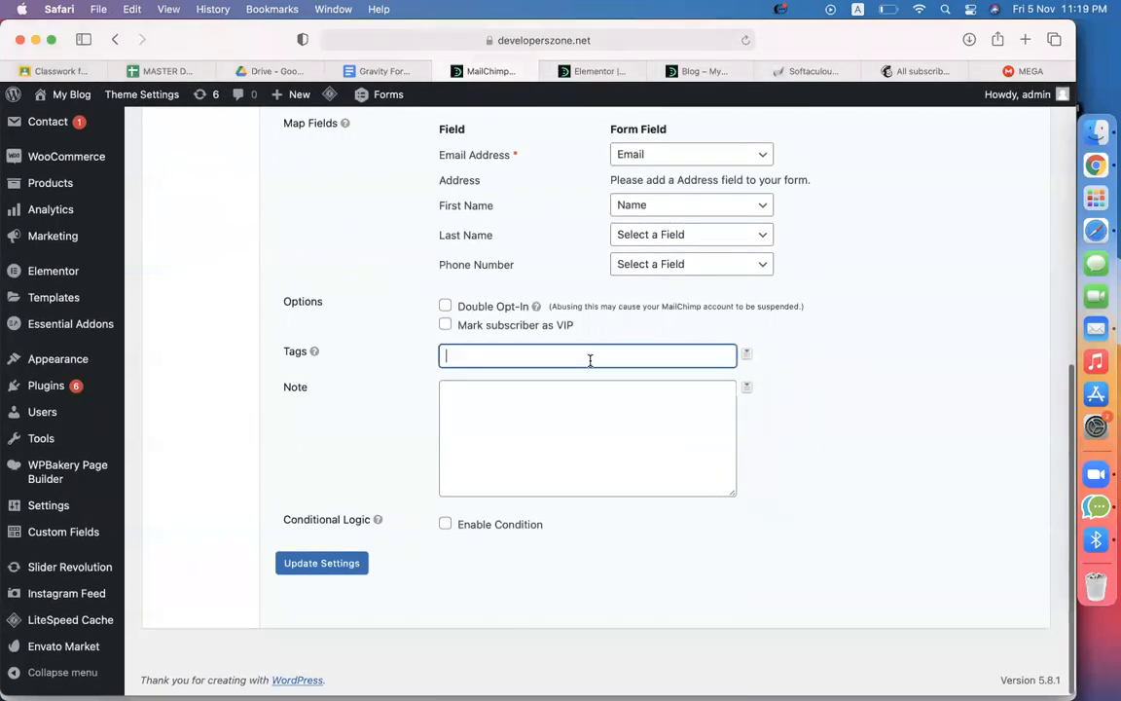
{"action": "left_click", "coordinate": [745, 357]}
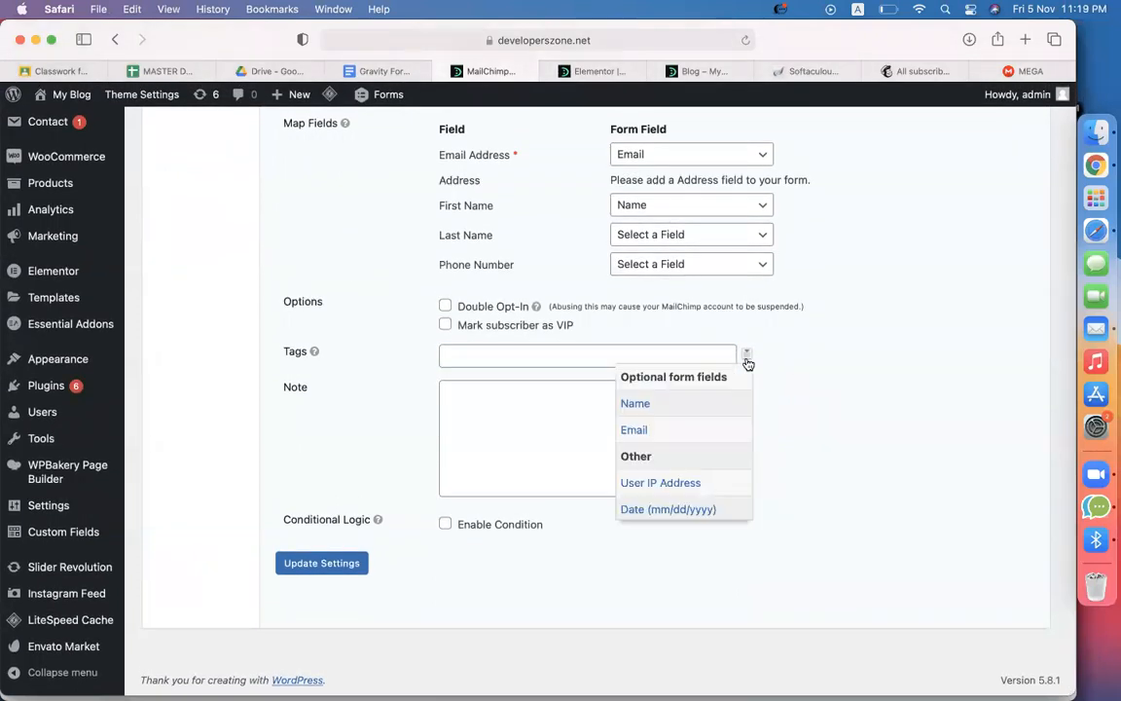
{"action": "left_click", "coordinate": [494, 354]}
Read the Tags help tooltip, then bring up the My Blog homepage
{"action": "left_click", "coordinate": [584, 452]}
{"action": "mouse_move", "coordinate": [314, 353]}
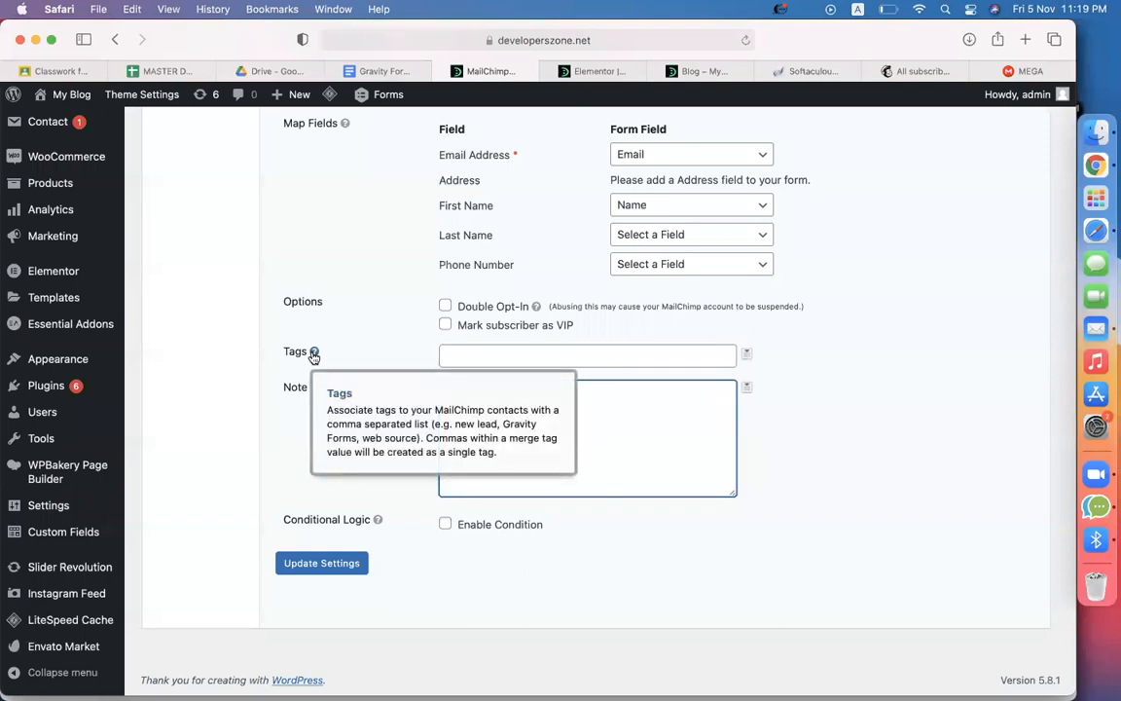
{"action": "left_click_drag", "start_coordinate": [437, 410], "coordinate": [516, 410]}
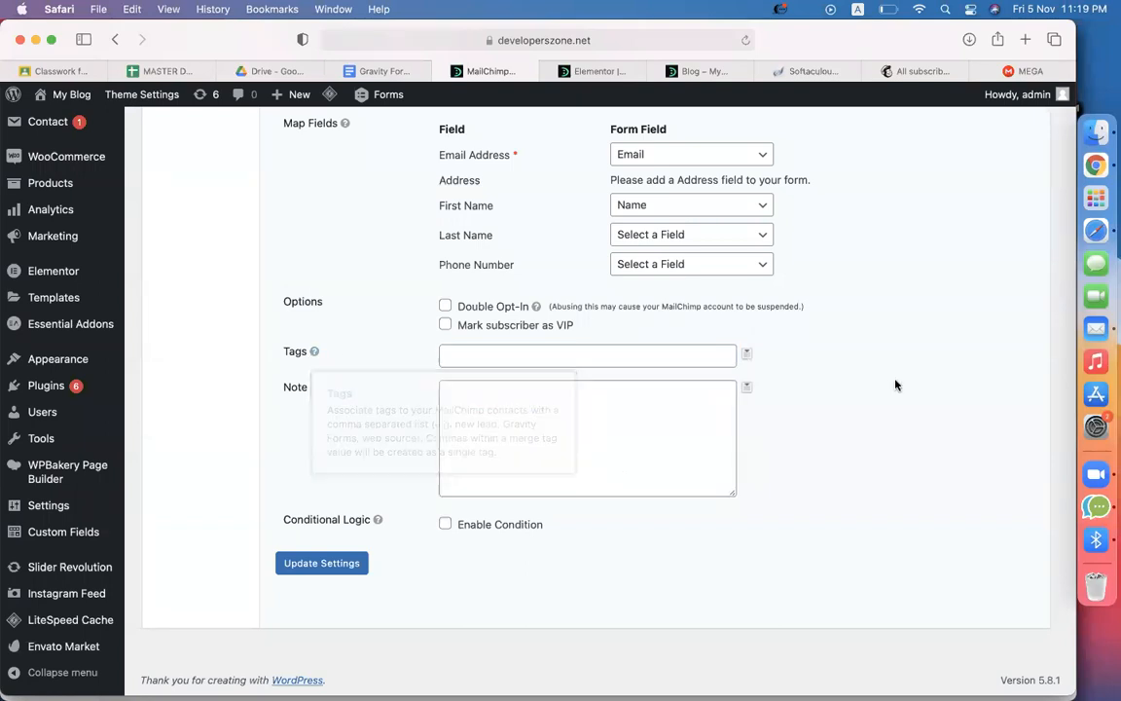
{"action": "left_click", "coordinate": [685, 72]}
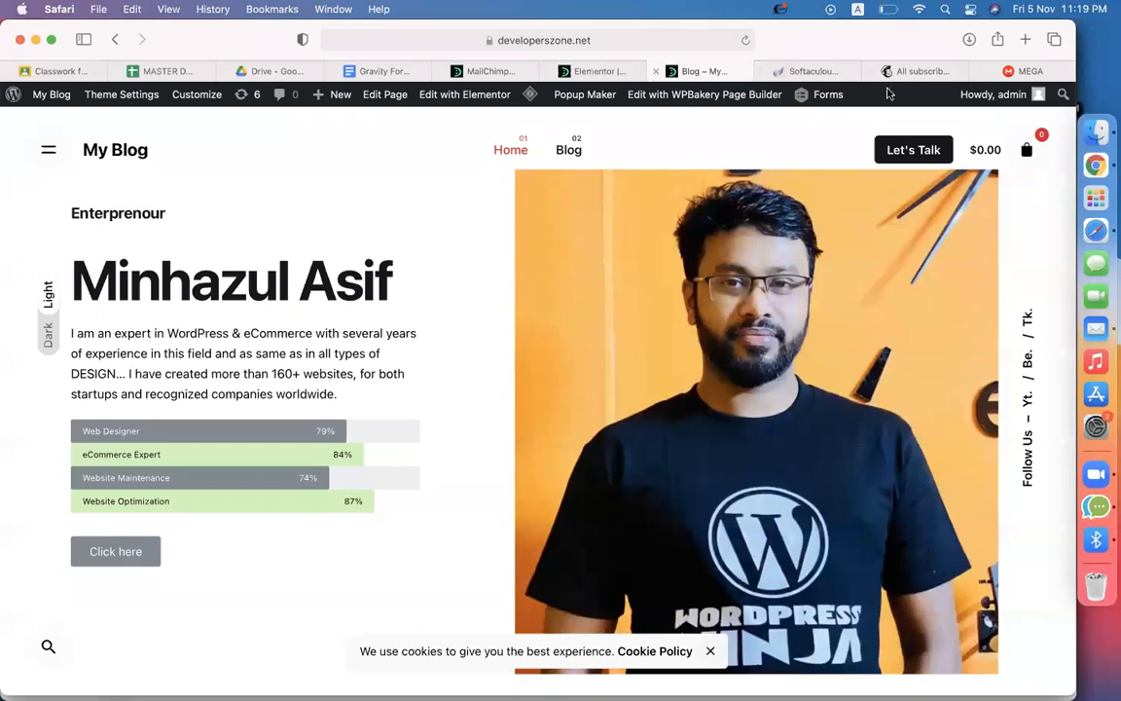
Go from the Mailchimp audience contacts to the audience's Tags page
{"action": "left_click", "coordinate": [923, 72]}
{"action": "scroll", "coordinate": [588, 457], "scroll_direction": "up", "scroll_amount": 5}
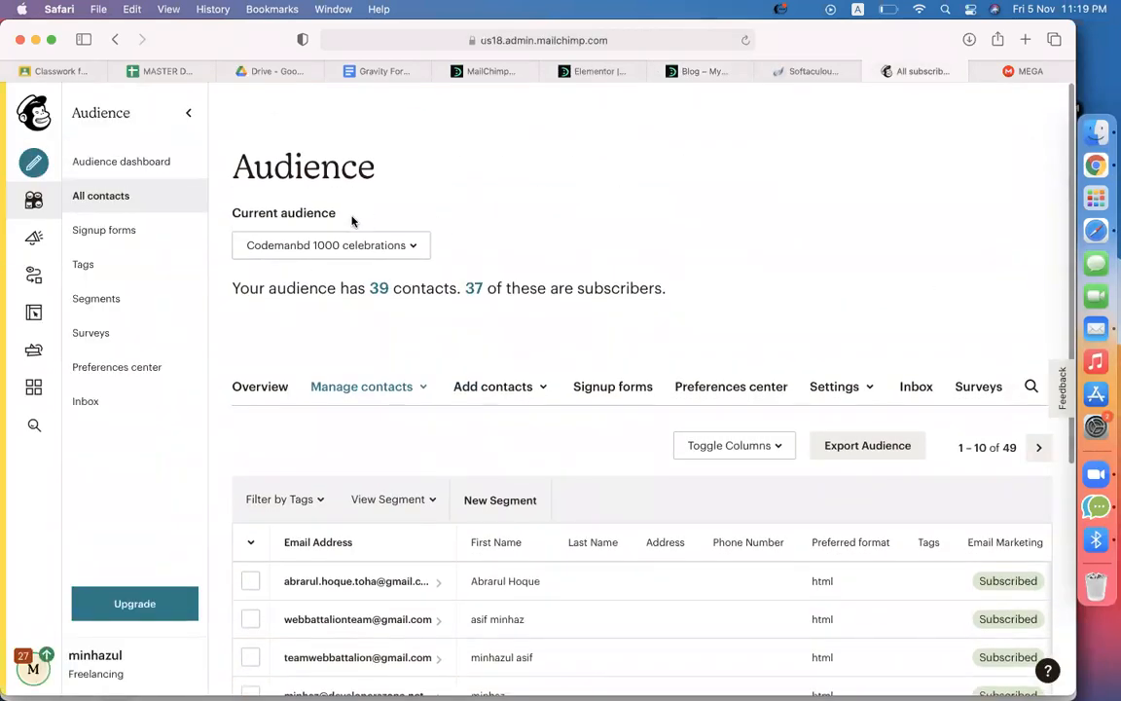
{"action": "scroll", "coordinate": [606, 346], "scroll_direction": "down", "scroll_amount": 5}
{"action": "scroll", "coordinate": [605, 345], "scroll_direction": "up", "scroll_amount": 5}
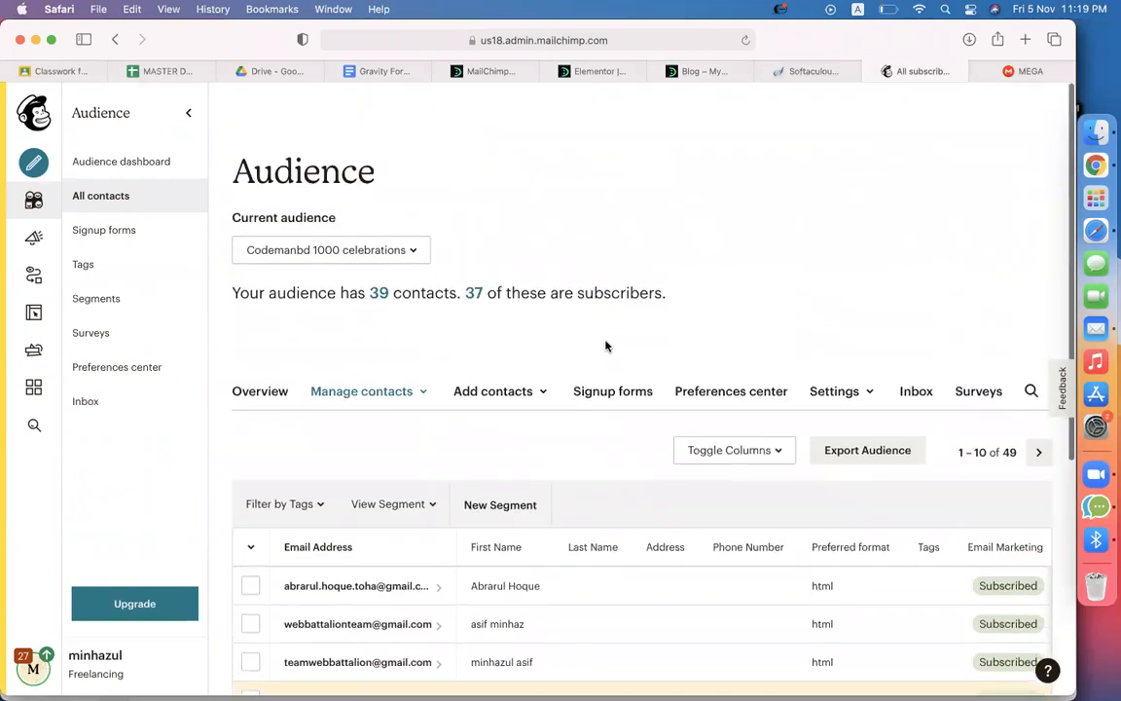
{"action": "left_click", "coordinate": [365, 386]}
{"action": "scroll", "coordinate": [363, 396], "scroll_direction": "down", "scroll_amount": 2}
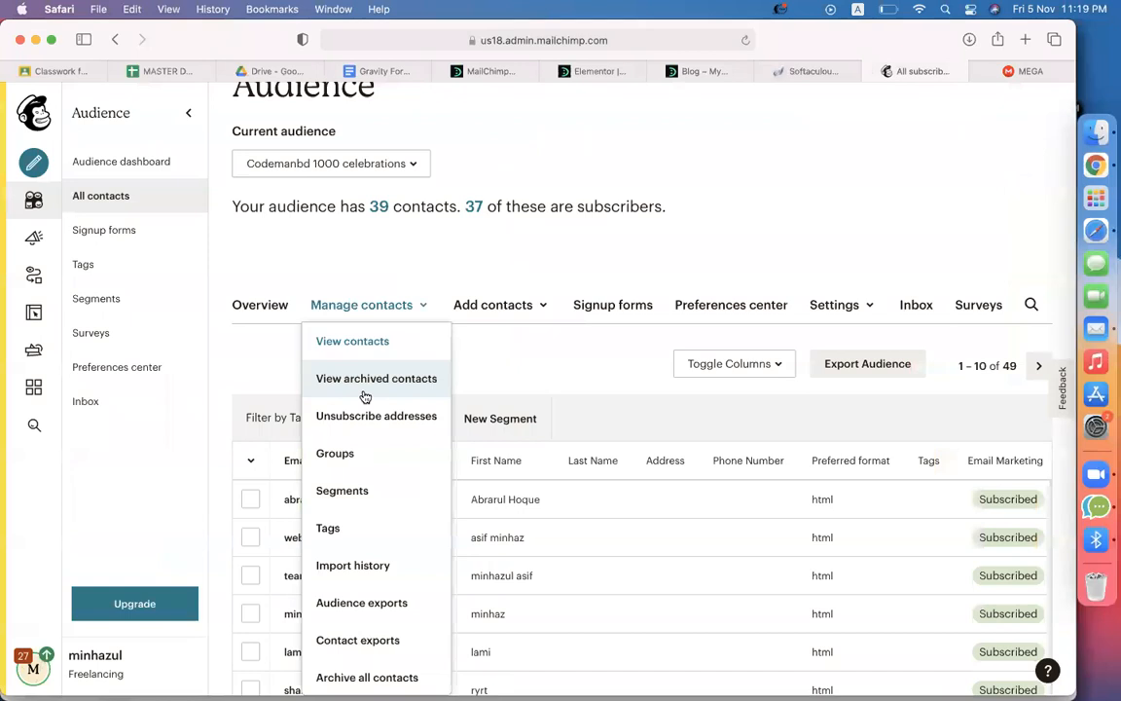
{"action": "left_click", "coordinate": [329, 528]}
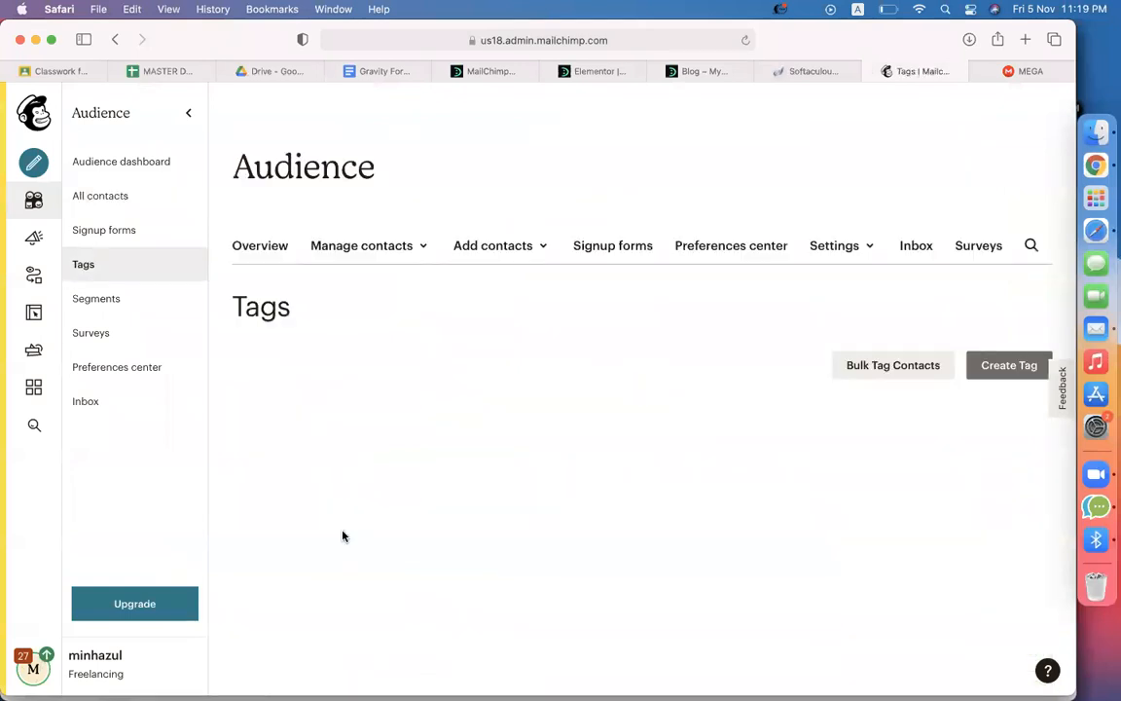
{"action": "scroll", "coordinate": [575, 319], "scroll_direction": "down", "scroll_amount": 2}
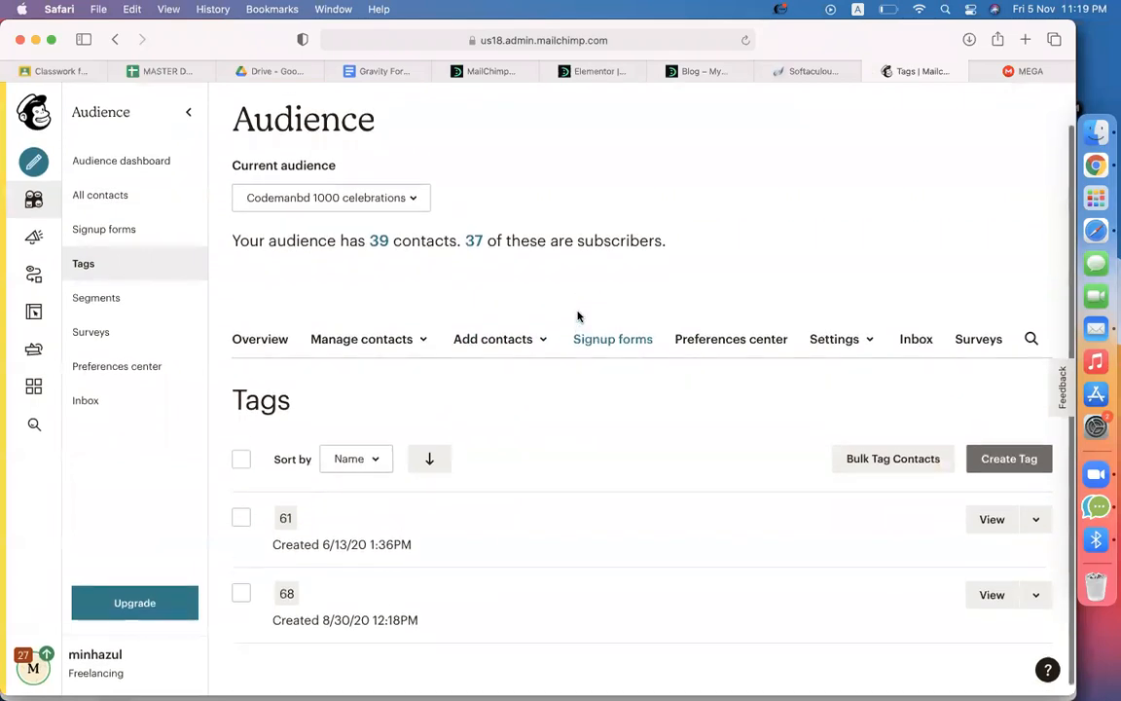
{"action": "scroll", "coordinate": [633, 346], "scroll_direction": "up", "scroll_amount": 2}
Create the audience tag website-01
{"action": "left_click", "coordinate": [999, 522]}
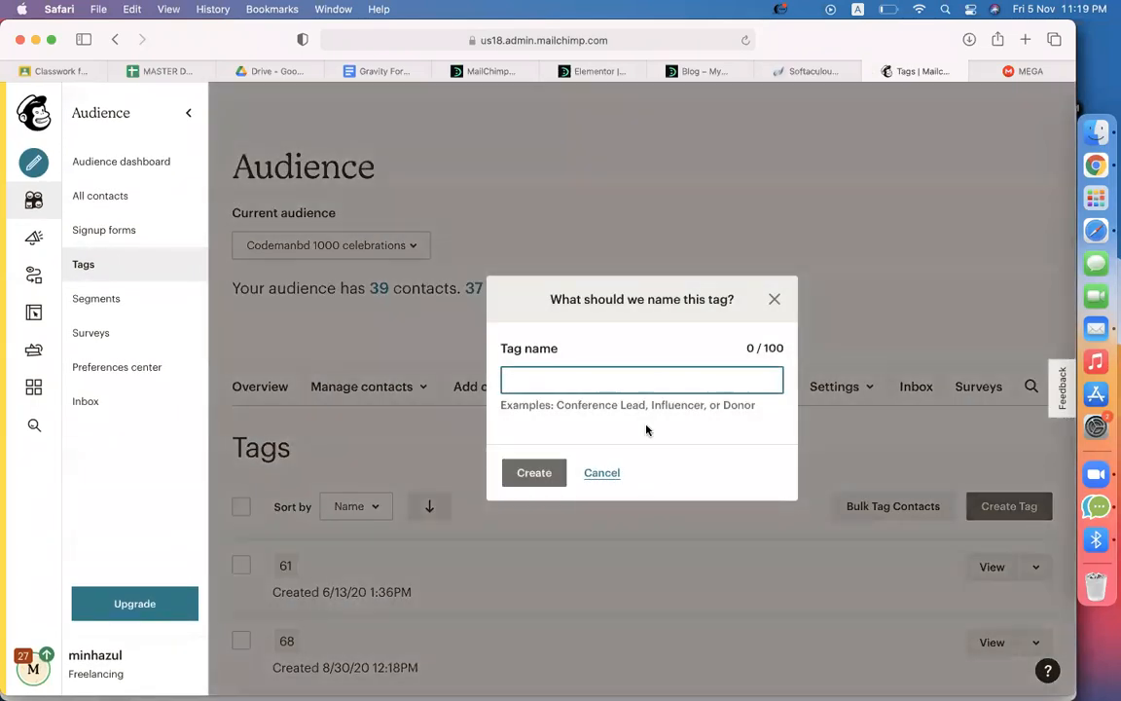
{"action": "type", "text": "website-01"}
{"action": "left_click", "coordinate": [514, 471]}
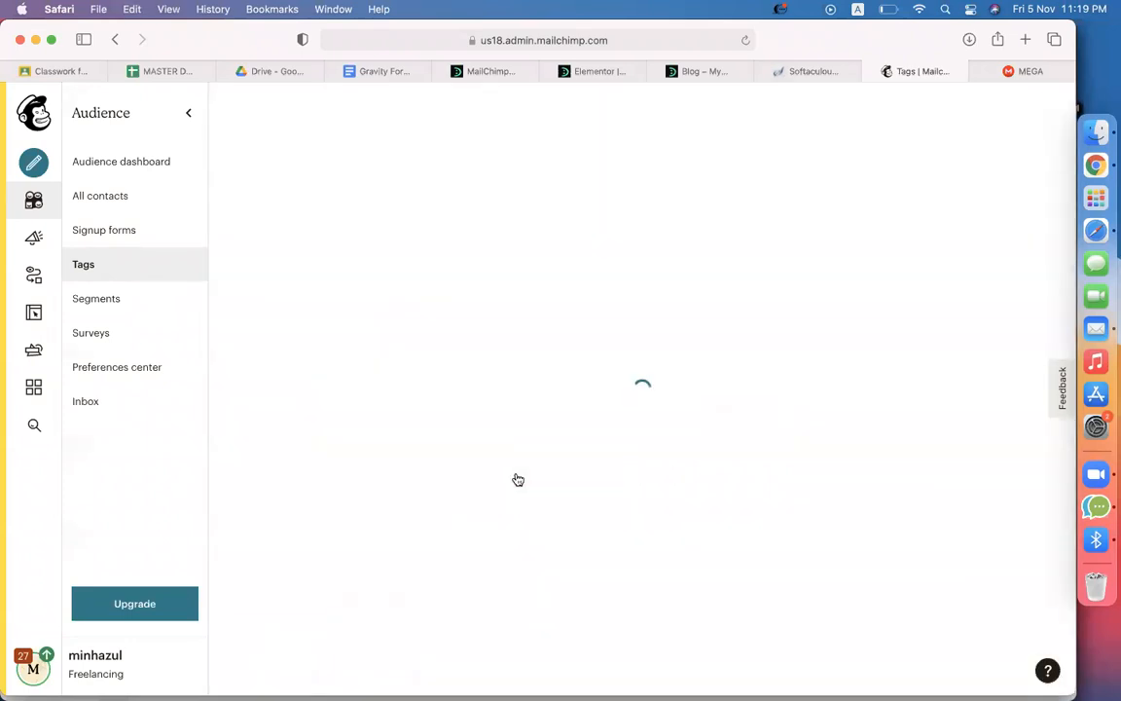
Create a second website tag, correcting a typo in its name
{"action": "scroll", "coordinate": [796, 460], "scroll_direction": "down", "scroll_amount": 2}
{"action": "left_click", "coordinate": [978, 413]}
{"action": "type", "text": "websiye"}
{"action": "key", "text": "BackSpace"}
{"action": "key", "text": "BackSpace"}
{"action": "type", "text": "te-0"}
{"action": "left_click", "coordinate": [535, 476]}
Return to the MailChimp feed settings and reload the page, resending the form
{"action": "left_click", "coordinate": [605, 73]}
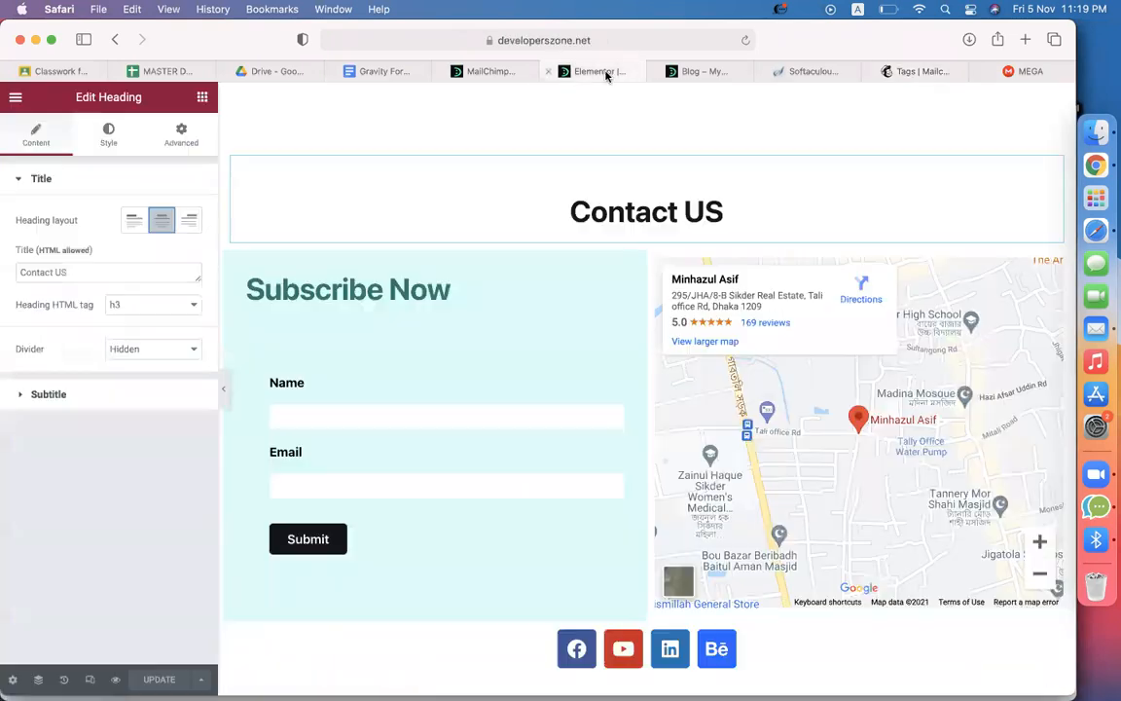
{"action": "left_click", "coordinate": [513, 76]}
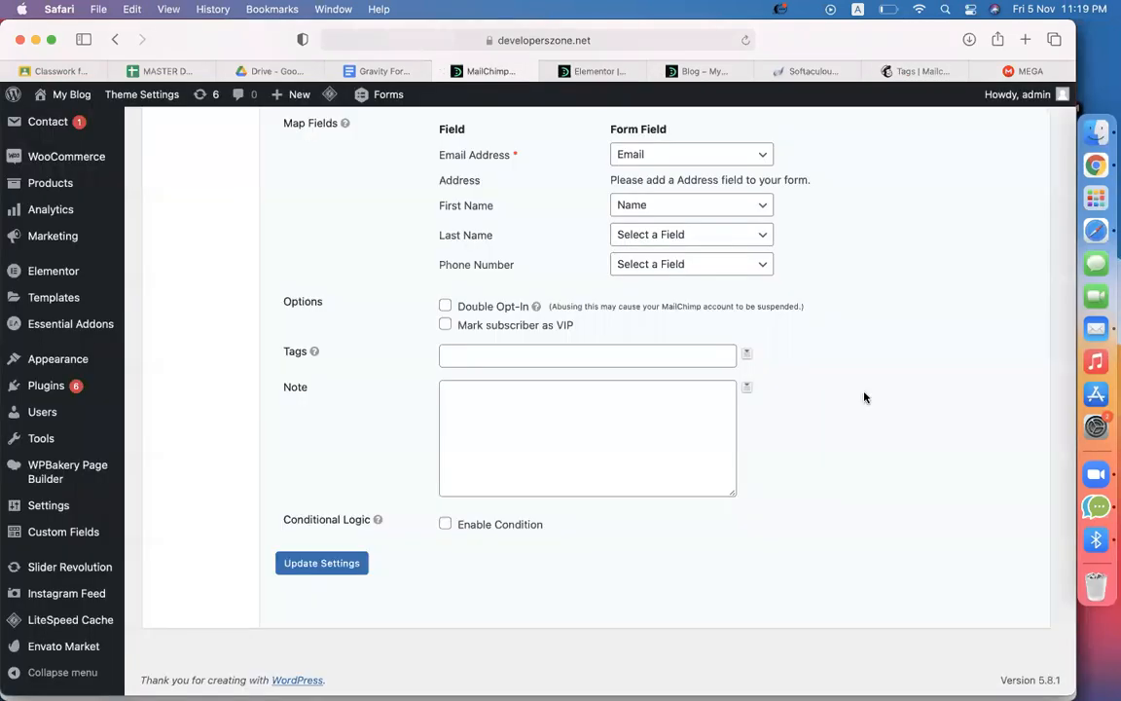
{"action": "left_click", "coordinate": [745, 40]}
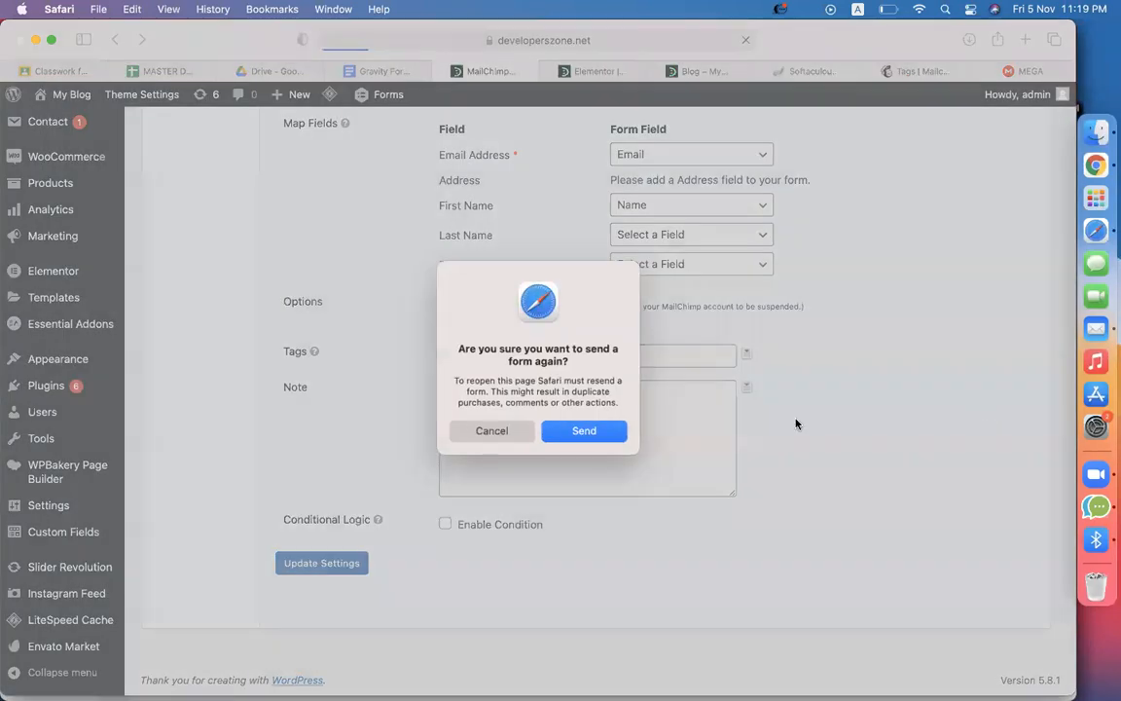
{"action": "left_click", "coordinate": [611, 434]}
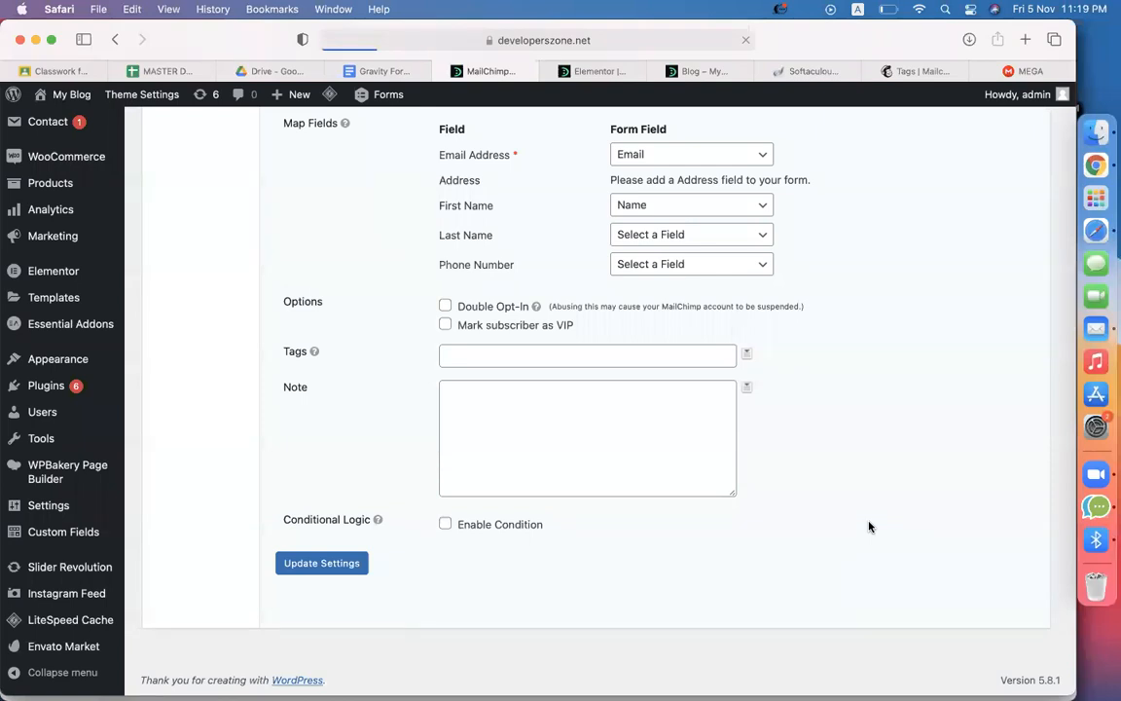
Paste website-01 into the feed's Tags field and update the feed settings
{"action": "left_click", "coordinate": [489, 381]}
{"action": "type", "text": "website-01"}
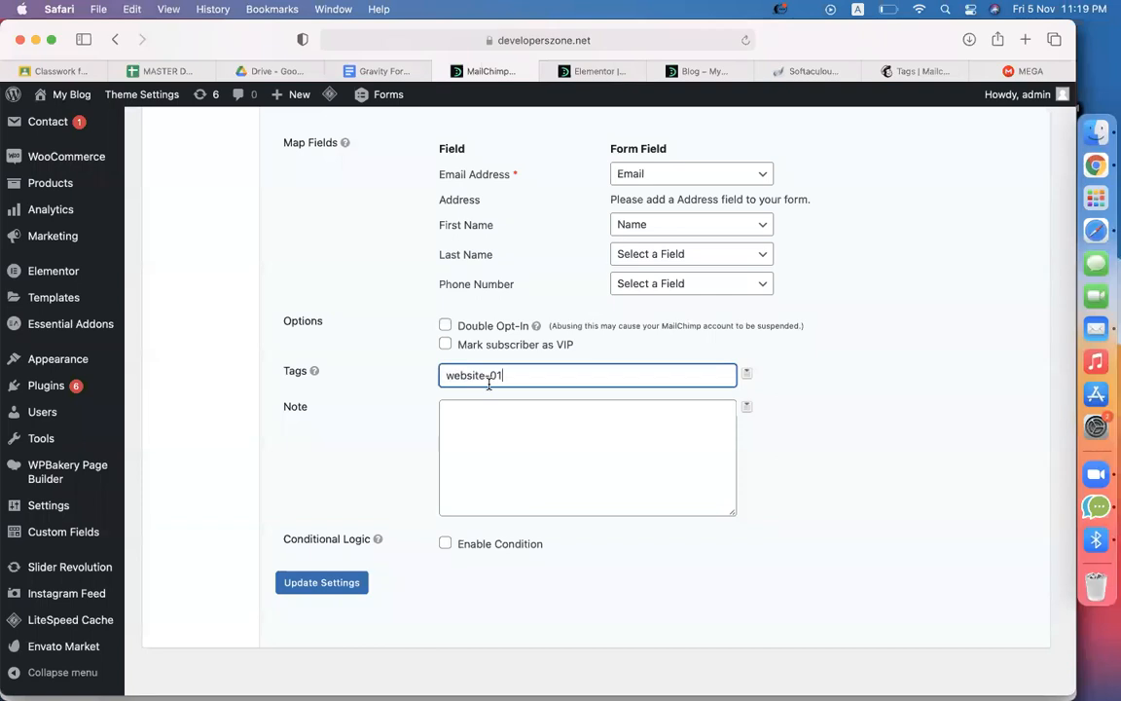
{"action": "left_click", "coordinate": [849, 525]}
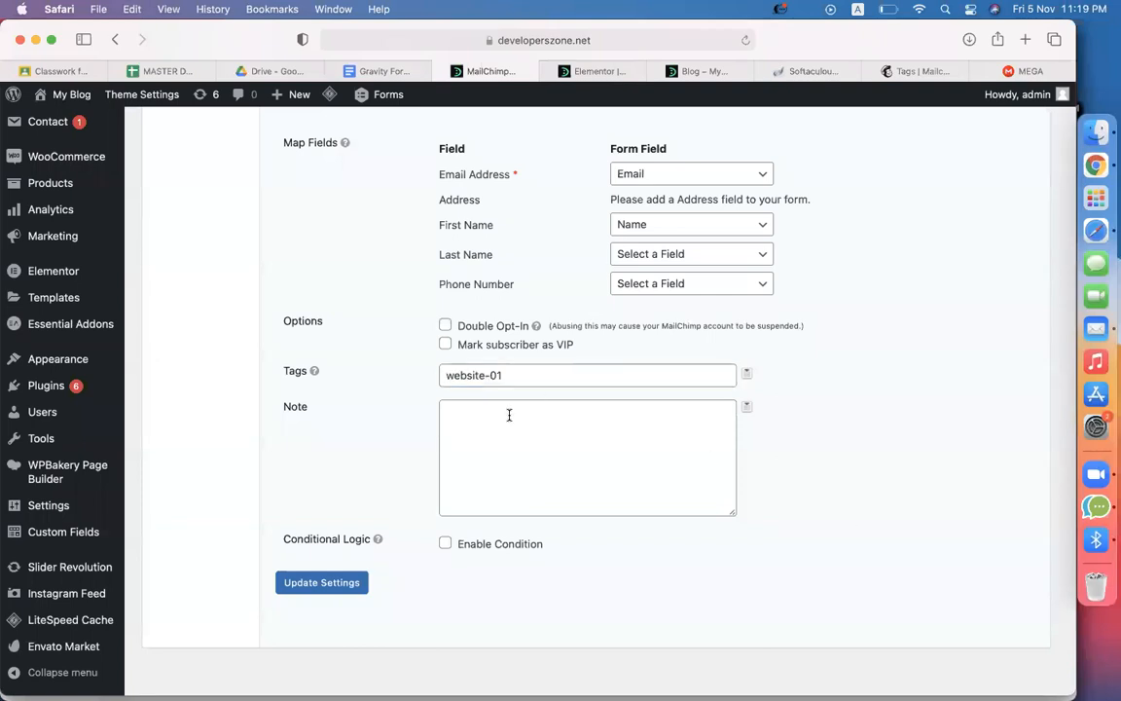
{"action": "left_click", "coordinate": [302, 589]}
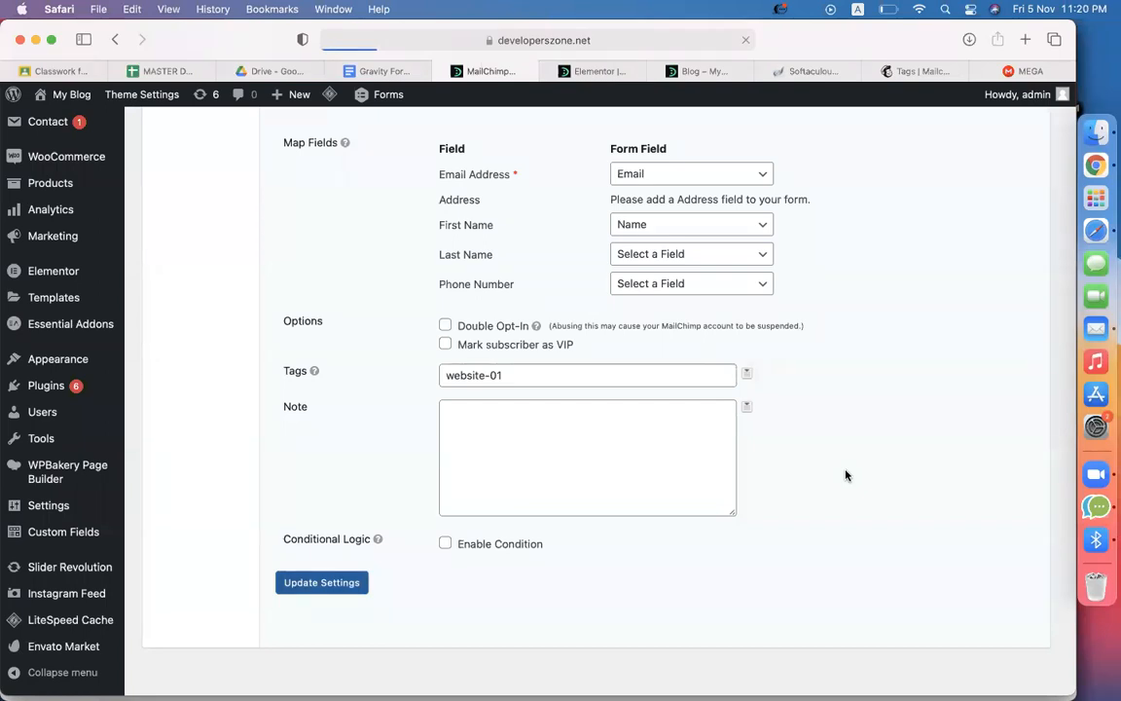
{"action": "scroll", "coordinate": [836, 372], "scroll_direction": "down", "scroll_amount": 5}
{"action": "scroll", "coordinate": [836, 373], "scroll_direction": "down", "scroll_amount": 5}
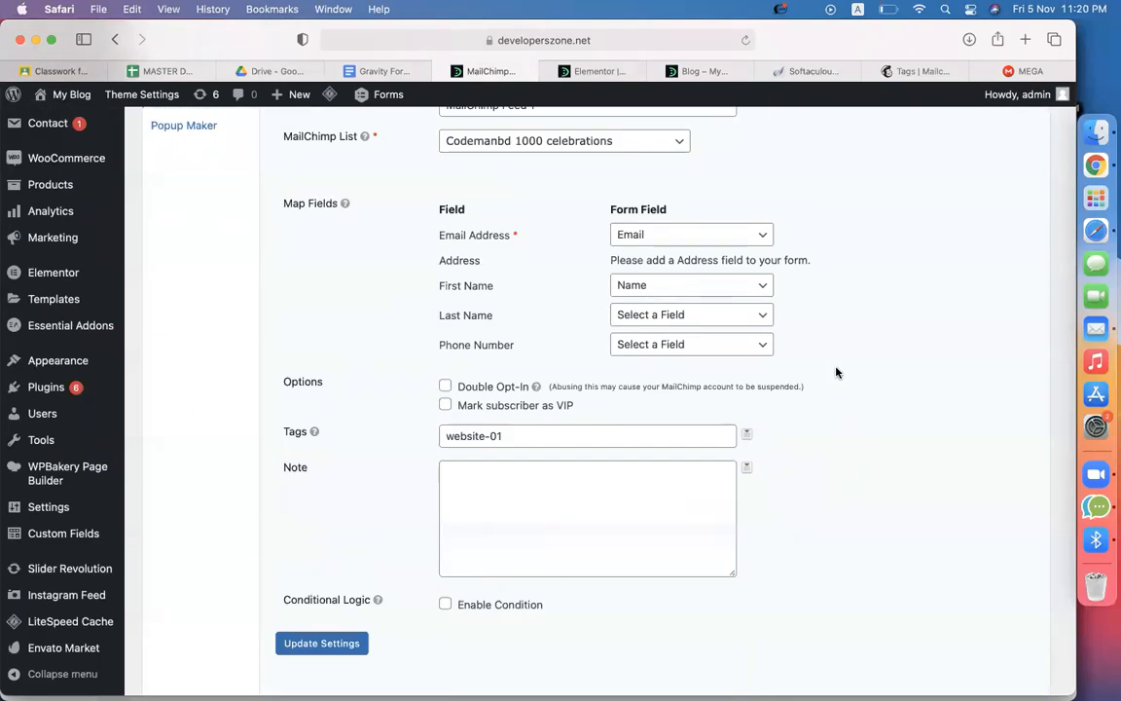
{"action": "scroll", "coordinate": [836, 373], "scroll_direction": "up", "scroll_amount": 9}
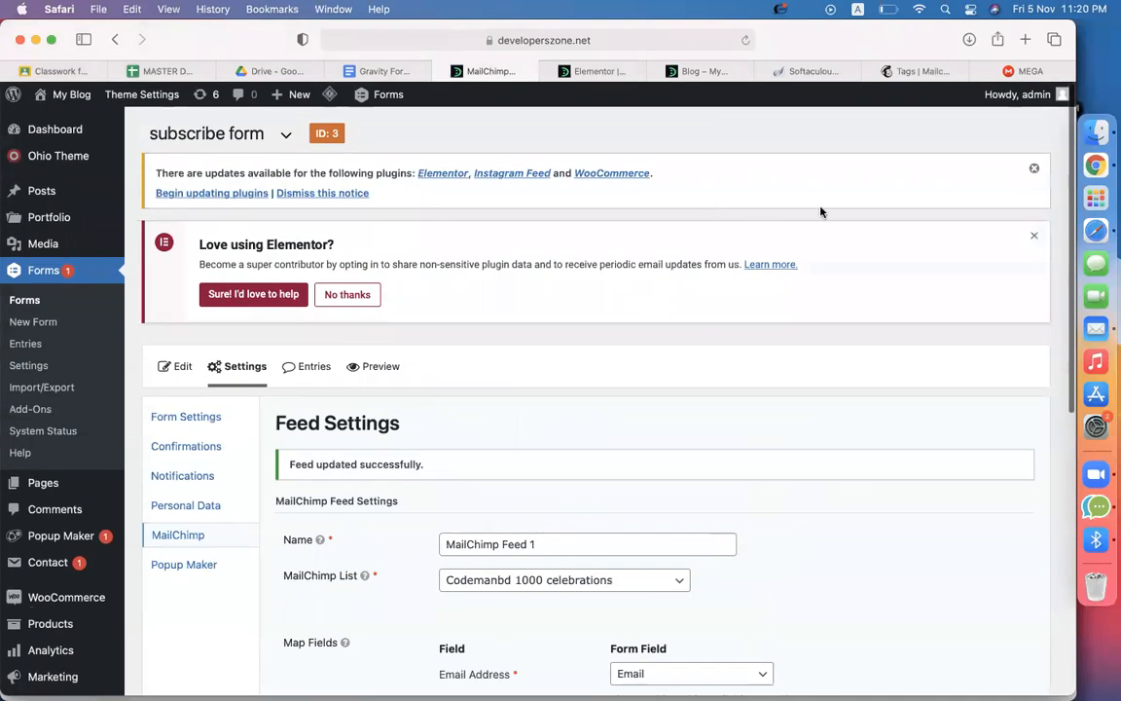
Open the Codemanbd 1000 celebrations contacts list and scroll through the recent subscribers
{"action": "left_click", "coordinate": [708, 72]}
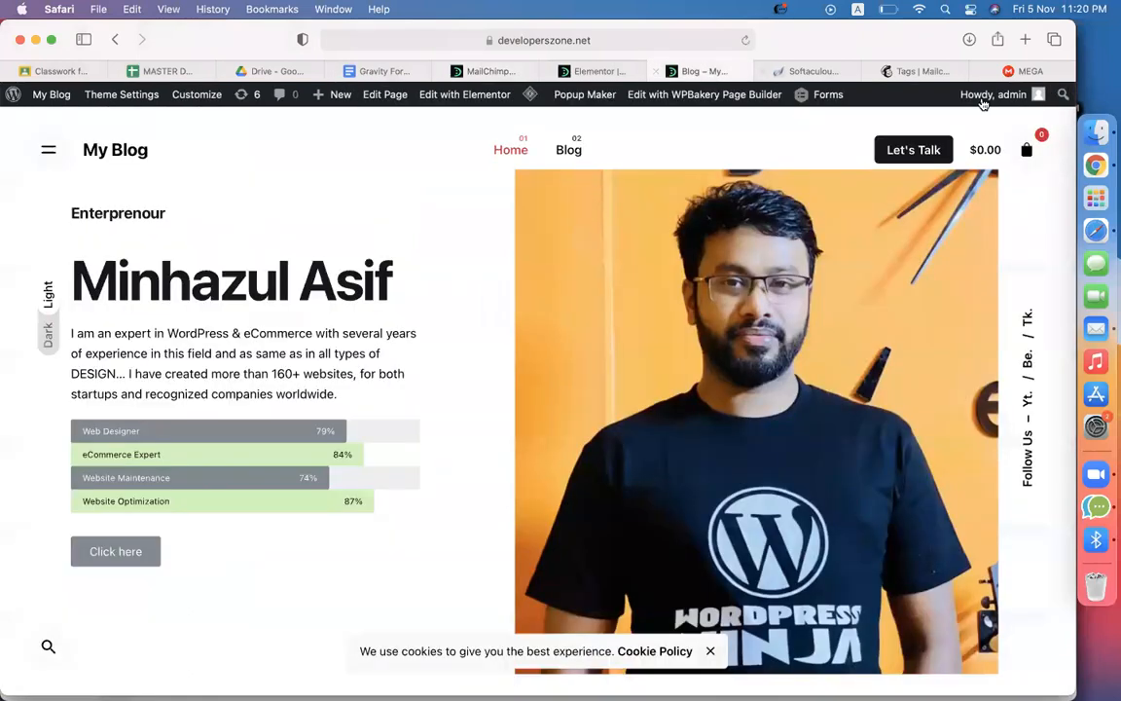
{"action": "left_click", "coordinate": [915, 71]}
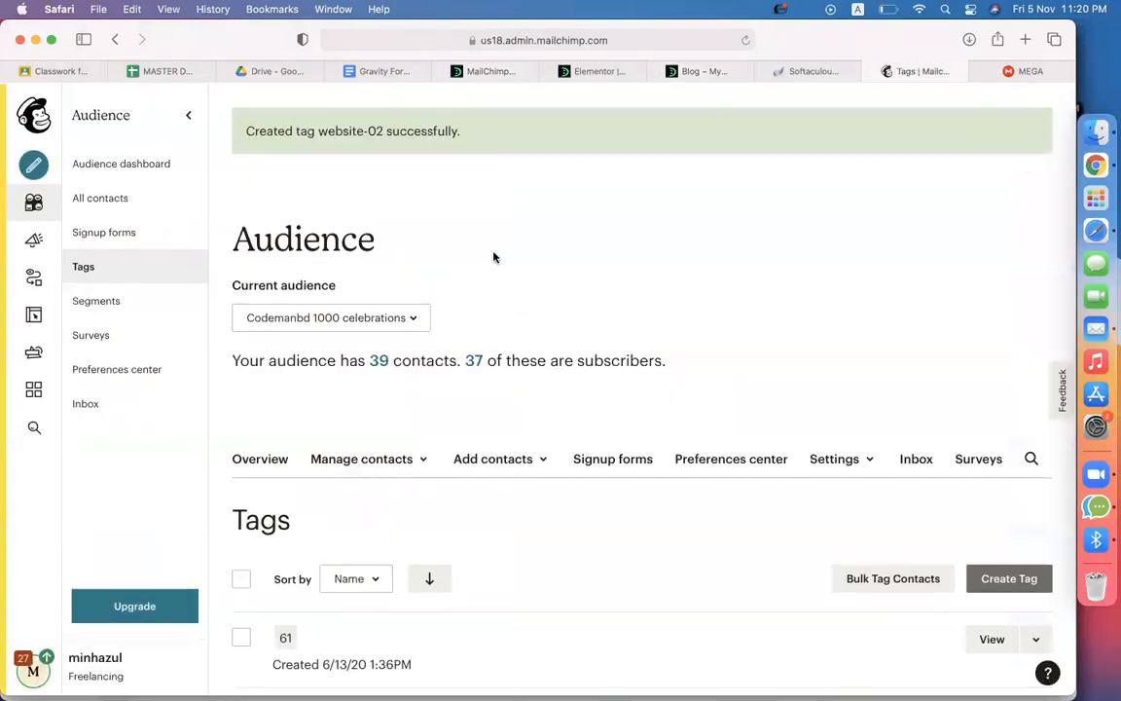
{"action": "scroll", "coordinate": [446, 292], "scroll_direction": "down", "scroll_amount": 5}
{"action": "scroll", "coordinate": [445, 295], "scroll_direction": "up", "scroll_amount": 4}
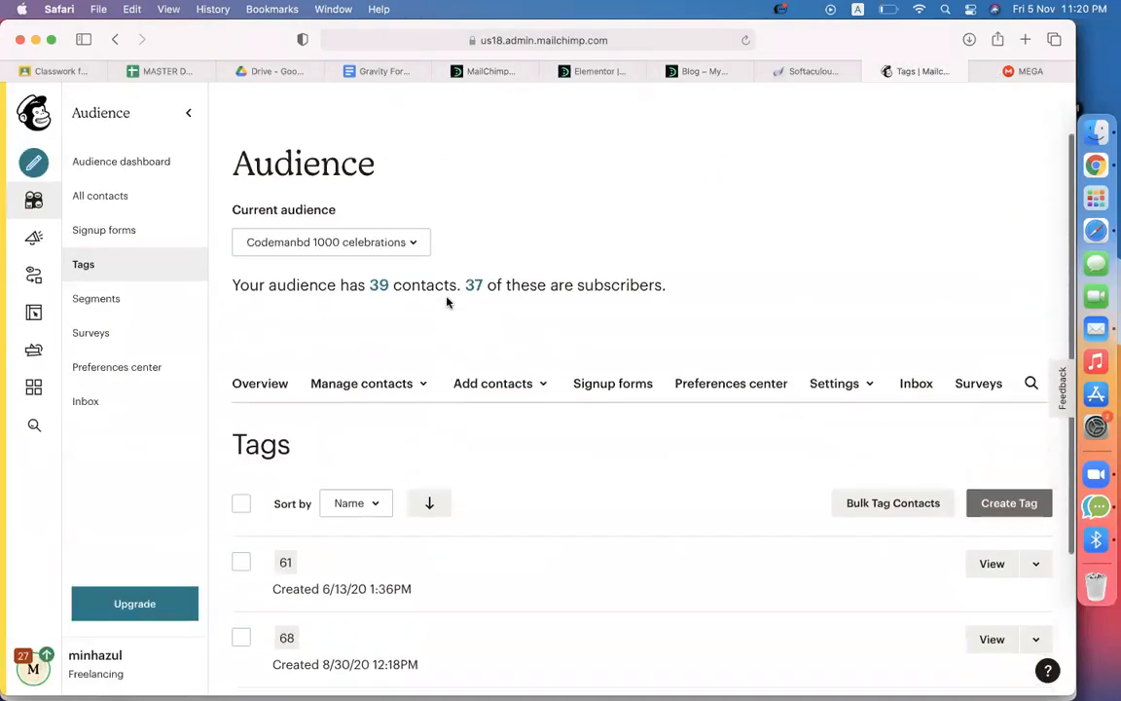
{"action": "left_click", "coordinate": [380, 287]}
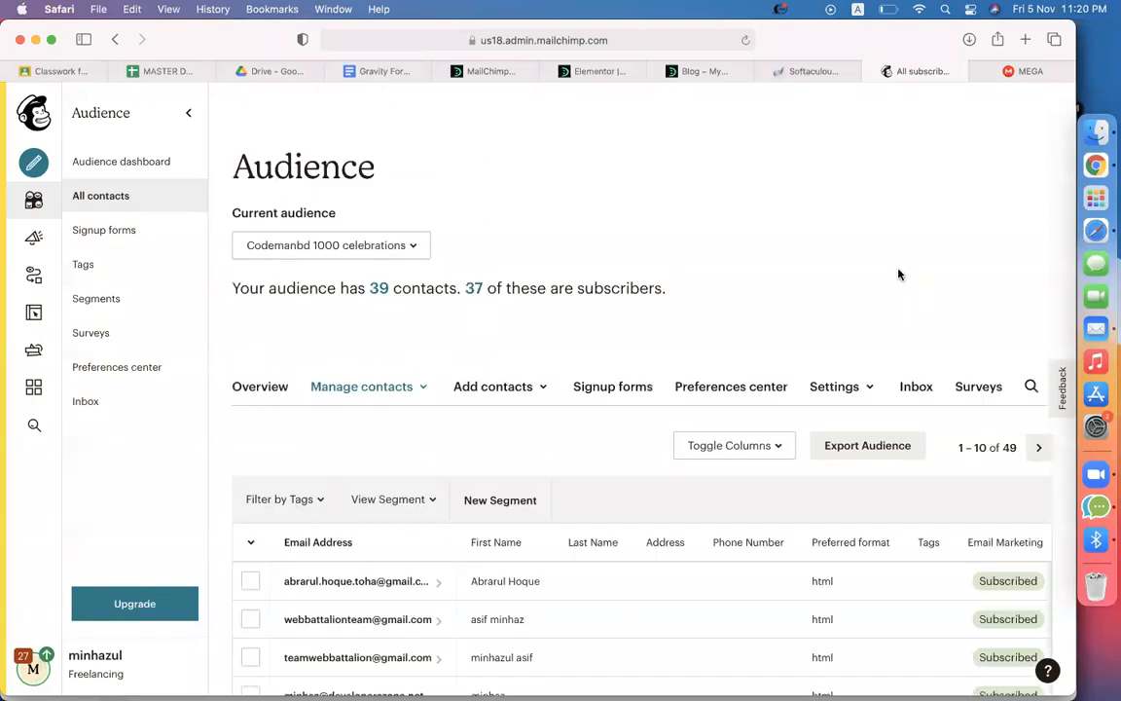
{"action": "scroll", "coordinate": [901, 273], "scroll_direction": "down", "scroll_amount": 5}
{"action": "scroll", "coordinate": [793, 377], "scroll_direction": "right", "scroll_amount": 10}
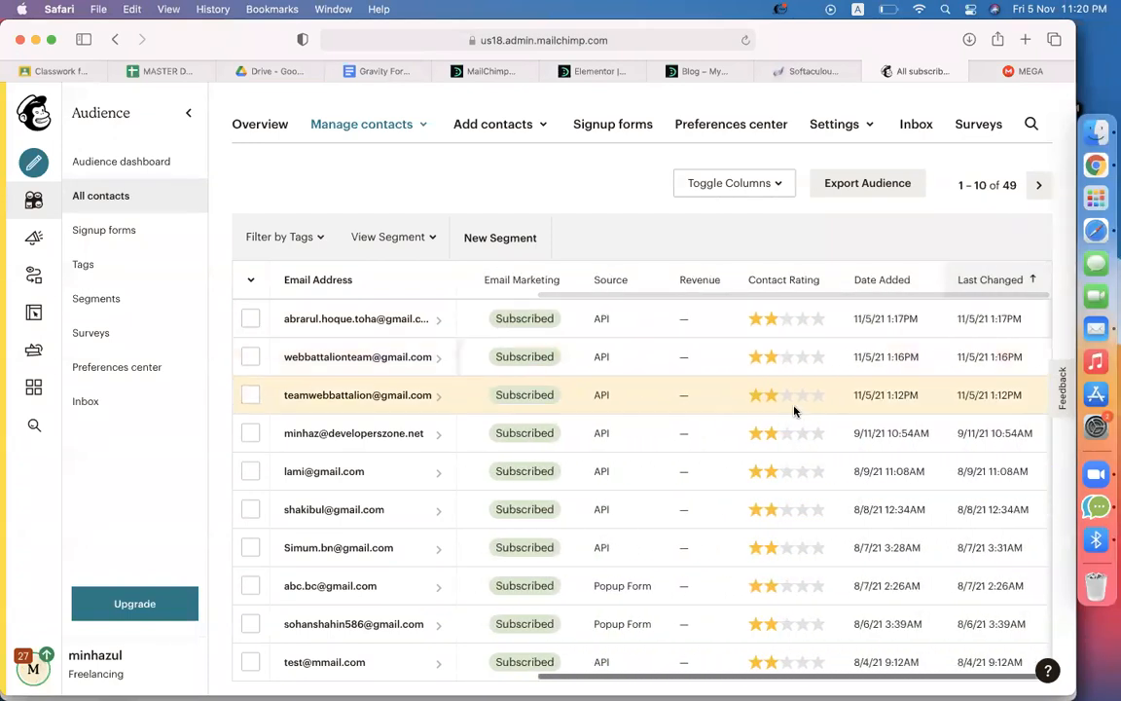
{"action": "scroll", "coordinate": [794, 407], "scroll_direction": "left", "scroll_amount": 10}
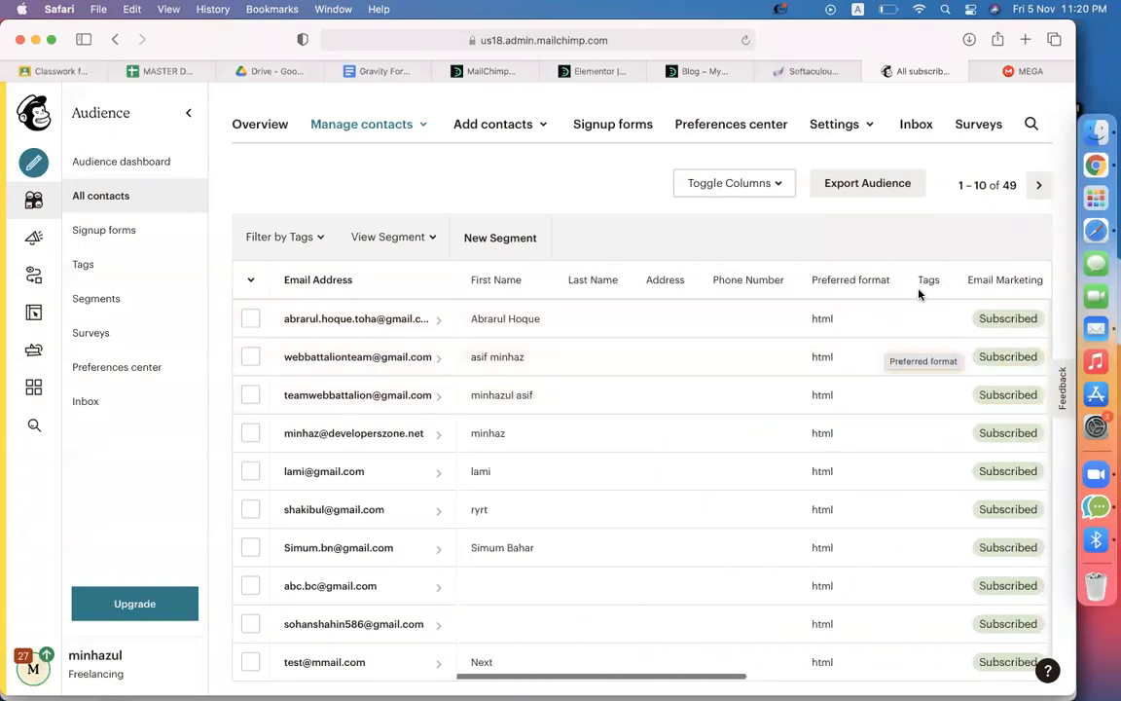
{"action": "scroll", "coordinate": [926, 358], "scroll_direction": "down", "scroll_amount": 2}
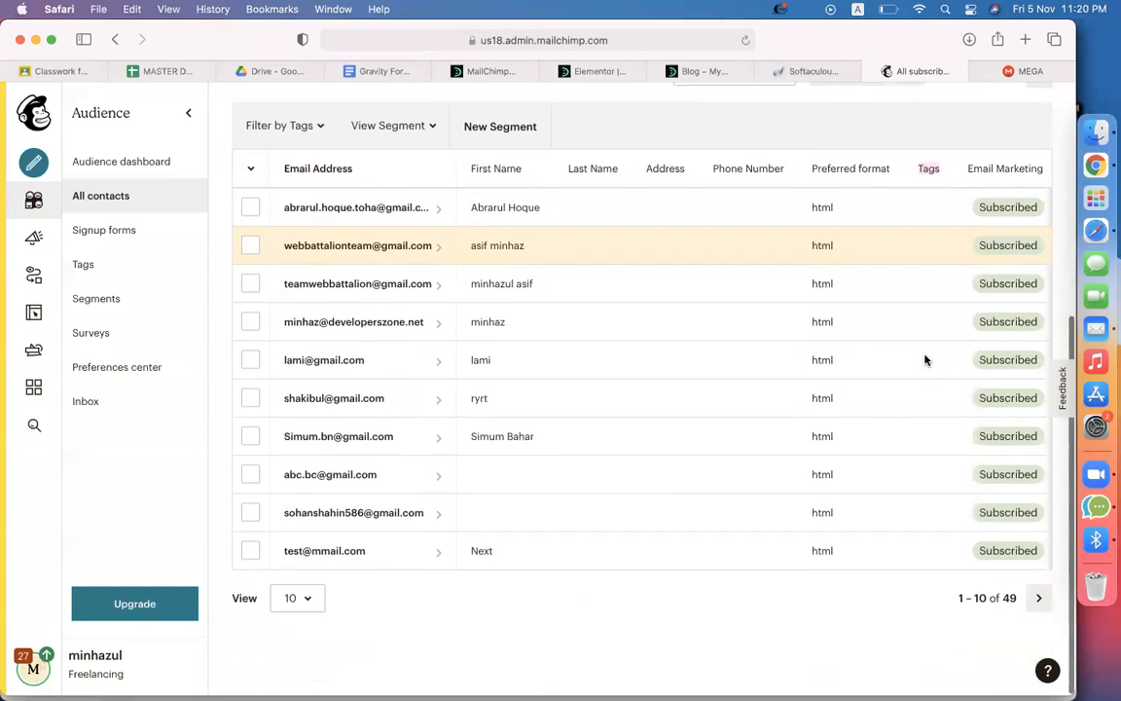
{"action": "scroll", "coordinate": [926, 358], "scroll_direction": "up", "scroll_amount": 5}
{"action": "scroll", "coordinate": [923, 339], "scroll_direction": "down", "scroll_amount": 5}
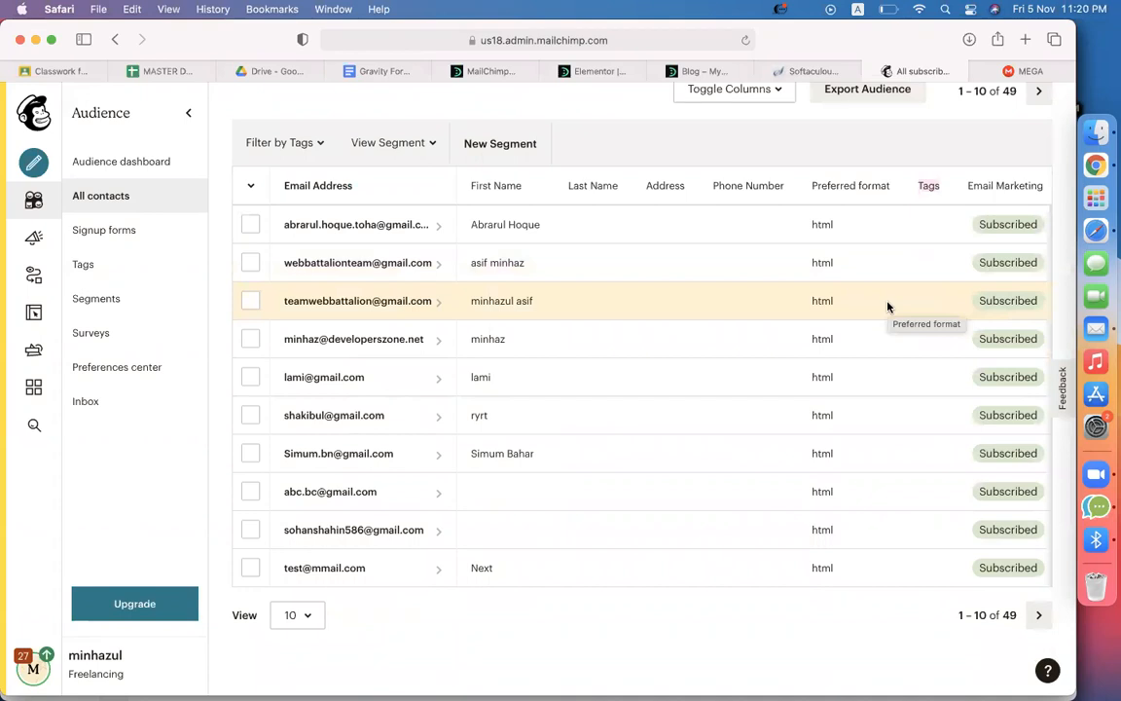
Reload the My Blog homepage in Safari, resending the form data, and scroll the page
{"action": "left_click", "coordinate": [696, 71]}
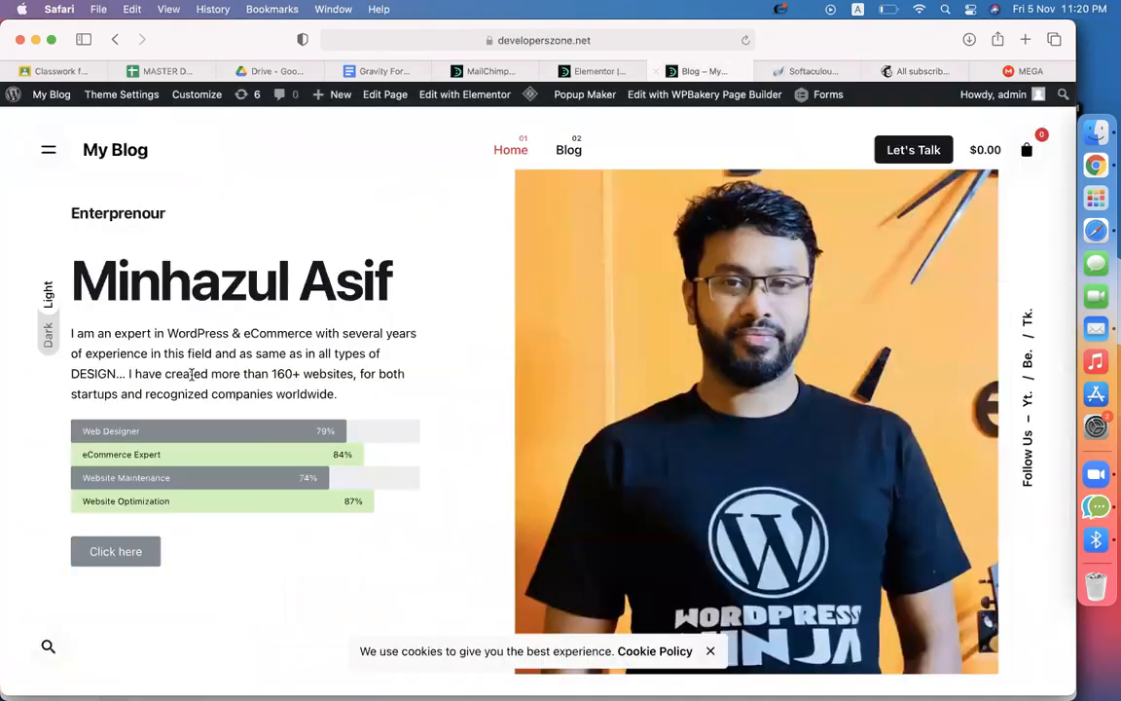
{"action": "left_click", "coordinate": [745, 41]}
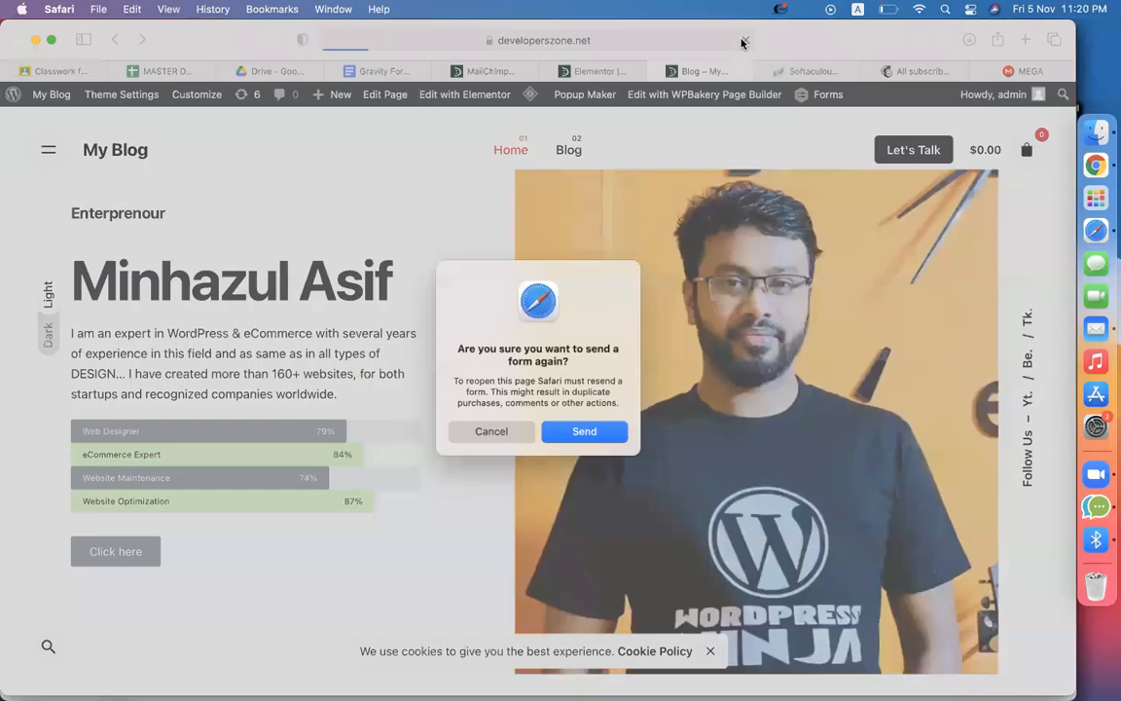
{"action": "left_click", "coordinate": [603, 428]}
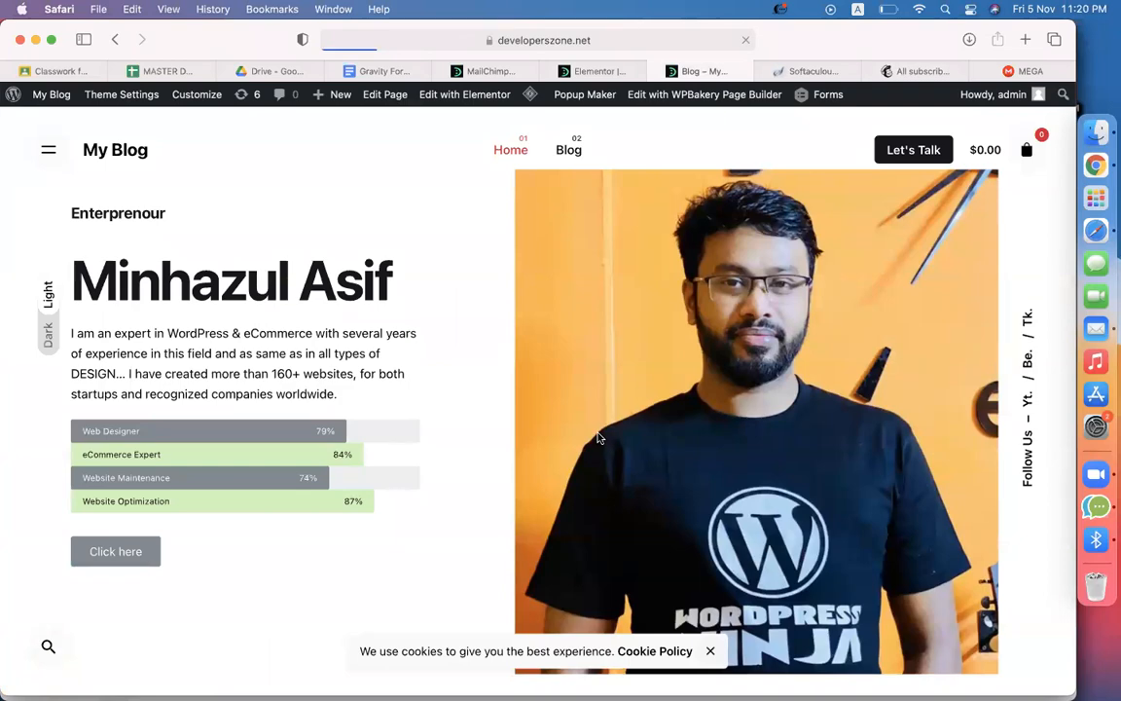
{"action": "scroll", "coordinate": [599, 438], "scroll_direction": "down", "scroll_amount": 10}
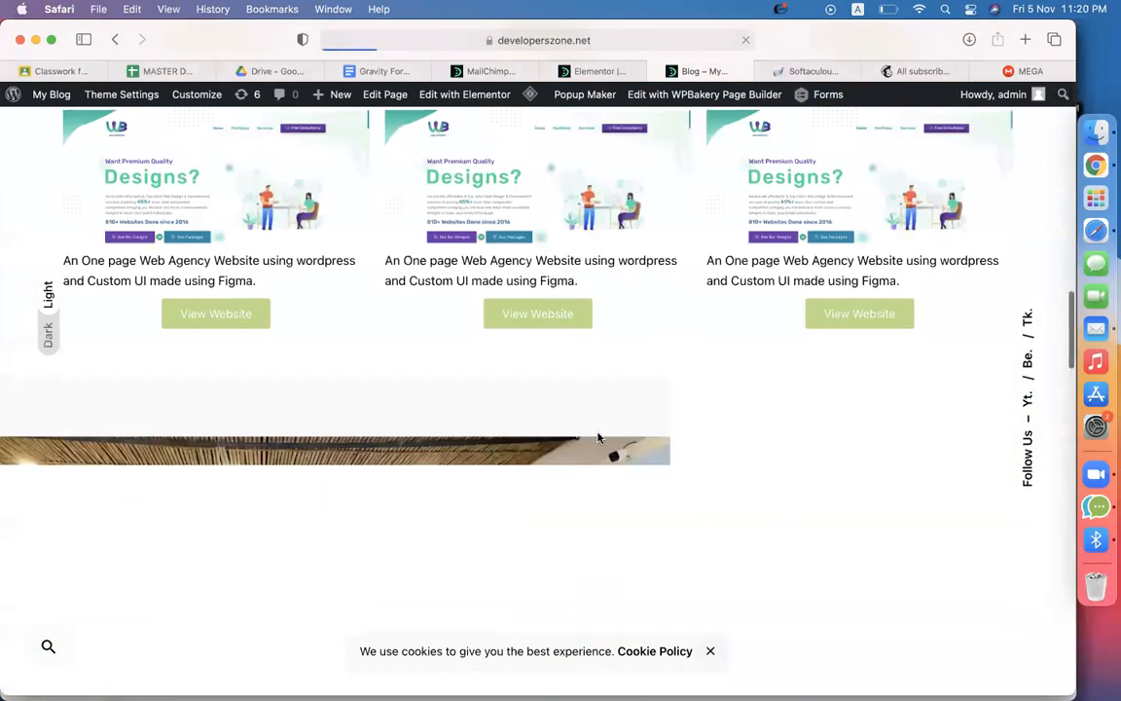
{"action": "scroll", "coordinate": [598, 438], "scroll_direction": "up", "scroll_amount": 2}
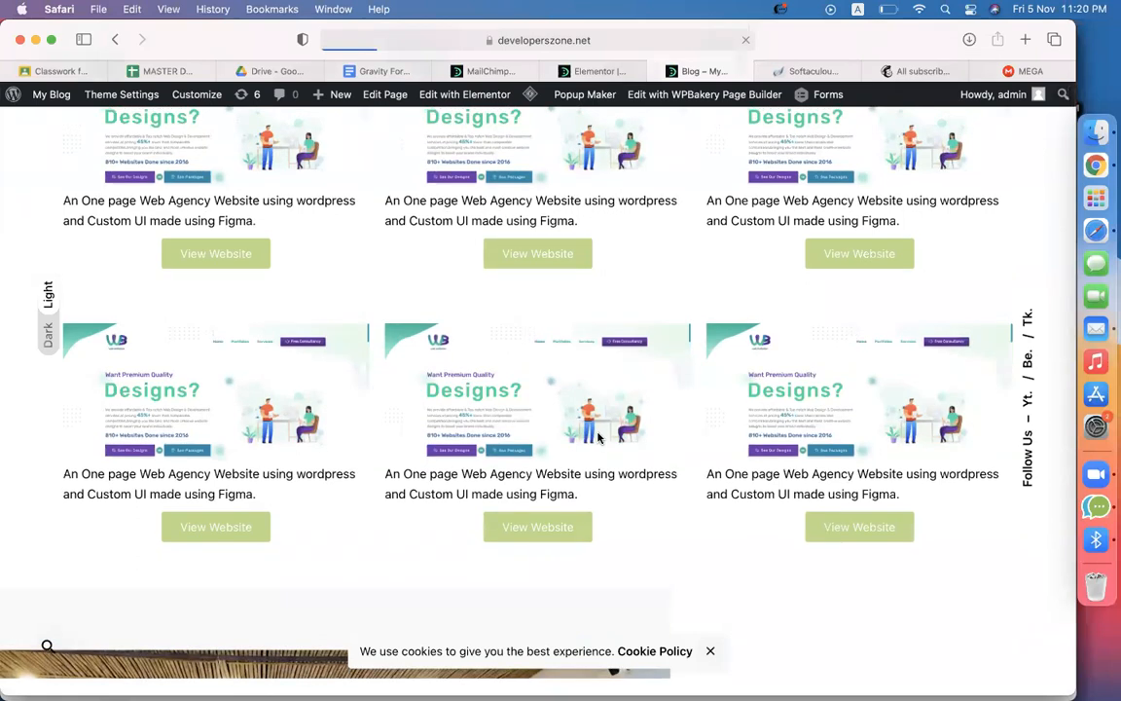
{"action": "scroll", "coordinate": [703, 483], "scroll_direction": "down", "scroll_amount": 2}
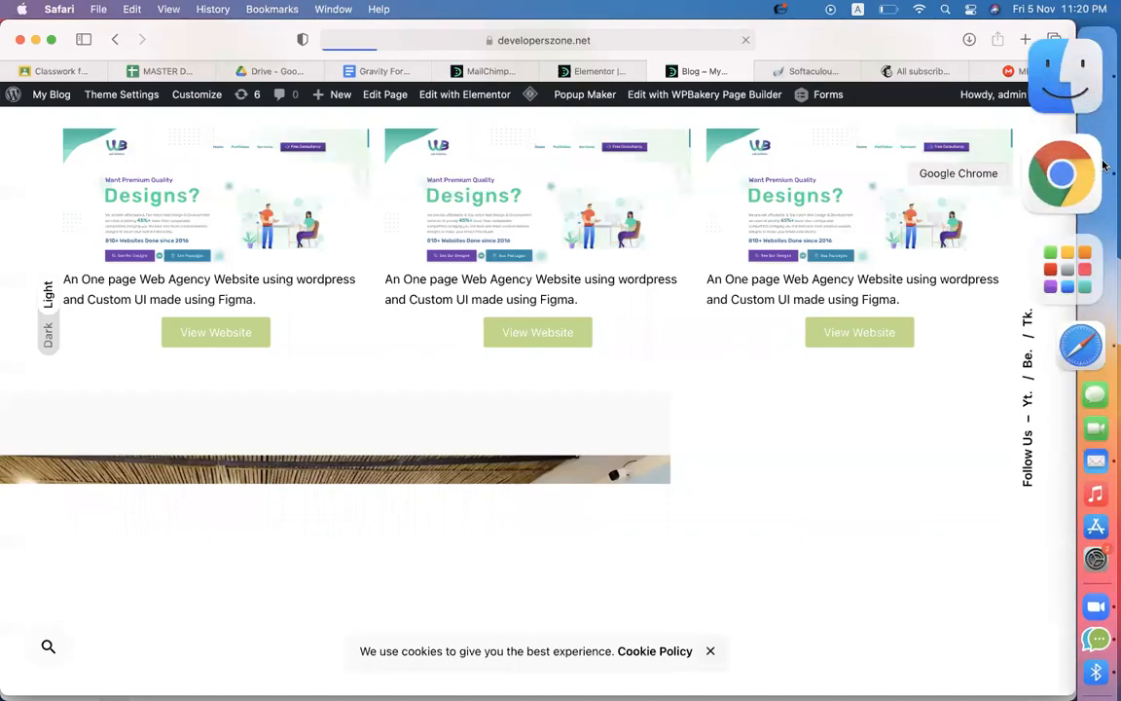
In Chrome, reload the My Blog page twice, confirming the form resubmission each time
{"action": "left_click", "coordinate": [1061, 173]}
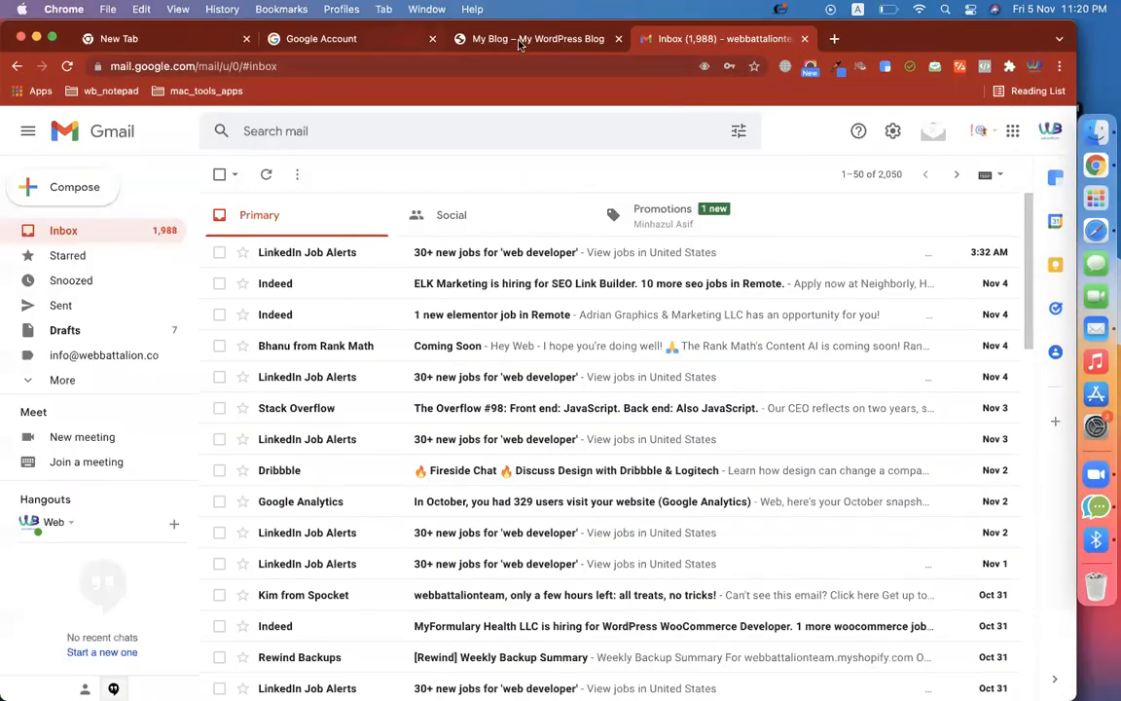
{"action": "left_click", "coordinate": [470, 39]}
{"action": "scroll", "coordinate": [314, 332], "scroll_direction": "down", "scroll_amount": 1}
{"action": "scroll", "coordinate": [313, 333], "scroll_direction": "down", "scroll_amount": 20}
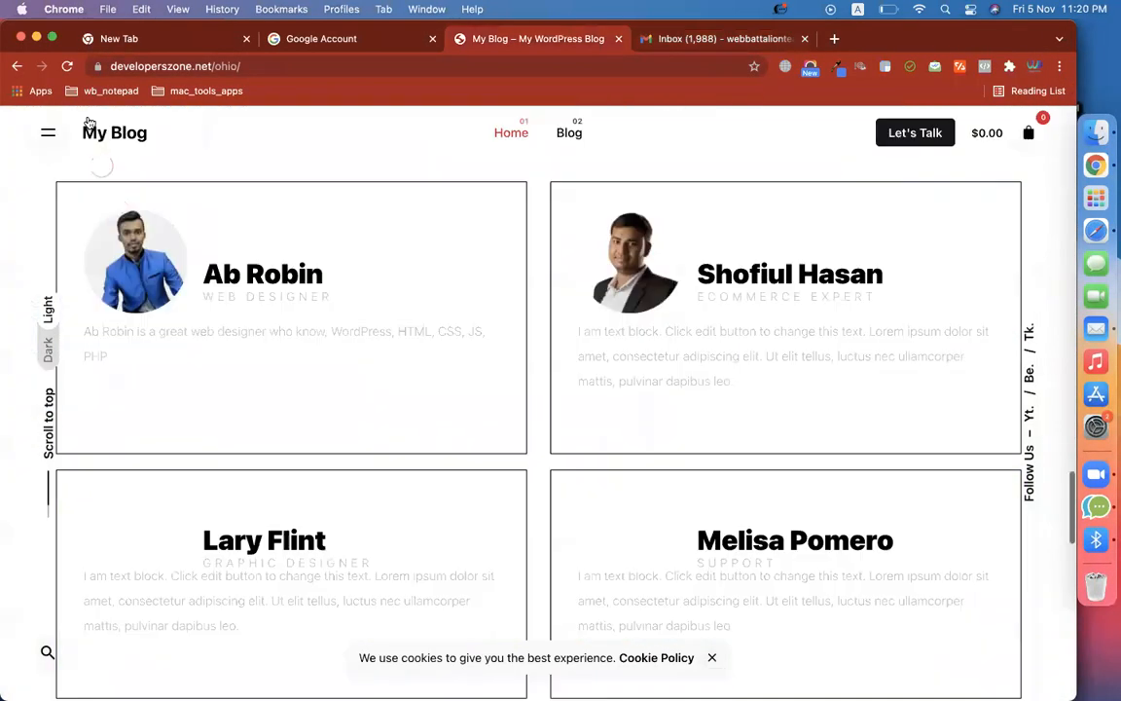
{"action": "left_click", "coordinate": [67, 67]}
{"action": "left_click", "coordinate": [668, 188]}
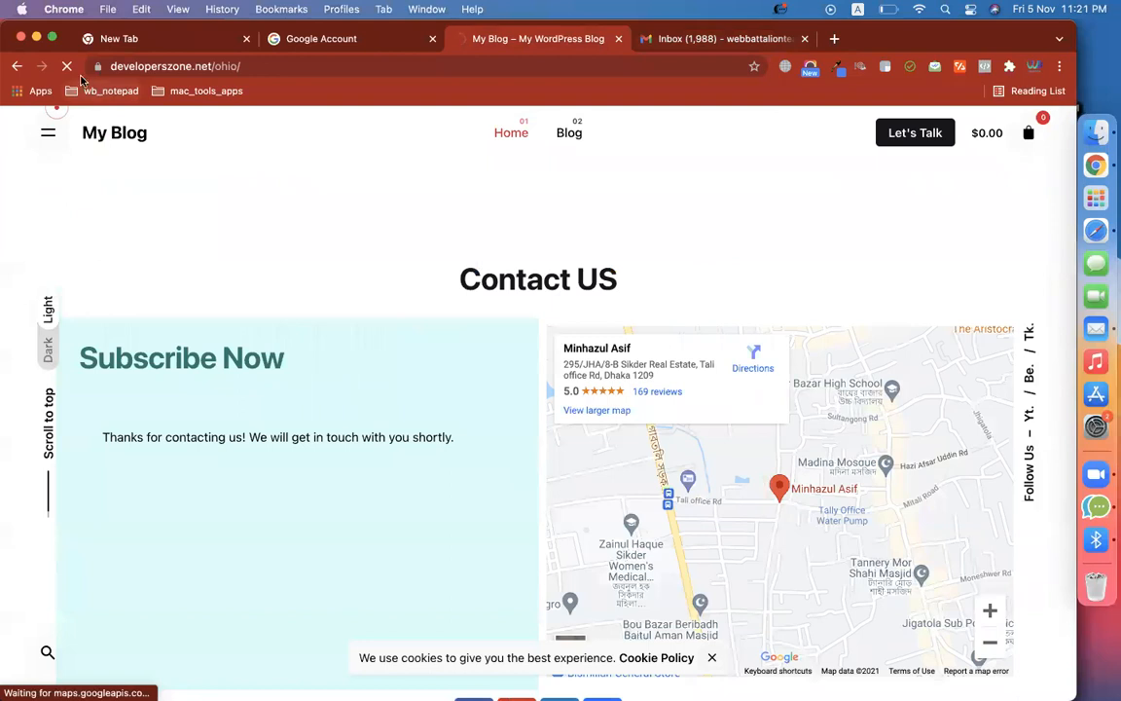
{"action": "left_click", "coordinate": [67, 66]}
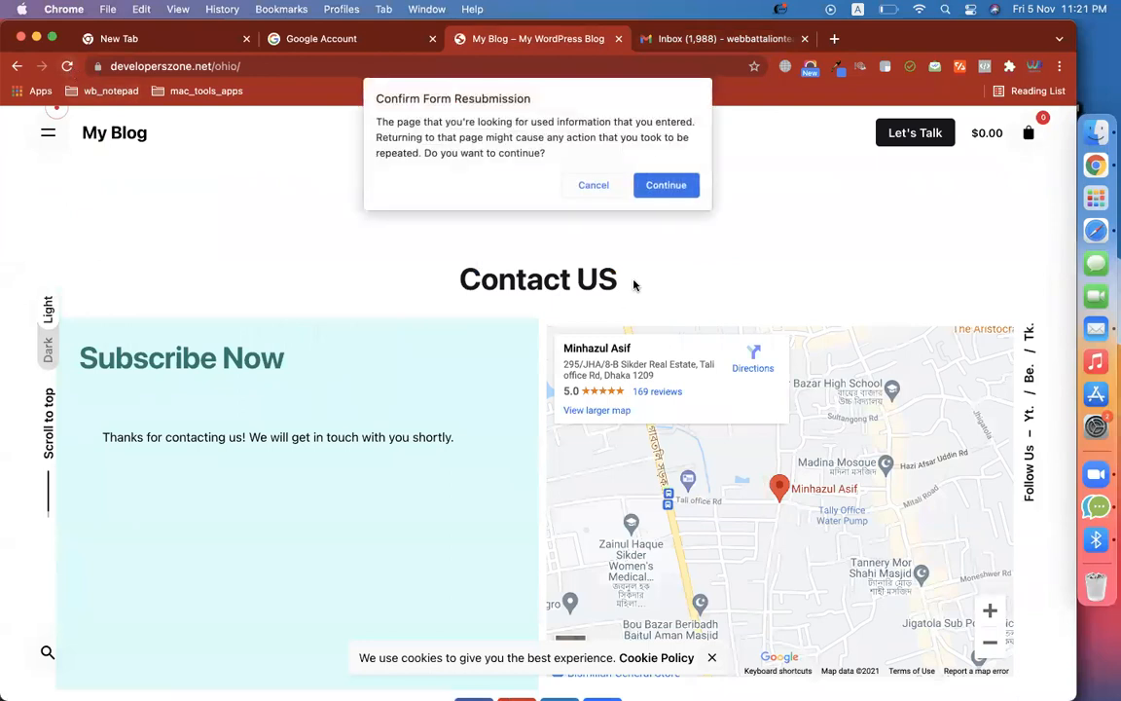
{"action": "left_click", "coordinate": [666, 185]}
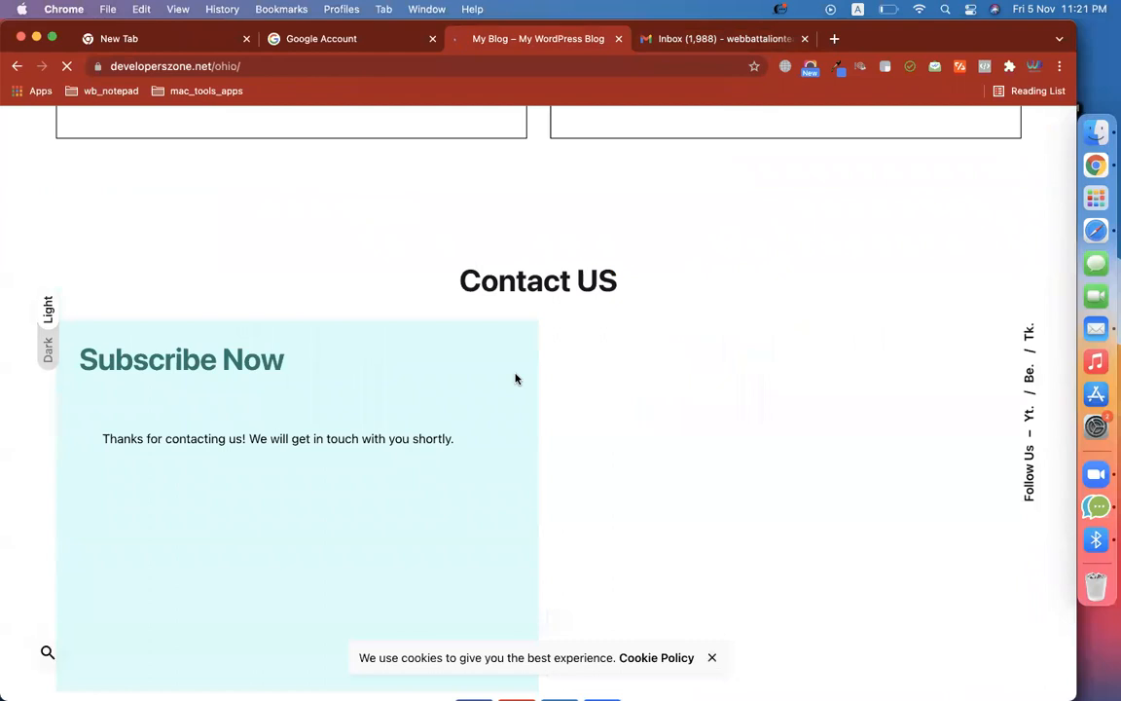
Open the blog address in an Incognito window, dismiss the popup, and scroll to Subscribe Now
{"action": "left_click", "coordinate": [230, 70]}
{"action": "key", "text": "super+c"}
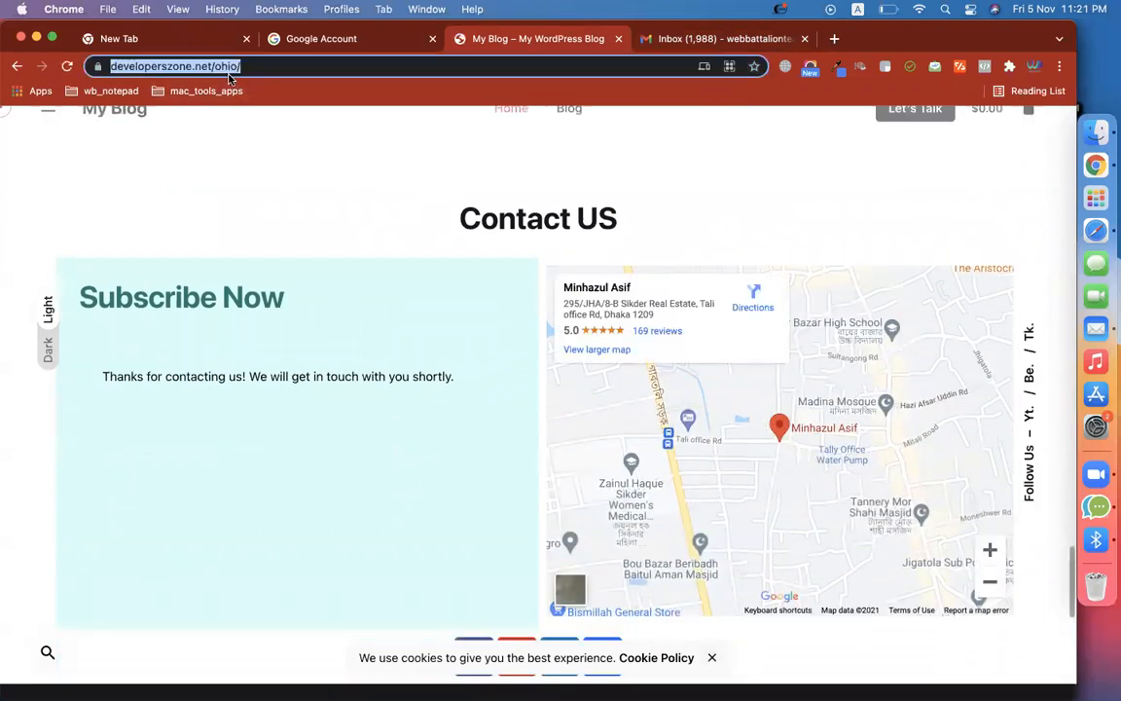
{"action": "key", "text": "super+shift+n"}
{"action": "key", "text": "super+v"}
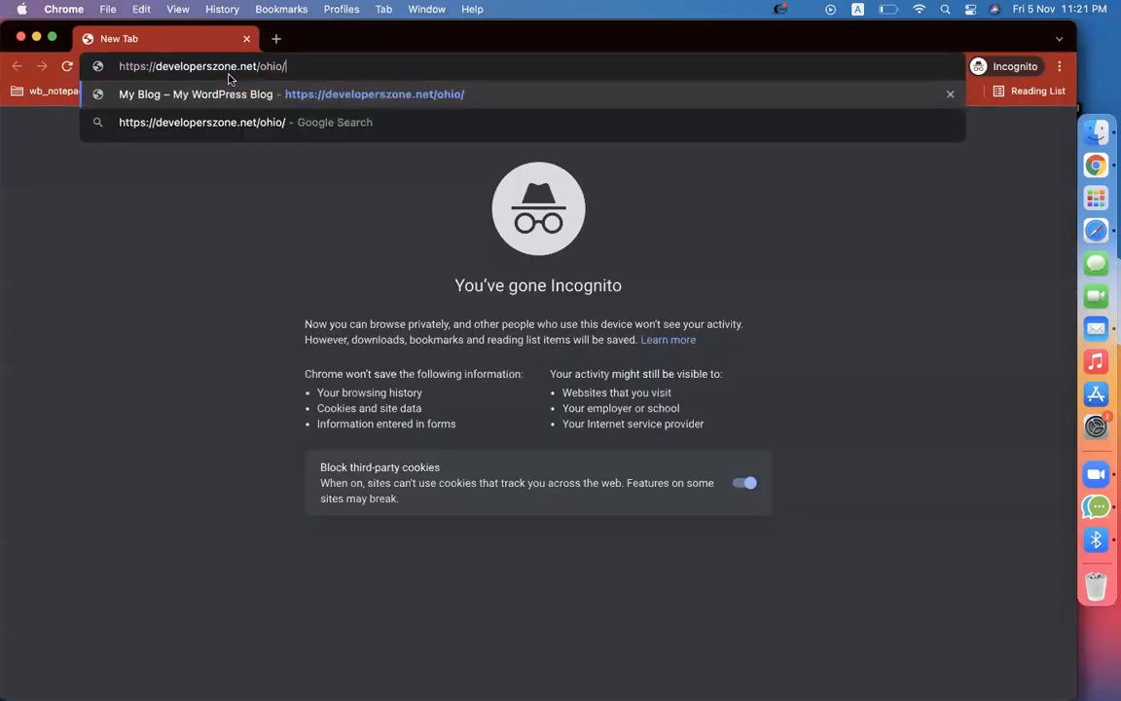
{"action": "key", "text": "Return"}
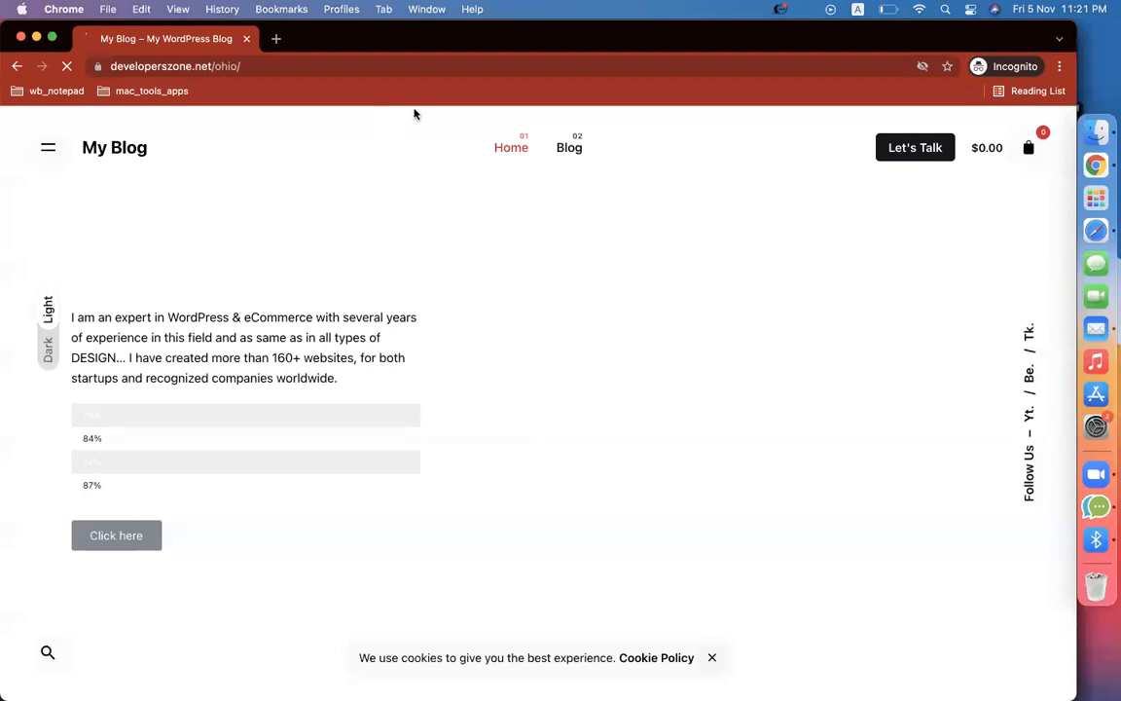
{"action": "right_click", "coordinate": [540, 300]}
{"action": "left_click", "coordinate": [1112, 8]}
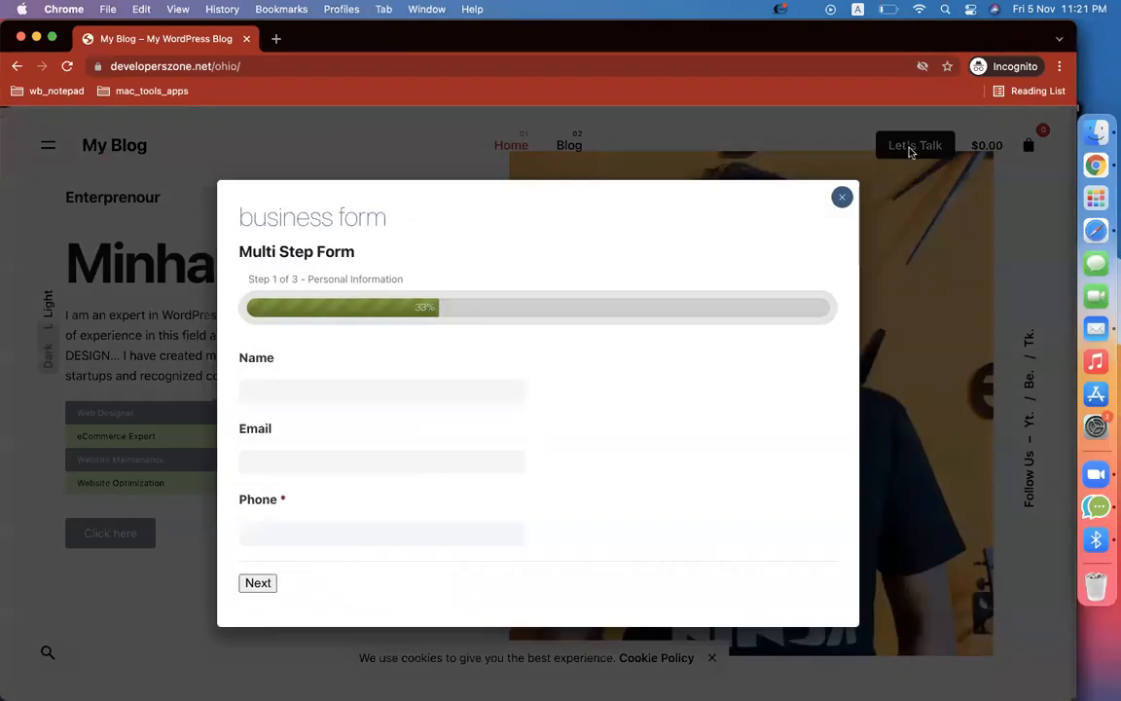
{"action": "left_click", "coordinate": [841, 201]}
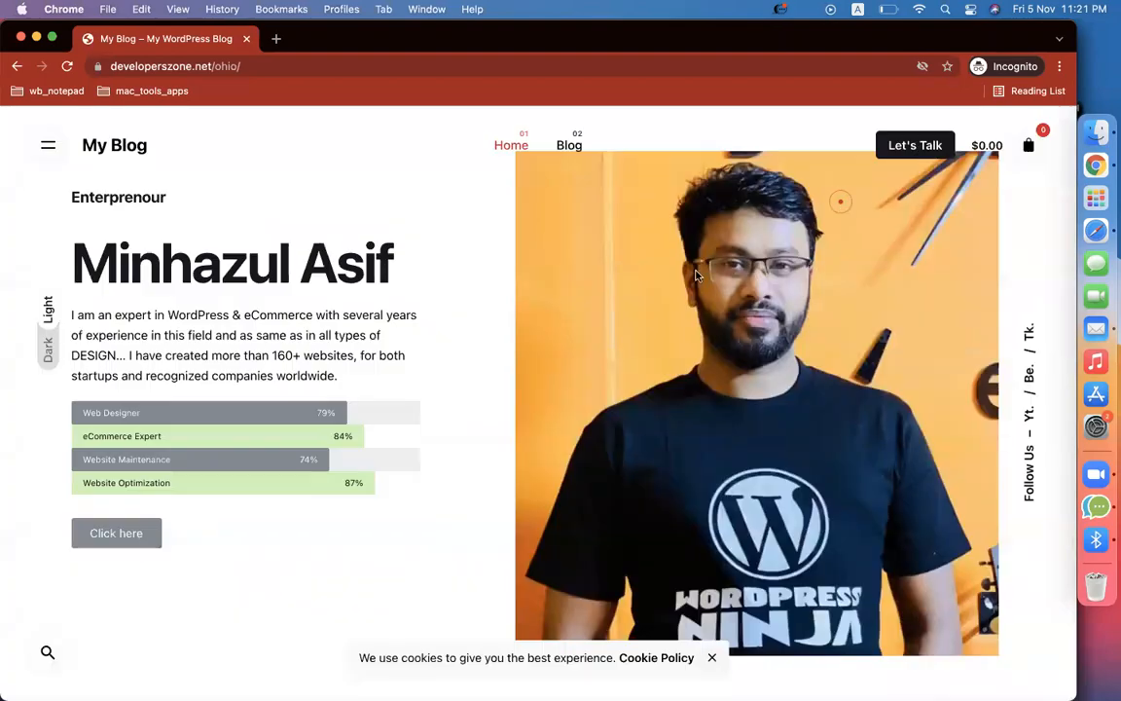
{"action": "scroll", "coordinate": [463, 304], "scroll_direction": "down", "scroll_amount": 15}
{"action": "scroll", "coordinate": [463, 304], "scroll_direction": "down", "scroll_amount": 15}
{"action": "scroll", "coordinate": [463, 306], "scroll_direction": "up", "scroll_amount": 5}
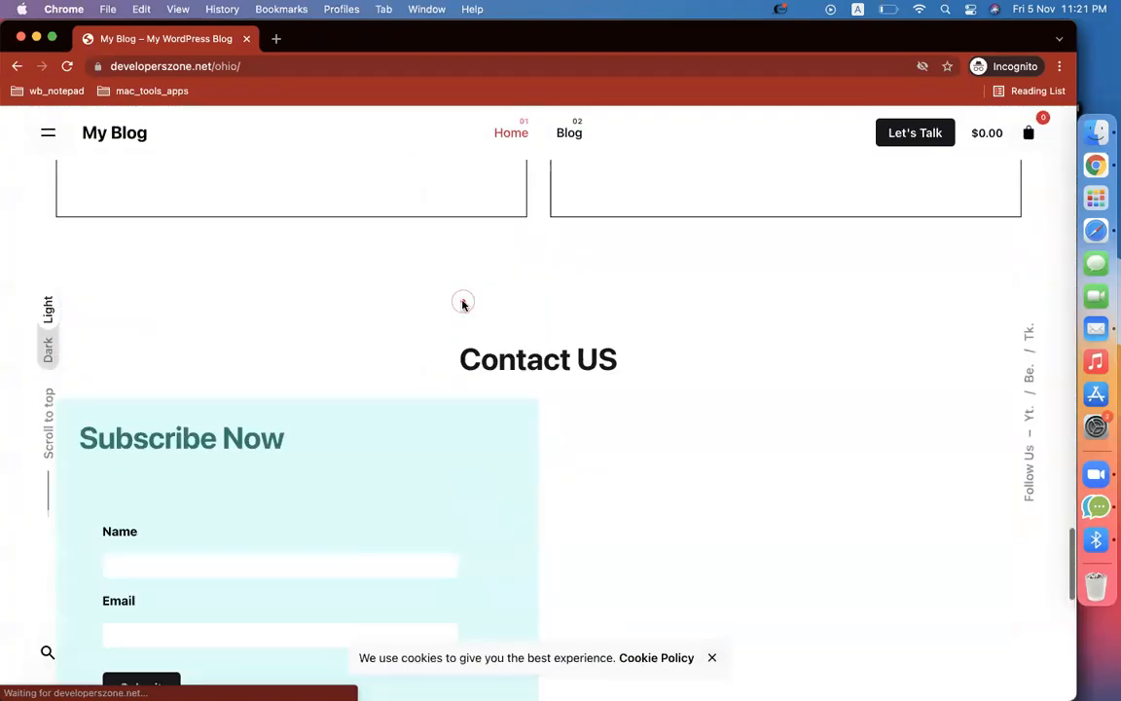
{"action": "scroll", "coordinate": [370, 389], "scroll_direction": "down", "scroll_amount": 2}
Enter a test subscriber name and e-mail address in Subscribe Now and submit it
{"action": "left_click", "coordinate": [347, 407]}
{"action": "type", "text": "asif"}
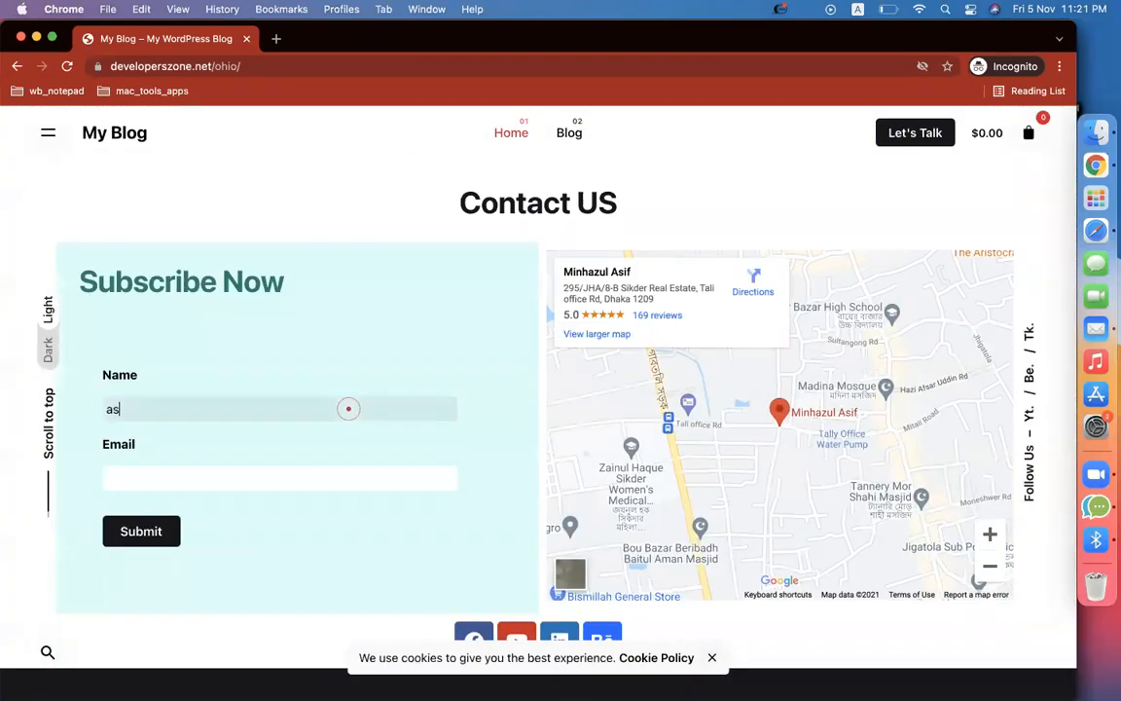
{"action": "left_click", "coordinate": [238, 482]}
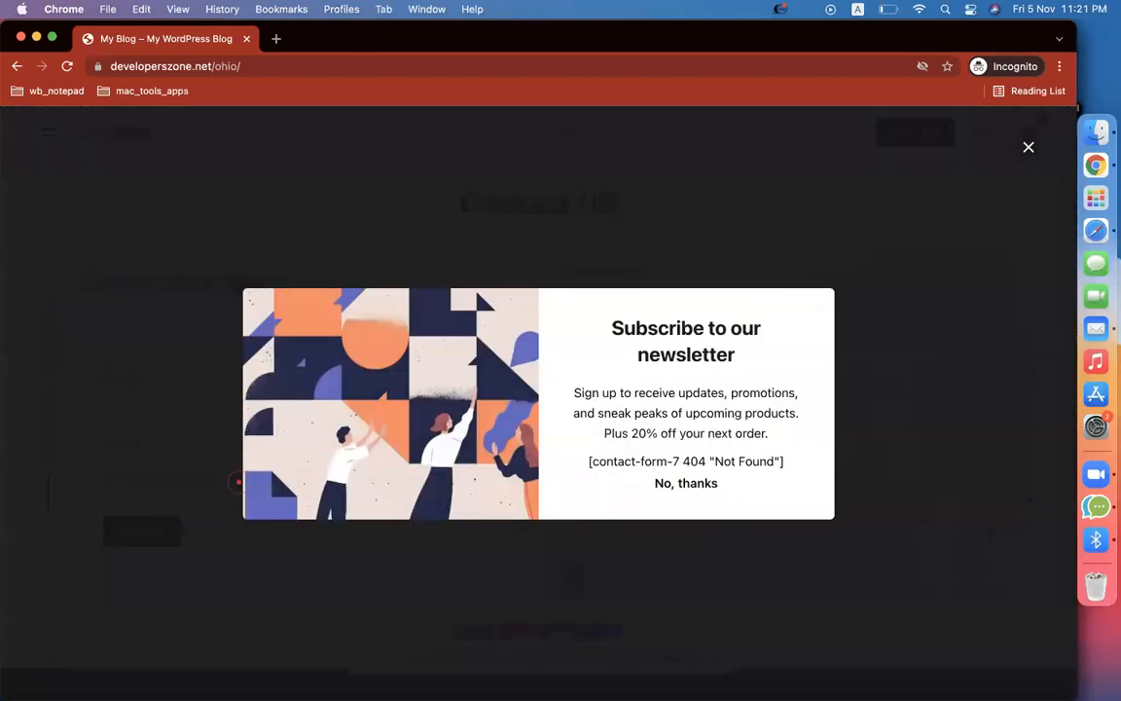
{"action": "left_click", "coordinate": [1028, 147]}
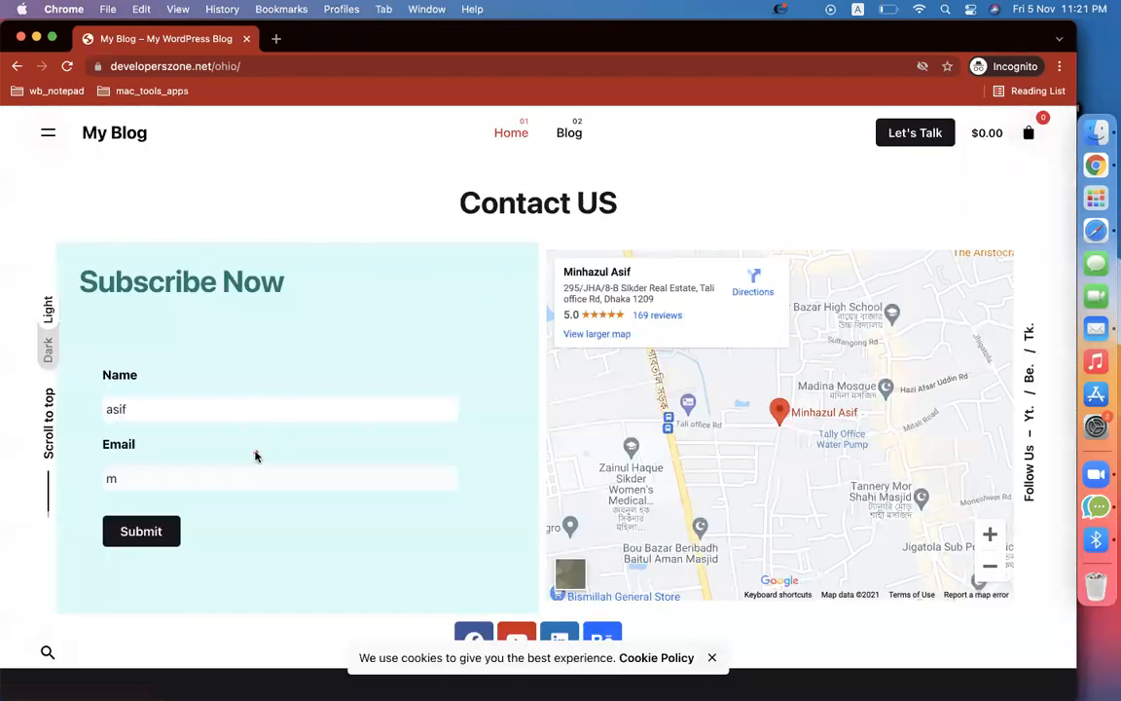
{"action": "left_click", "coordinate": [211, 473]}
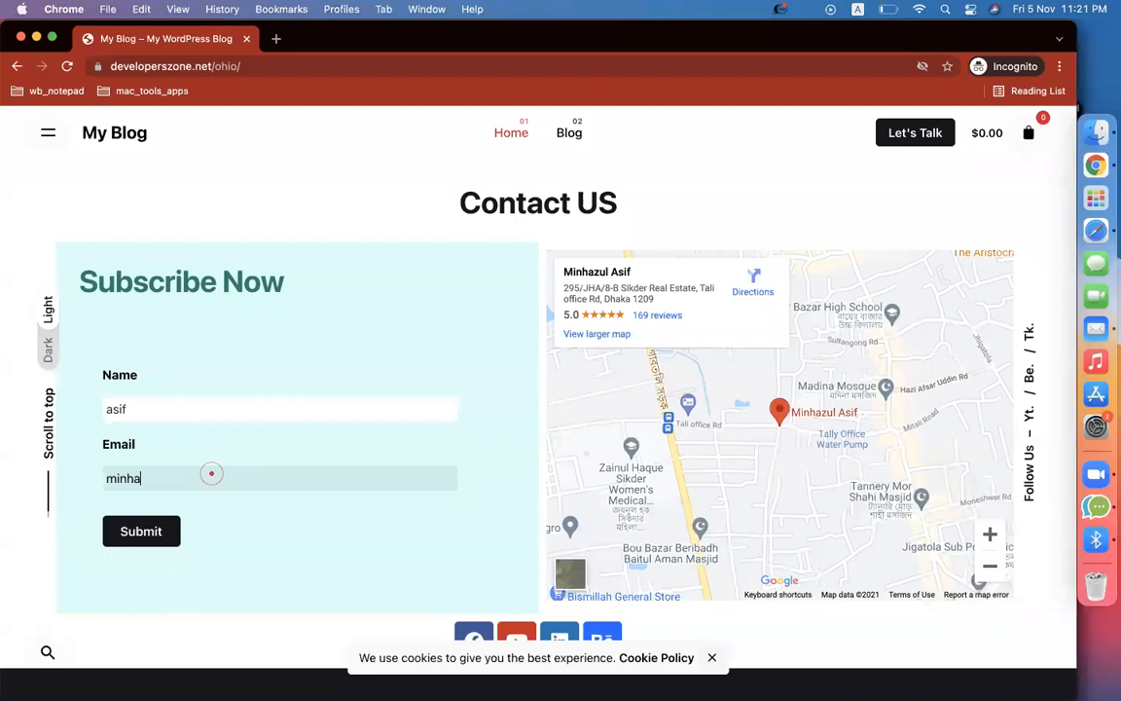
{"action": "left_click", "coordinate": [111, 538]}
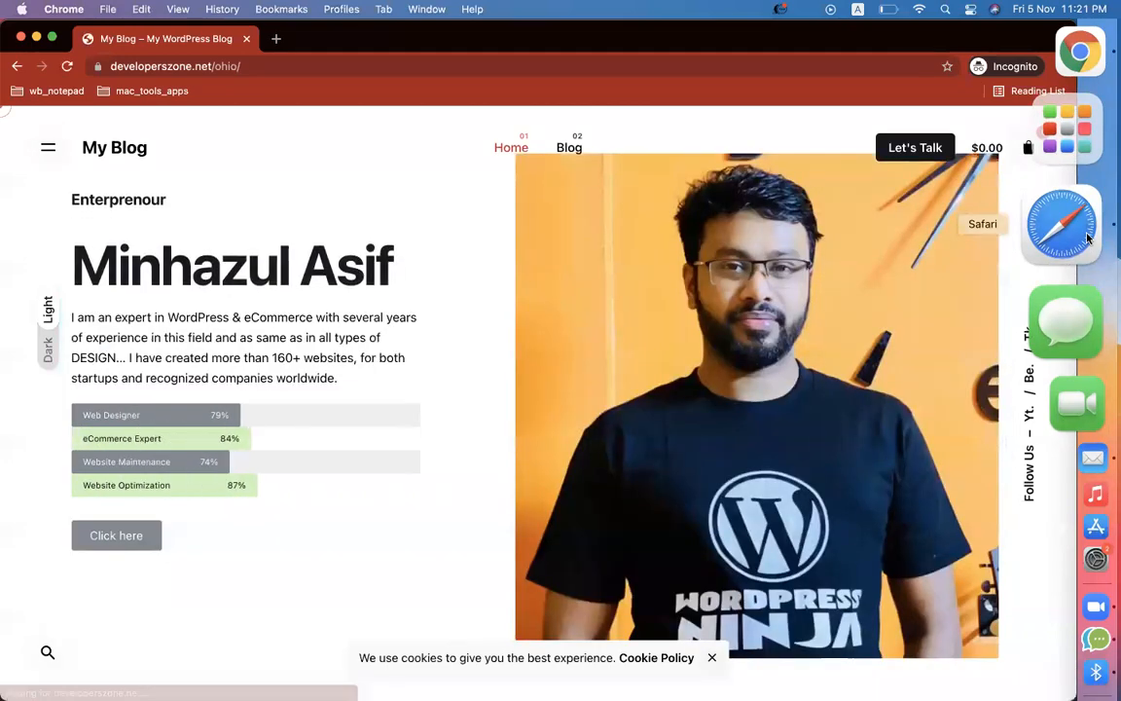
Reload the Mailchimp contacts in Safari and scroll right to see the website-01 tags
{"action": "left_click", "coordinate": [1088, 237]}
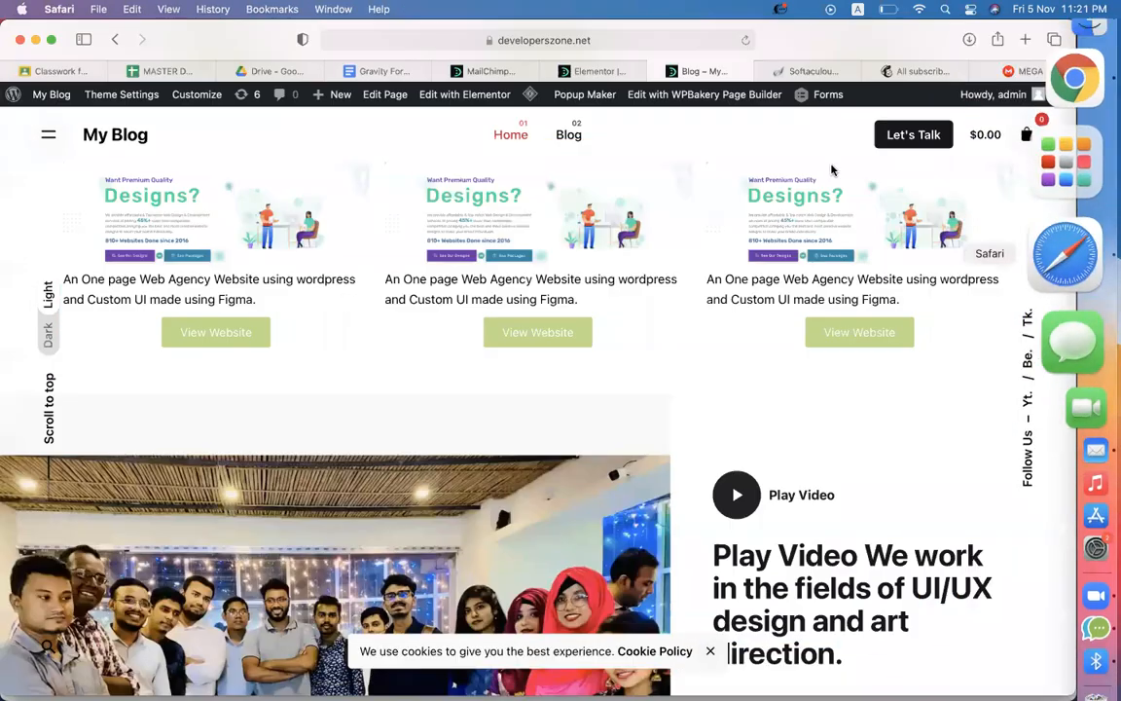
{"action": "left_click", "coordinate": [915, 71]}
{"action": "scroll", "coordinate": [484, 353], "scroll_direction": "down", "scroll_amount": 2}
{"action": "left_click", "coordinate": [743, 40]}
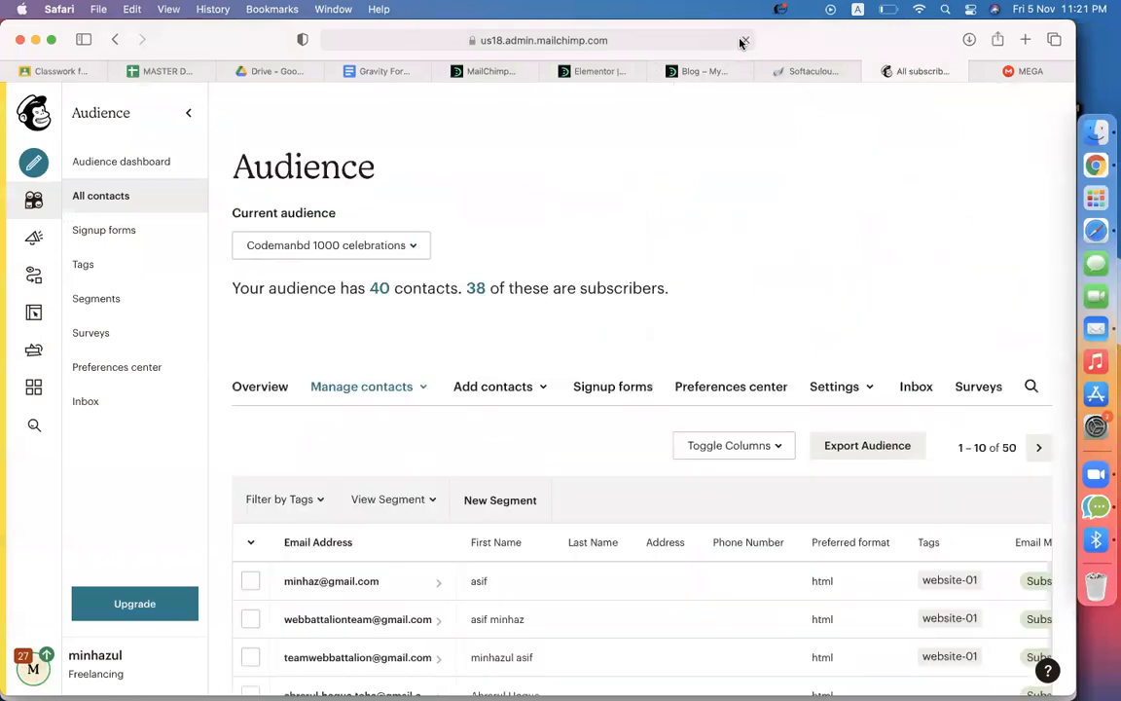
{"action": "scroll", "coordinate": [748, 184], "scroll_direction": "down", "scroll_amount": 3}
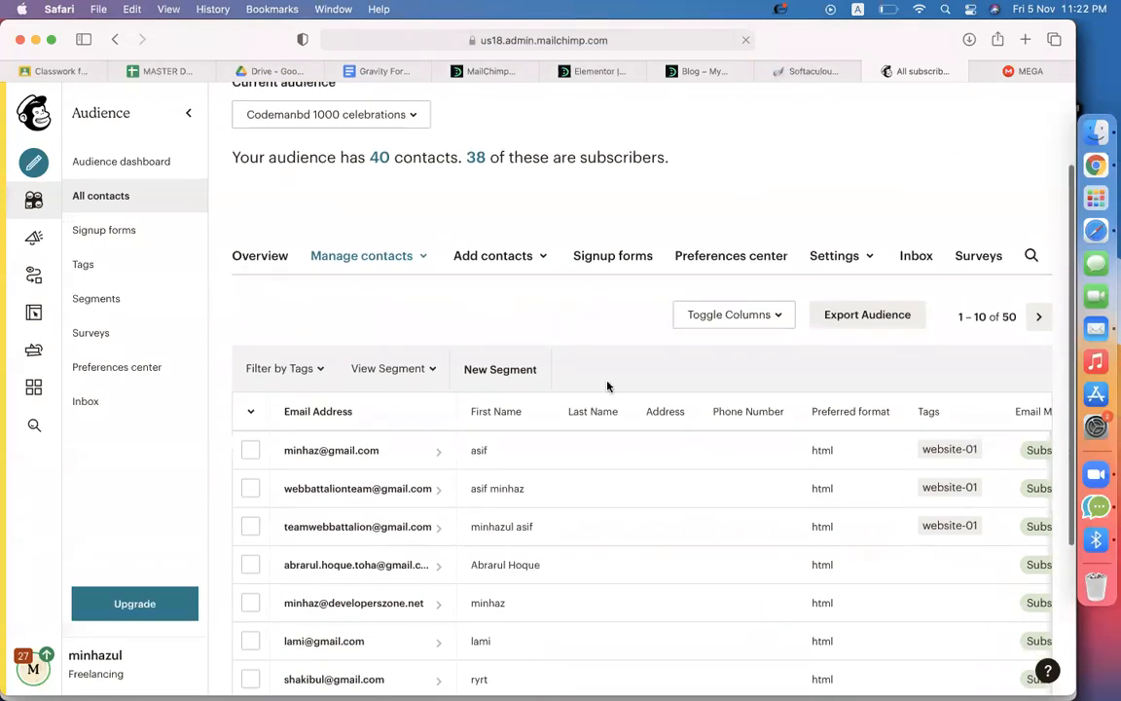
{"action": "scroll", "coordinate": [348, 402], "scroll_direction": "down", "scroll_amount": 2}
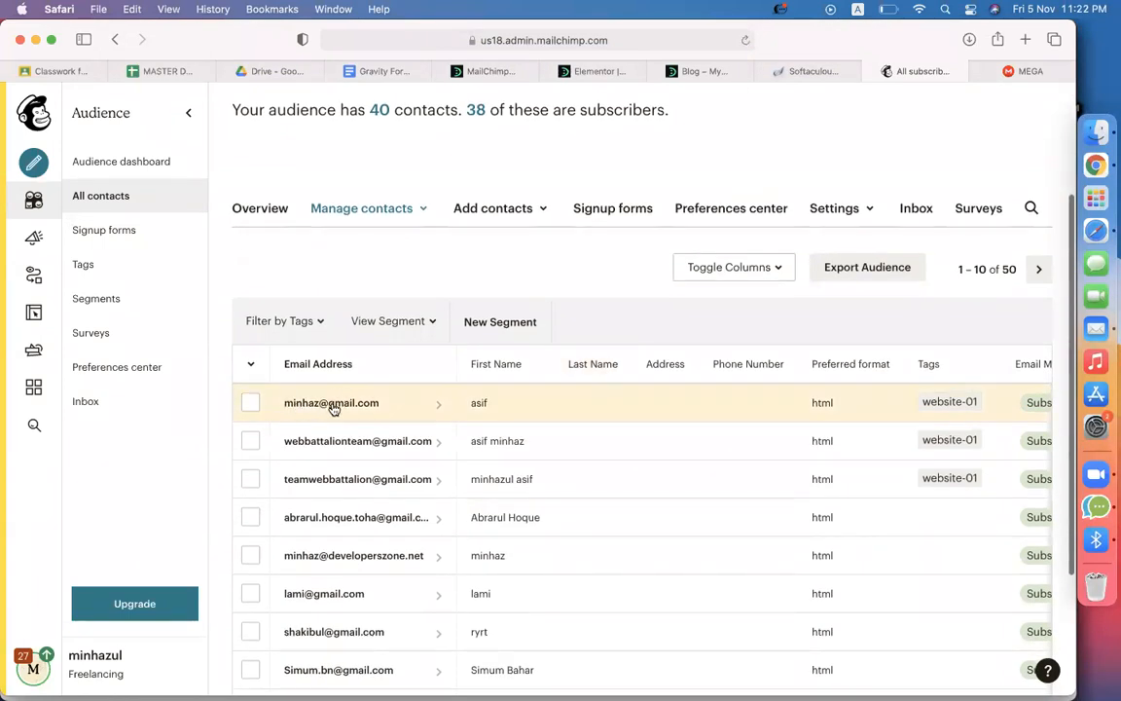
{"action": "scroll", "coordinate": [841, 420], "scroll_direction": "right", "scroll_amount": 3}
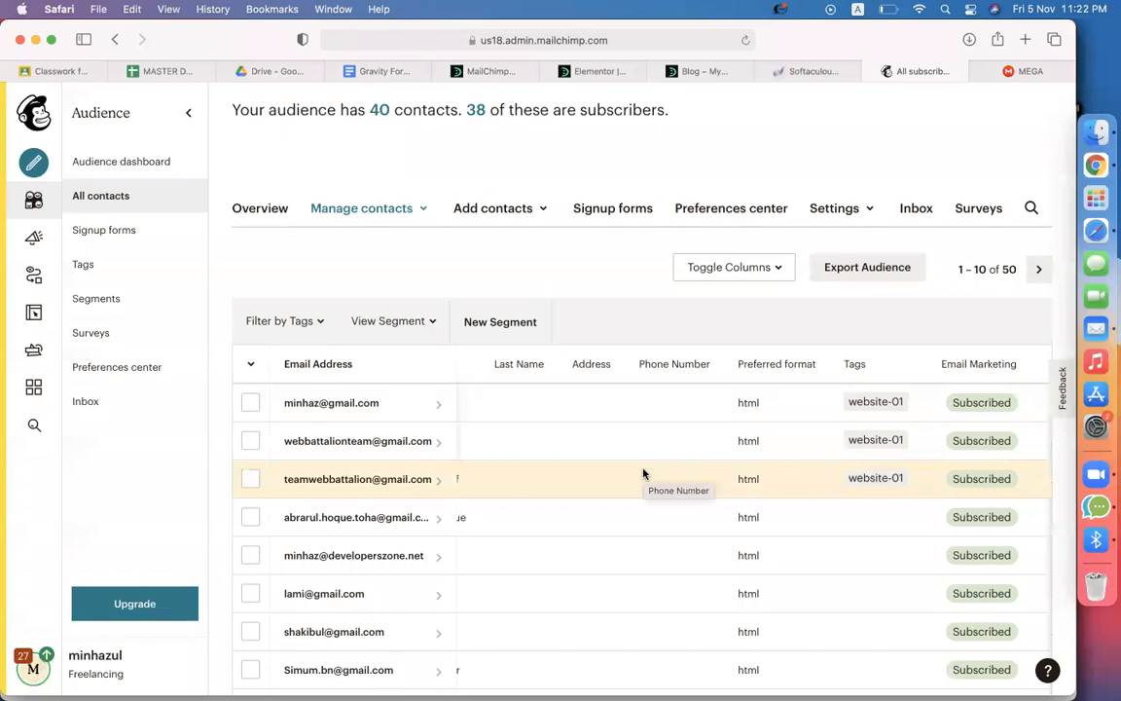
{"action": "left_click", "coordinate": [480, 71]}
{"action": "scroll", "coordinate": [616, 529], "scroll_direction": "down", "scroll_amount": 10}
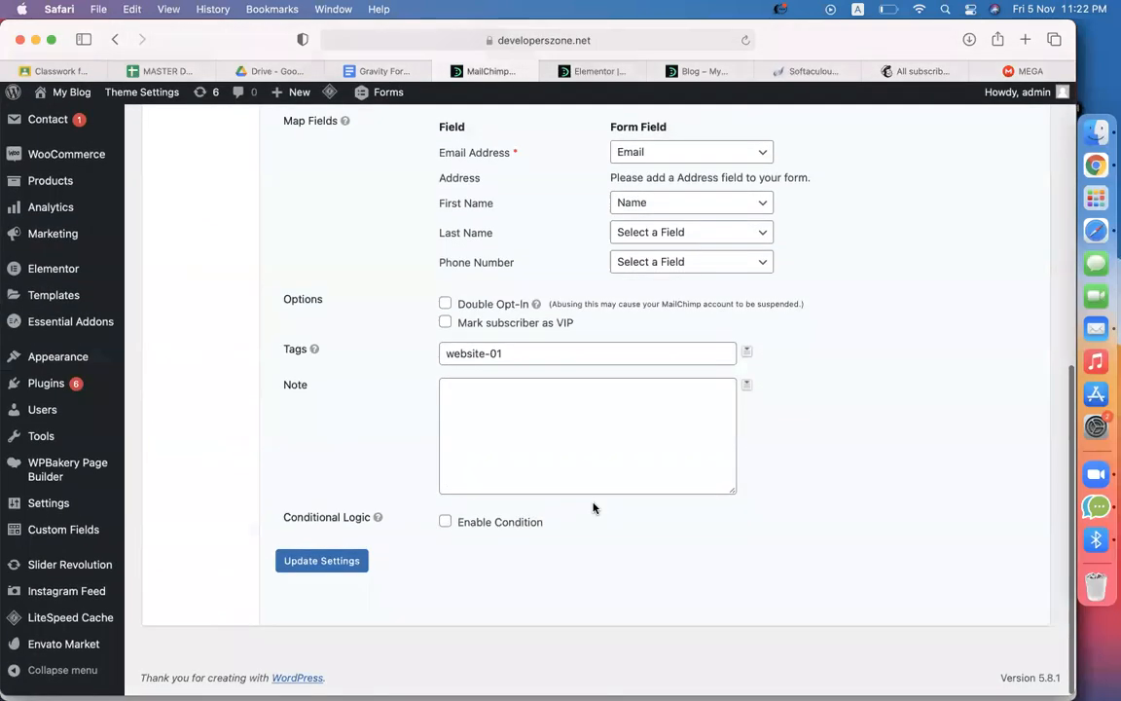
{"action": "left_click_drag", "start_coordinate": [578, 355], "coordinate": [364, 361]}
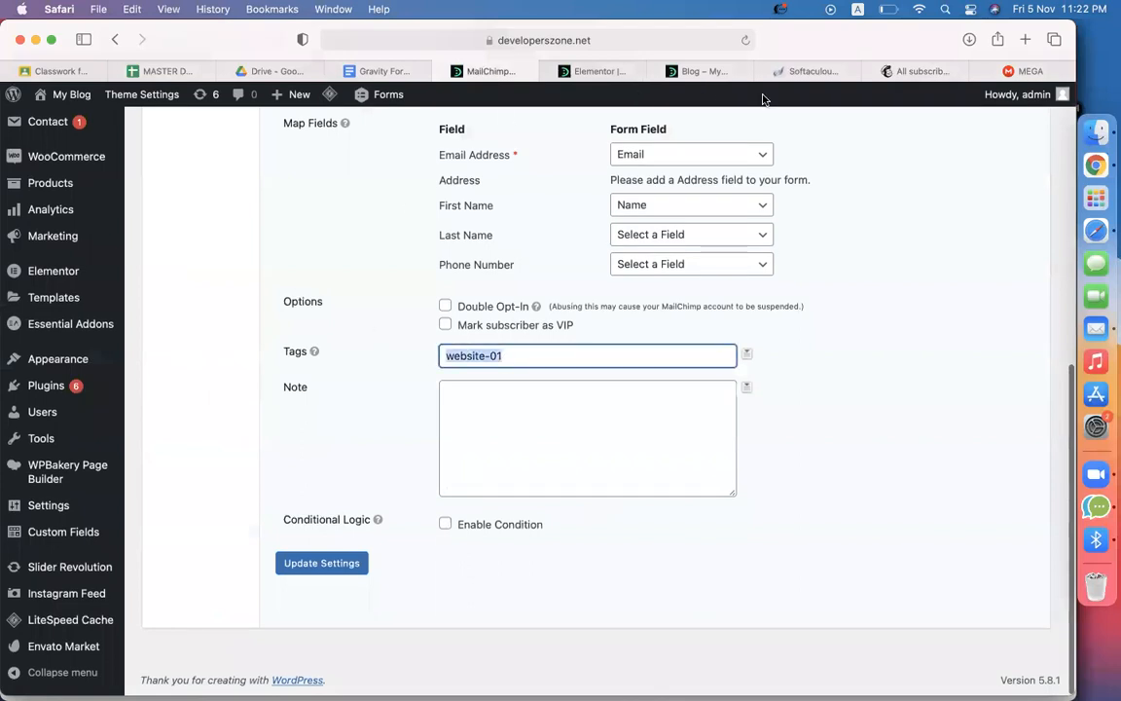
{"action": "left_click", "coordinate": [695, 70]}
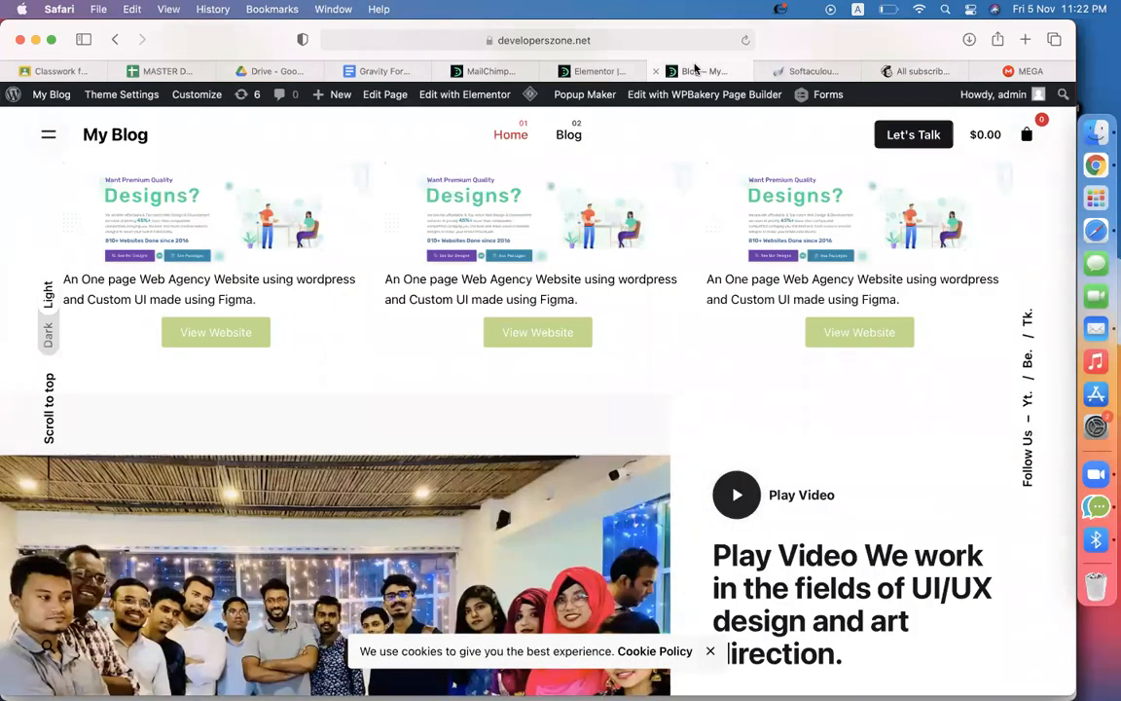
{"action": "mouse_move", "coordinate": [999, 78]}
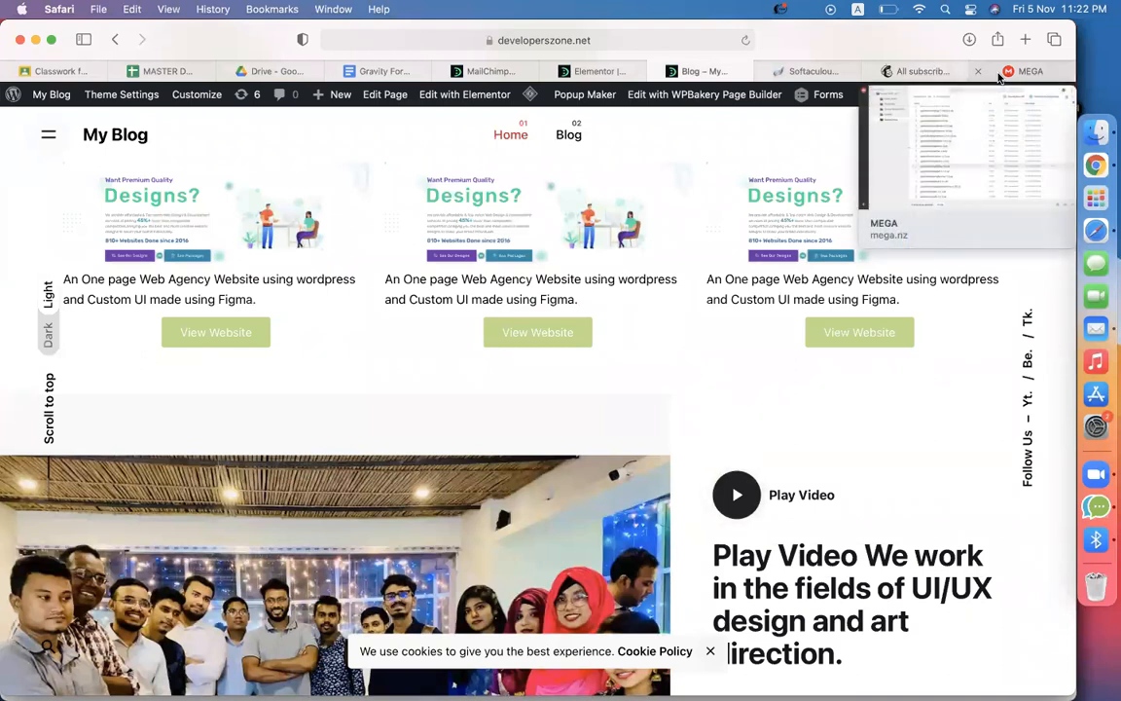
{"action": "left_click", "coordinate": [1012, 78]}
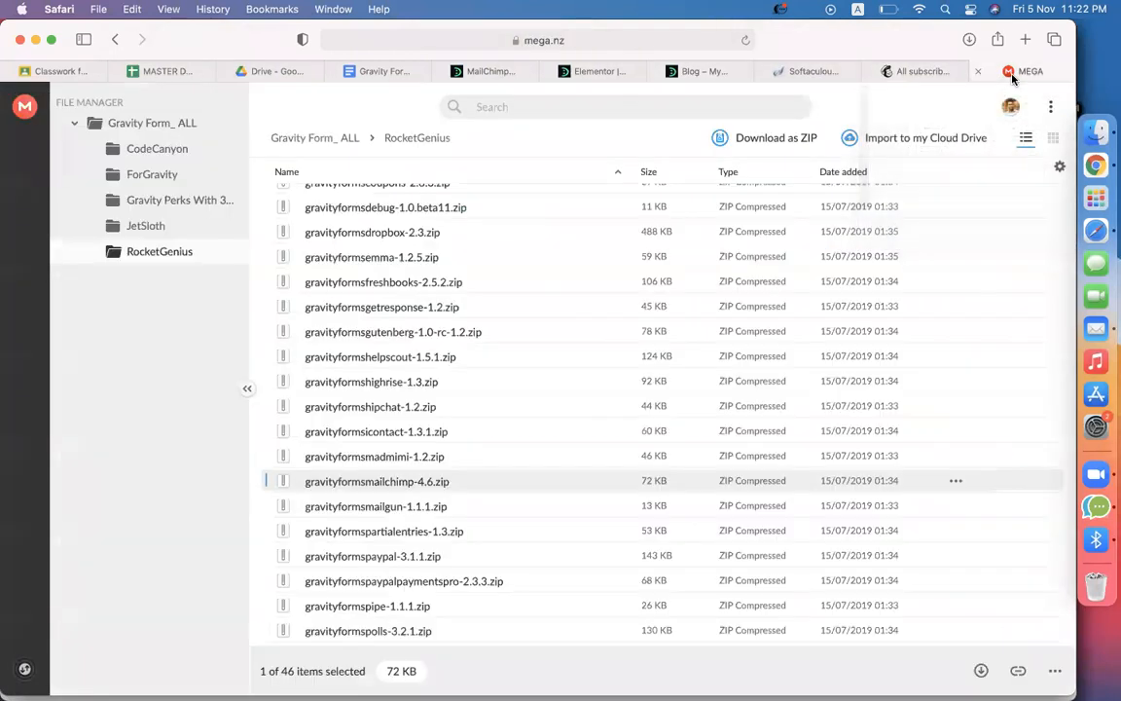
{"action": "left_click", "coordinate": [896, 73]}
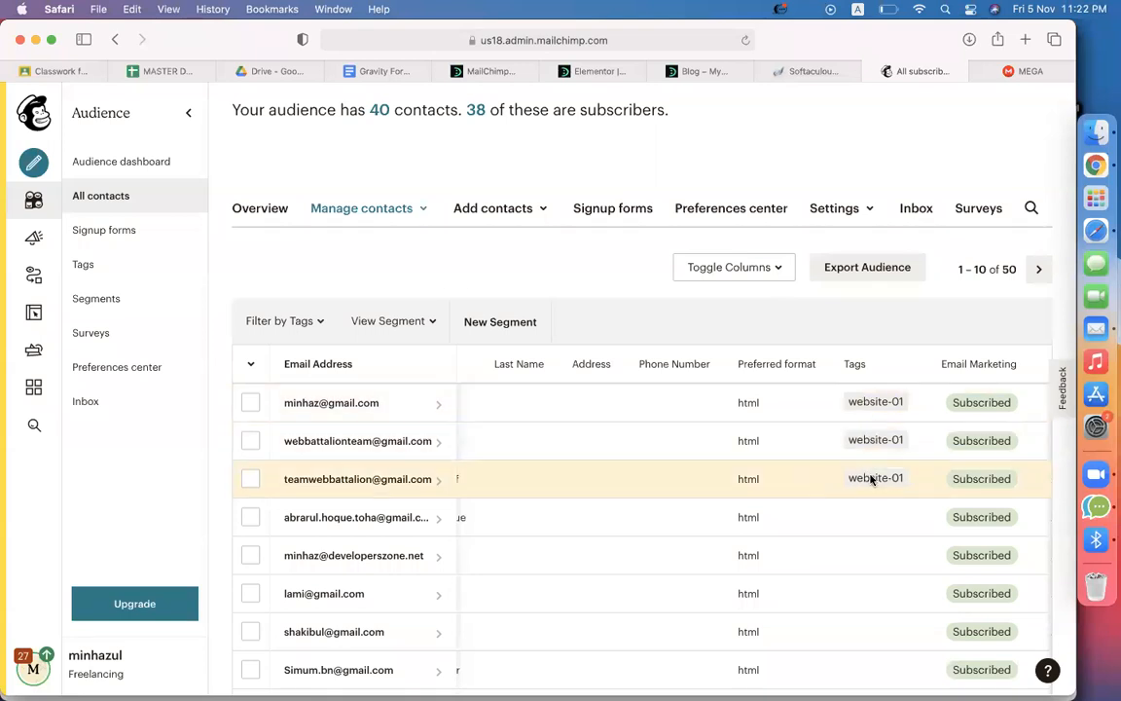
Start a classic Welcome new subscribers automation for the Codemanbd 1000 celebrations audience
{"action": "left_click", "coordinate": [30, 277]}
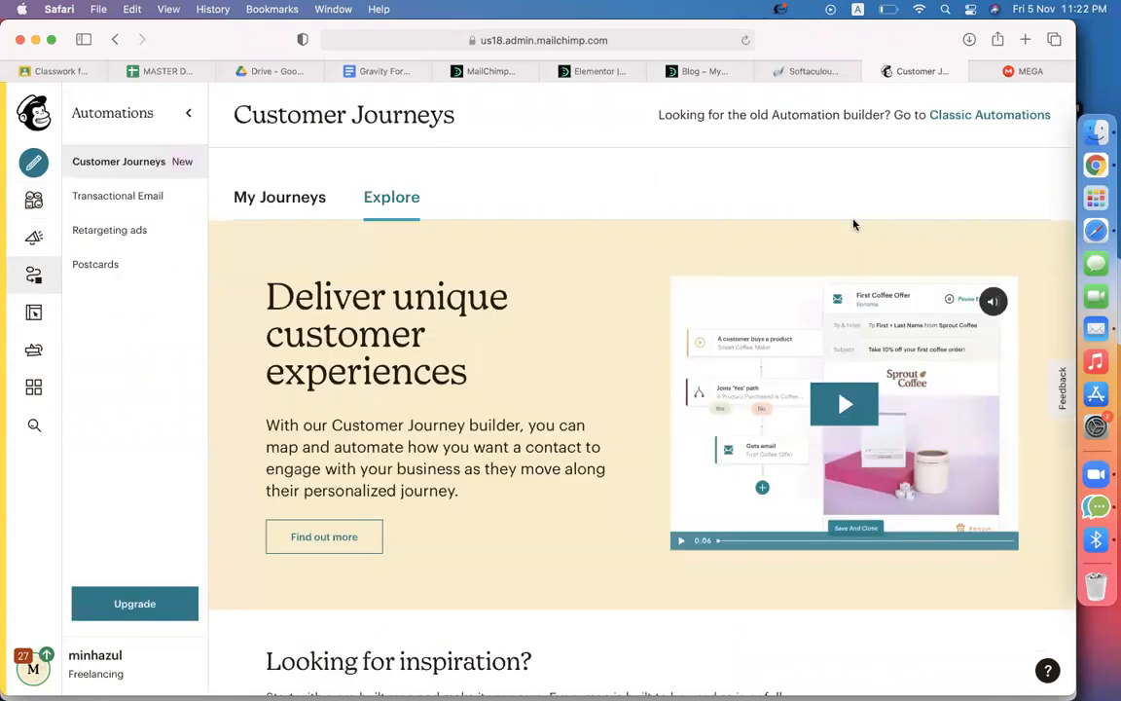
{"action": "left_click", "coordinate": [993, 115]}
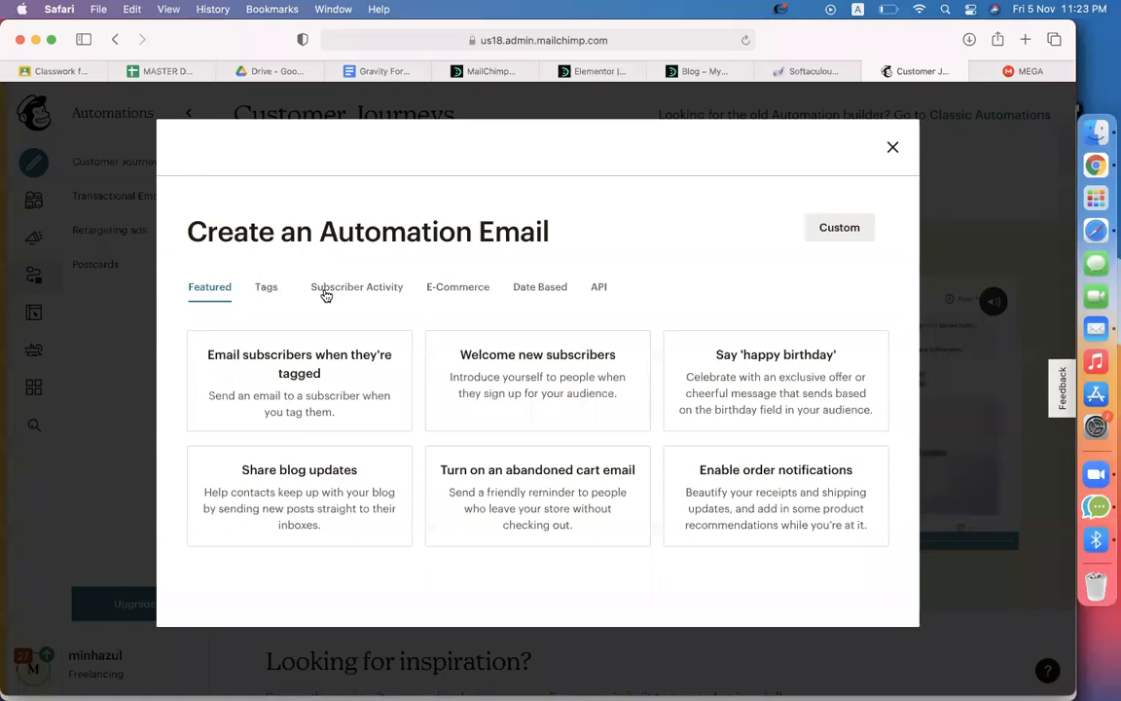
{"action": "left_click", "coordinate": [385, 296]}
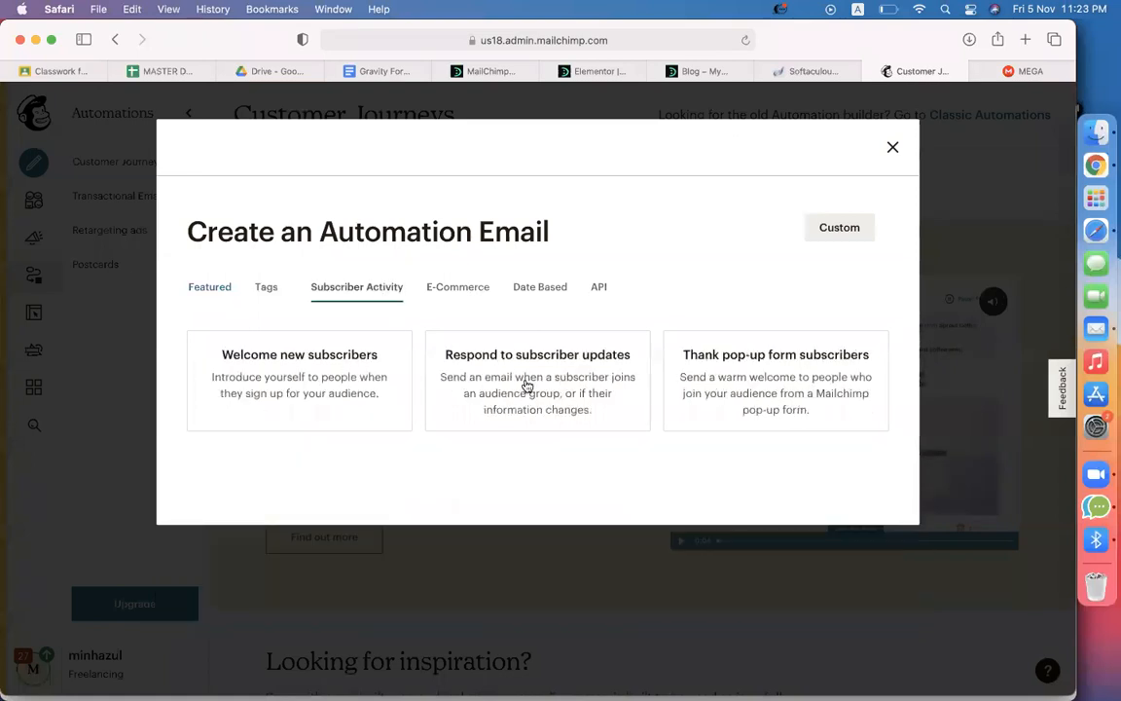
{"action": "left_click", "coordinate": [376, 388]}
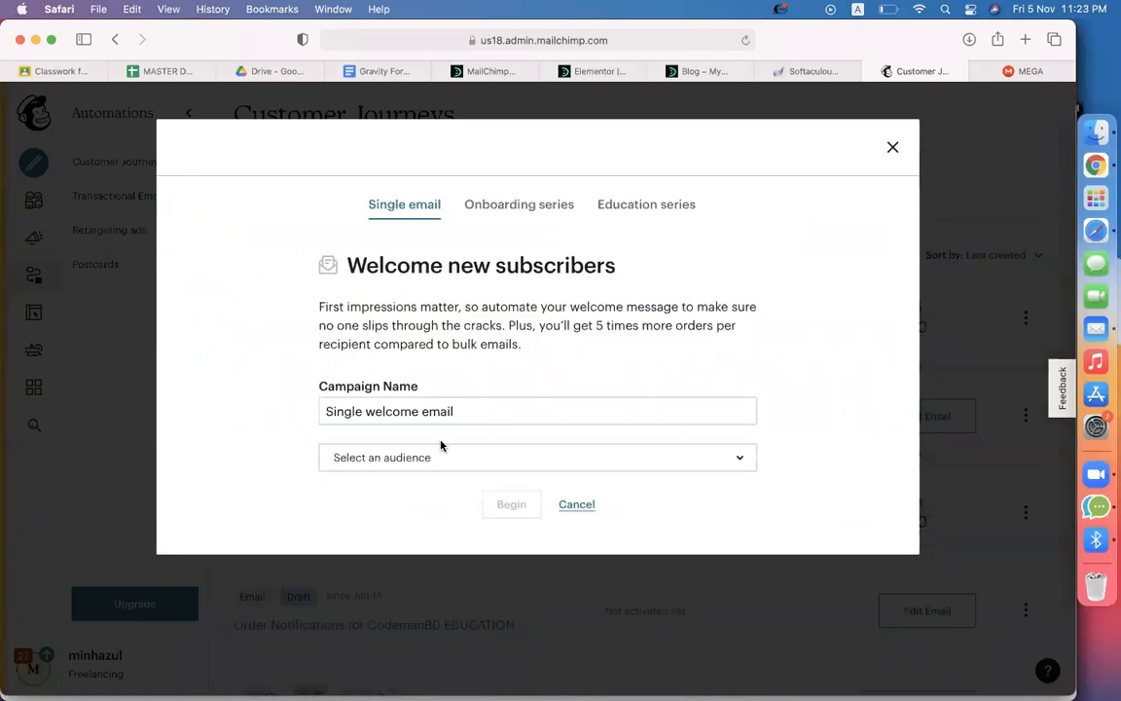
{"action": "left_click", "coordinate": [438, 466]}
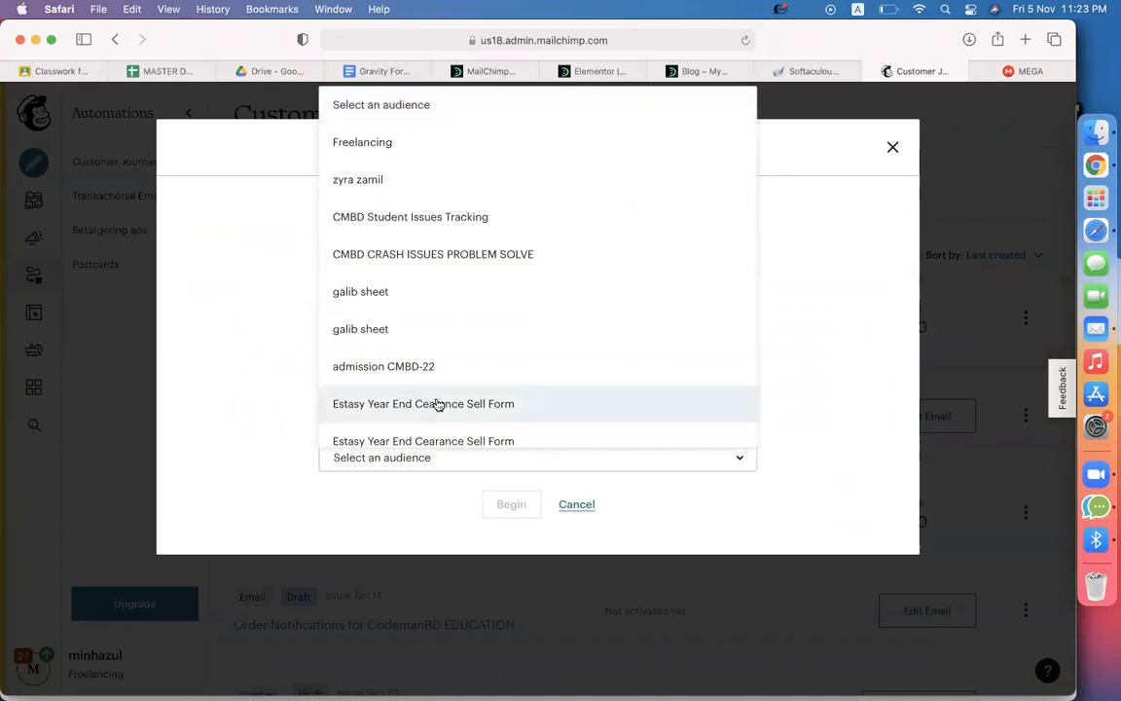
{"action": "scroll", "coordinate": [435, 402], "scroll_direction": "down", "scroll_amount": 10}
{"action": "left_click", "coordinate": [416, 132]}
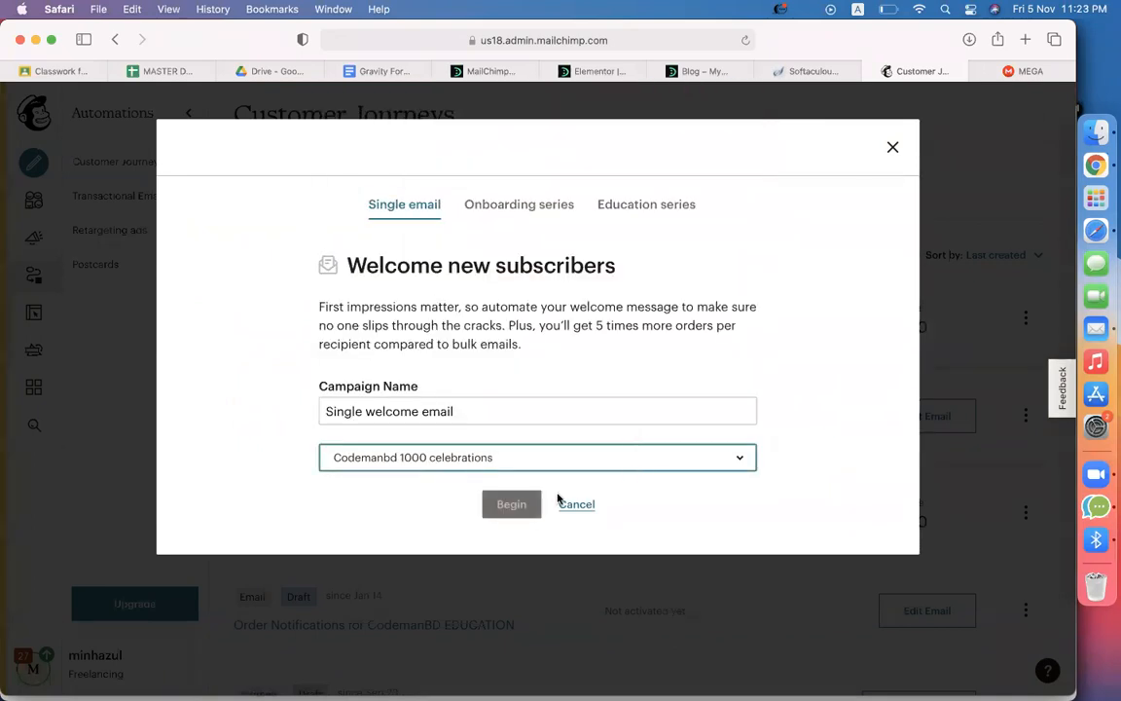
{"action": "left_click", "coordinate": [515, 505]}
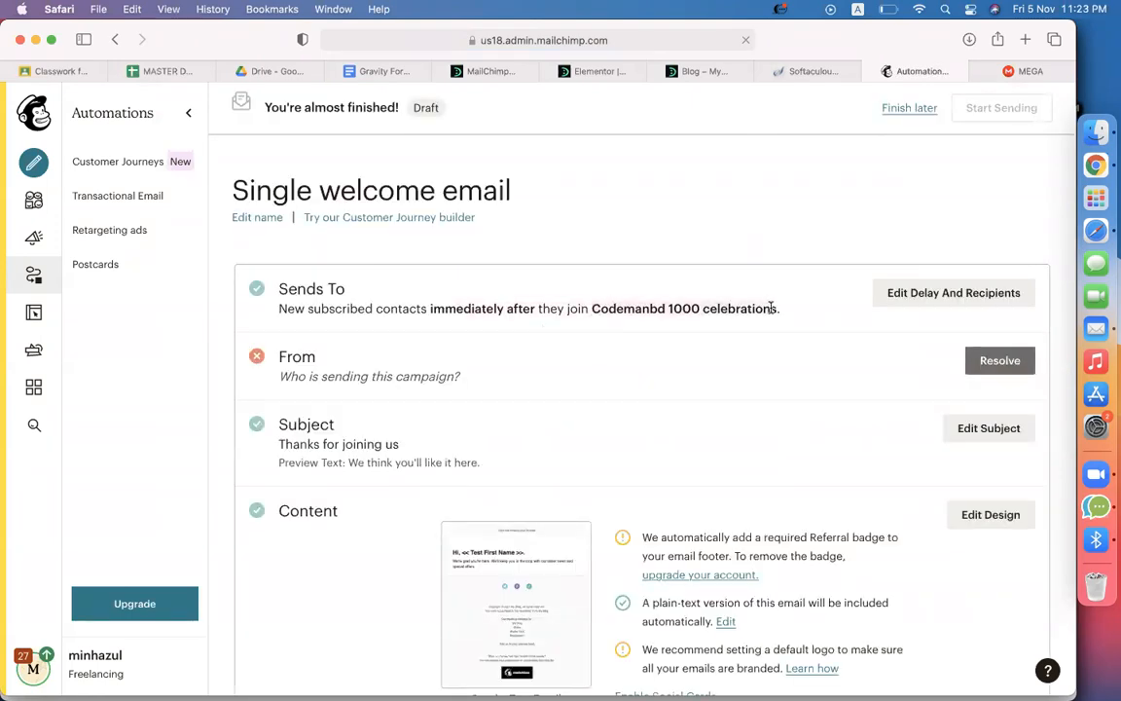
{"action": "left_click", "coordinate": [924, 305]}
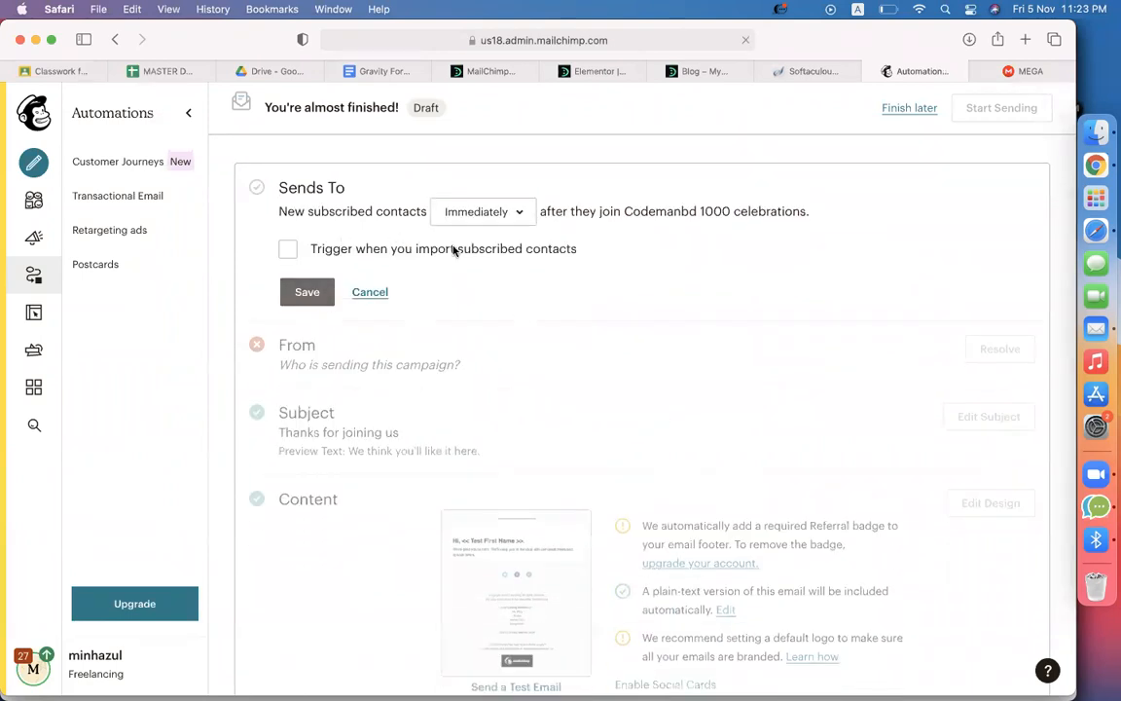
{"action": "left_click", "coordinate": [488, 212]}
{"action": "left_click", "coordinate": [635, 246]}
{"action": "left_click", "coordinate": [288, 250]}
{"action": "left_click", "coordinate": [288, 250]}
{"action": "left_click", "coordinate": [308, 294]}
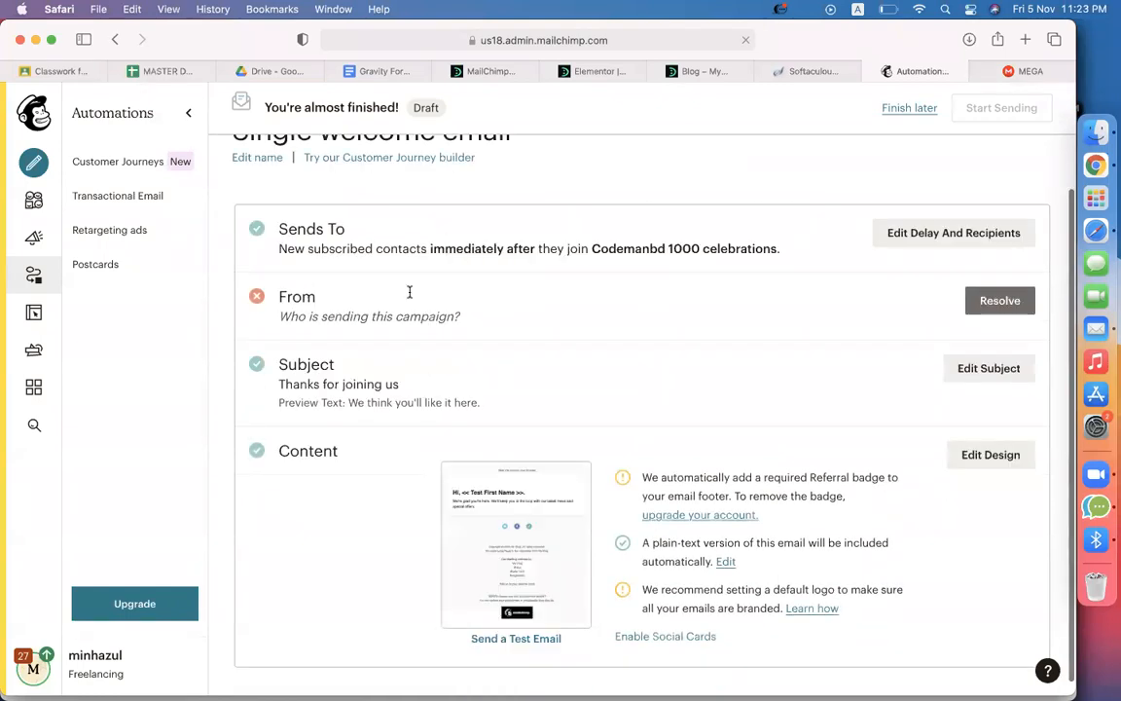
{"action": "left_click", "coordinate": [876, 235]}
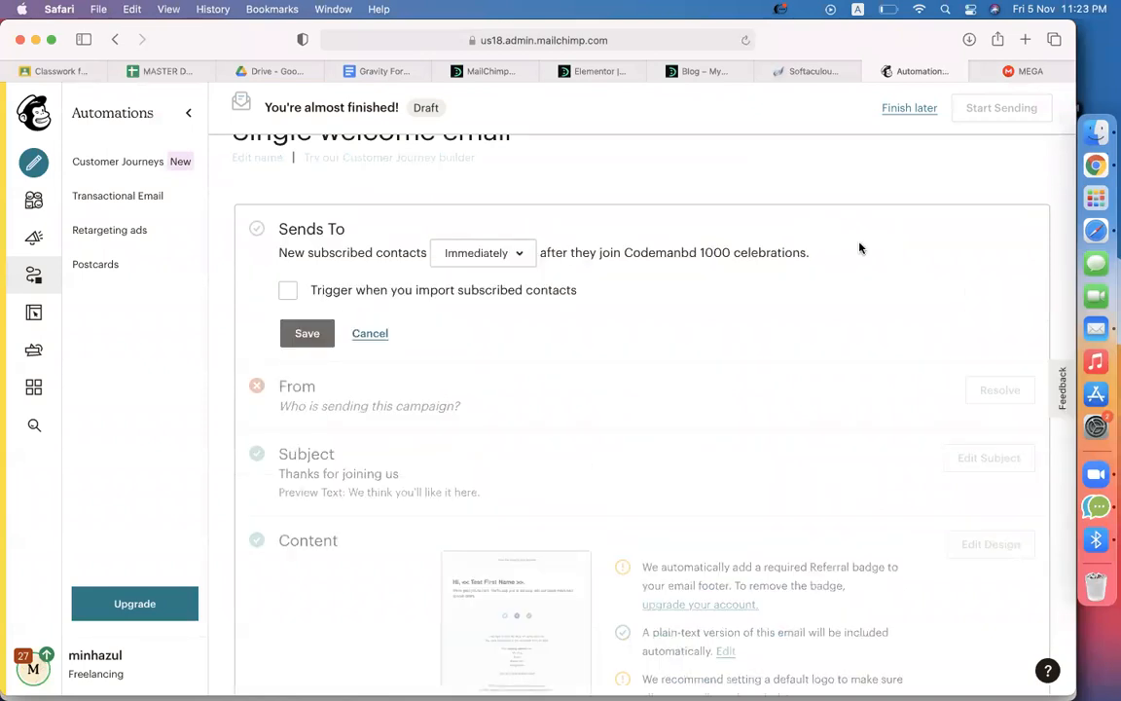
{"action": "left_click", "coordinate": [518, 253]}
{"action": "left_click", "coordinate": [623, 280]}
{"action": "left_click", "coordinate": [288, 290]}
{"action": "left_click", "coordinate": [288, 290]}
{"action": "left_click", "coordinate": [310, 333]}
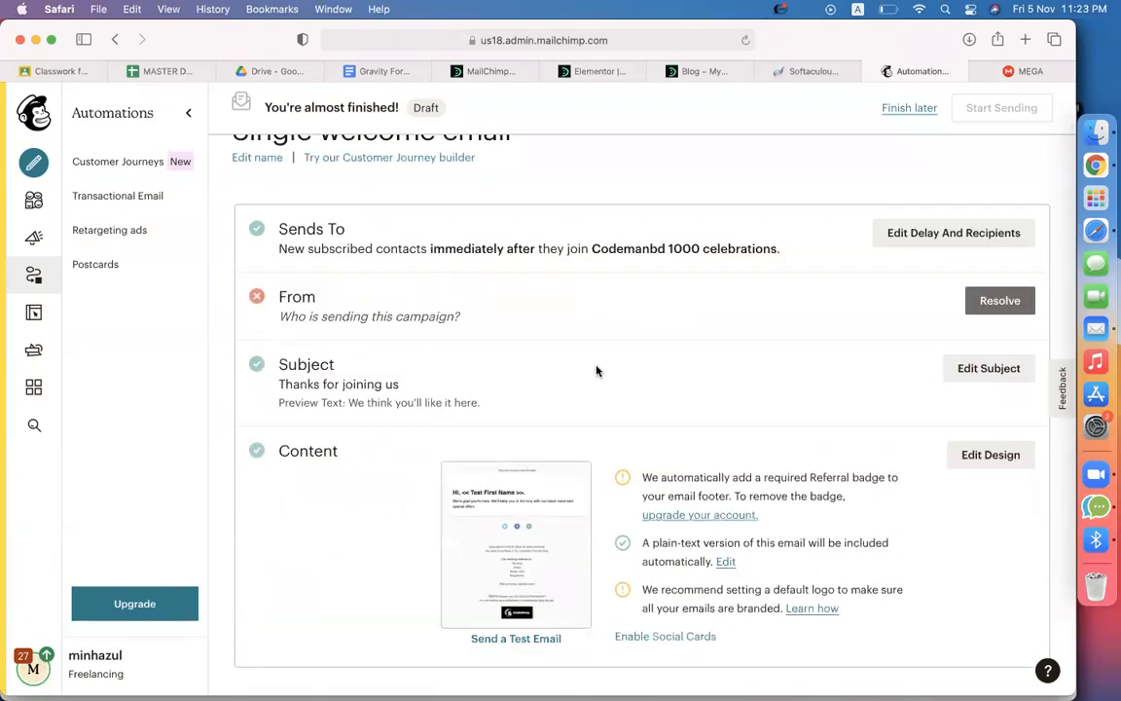
{"action": "left_click", "coordinate": [746, 39]}
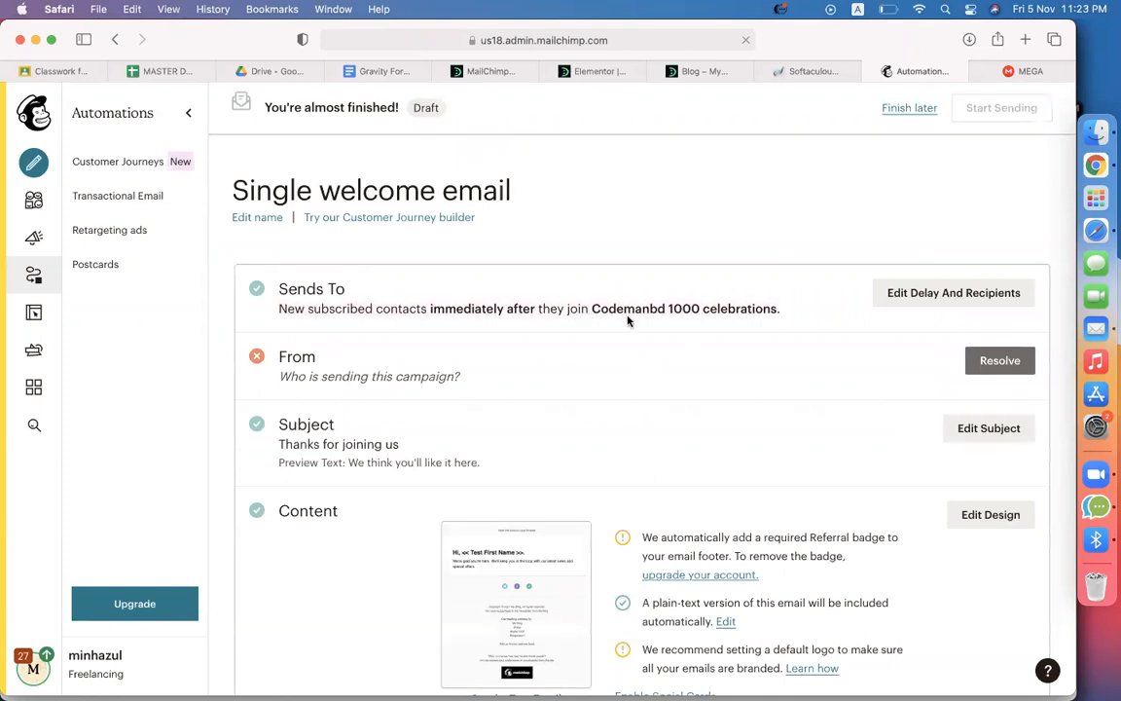
Open Campaigns, dismiss the Facebook data-processing notice, and start a new campaign
{"action": "left_click", "coordinate": [34, 240]}
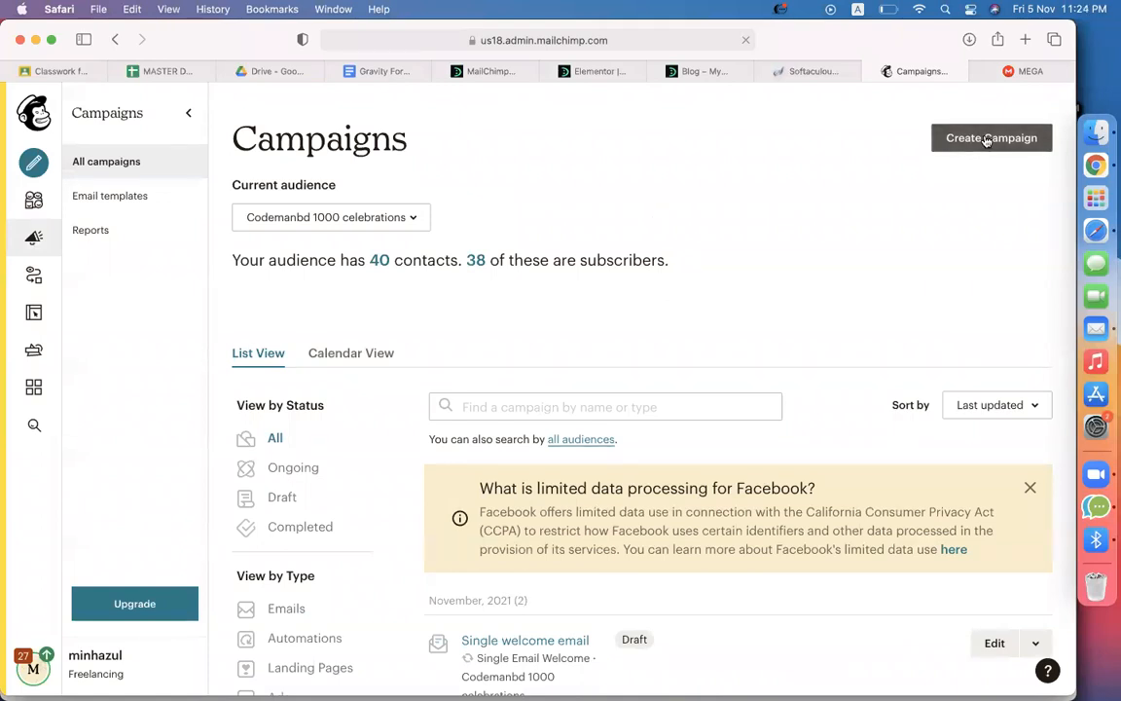
{"action": "left_click", "coordinate": [1030, 487]}
{"action": "scroll", "coordinate": [862, 438], "scroll_direction": "down", "scroll_amount": 2}
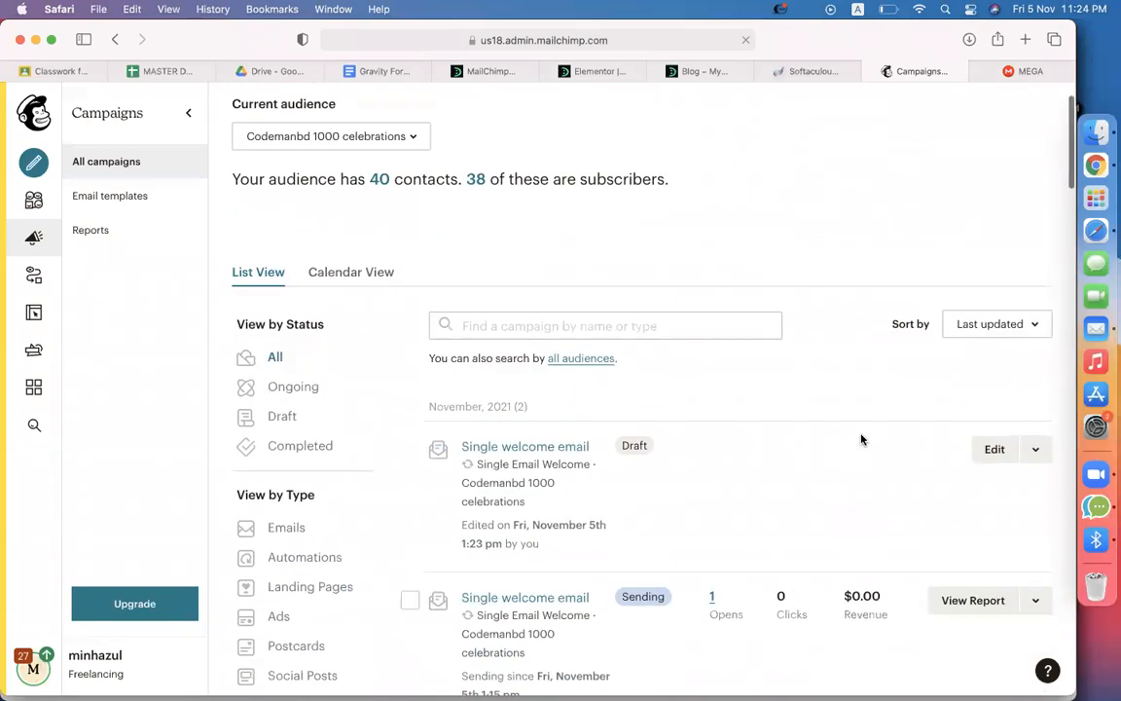
{"action": "scroll", "coordinate": [862, 440], "scroll_direction": "up", "scroll_amount": 2}
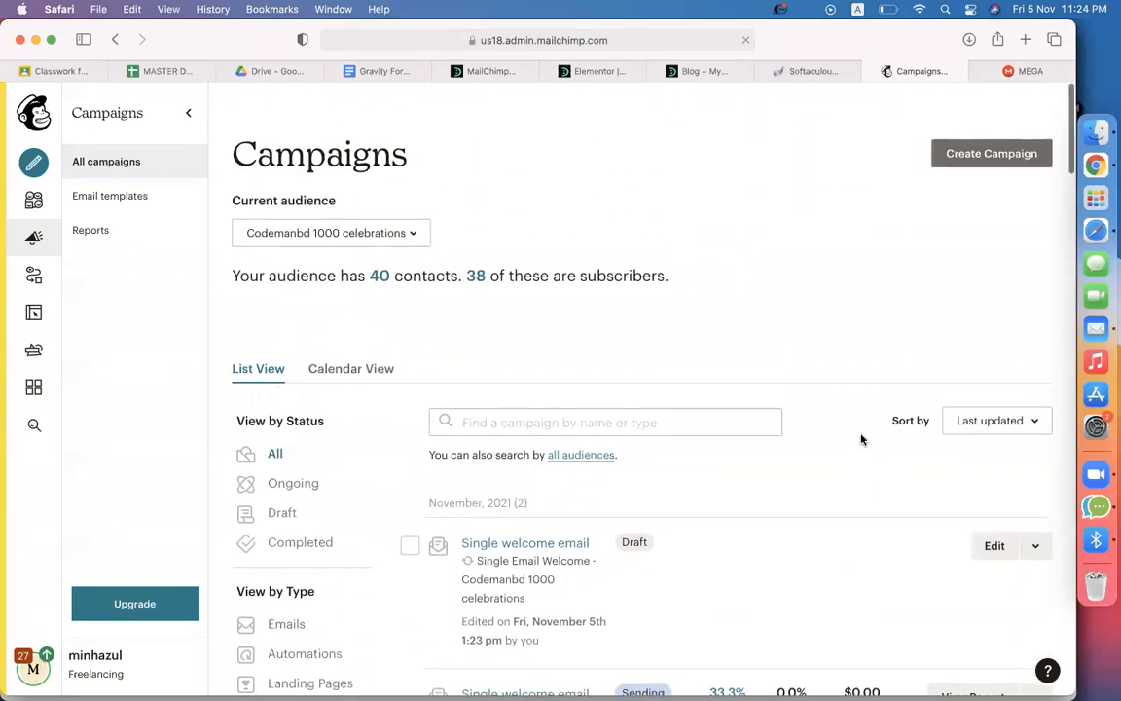
{"action": "scroll", "coordinate": [862, 440], "scroll_direction": "down", "scroll_amount": 1}
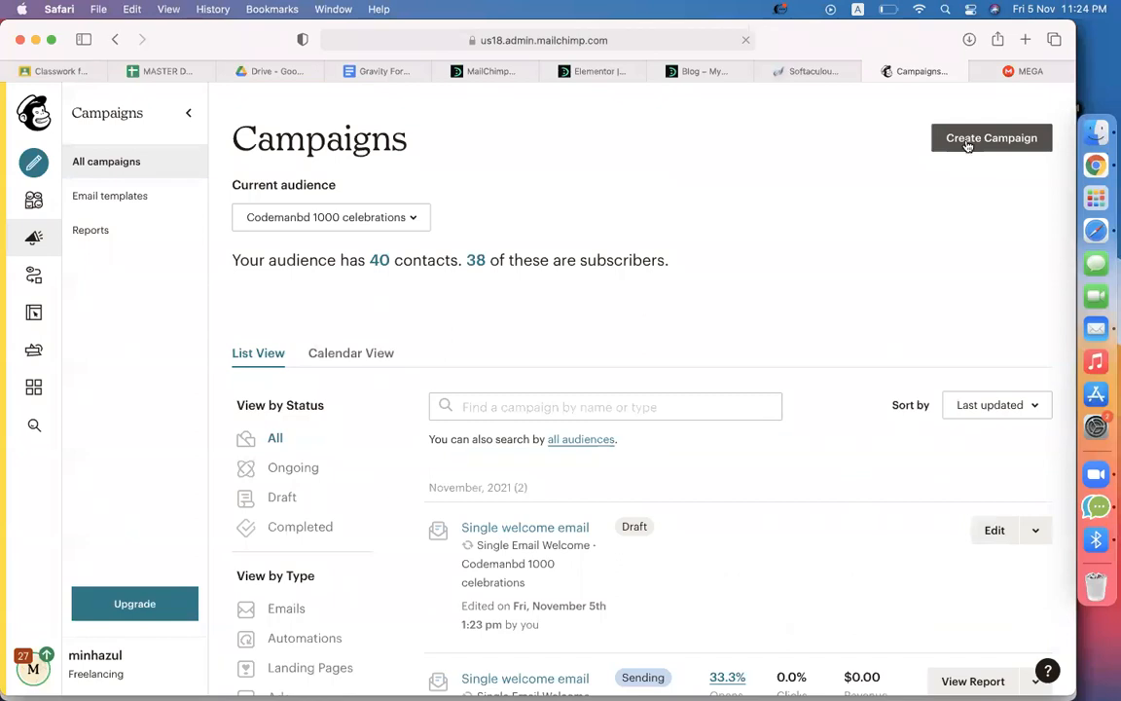
{"action": "left_click", "coordinate": [968, 142]}
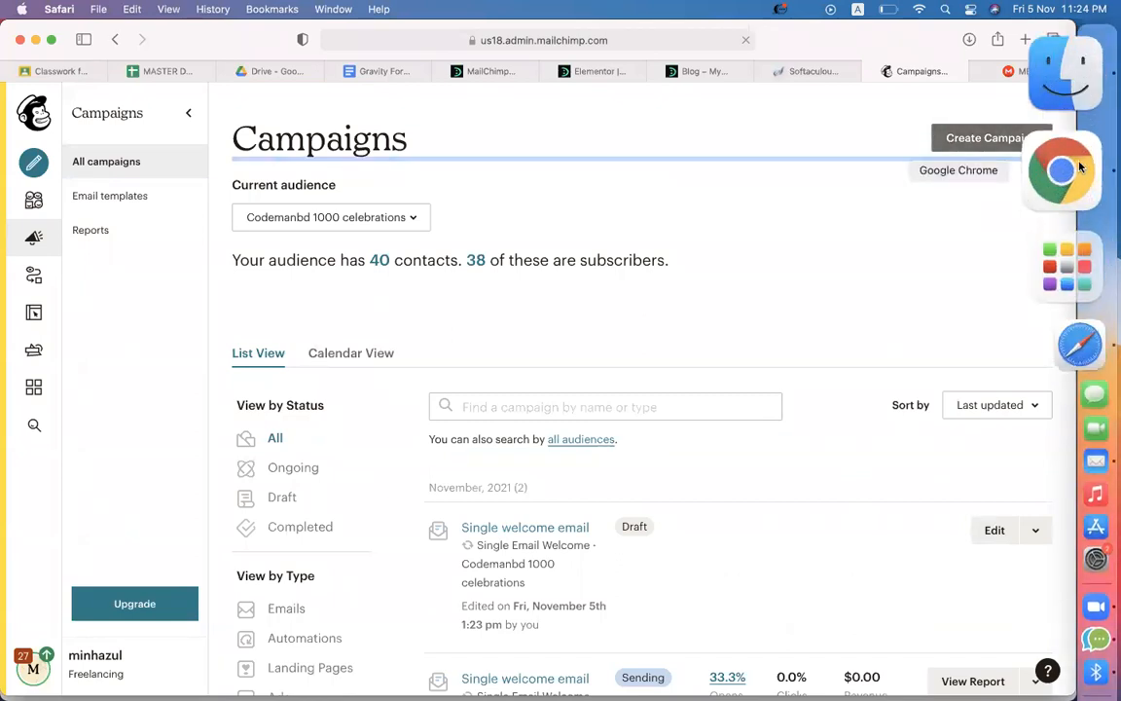
{"action": "left_click", "coordinate": [1071, 167]}
Close the Chrome incognito window and switch to the Amazon Chrome profile
{"action": "left_click", "coordinate": [275, 38]}
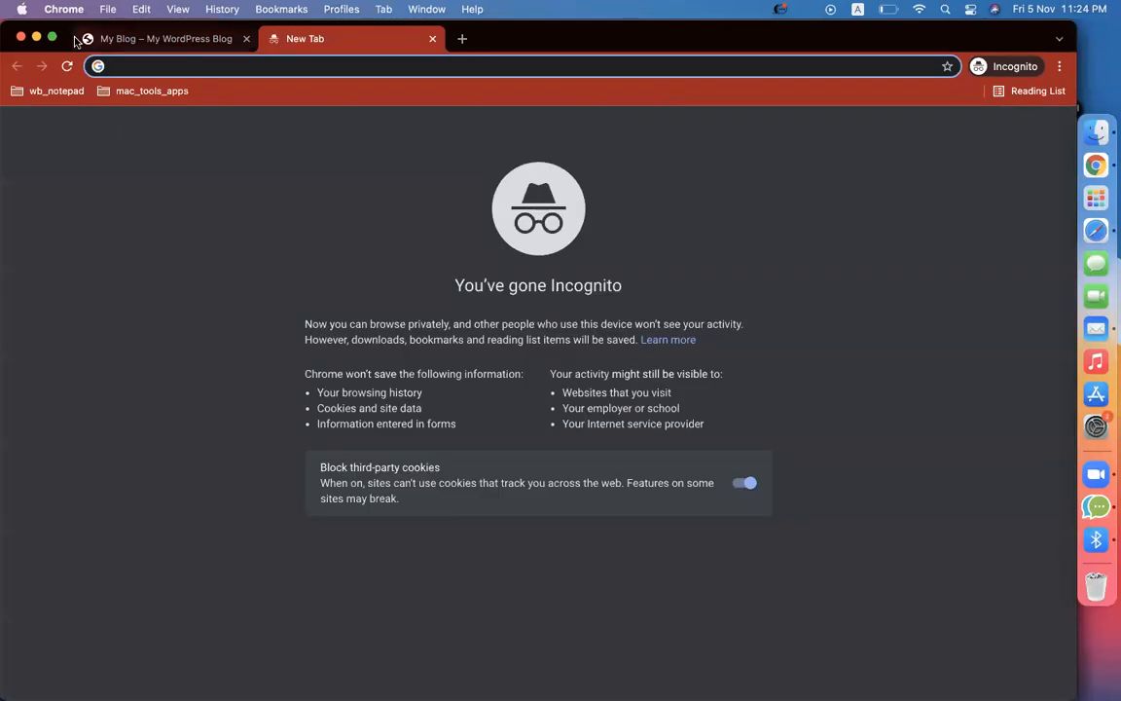
{"action": "left_click", "coordinate": [21, 38]}
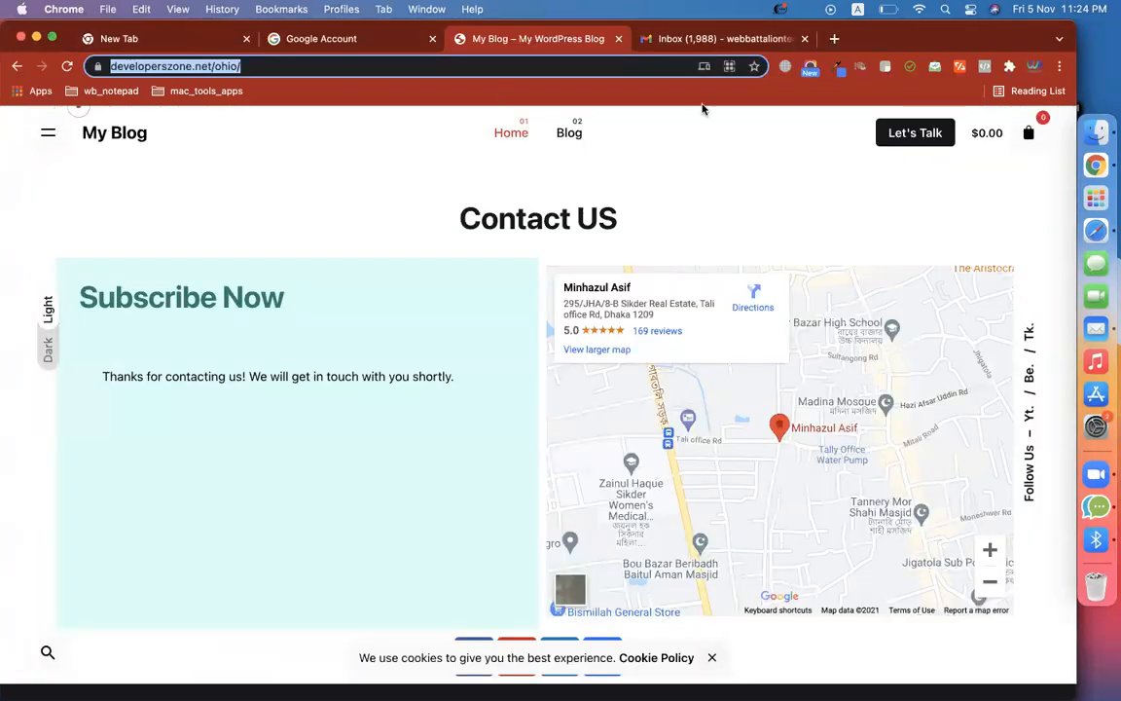
{"action": "left_click", "coordinate": [1033, 67]}
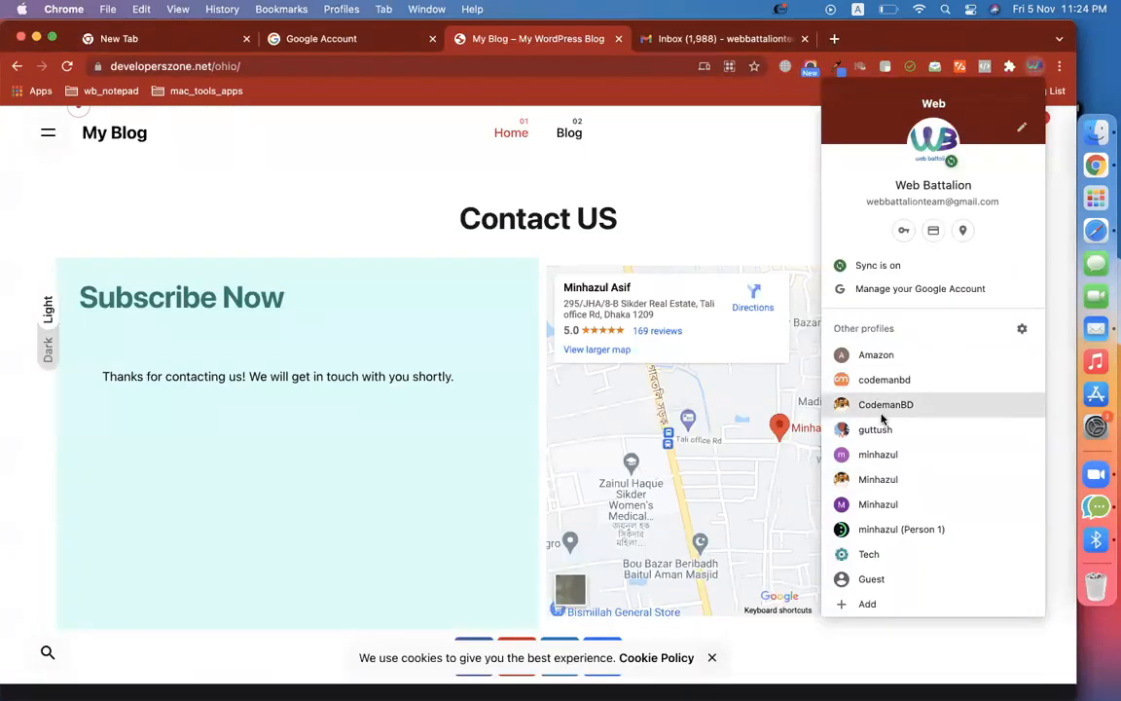
{"action": "left_click", "coordinate": [857, 358]}
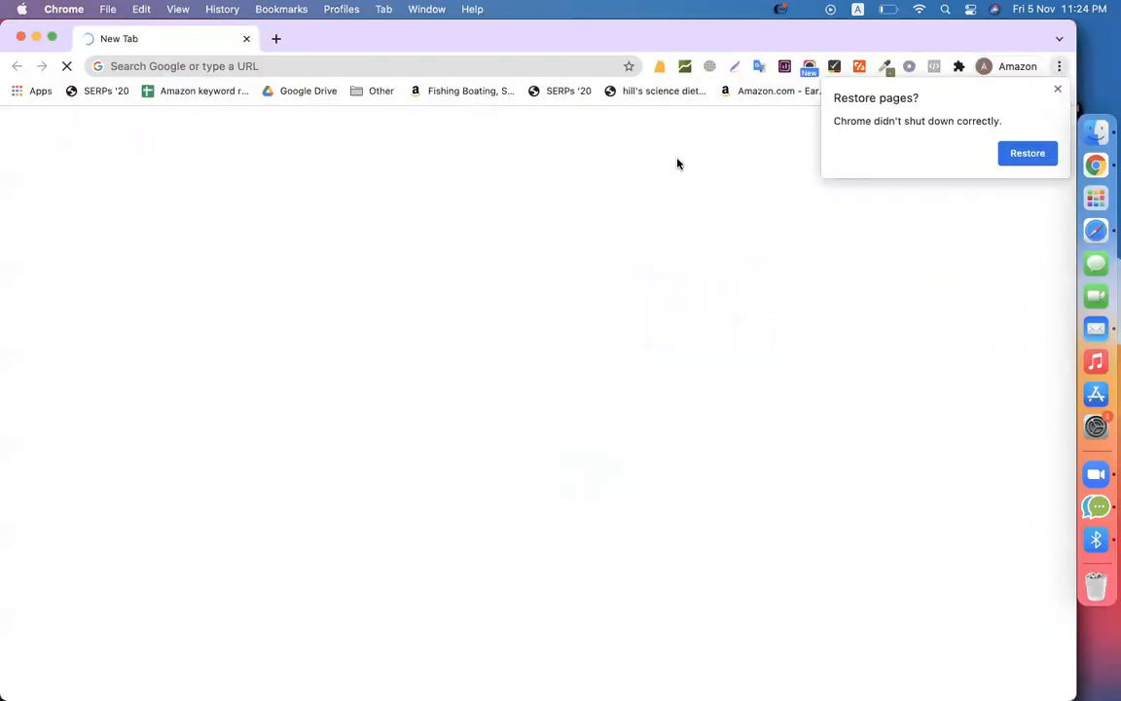
Load mailchimp.com in the Amazon profile's window and dismiss the Restore pages prompt
{"action": "left_click", "coordinate": [373, 67]}
{"action": "type", "text": "mailchimp."}
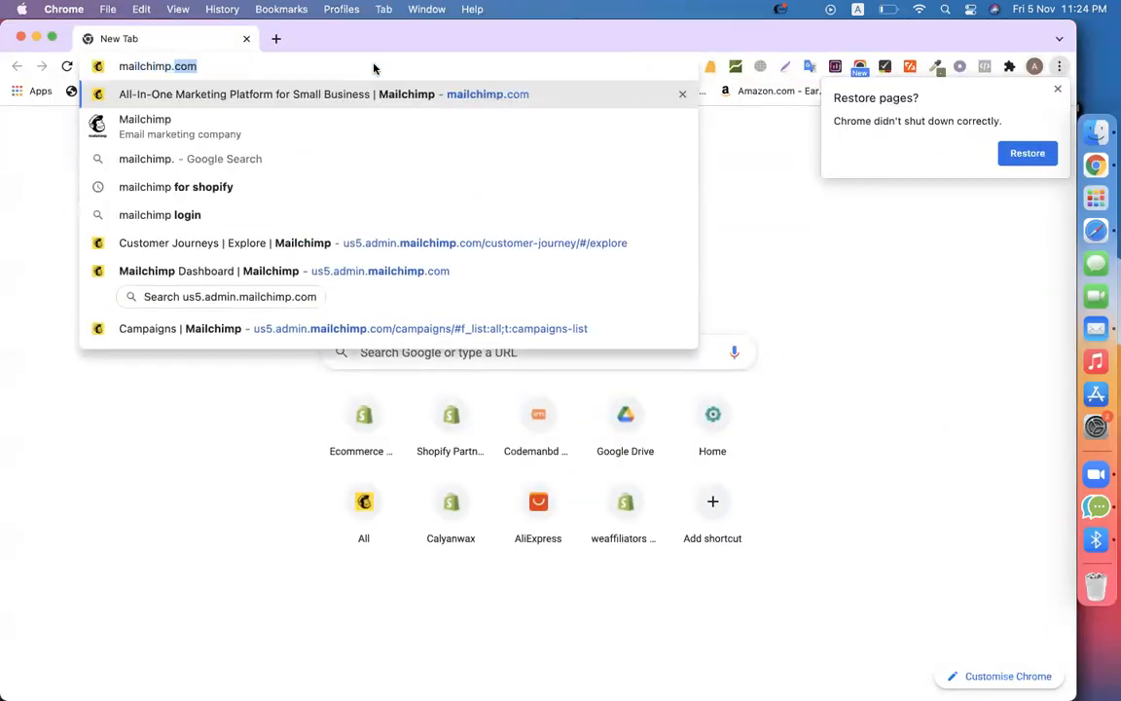
{"action": "key", "text": "Return"}
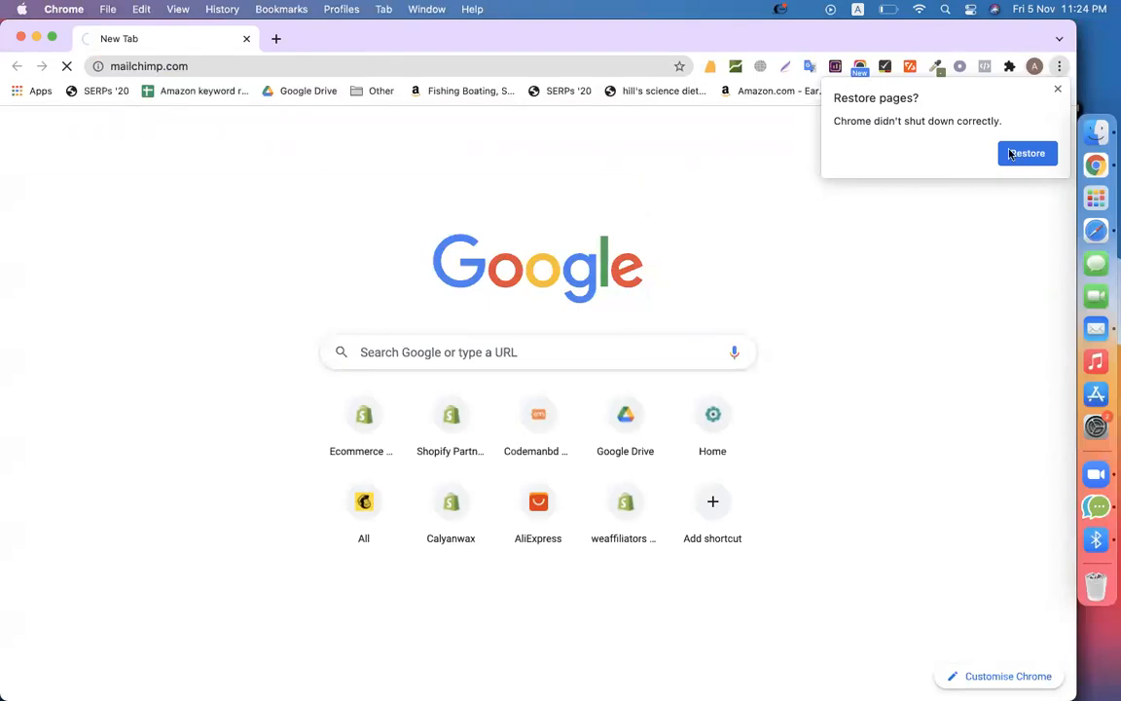
{"action": "left_click", "coordinate": [1058, 89]}
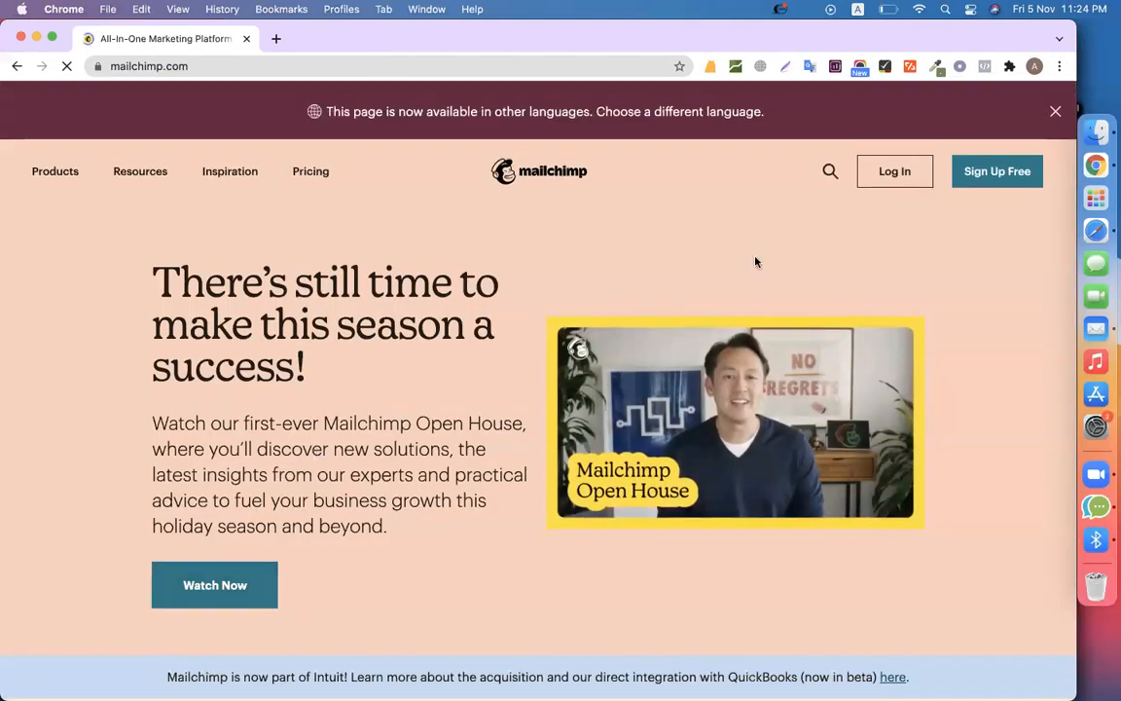
Log in to Mailchimp with the saved account login
{"action": "left_click", "coordinate": [881, 171]}
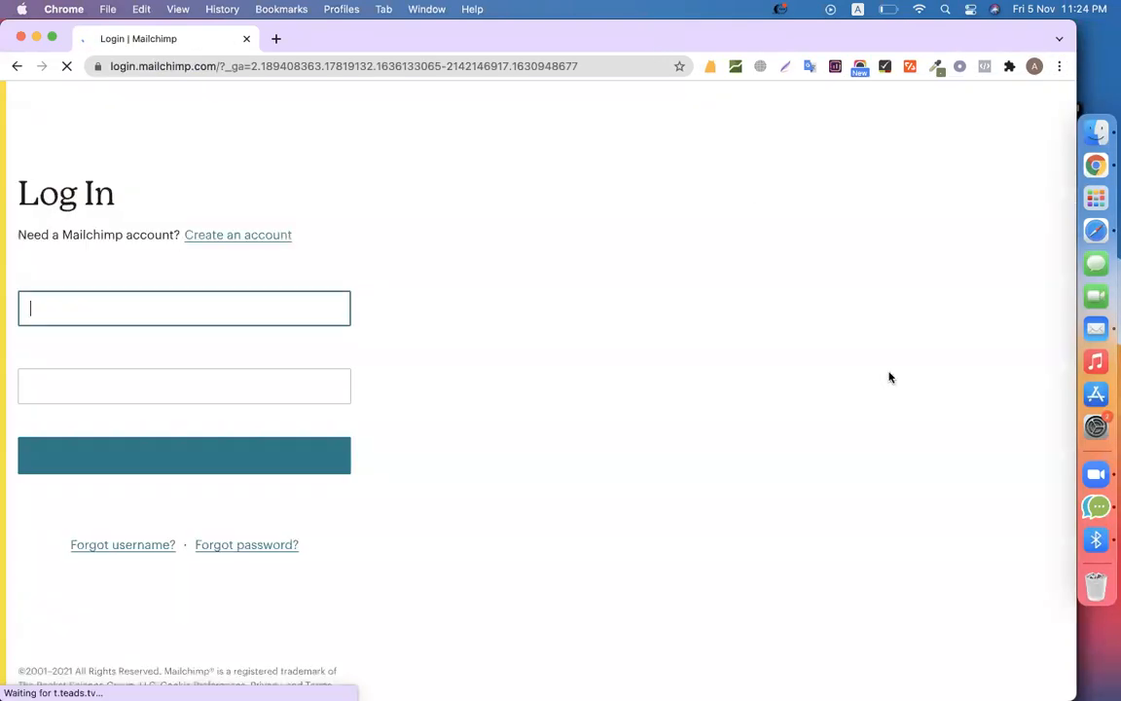
{"action": "left_click", "coordinate": [218, 309]}
{"action": "key", "text": "Down"}
{"action": "key", "text": "Return"}
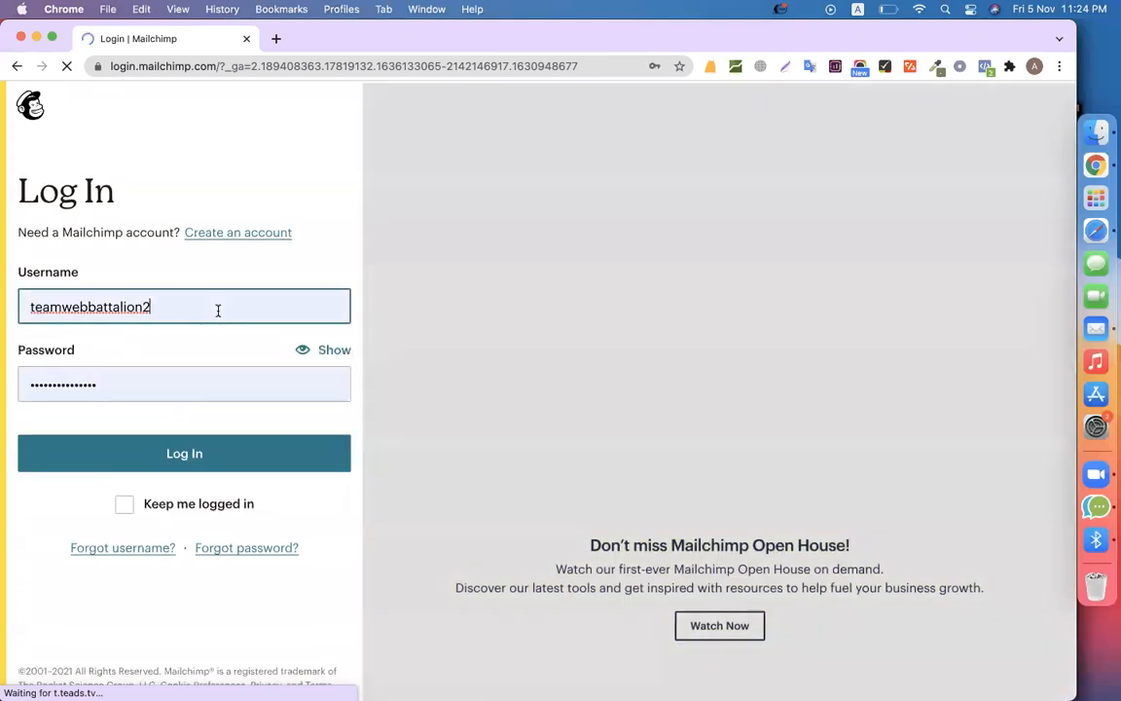
{"action": "left_click", "coordinate": [166, 466]}
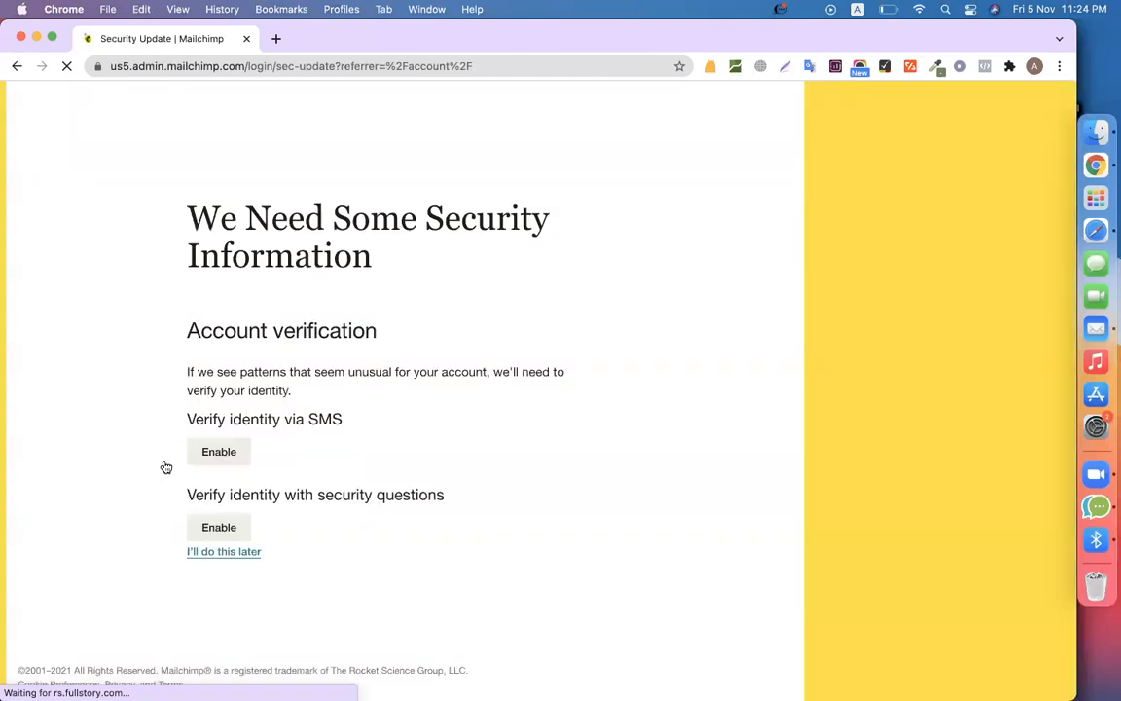
Postpone the security setup and start a new campaign from Campaigns
{"action": "left_click", "coordinate": [231, 554]}
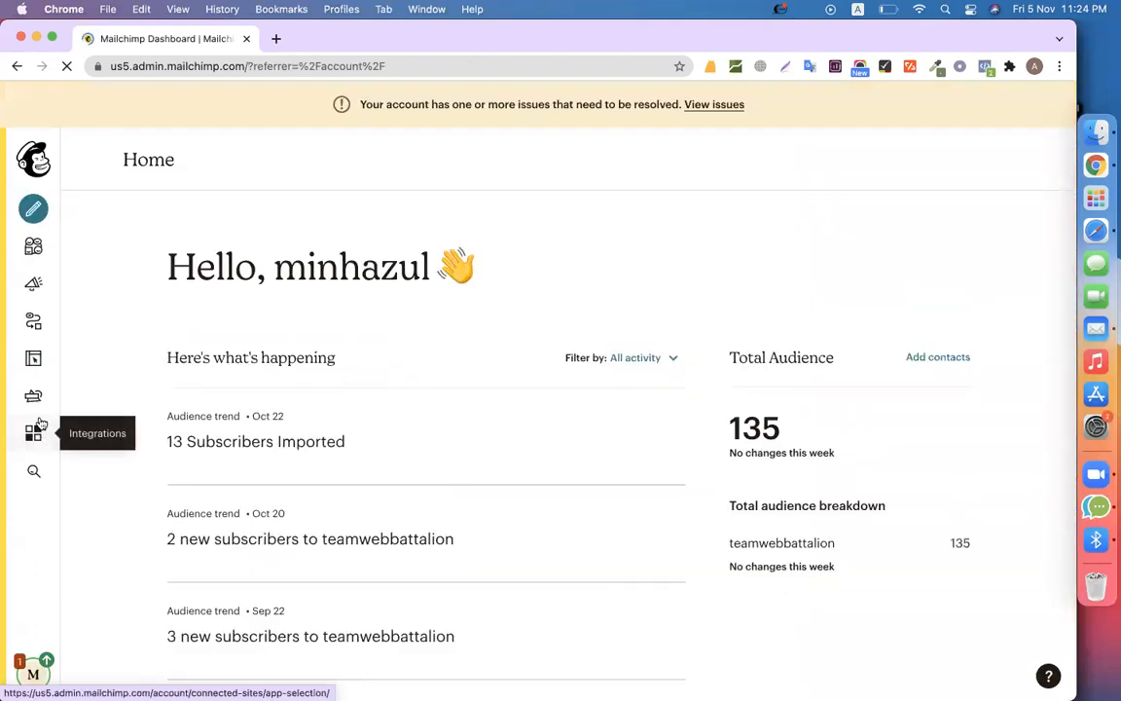
{"action": "left_click", "coordinate": [33, 282]}
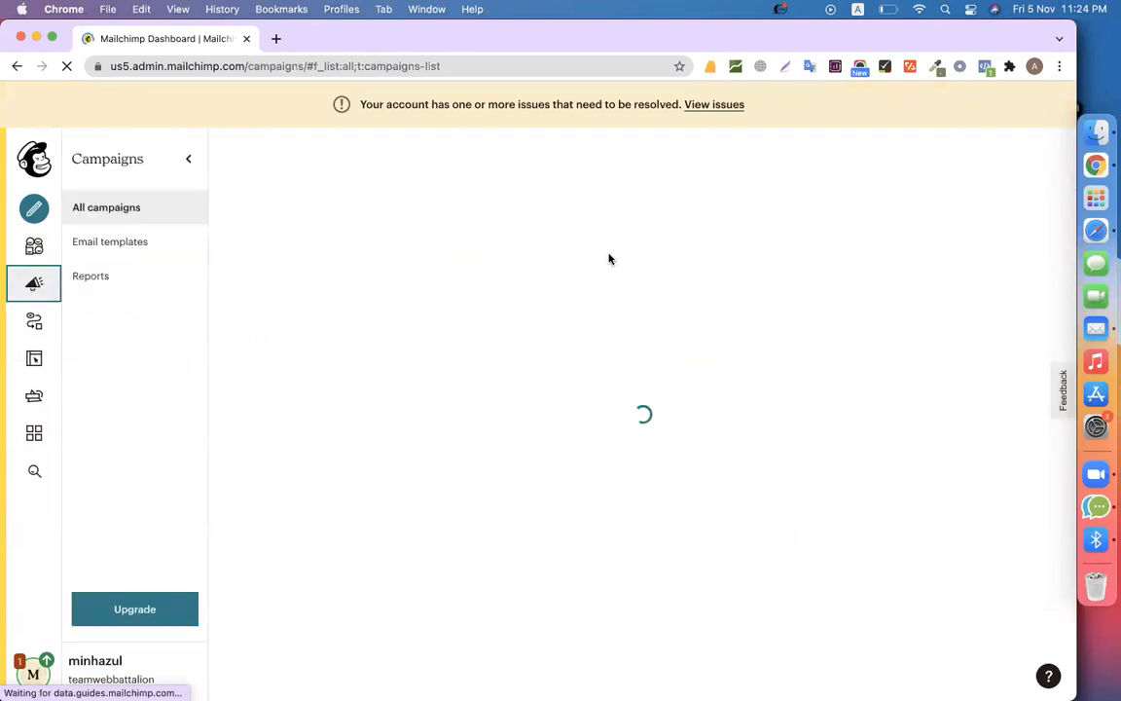
{"action": "left_click", "coordinate": [953, 192]}
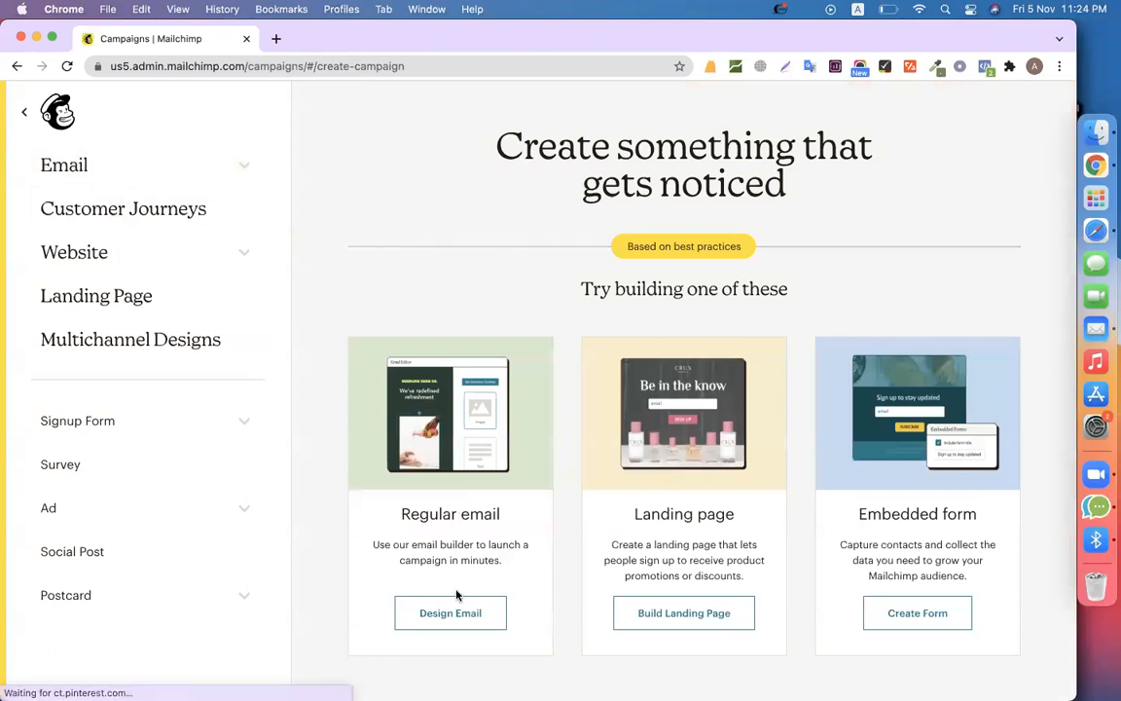
Start a regular email draft addressed to the account's audience, filtered to the 10 emails tag
{"action": "left_click", "coordinate": [450, 611]}
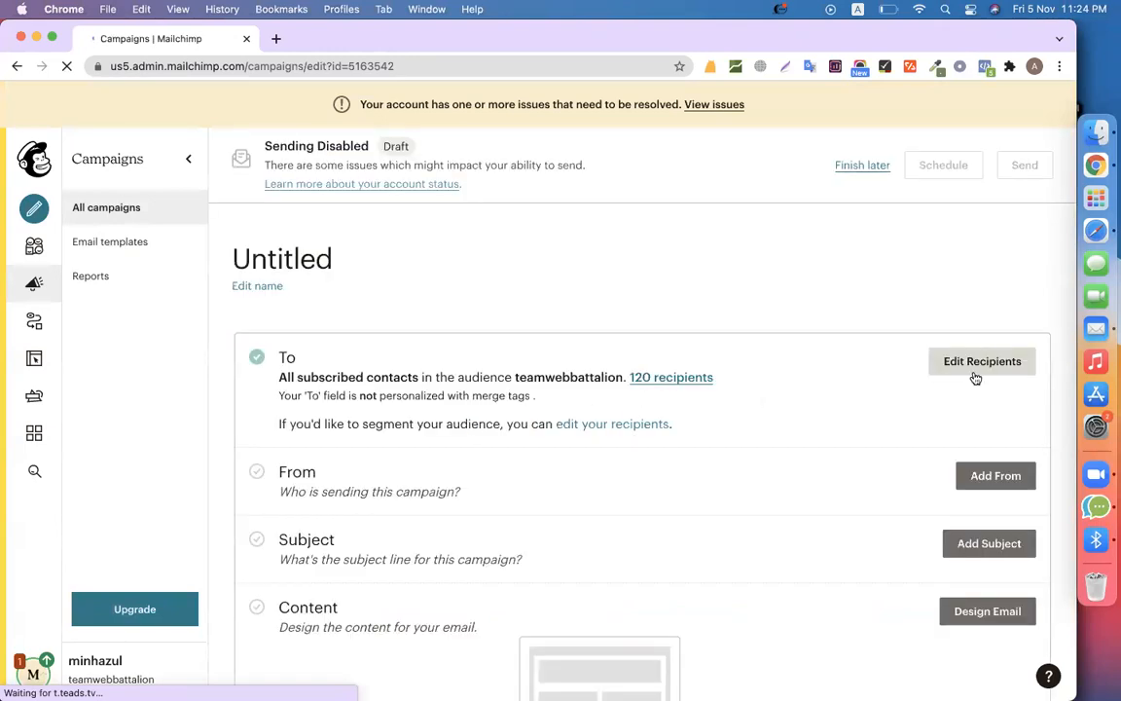
{"action": "left_click", "coordinate": [972, 374]}
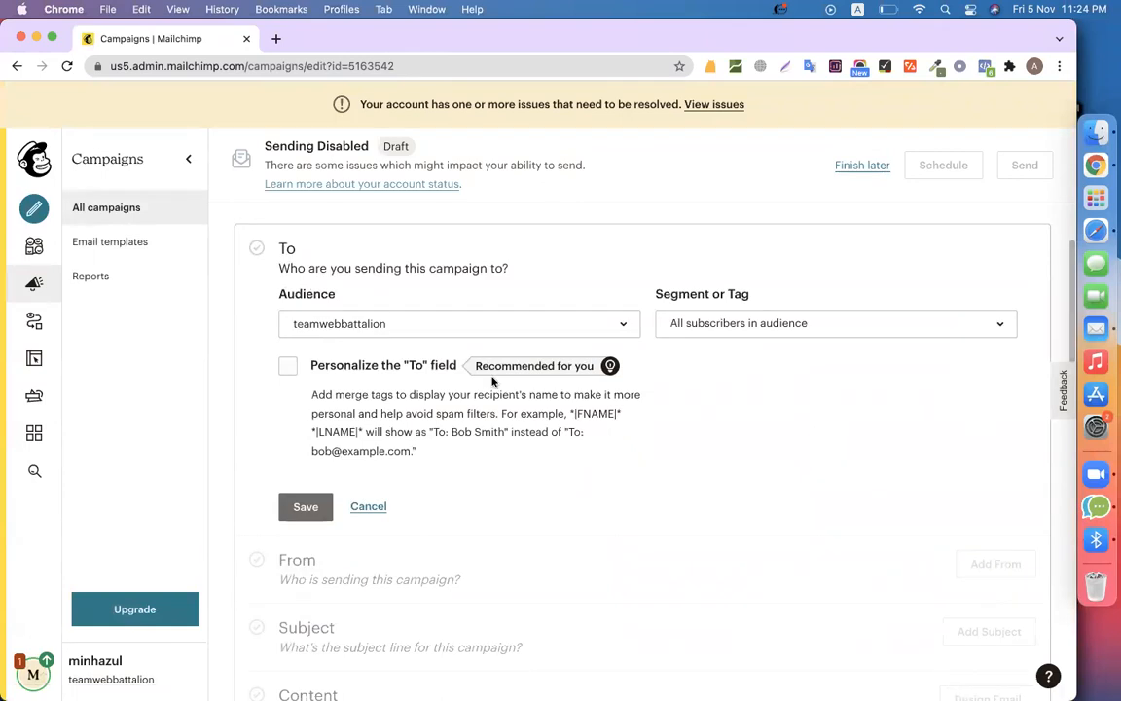
{"action": "left_click", "coordinate": [399, 333]}
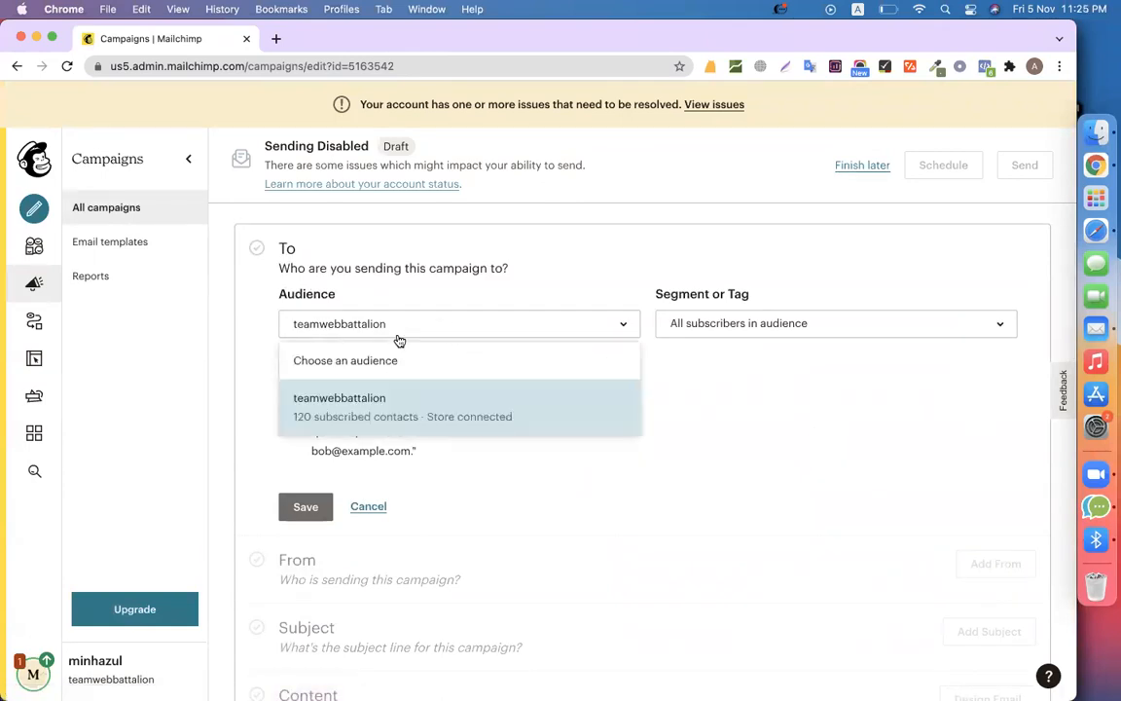
{"action": "left_click", "coordinate": [419, 407]}
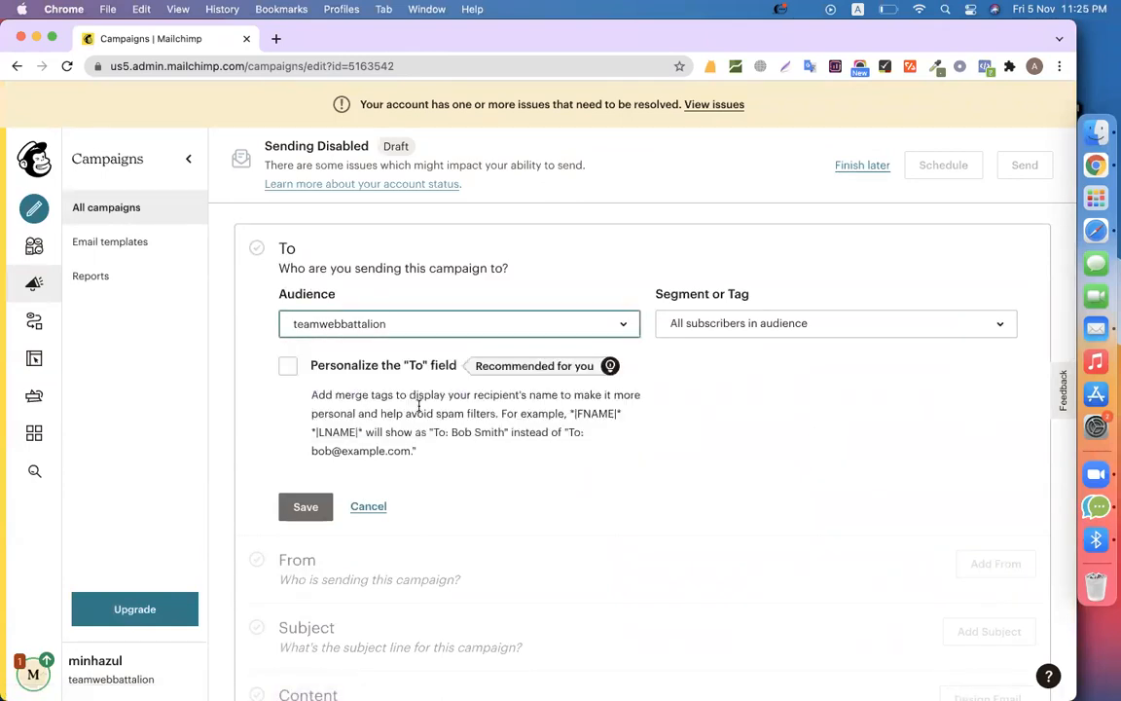
{"action": "left_click", "coordinate": [386, 325]}
{"action": "left_click", "coordinate": [376, 397]}
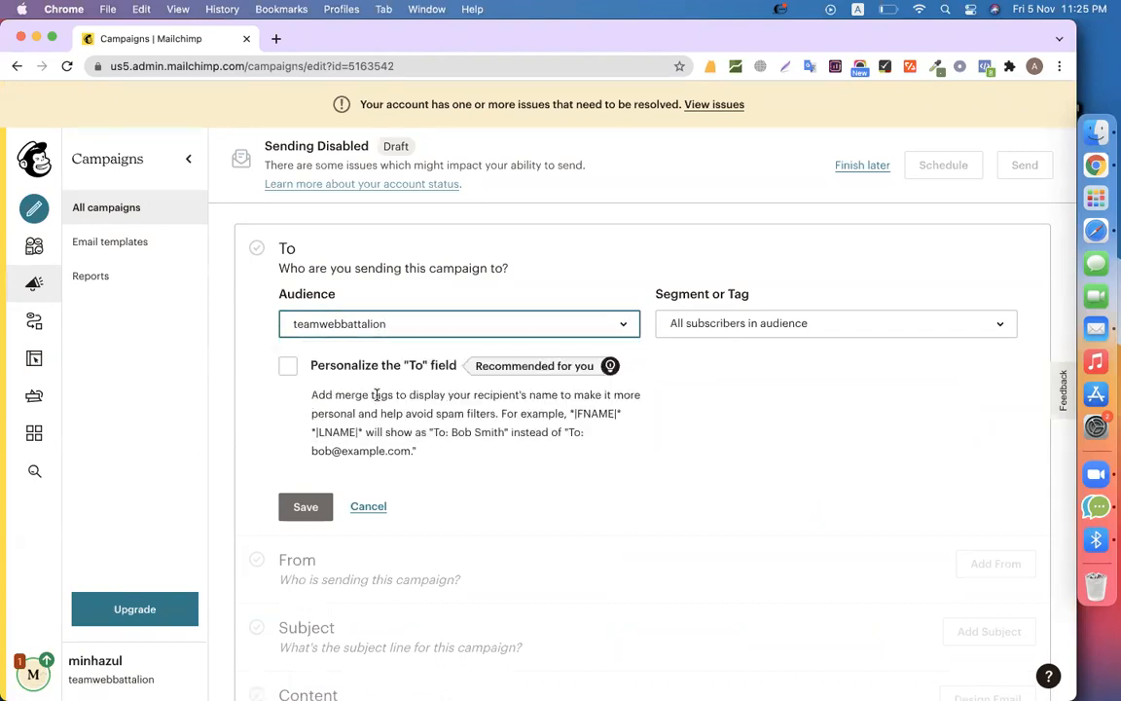
{"action": "left_click", "coordinate": [731, 323]}
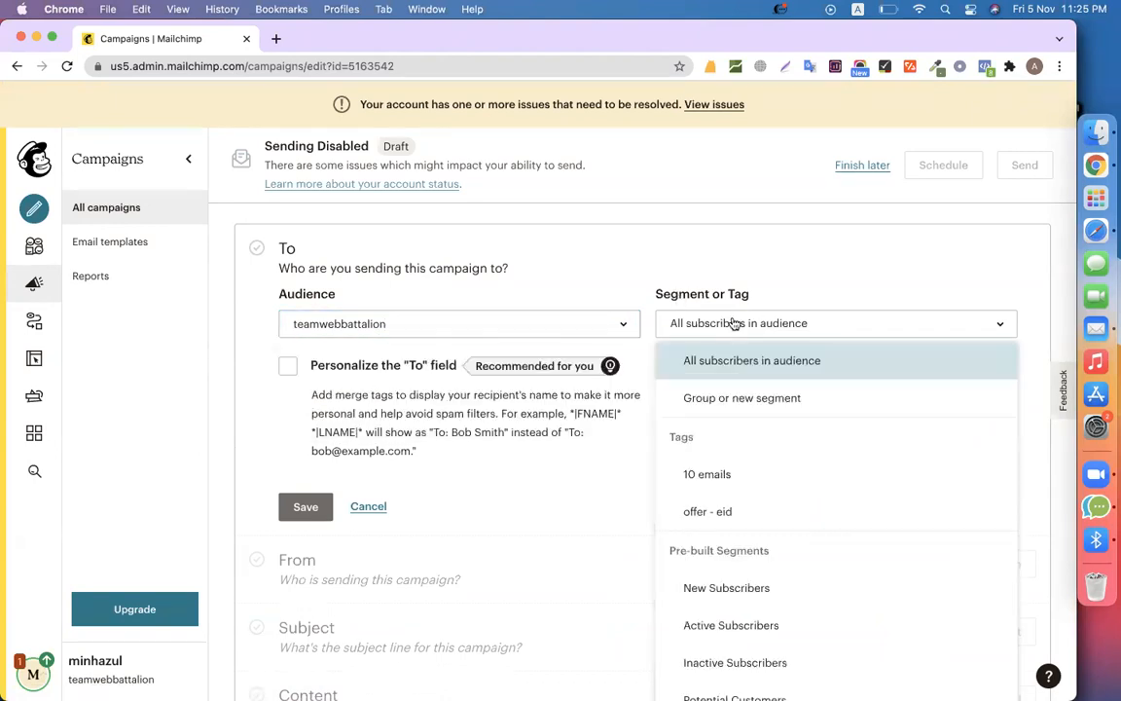
{"action": "left_click", "coordinate": [708, 477]}
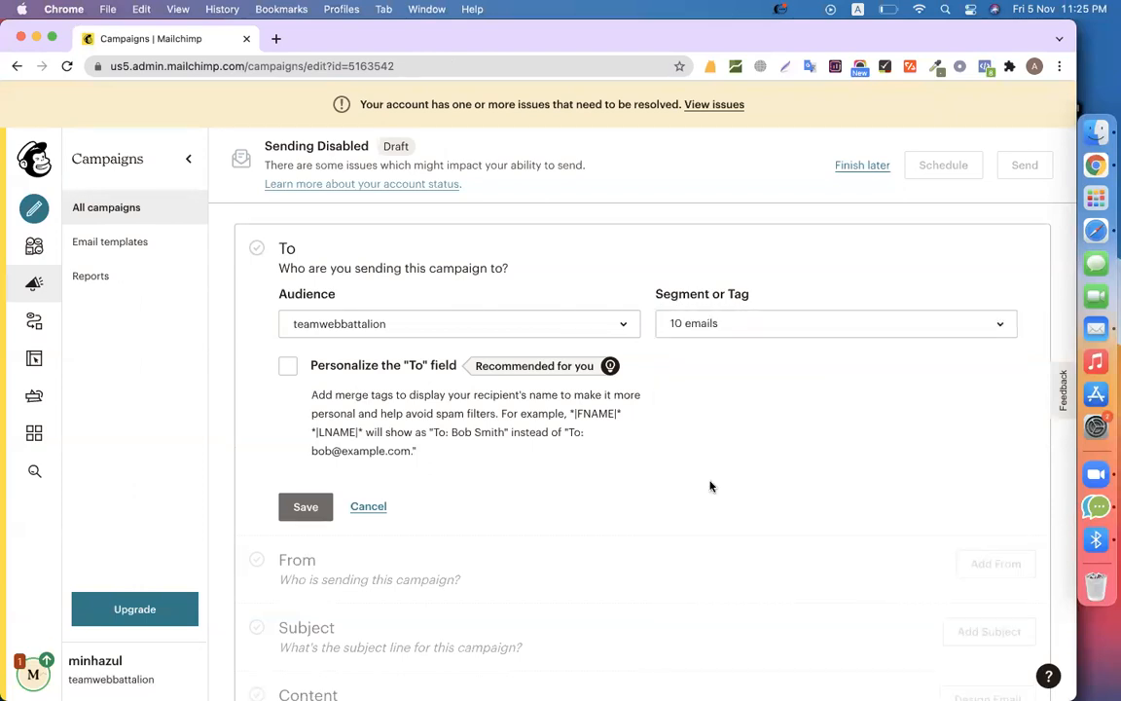